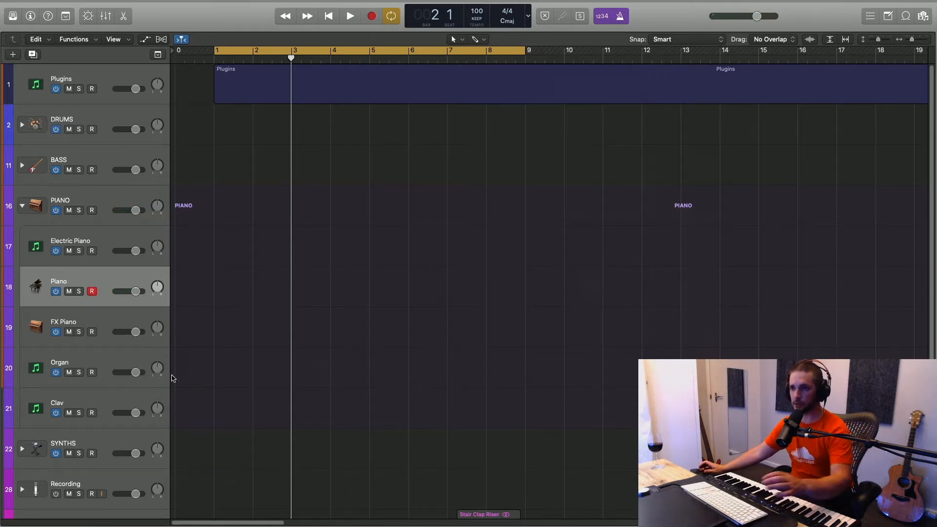
Open the mixer and add a send to Bus 13 on the Piano channel.
{"action": "key", "text": "x"}
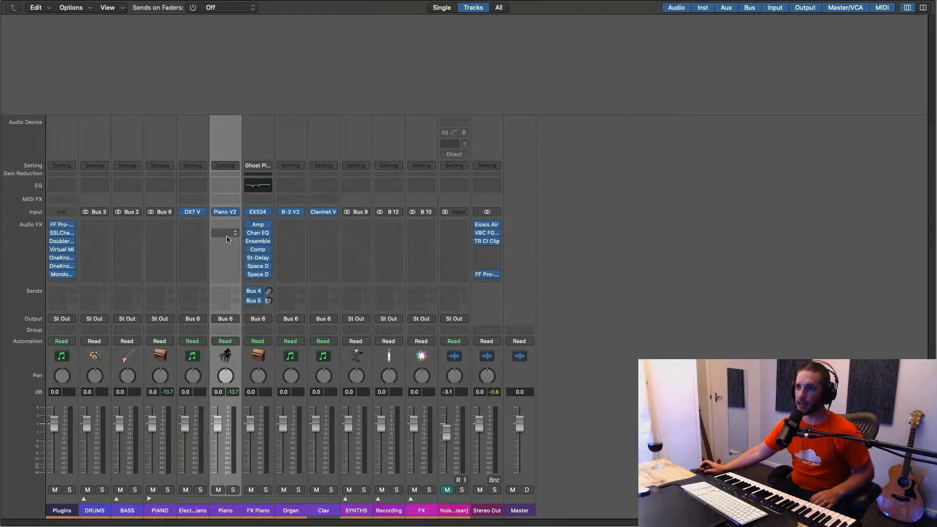
{"action": "left_click", "coordinate": [226, 292]}
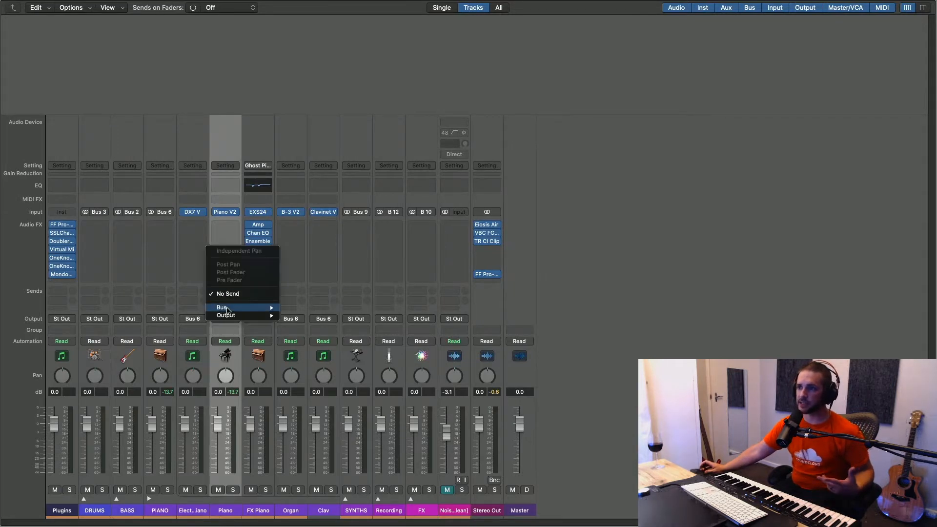
{"action": "mouse_move", "coordinate": [267, 309]}
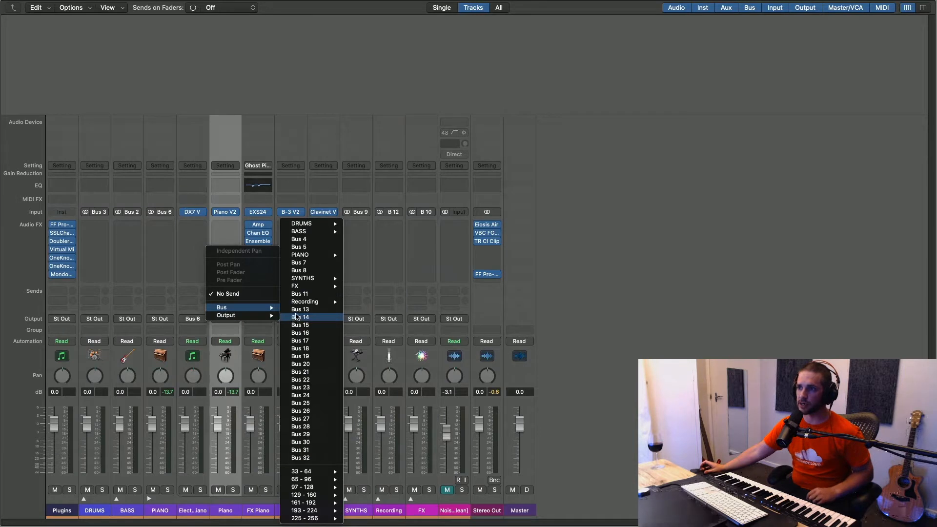
{"action": "key", "text": "Escape"}
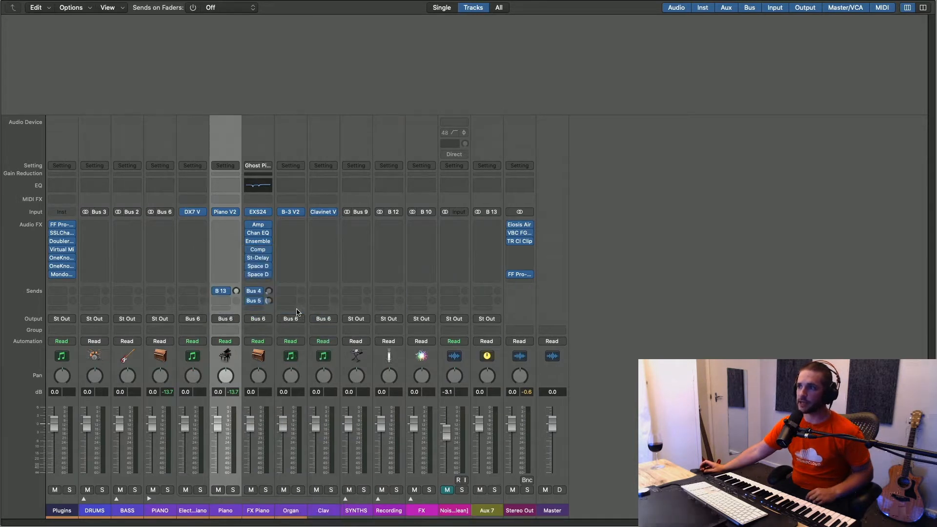
Move the Aux 7 channel directly after the Piano channel and rename it "Piano Delay".
{"action": "left_click", "coordinate": [489, 511]}
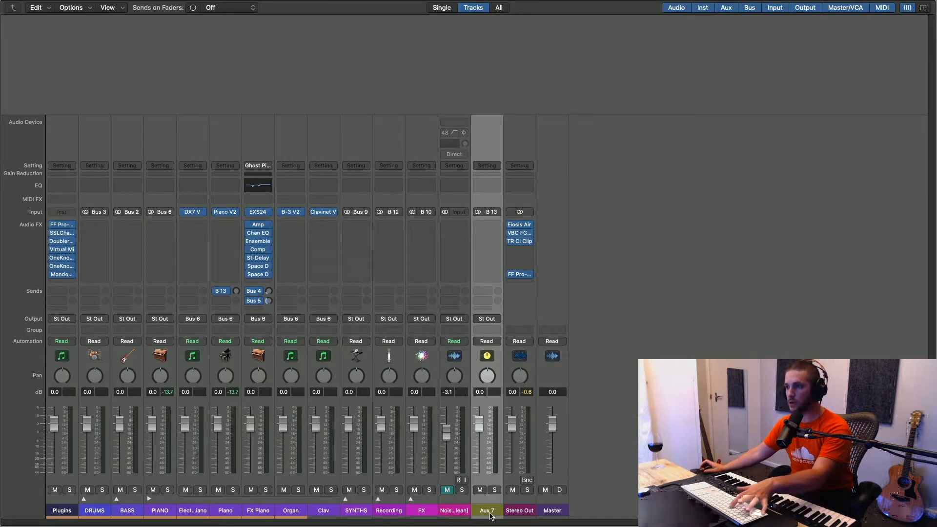
{"action": "left_click_drag", "start_coordinate": [491, 516], "coordinate": [254, 510]}
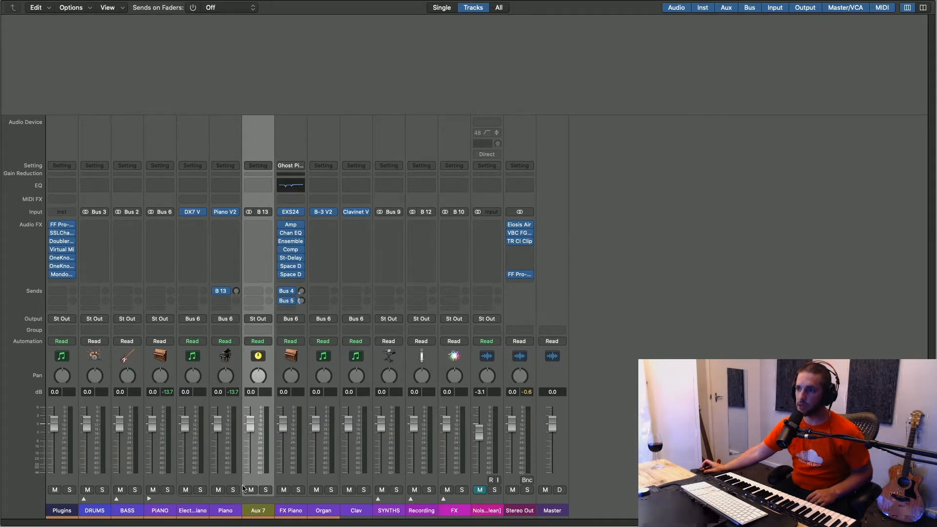
{"action": "double_click", "coordinate": [258, 511]}
{"action": "key", "text": "BackSpace"}
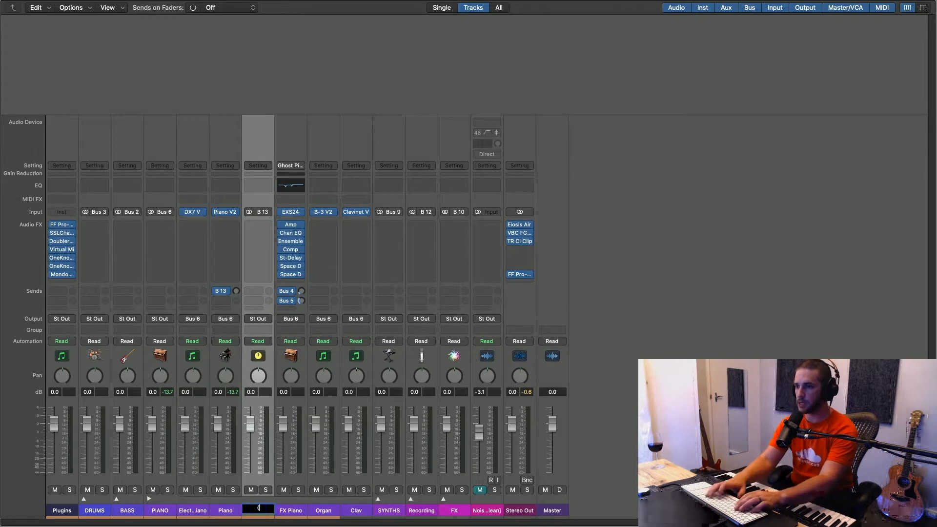
{"action": "type", "text": "Piano Delay"}
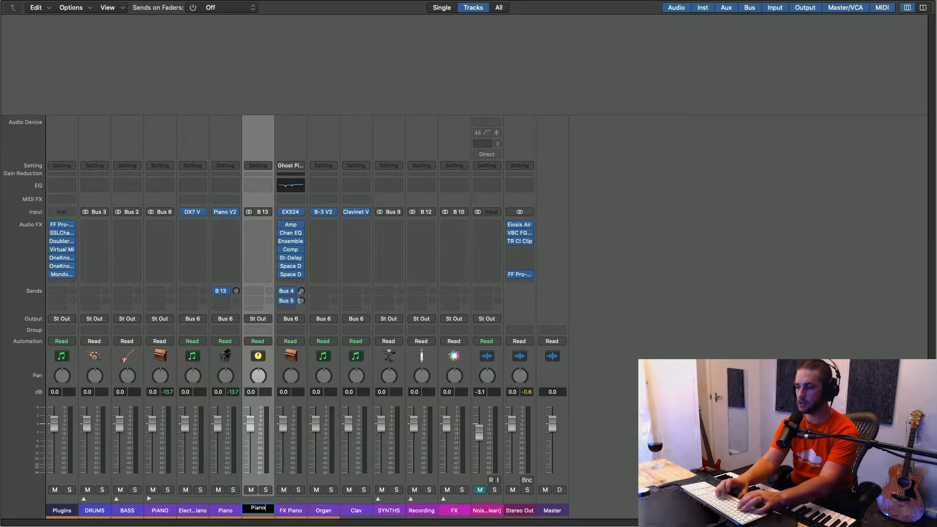
{"action": "key", "text": "BackSpace"}
{"action": "type", "text": "y"}
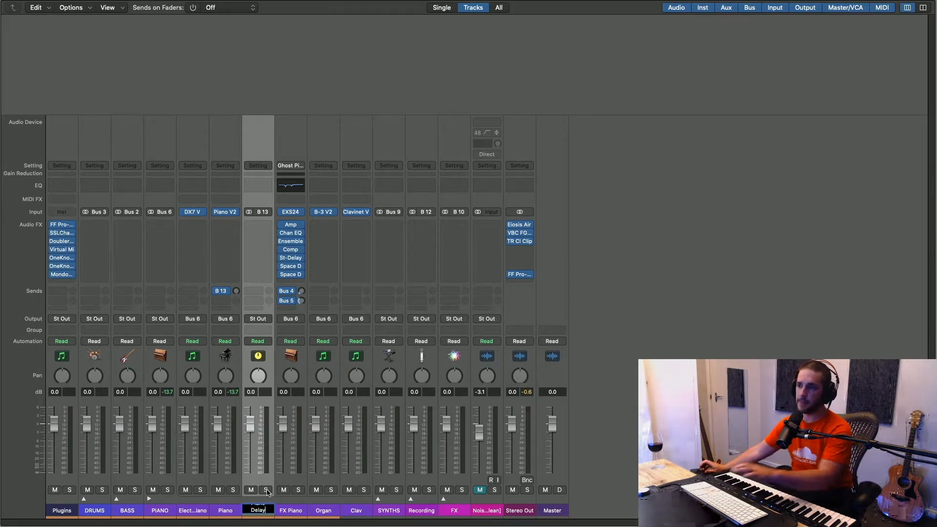
{"action": "key", "text": "Return"}
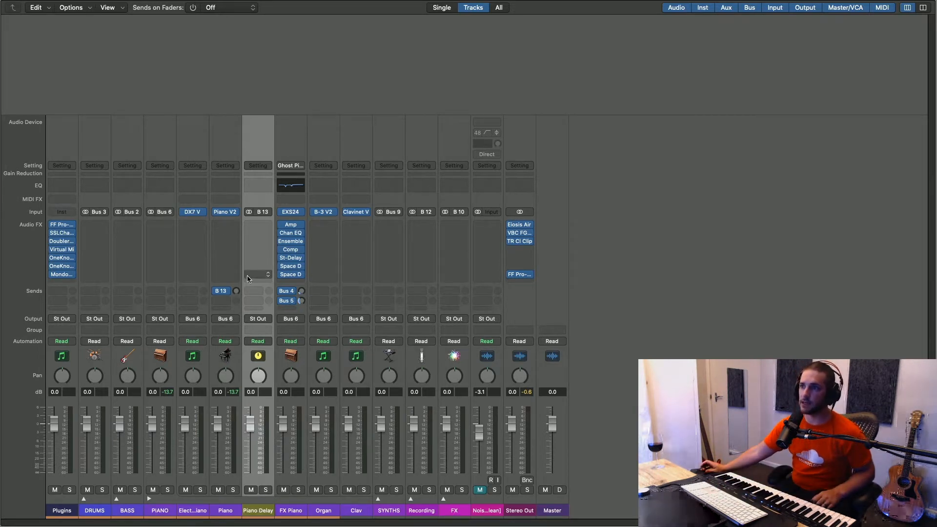
Insert a stereo H-Delay on the Piano Delay channel with Feedback at 0, LoFi enabled and the Analog setting adjusted.
{"action": "left_click", "coordinate": [268, 237]}
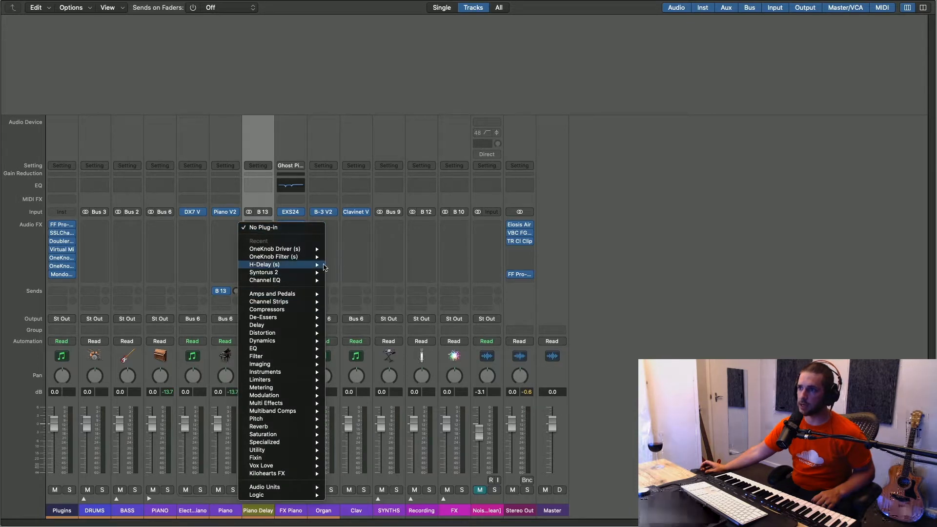
{"action": "left_click", "coordinate": [341, 265]}
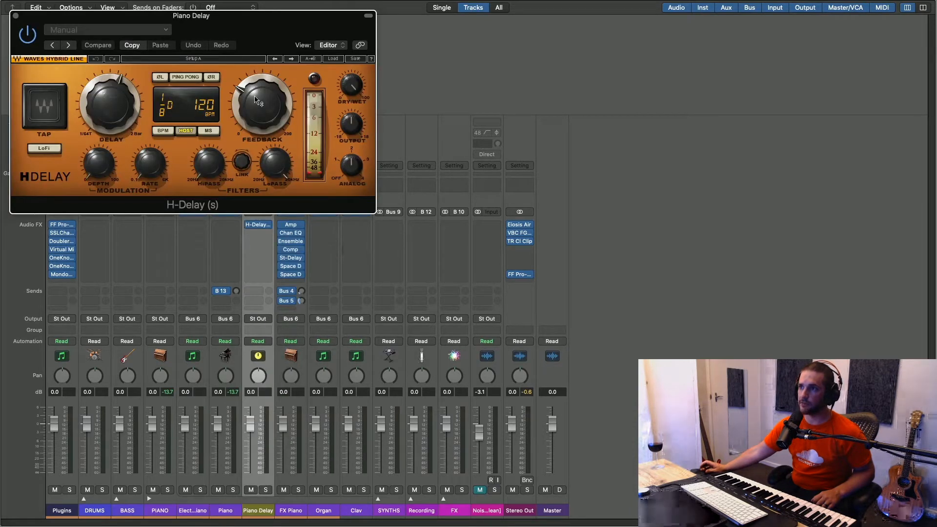
{"action": "left_click", "coordinate": [273, 110], "text": "alt"}
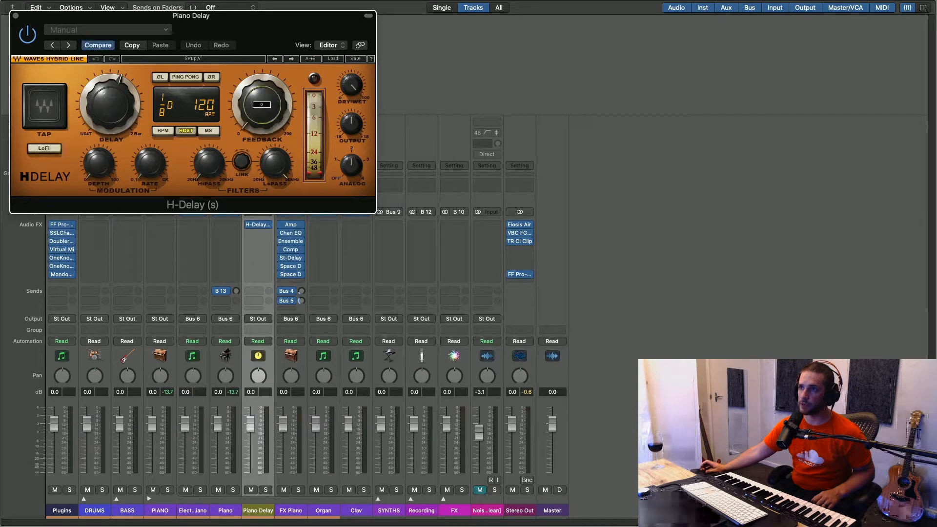
{"action": "left_click", "coordinate": [351, 166]}
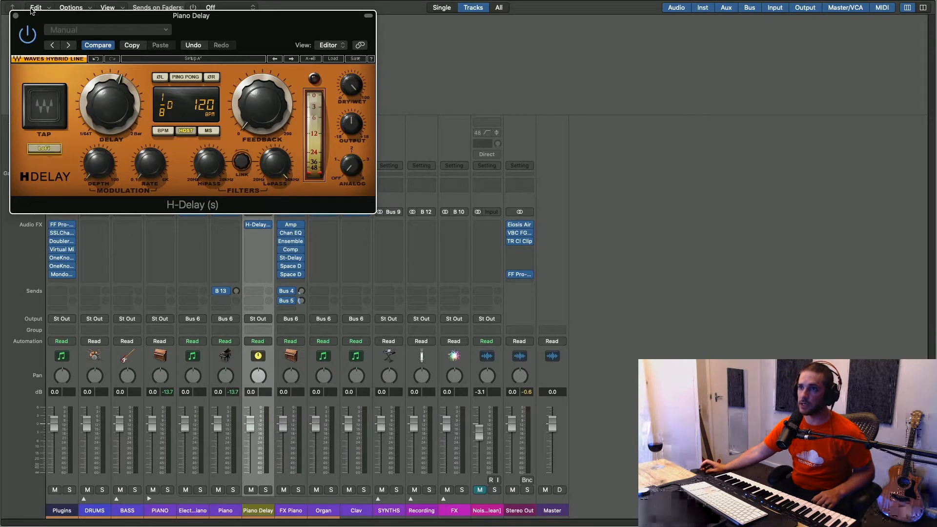
{"action": "left_click", "coordinate": [16, 15]}
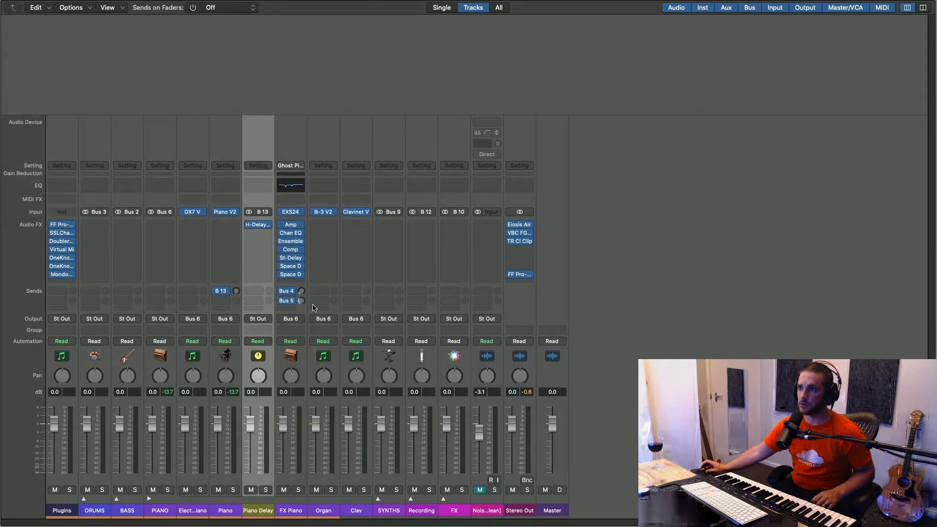
Add a Bus 13 send on the Piano Delay channel so it feeds back into itself.
{"action": "left_click", "coordinate": [261, 296]}
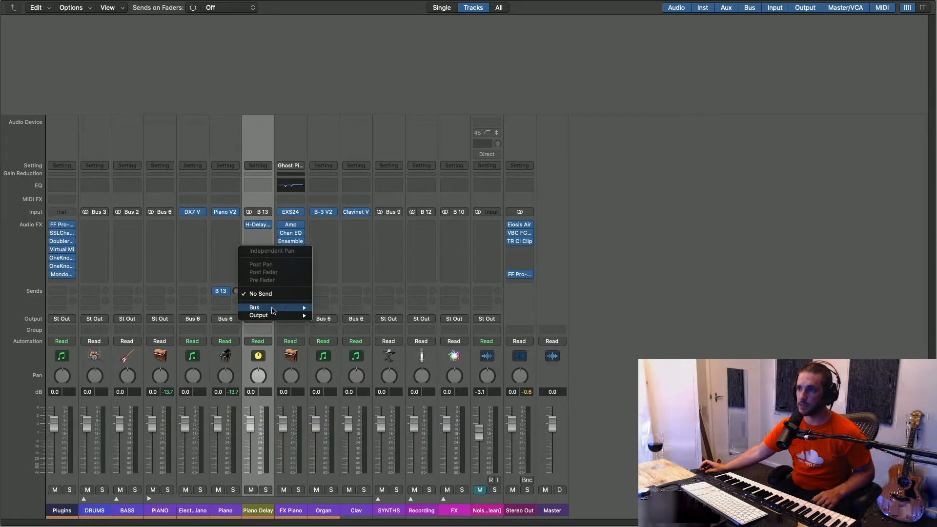
{"action": "mouse_move", "coordinate": [276, 309]}
{"action": "left_click", "coordinate": [349, 310]}
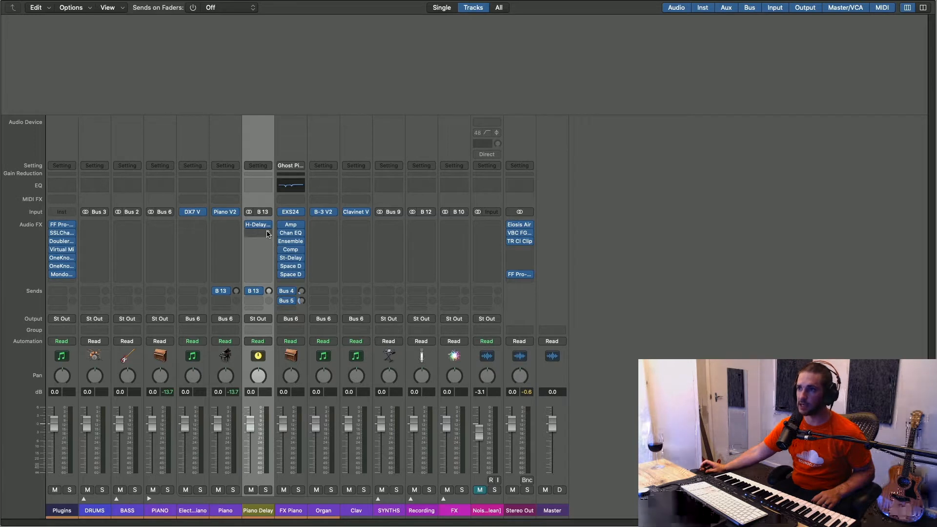
Insert a stereo OneKnob Driver before H-Delay on the Piano Delay channel and set its drive to about 5.1.
{"action": "mouse_move", "coordinate": [262, 227]}
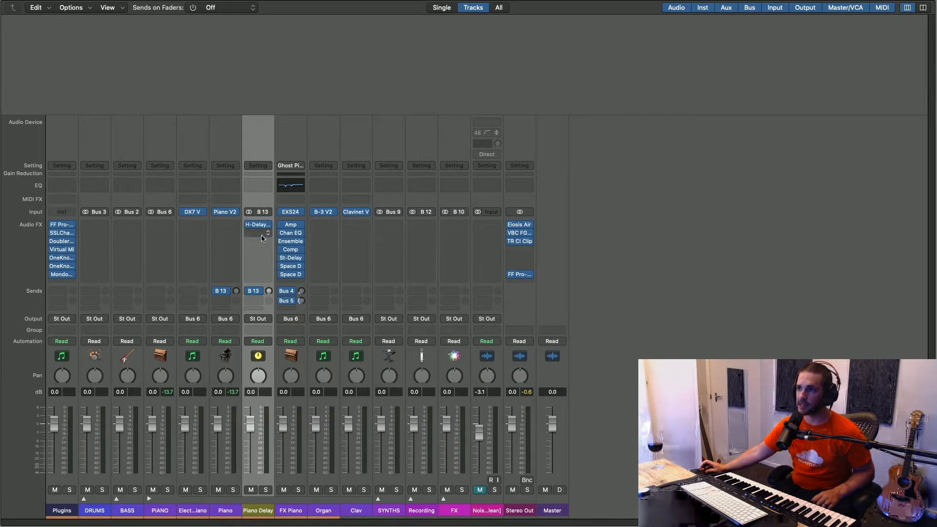
{"action": "left_click", "coordinate": [262, 228]}
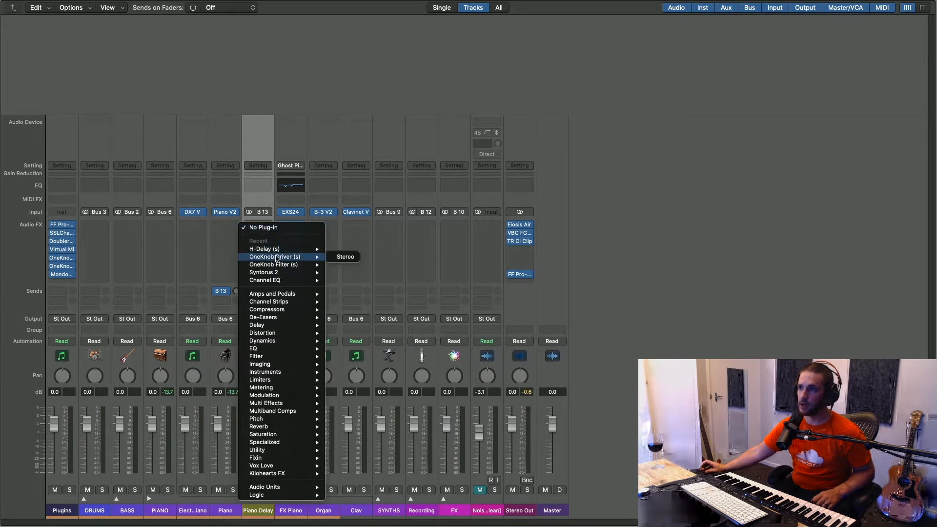
{"action": "mouse_move", "coordinate": [275, 256]}
{"action": "left_click", "coordinate": [341, 258]}
{"action": "left_click_drag", "start_coordinate": [131, 134], "coordinate": [131, 85]}
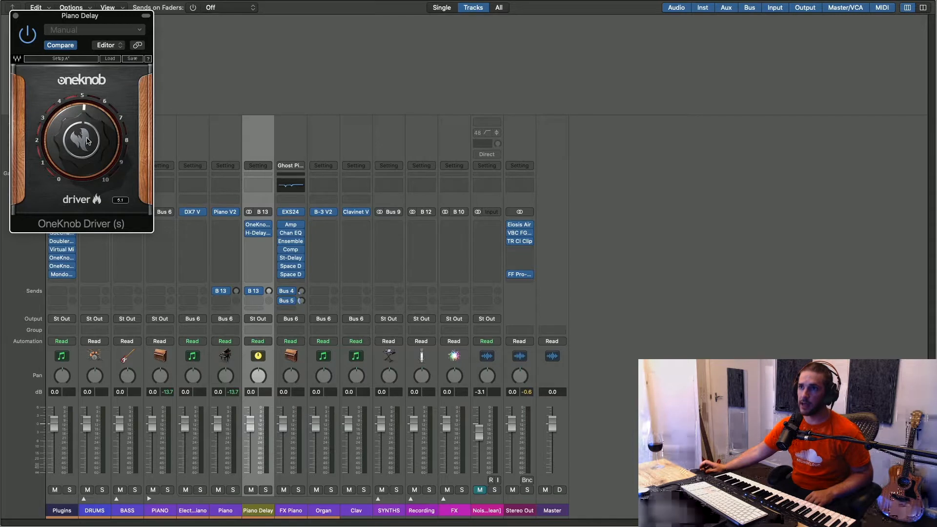
{"action": "left_click", "coordinate": [16, 15]}
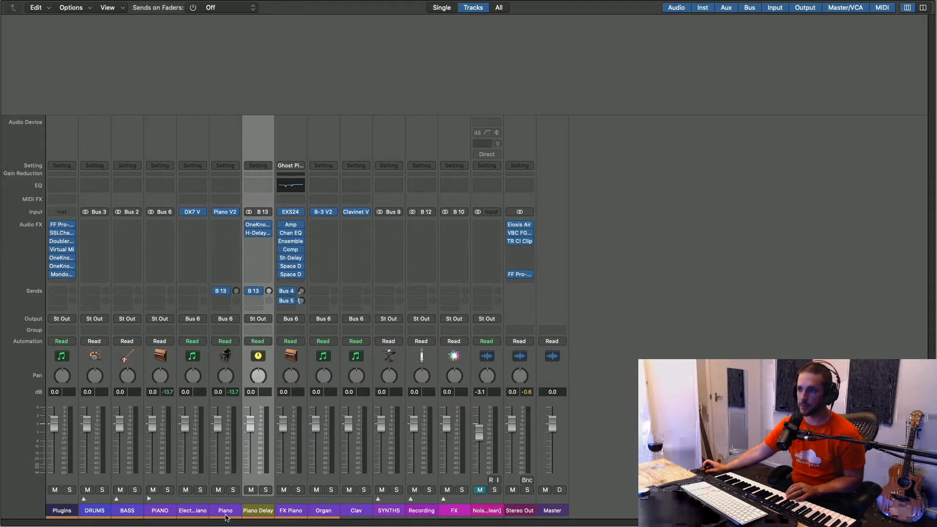
Select the Piano channel and turn up its Bus 13 send to the default level.
{"action": "left_click", "coordinate": [226, 511]}
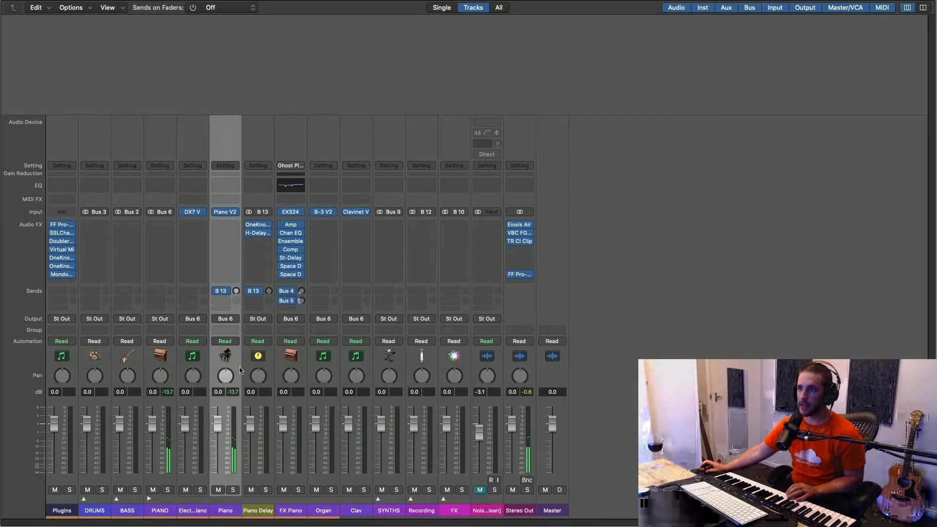
{"action": "left_click", "coordinate": [237, 292], "text": "alt"}
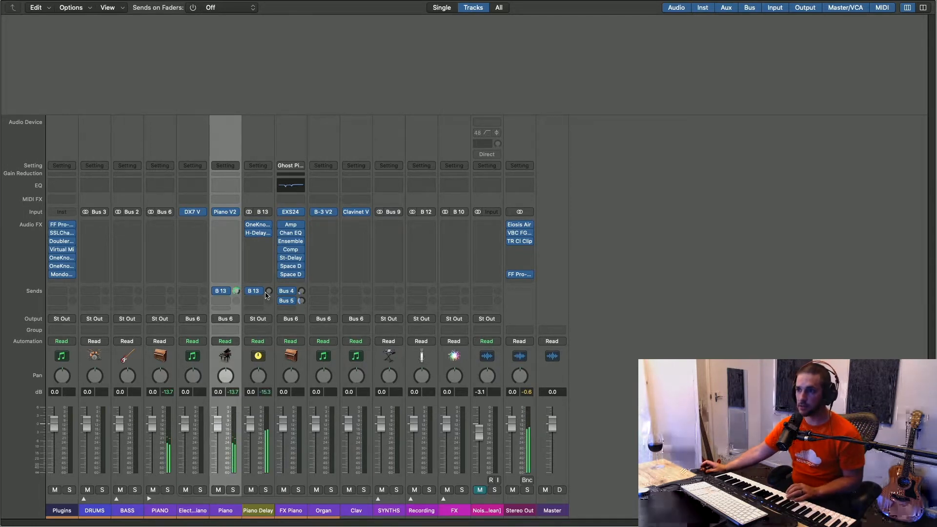
Raise the OneKnob Driver amount on Piano Delay to about 6.8 and set that channel's Bus 13 send to about -19.2 dB.
{"action": "left_click", "coordinate": [260, 226]}
{"action": "left_click_drag", "start_coordinate": [130, 158], "coordinate": [131, 135]}
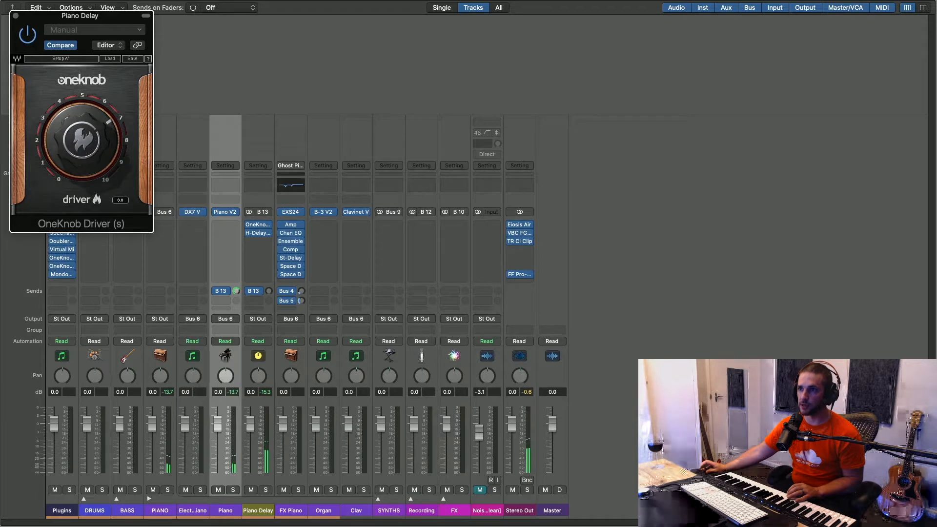
{"action": "left_click", "coordinate": [268, 293]}
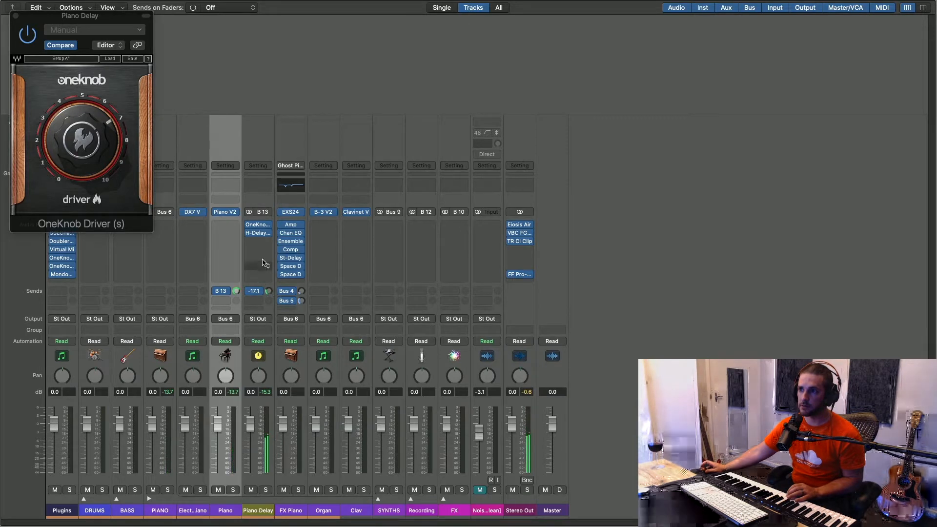
{"action": "scroll", "coordinate": [269, 295], "scroll_direction": "down", "scroll_amount": 2}
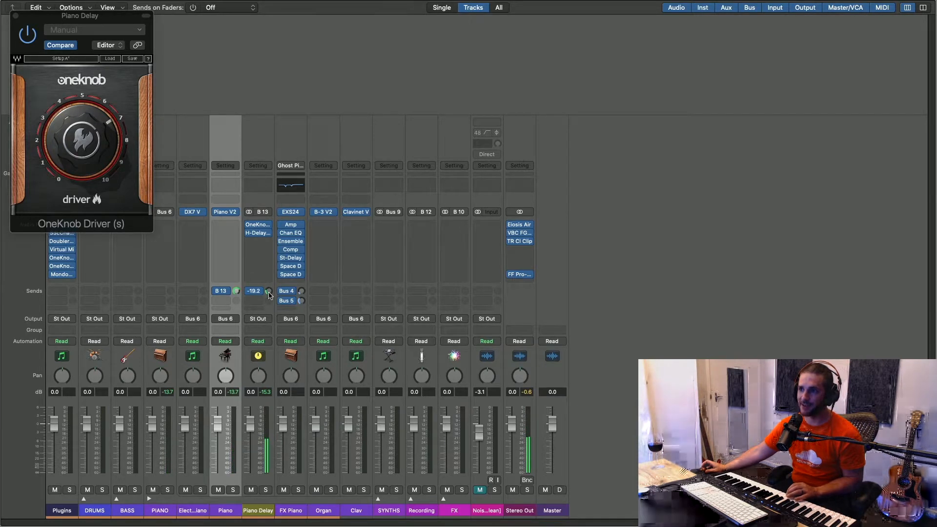
Adjust the LoPass and HiPass filters of the H-Delay on the Piano Delay channel.
{"action": "mouse_move", "coordinate": [261, 236]}
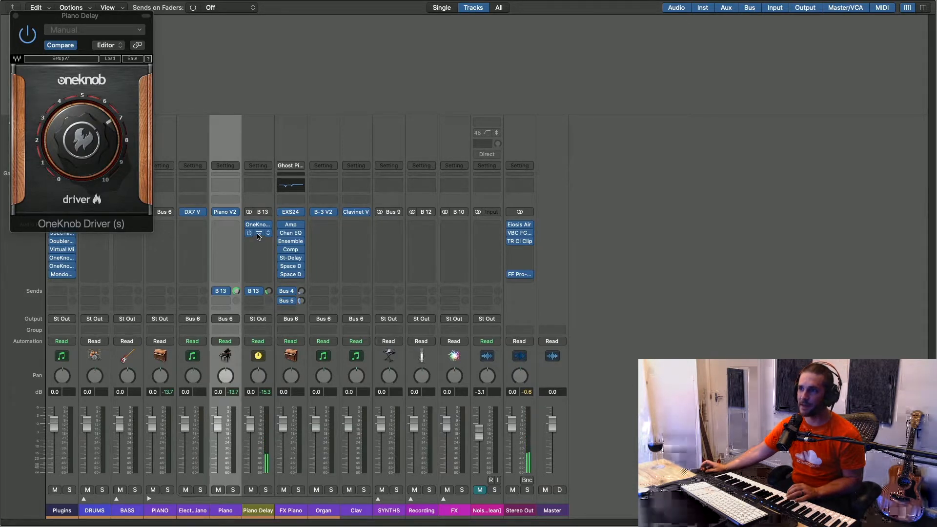
{"action": "left_click", "coordinate": [260, 236]}
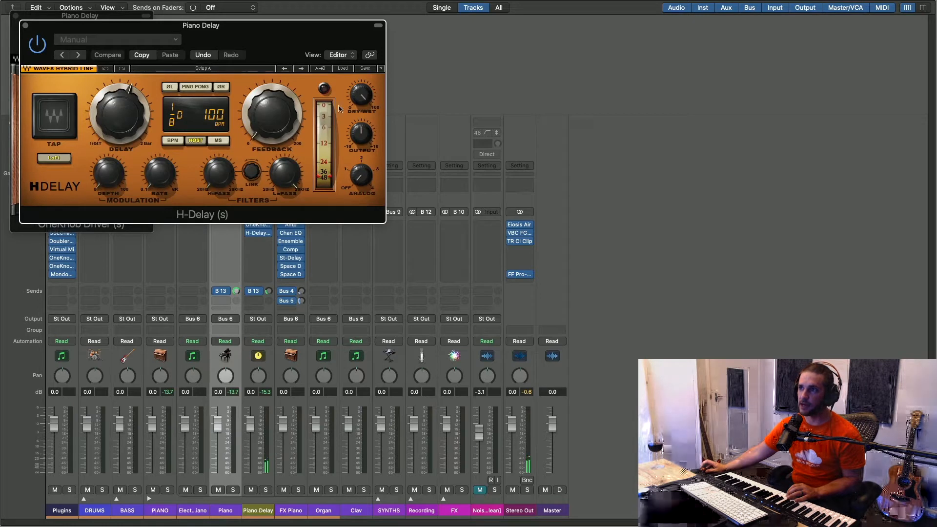
{"action": "left_click_drag", "start_coordinate": [278, 173], "coordinate": [278, 164]}
{"action": "left_click_drag", "start_coordinate": [213, 178], "coordinate": [211, 161]}
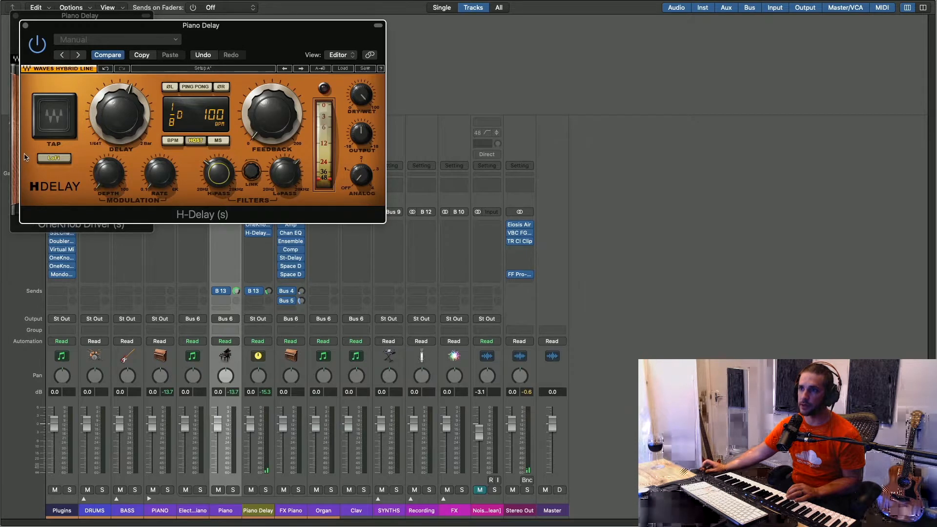
{"action": "left_click", "coordinate": [25, 25]}
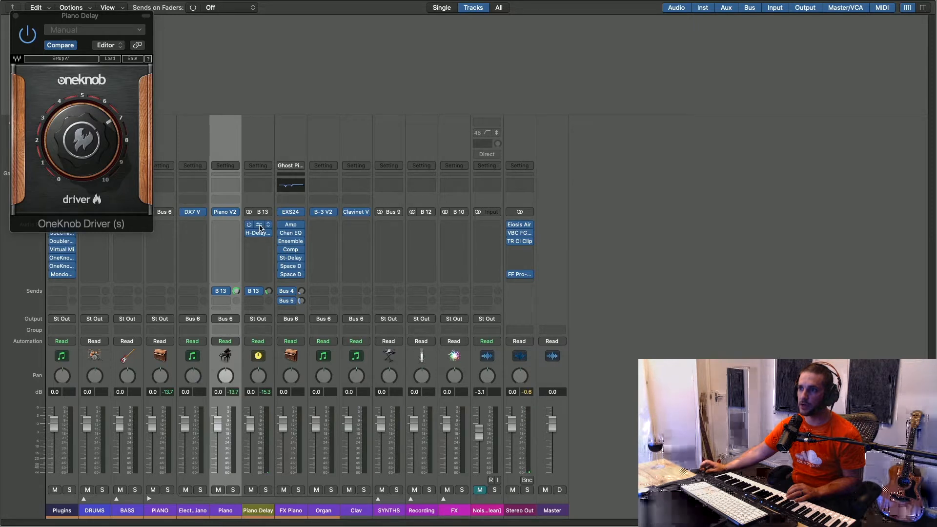
Try the OneKnob Driver after H-Delay on the Piano Delay channel and return it to the slot before the delay.
{"action": "left_click", "coordinate": [259, 242]}
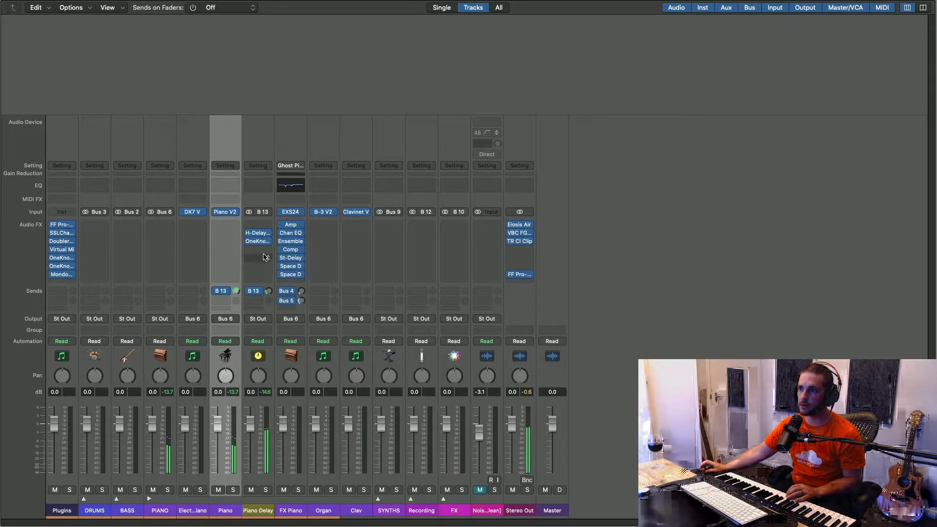
{"action": "mouse_move", "coordinate": [260, 245]}
{"action": "left_click_drag", "start_coordinate": [260, 246], "coordinate": [258, 225]}
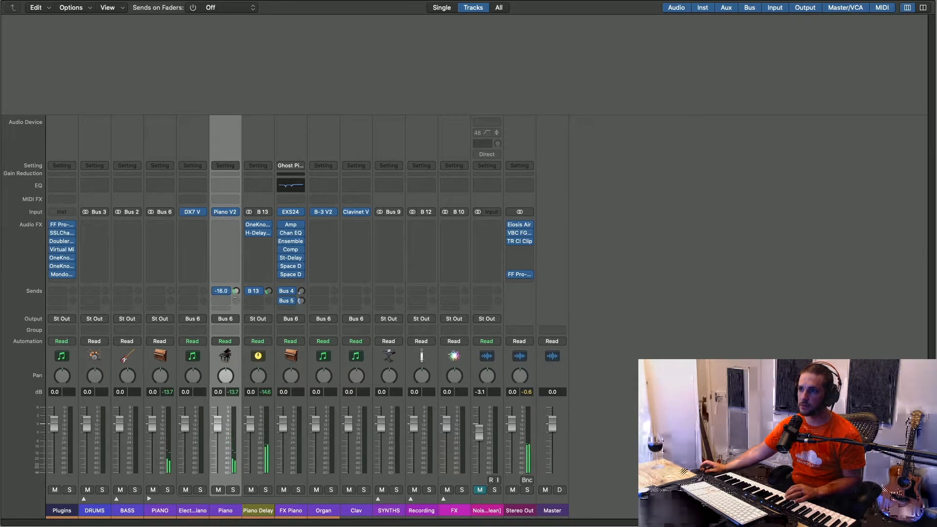
Lower the Piano Delay fader to -4.6 dB and set the Piano channel's Bus 13 send to about -10.9 dB.
{"action": "left_click_drag", "start_coordinate": [252, 422], "coordinate": [251, 436]}
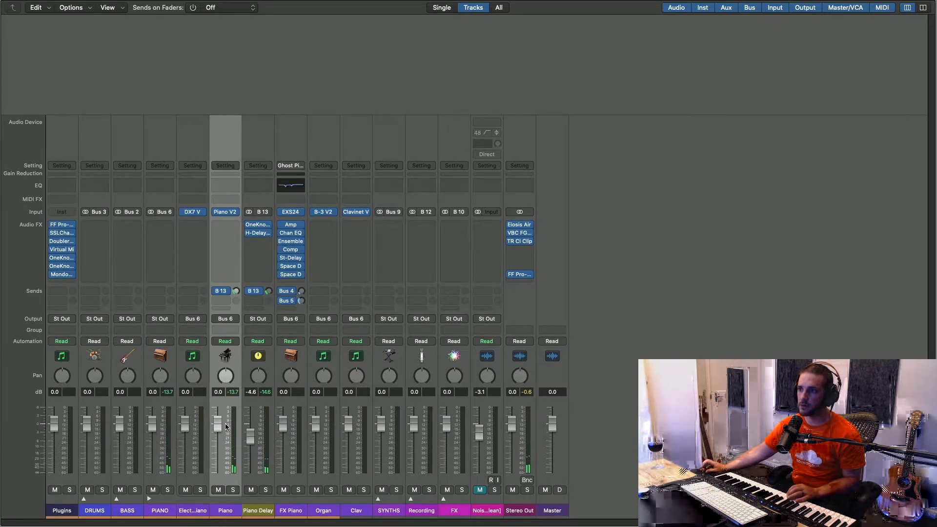
{"action": "mouse_move", "coordinate": [230, 292]}
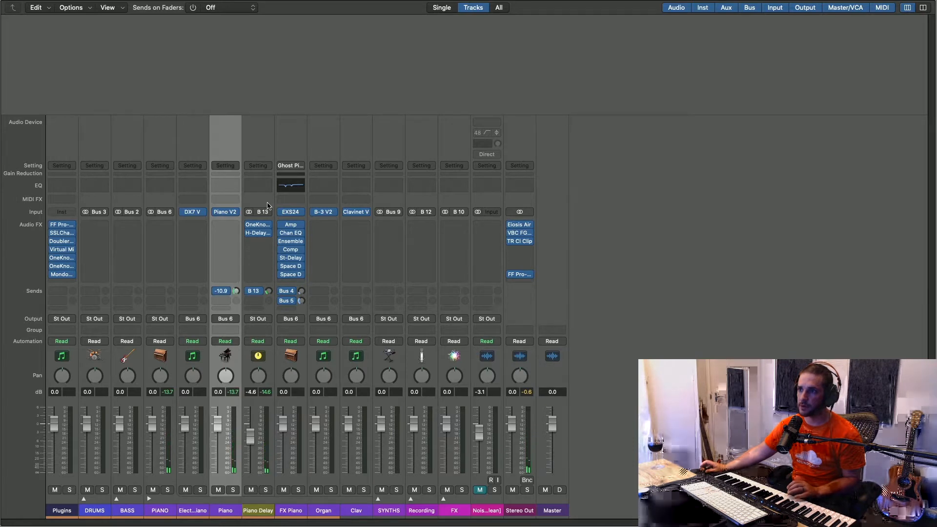
Raise the OneKnob Driver on the Piano Delay channel to 10.0.
{"action": "left_click", "coordinate": [260, 226]}
{"action": "left_click_drag", "start_coordinate": [103, 137], "coordinate": [104, 112]}
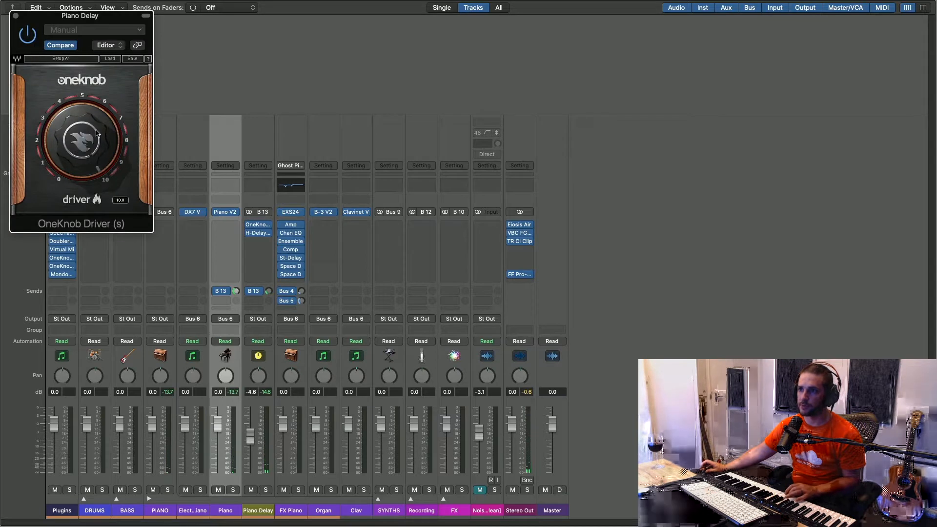
Reduce the OneKnob Driver on the Piano Delay channel to 6.7 and set the channel's fader to -5.3 dB.
{"action": "left_click_drag", "start_coordinate": [254, 433], "coordinate": [254, 443]}
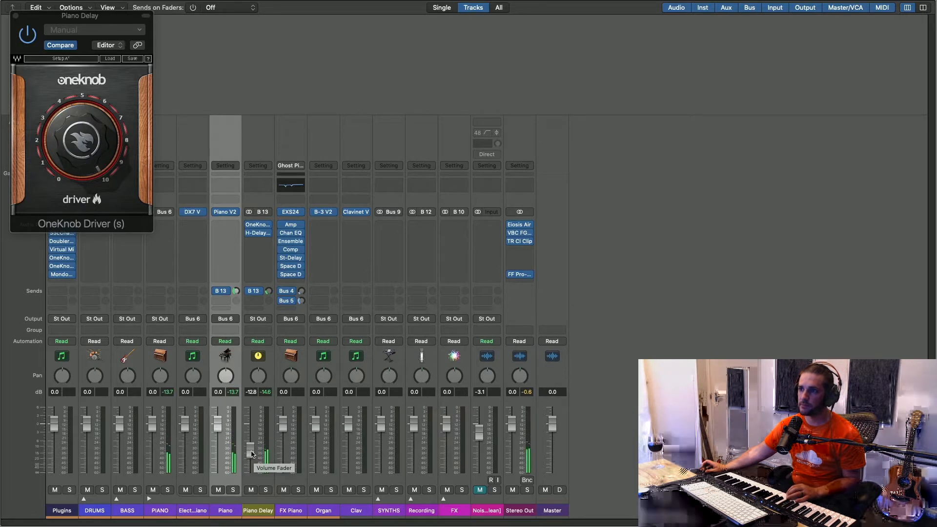
{"action": "left_click_drag", "start_coordinate": [251, 454], "coordinate": [251, 457]}
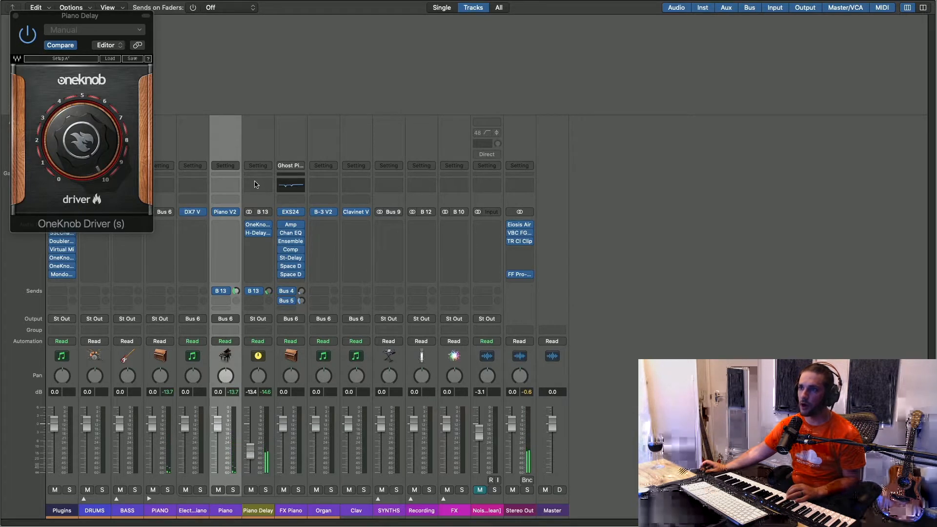
{"action": "left_click_drag", "start_coordinate": [99, 136], "coordinate": [98, 157]}
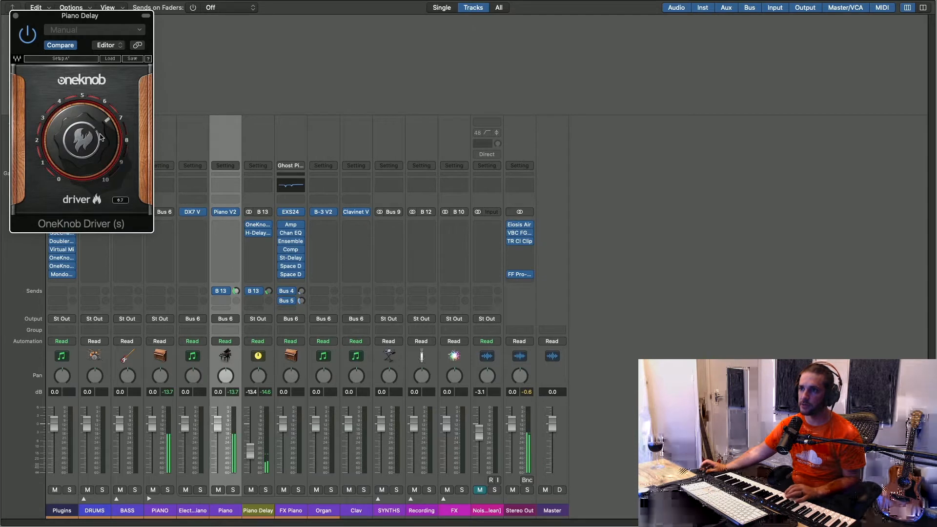
{"action": "left_click_drag", "start_coordinate": [252, 449], "coordinate": [249, 436]}
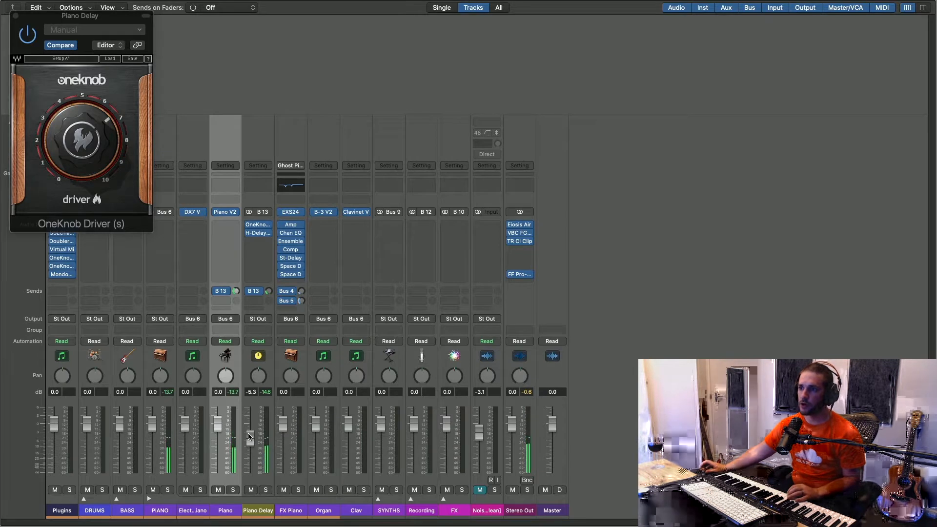
Delete the FX Piano, Organ, Clav and Electric Piano channels from the project.
{"action": "left_click", "coordinate": [296, 510]}
{"action": "left_click", "coordinate": [353, 512], "text": "shift"}
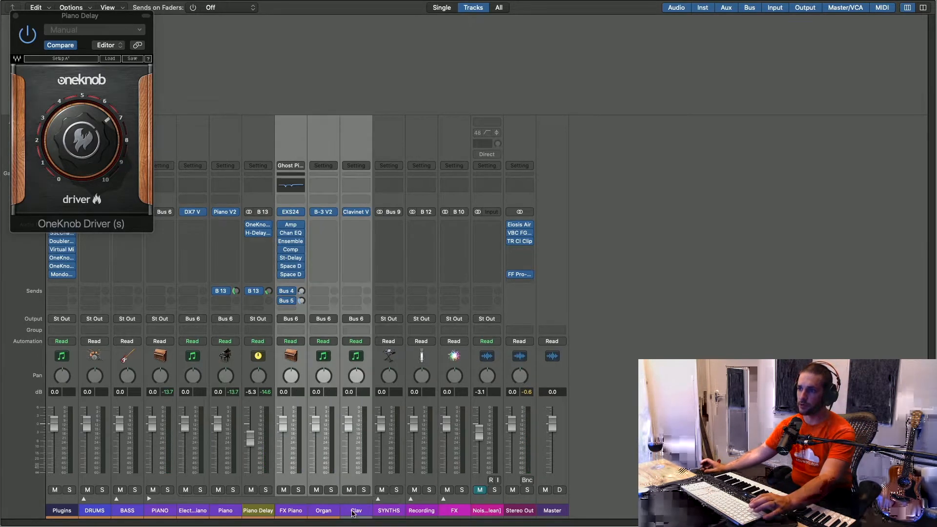
{"action": "key", "text": "Delete"}
{"action": "left_click", "coordinate": [455, 174]}
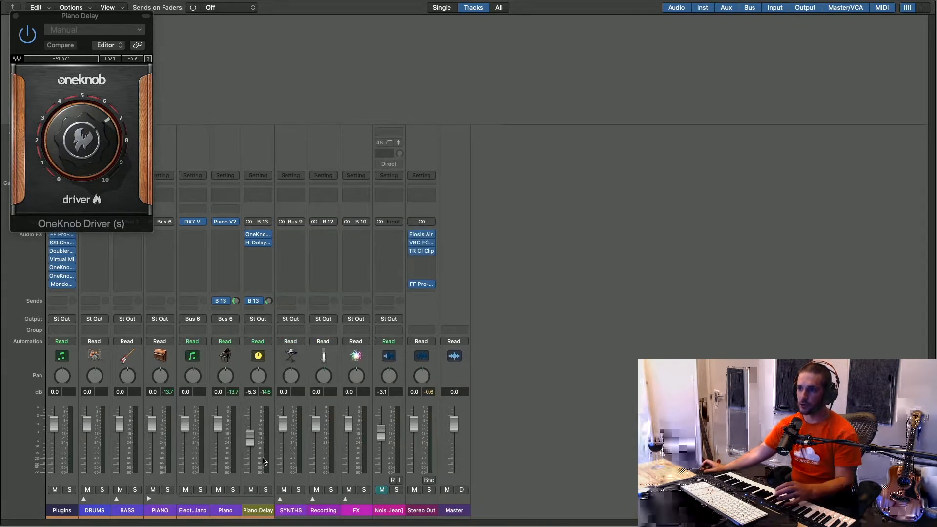
{"action": "left_click", "coordinate": [185, 511]}
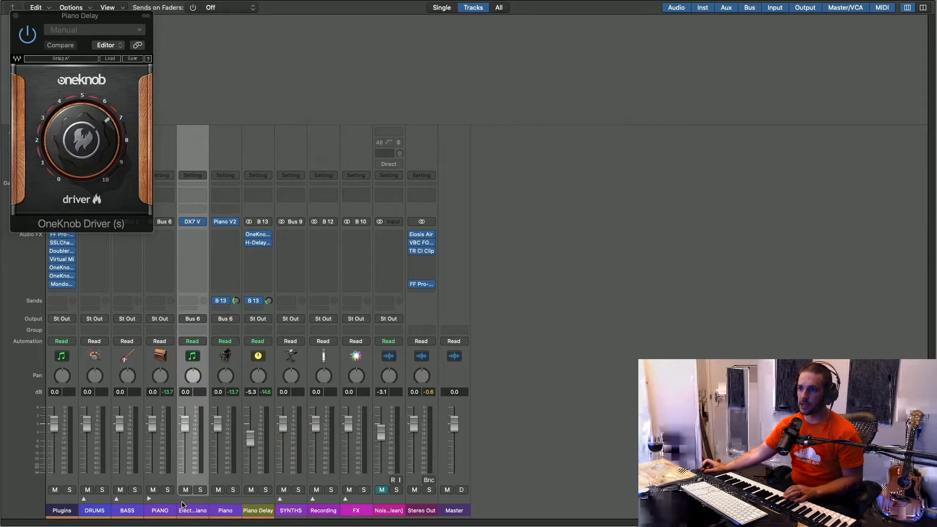
{"action": "key", "text": "Delete"}
{"action": "left_click", "coordinate": [456, 173]}
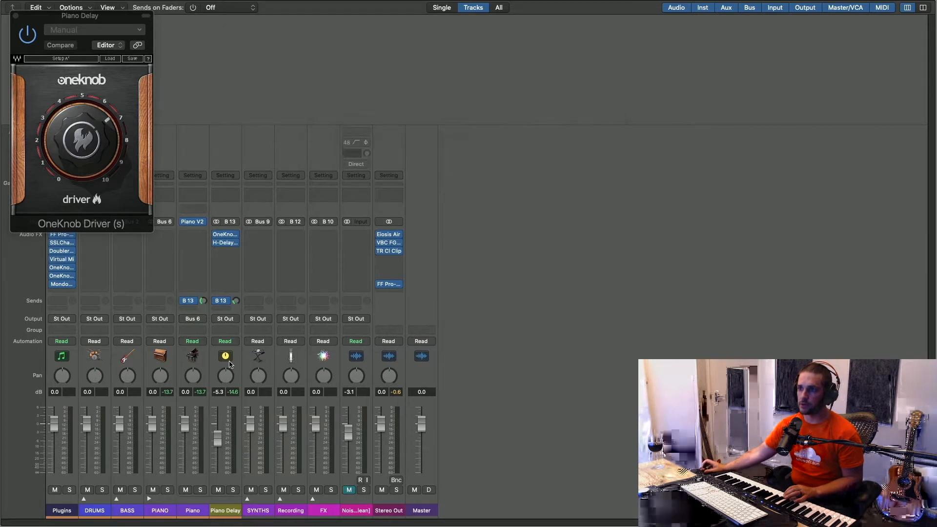
Close the OneKnob Driver and set the delay time of the H-Delay on the Piano Delay channel to 1/4.
{"action": "left_click", "coordinate": [15, 18]}
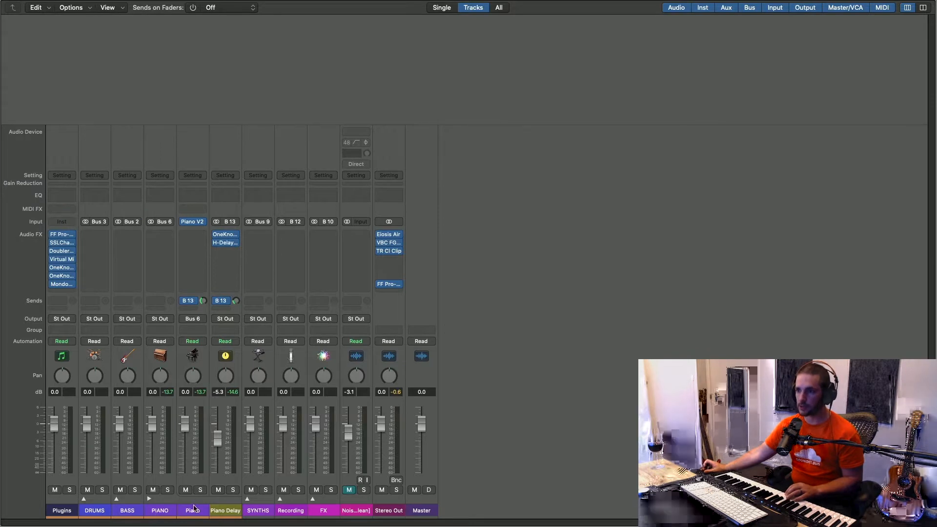
{"action": "left_click", "coordinate": [193, 509]}
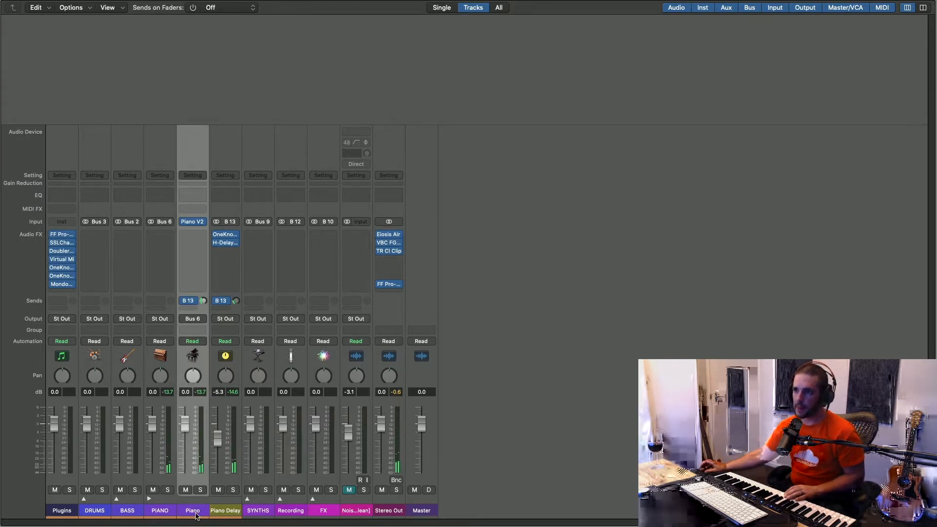
{"action": "left_click", "coordinate": [225, 245]}
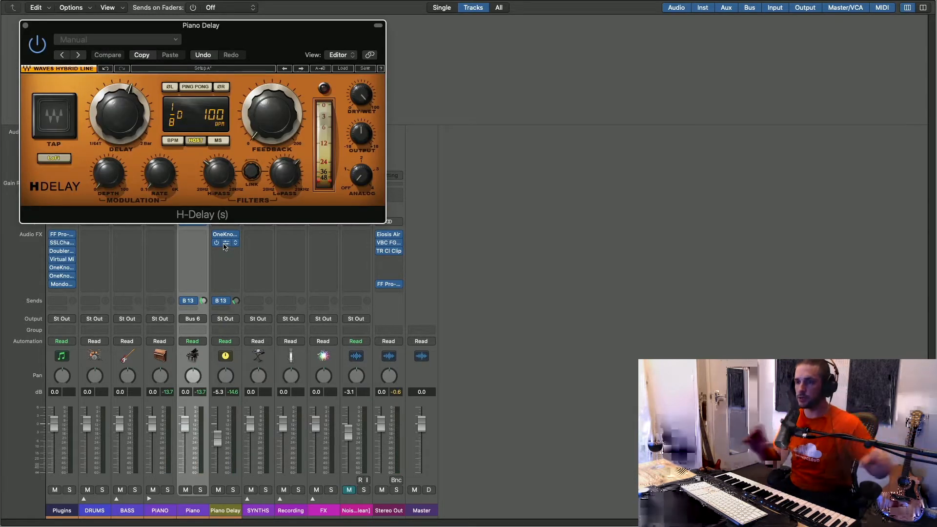
{"action": "left_click_drag", "start_coordinate": [119, 113], "coordinate": [119, 102]}
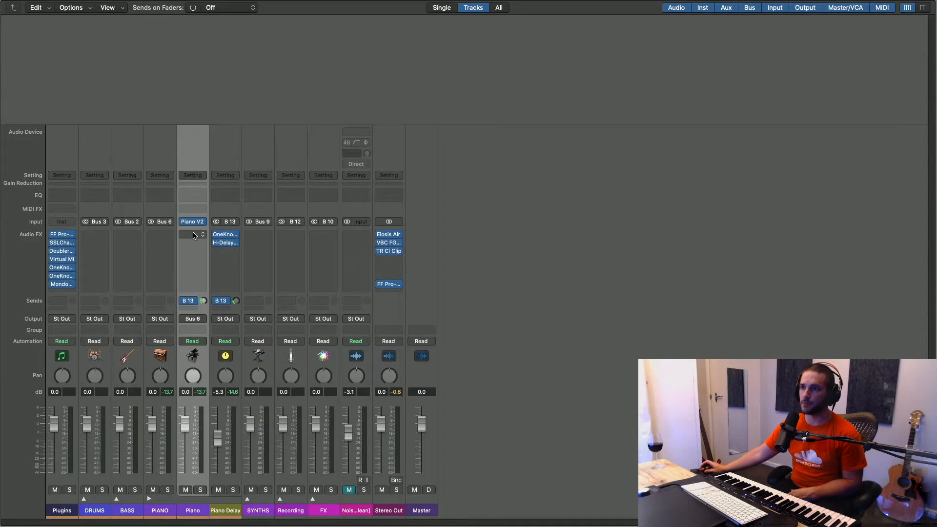
Insert the Virtual Mix Rack channel strip in the first audio effect slot of the PIANO bus channel.
{"action": "left_click", "coordinate": [159, 236]}
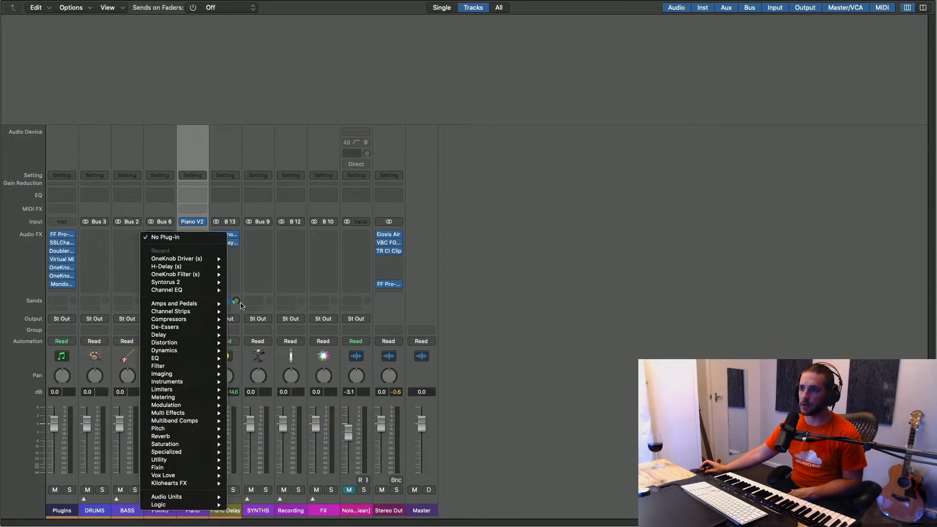
{"action": "mouse_move", "coordinate": [176, 262]}
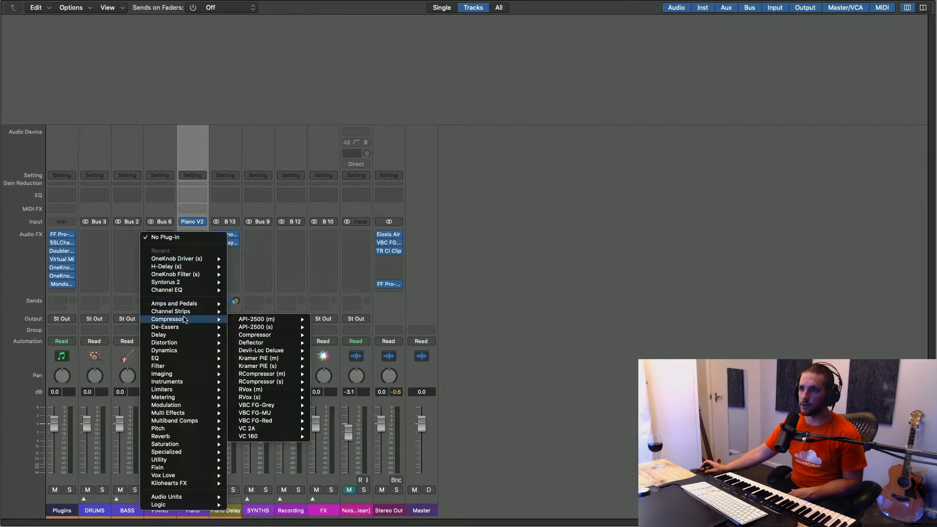
{"action": "mouse_move", "coordinate": [184, 315]}
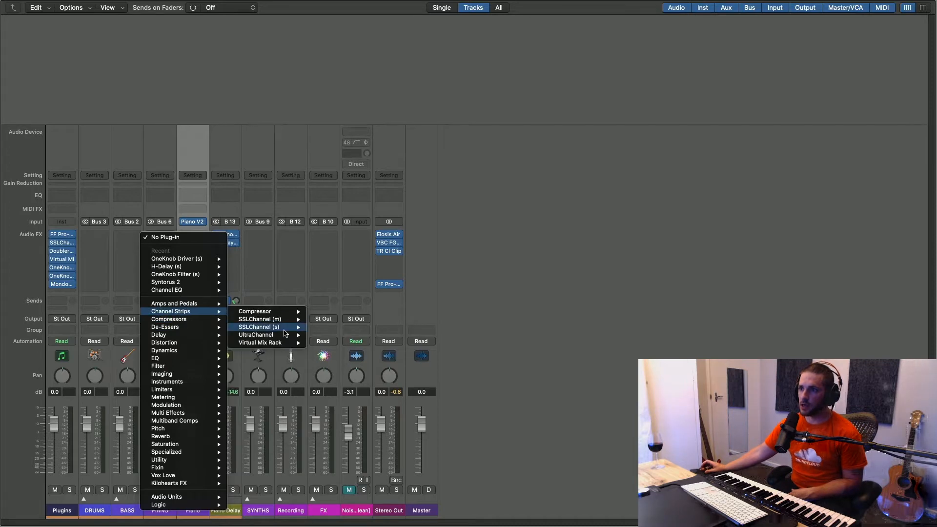
{"action": "mouse_move", "coordinate": [286, 334]}
{"action": "left_click", "coordinate": [325, 346]}
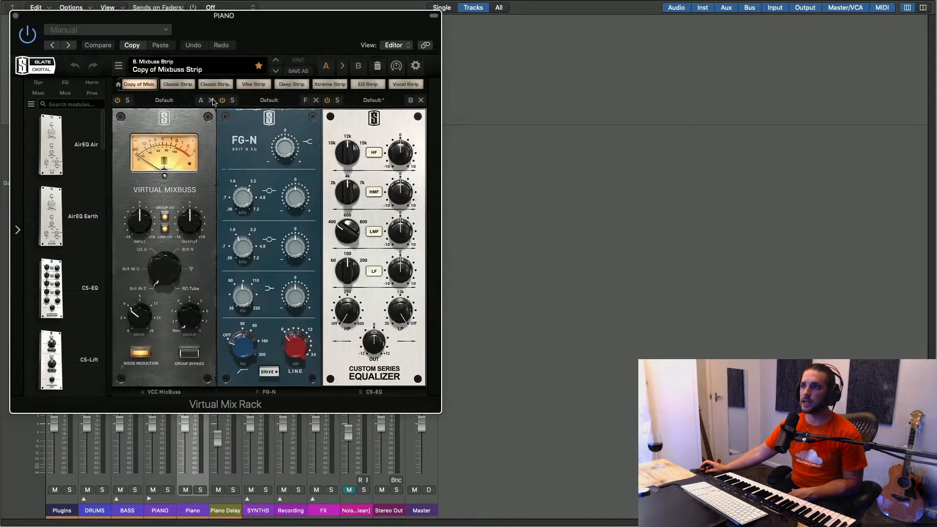
Clear the three loaded modules from the Virtual Mix Rack and add the CS-EQ module to its first slot.
{"action": "left_click", "coordinate": [212, 100]}
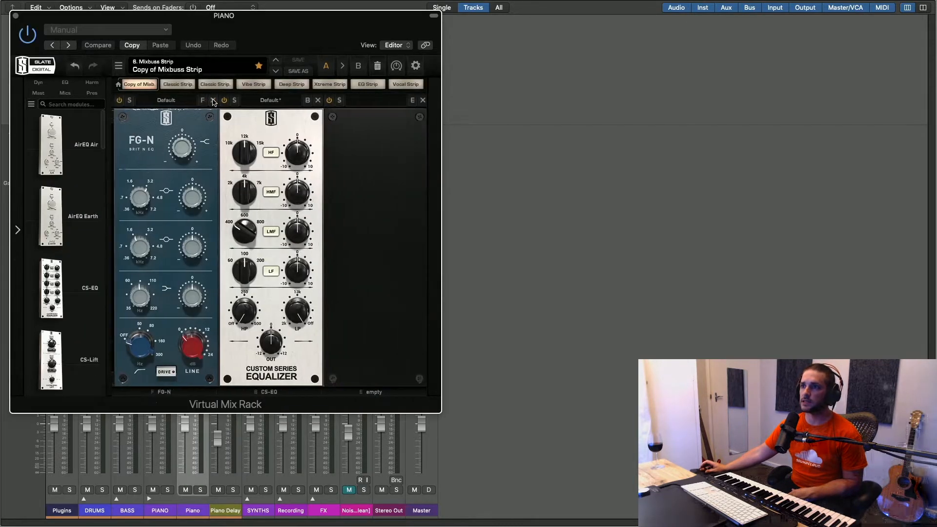
{"action": "left_click", "coordinate": [212, 100]}
{"action": "left_click", "coordinate": [212, 100]}
{"action": "scroll", "coordinate": [64, 242], "scroll_direction": "down", "scroll_amount": 5}
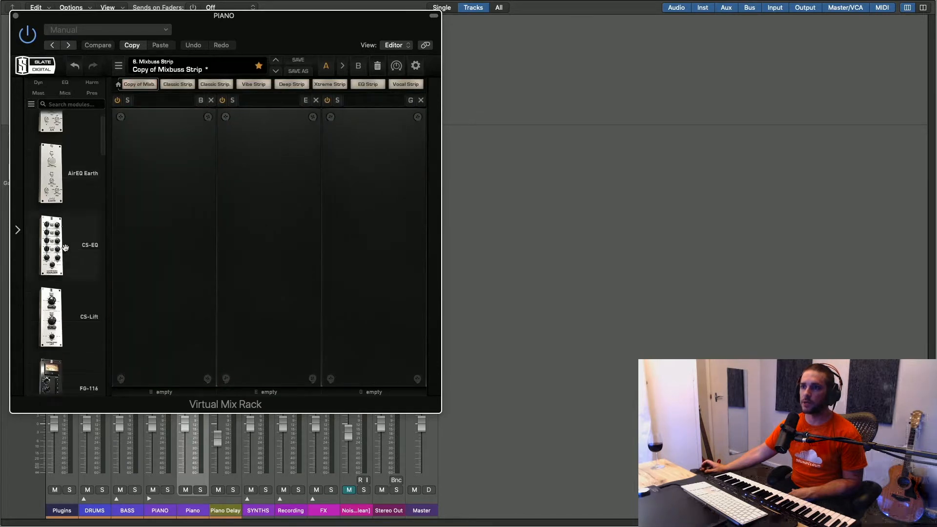
{"action": "scroll", "coordinate": [65, 247], "scroll_direction": "up", "scroll_amount": 2}
{"action": "left_click_drag", "start_coordinate": [51, 186], "coordinate": [167, 234]}
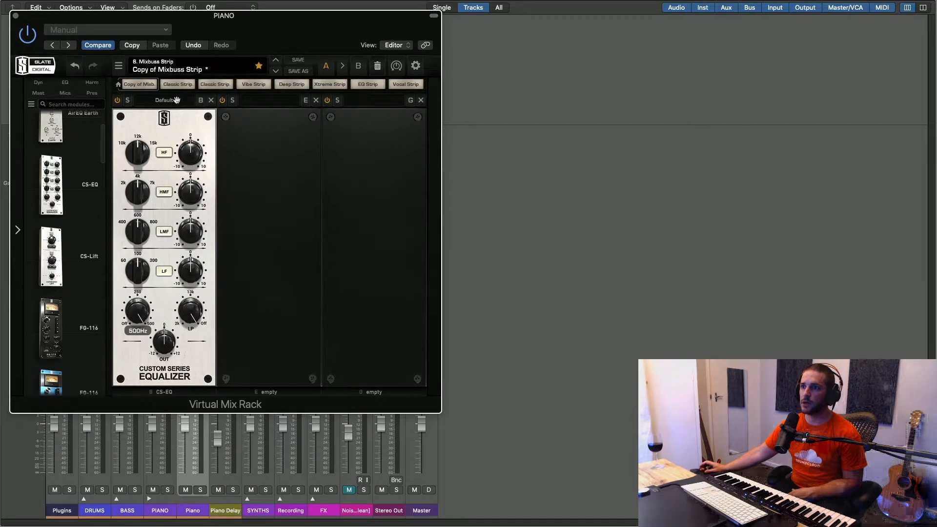
Set the CS-EQ's high-pass to 500 Hz, turn its low-pass down to 2k and cut the HMF band at 4 kHz.
{"action": "left_click_drag", "start_coordinate": [196, 316], "coordinate": [128, 526]}
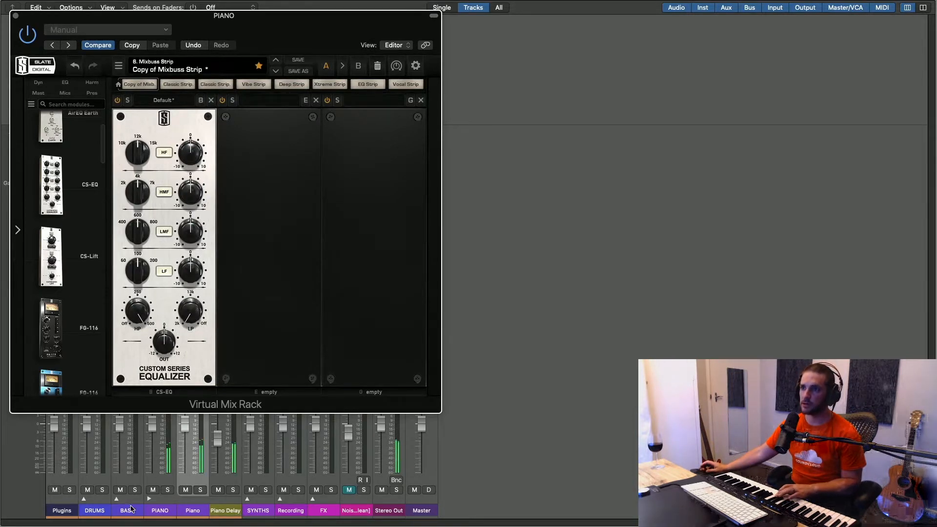
{"action": "mouse_move", "coordinate": [127, 282]}
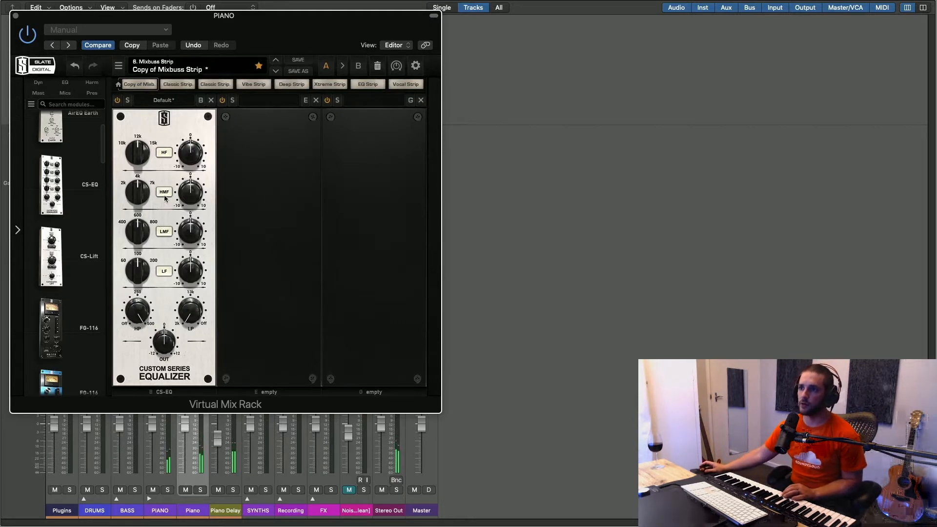
{"action": "mouse_move", "coordinate": [146, 197]}
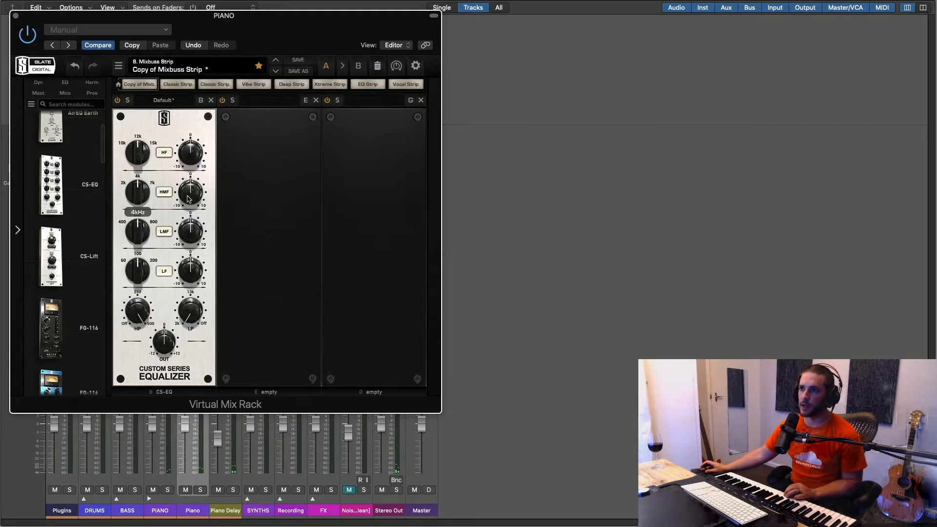
{"action": "left_click_drag", "start_coordinate": [188, 244], "coordinate": [186, 228]}
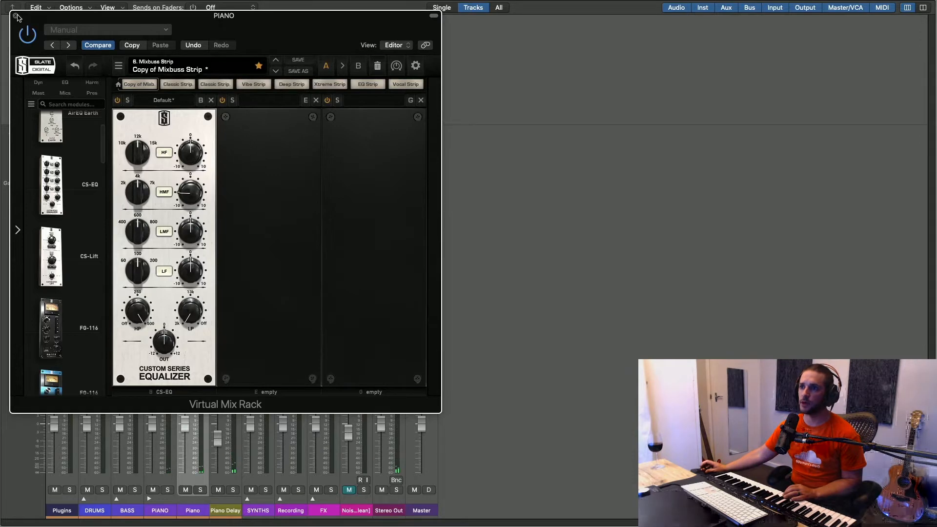
Close the Virtual Mix Rack and remove it from the PIANO bus channel.
{"action": "left_click", "coordinate": [16, 16]}
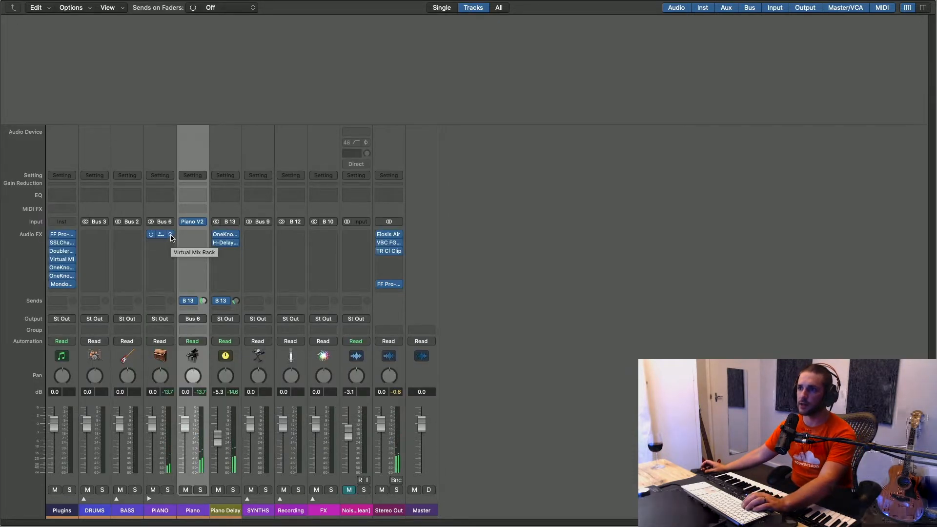
{"action": "left_click", "coordinate": [171, 235]}
{"action": "left_click", "coordinate": [191, 251]}
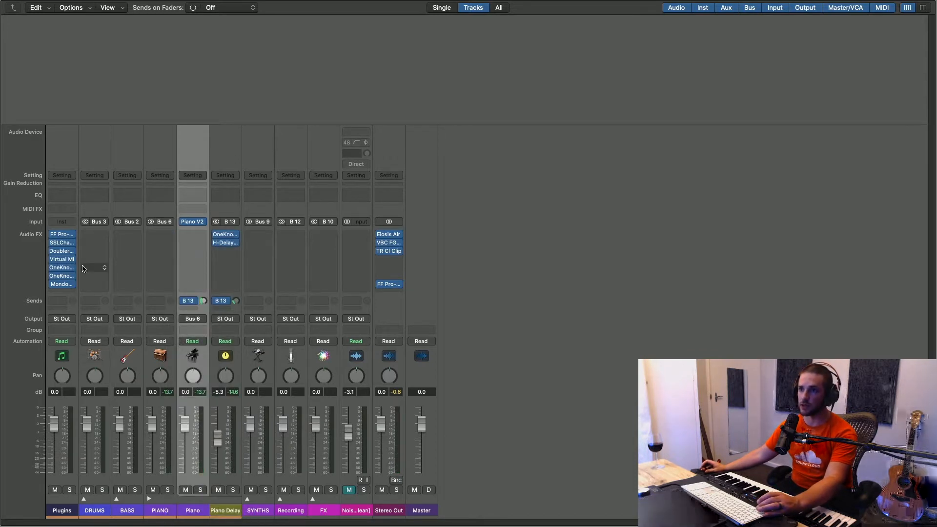
Copy the OneKnob Filter from the Plugins channel to the PIANO bus channel and turn it to about 2.
{"action": "left_click_drag", "start_coordinate": [94, 274], "coordinate": [163, 237]}
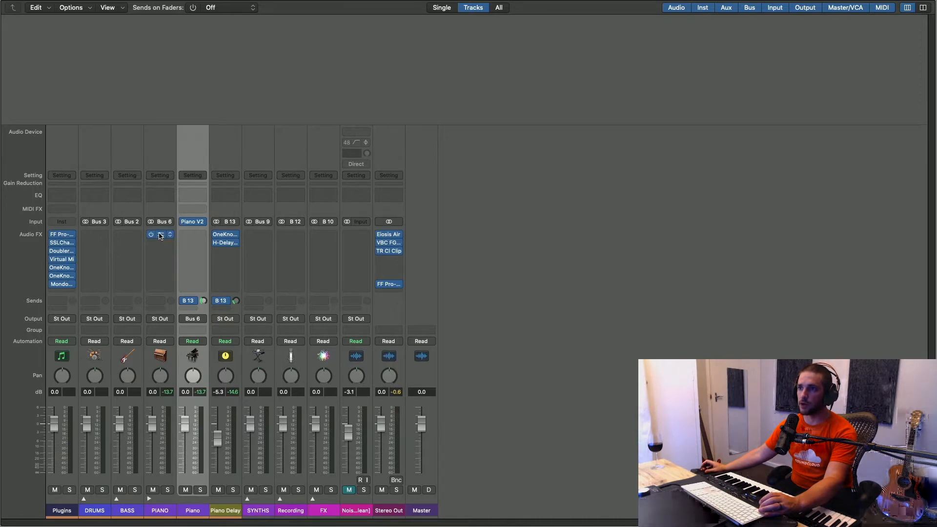
{"action": "left_click", "coordinate": [161, 236]}
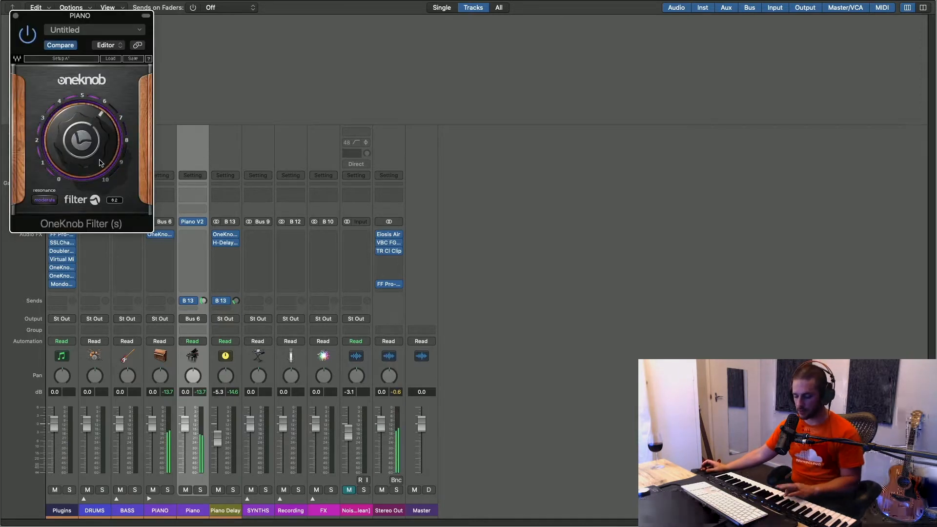
{"action": "mouse_move", "coordinate": [101, 163]}
{"action": "left_mouse_down"}
{"action": "mouse_move", "coordinate": [101, 195]}
{"action": "mouse_move", "coordinate": [97, 152]}
{"action": "left_mouse_up"}
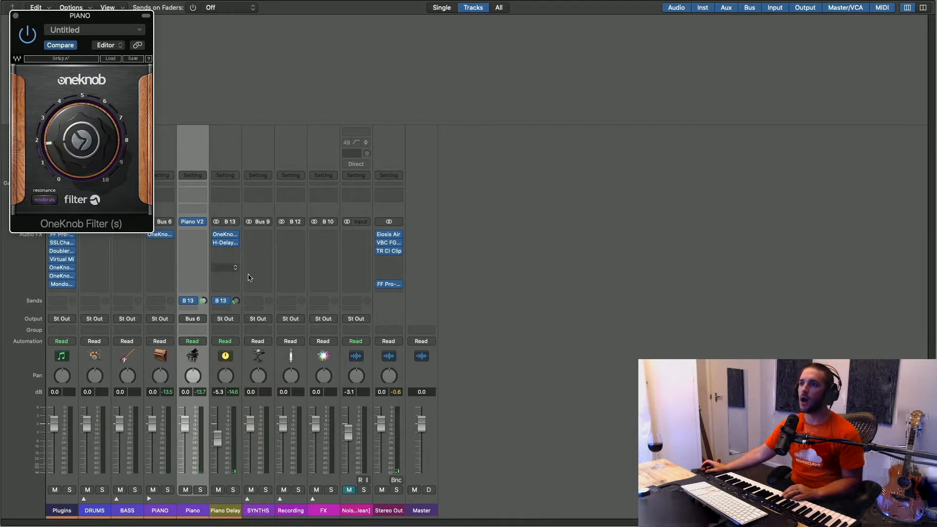
Route the Piano Delay channel's output to Bus 6, the PIANO bus.
{"action": "left_click", "coordinate": [225, 319]}
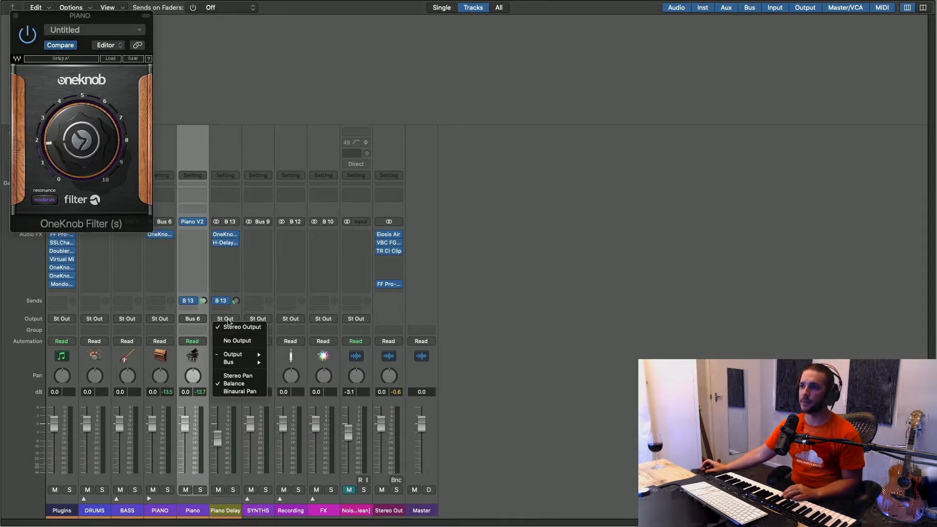
{"action": "mouse_move", "coordinate": [238, 363]}
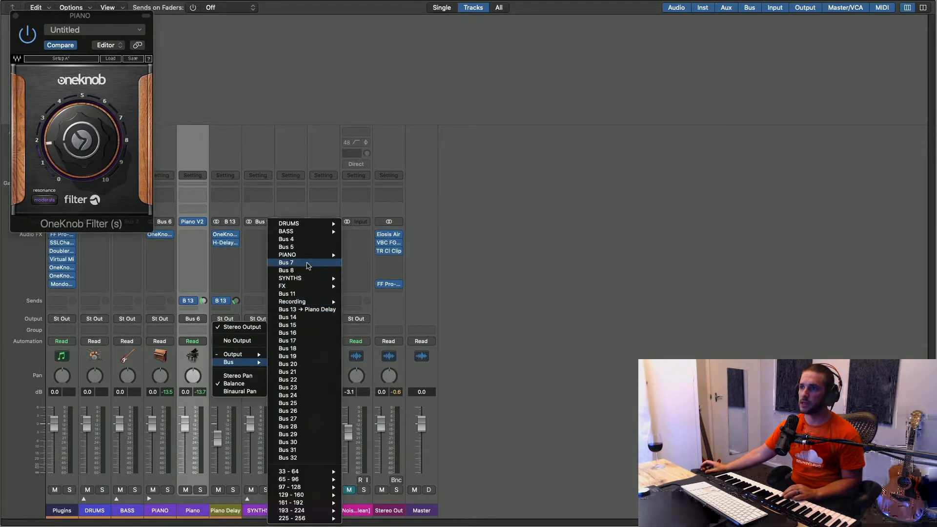
{"action": "mouse_move", "coordinate": [310, 255]}
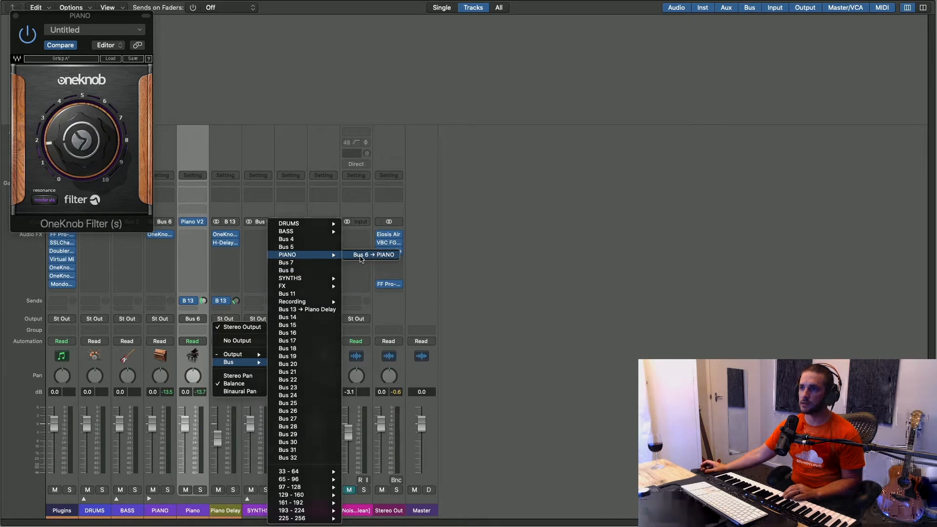
{"action": "left_click", "coordinate": [361, 256]}
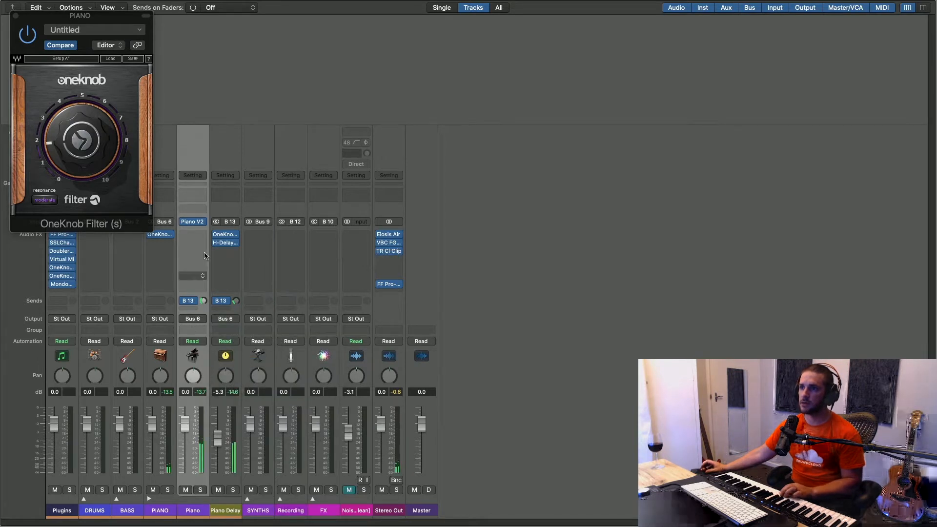
Raise the OneKnob Filter on the PIANO bus channel to about 5 and check the Piano Delay channel's H-Delay settings.
{"action": "left_click_drag", "start_coordinate": [81, 140], "coordinate": [81, 105]}
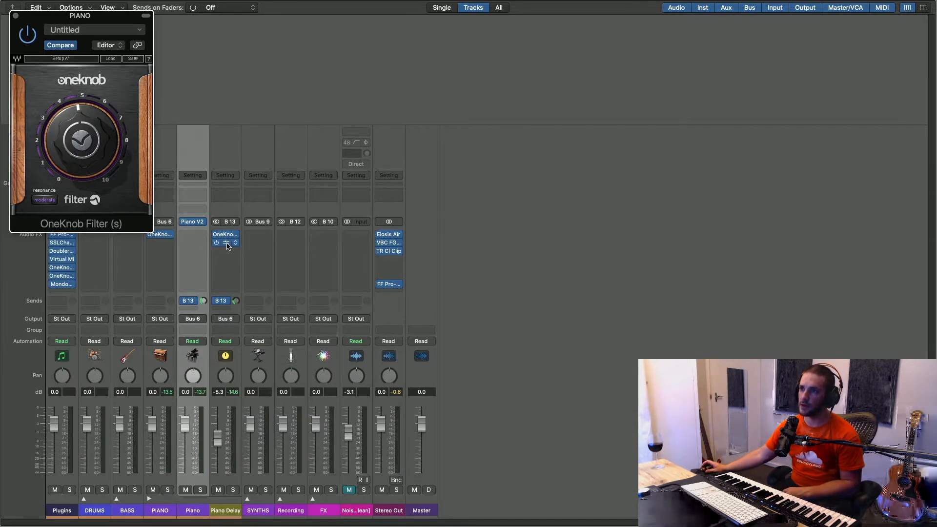
{"action": "left_click", "coordinate": [227, 244]}
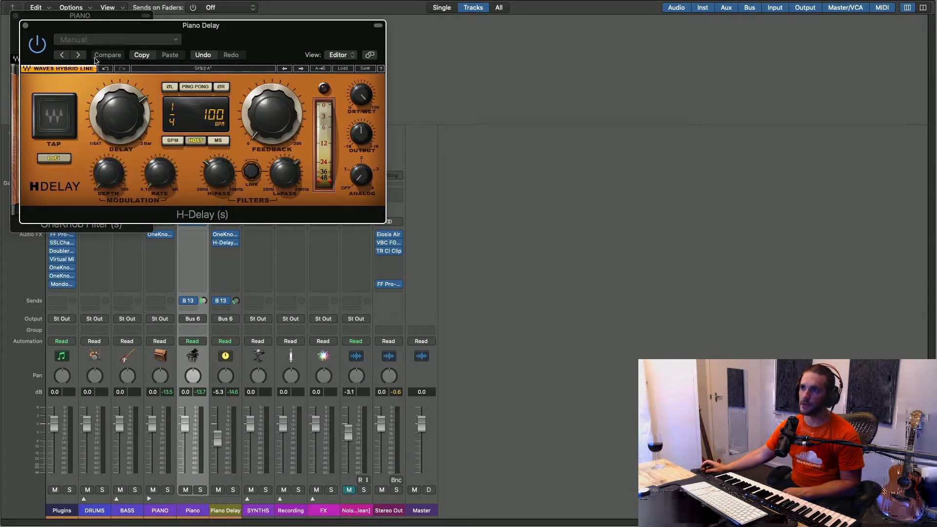
{"action": "left_click", "coordinate": [26, 25]}
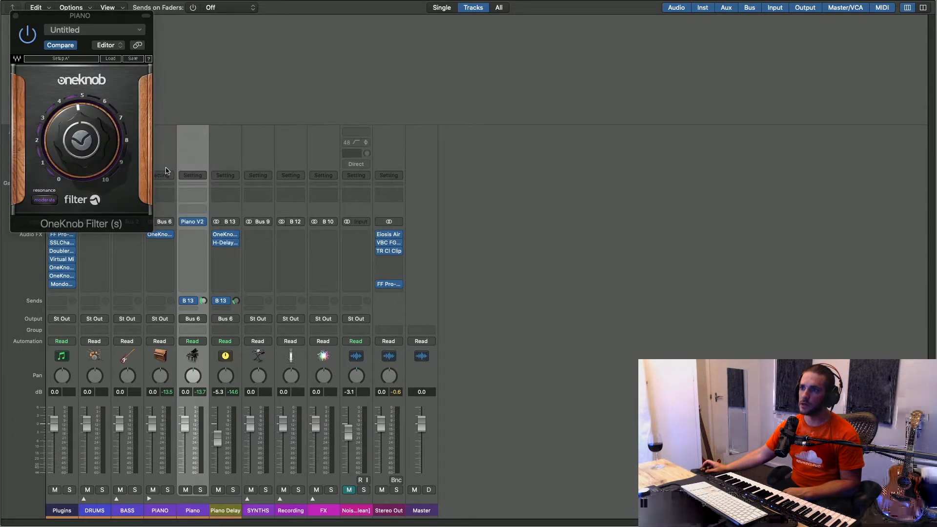
Check the Piano Delay channel's OneKnob Driver and fine-tune the PIANO bus OneKnob Filter to slightly above 5.
{"action": "left_click", "coordinate": [227, 236]}
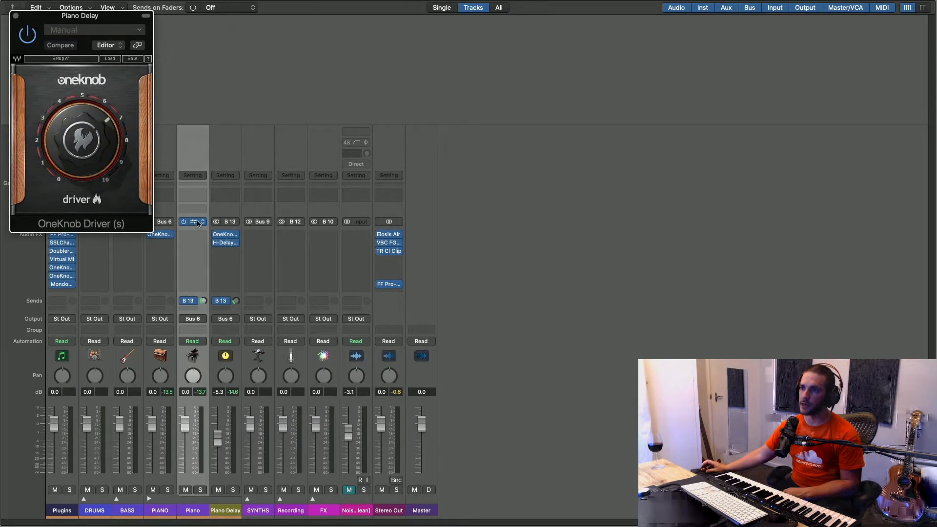
{"action": "left_click_drag", "start_coordinate": [99, 152], "coordinate": [98, 148]}
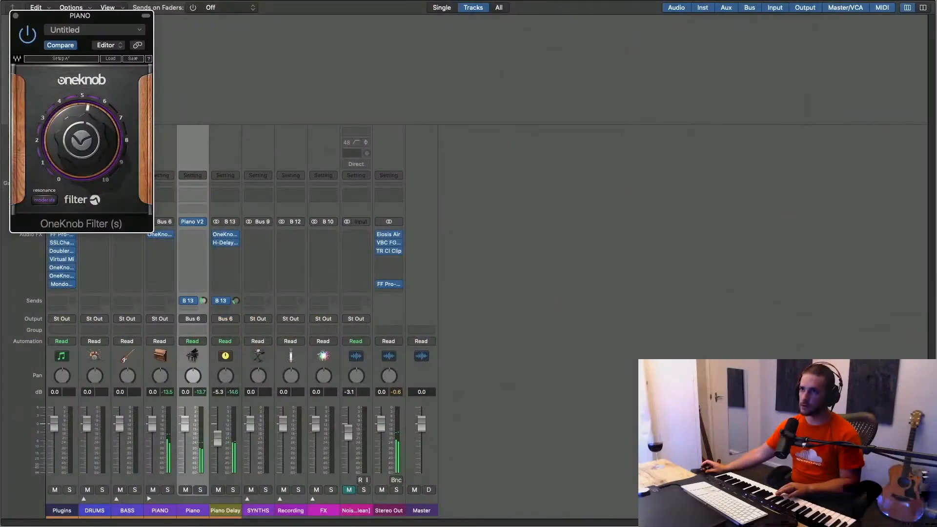
{"action": "left_click", "coordinate": [15, 16]}
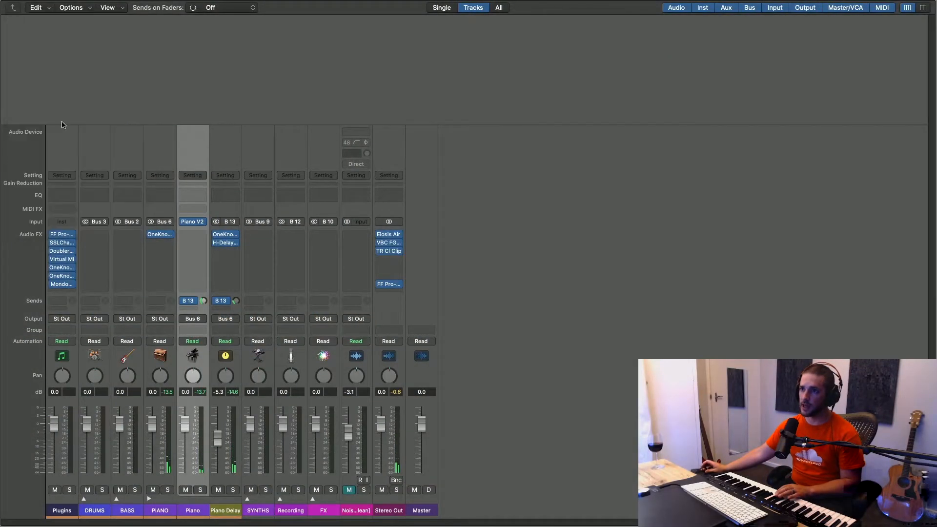
Insert a stereo Abbey Road Plates reverb below the OneKnob Filter on the PIANO bus channel.
{"action": "left_click", "coordinate": [168, 244]}
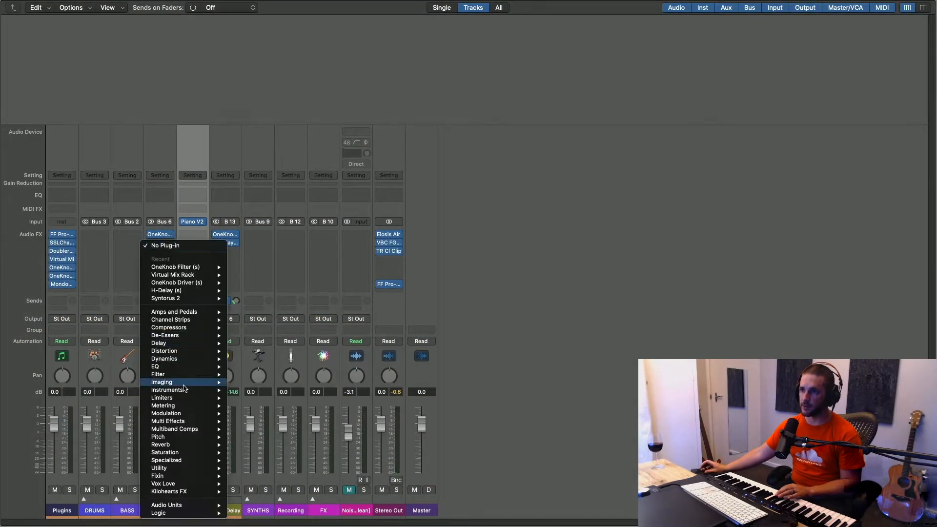
{"action": "mouse_move", "coordinate": [188, 444]}
{"action": "mouse_move", "coordinate": [313, 452]}
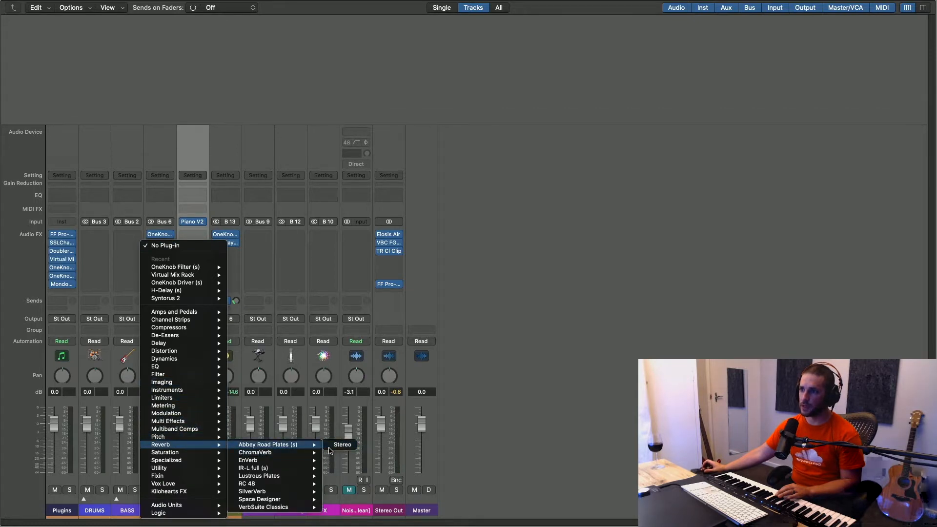
{"action": "left_click", "coordinate": [332, 445]}
Set the Abbey Road Plates dry/wet mix to 26% and the damper to about 2, and close the plug-in.
{"action": "left_click_drag", "start_coordinate": [289, 262], "coordinate": [285, 261]}
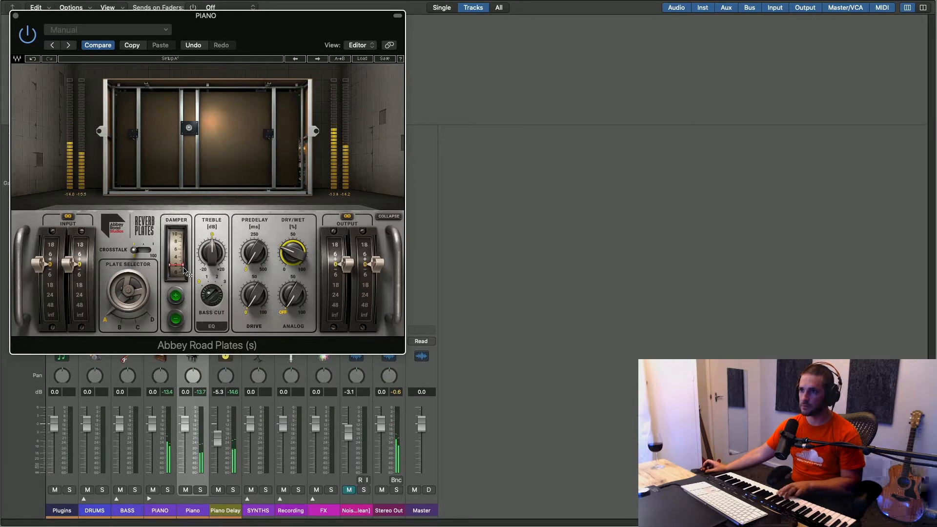
{"action": "left_click_drag", "start_coordinate": [183, 268], "coordinate": [183, 268]}
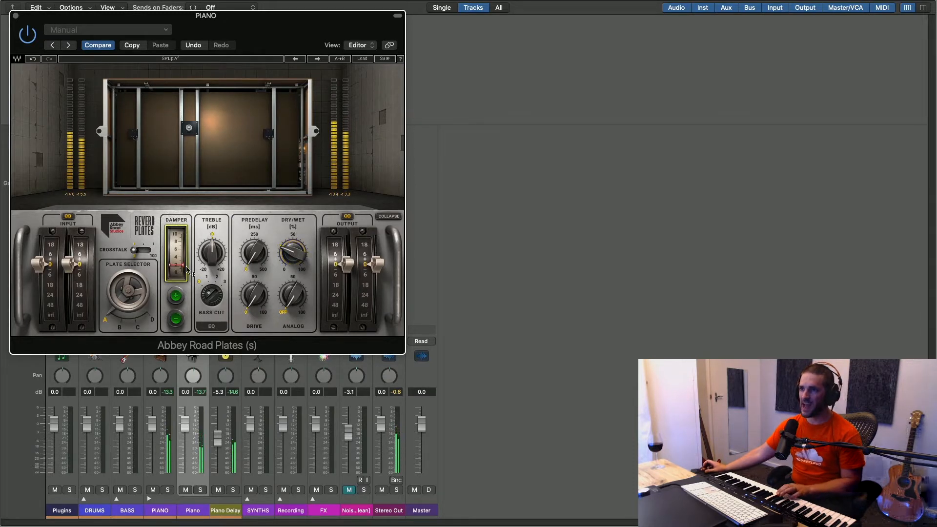
{"action": "left_click_drag", "start_coordinate": [293, 253], "coordinate": [292, 253]}
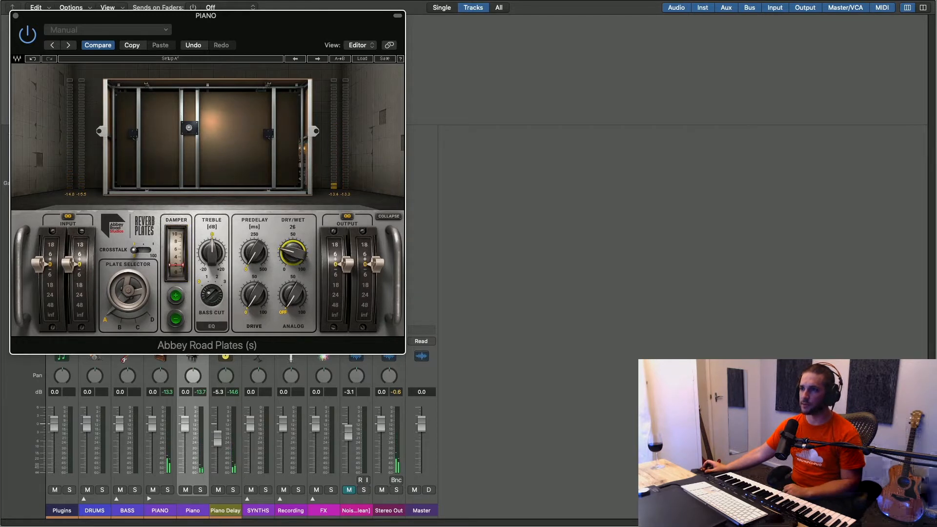
{"action": "mouse_move", "coordinate": [2, 5]}
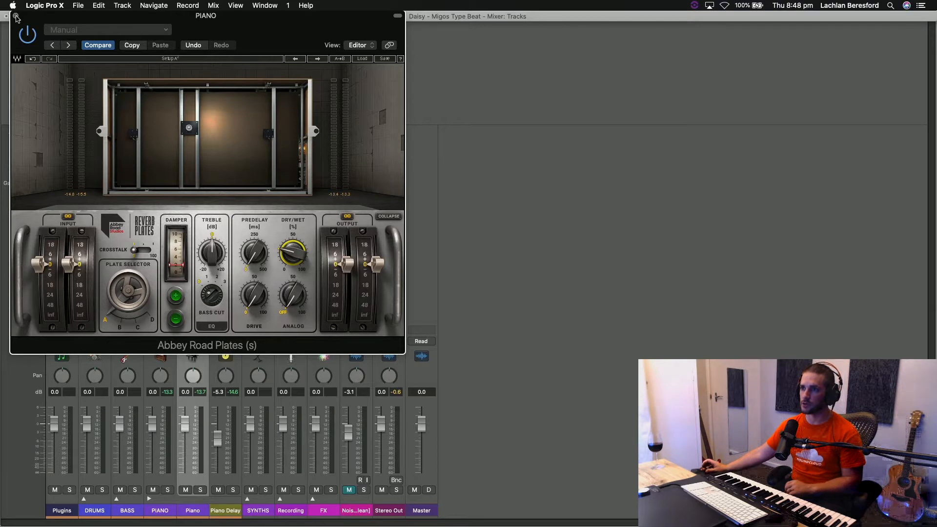
{"action": "left_click", "coordinate": [16, 17]}
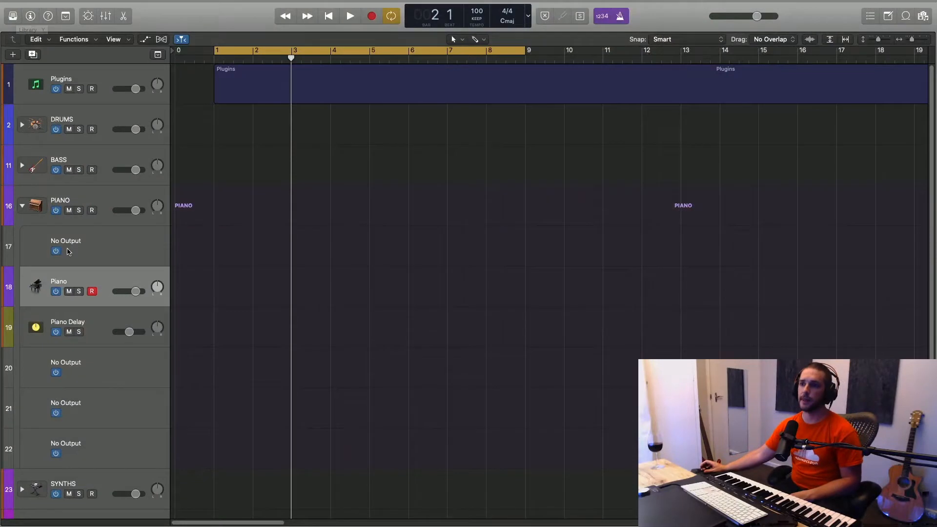
Delete the four empty No Output tracks inside the PIANO track stack.
{"action": "left_click", "coordinate": [101, 241]}
{"action": "key", "text": "super+BackSpace"}
{"action": "left_click", "coordinate": [116, 323]}
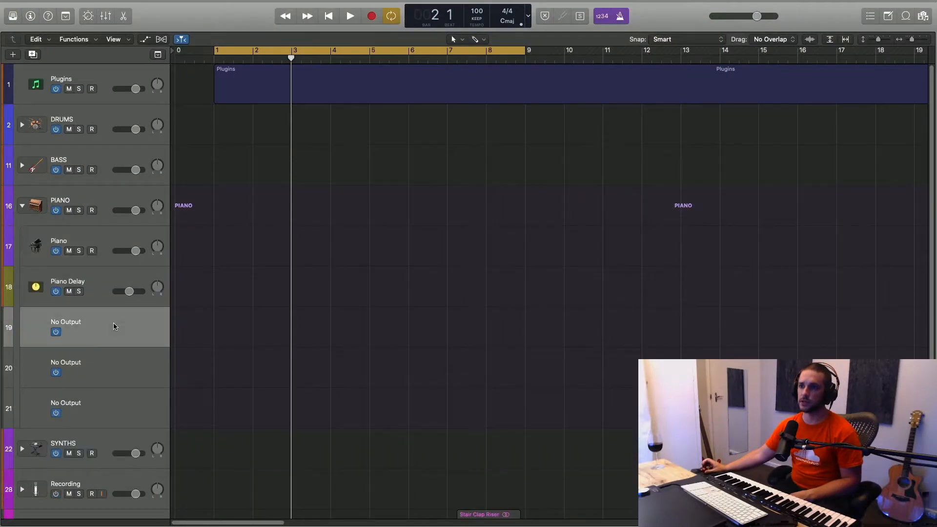
{"action": "key", "text": "super+BackSpace"}
{"action": "key", "text": "super+BackSpace"}
{"action": "key", "text": "super+BackSpace"}
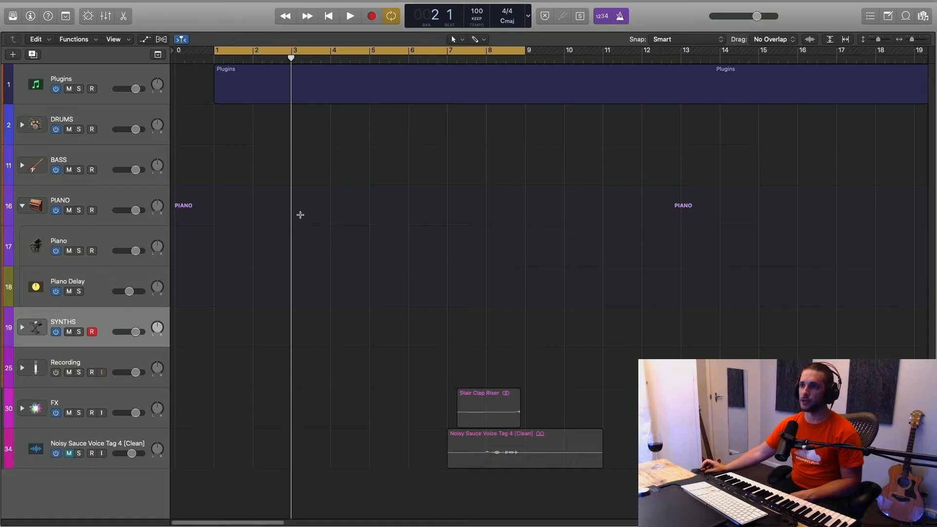
Record an eight-bar part on the Piano track from bar 1 to bar 9.
{"action": "left_click", "coordinate": [65, 238]}
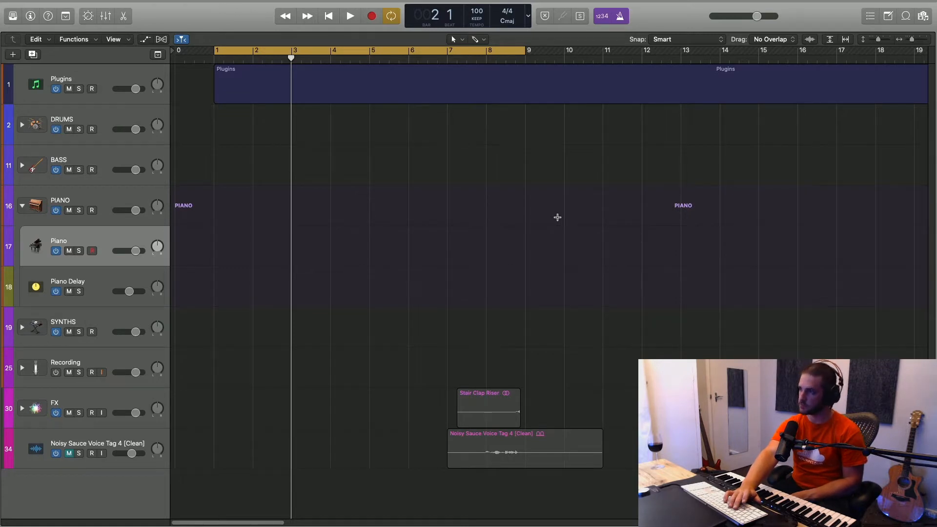
{"action": "key", "text": "r"}
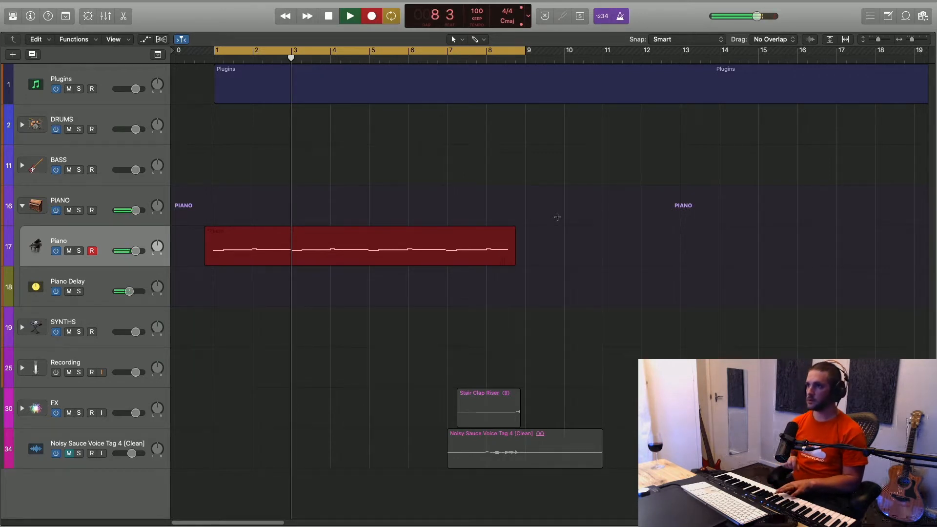
{"action": "key", "text": "space"}
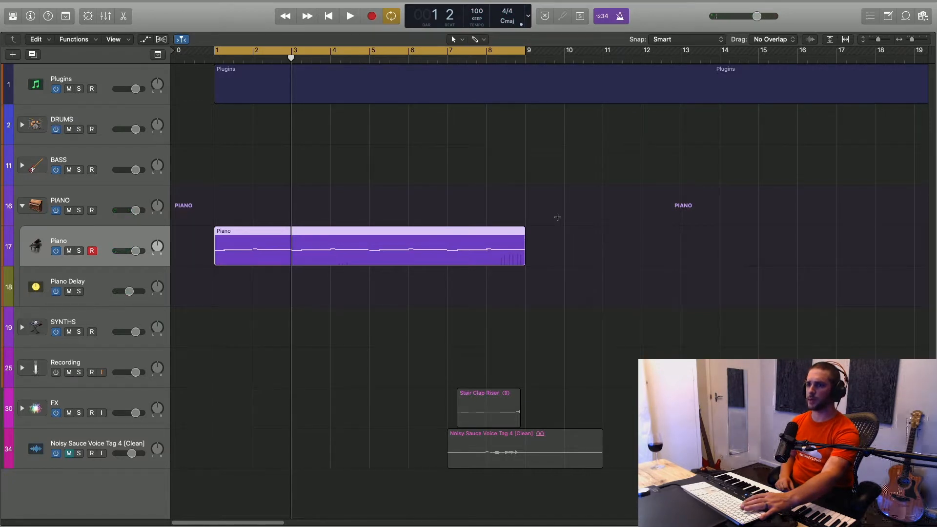
Play back the recorded piano region to listen to it with the delay, filter and reverb.
{"action": "key", "text": "space"}
{"action": "key", "text": "space"}
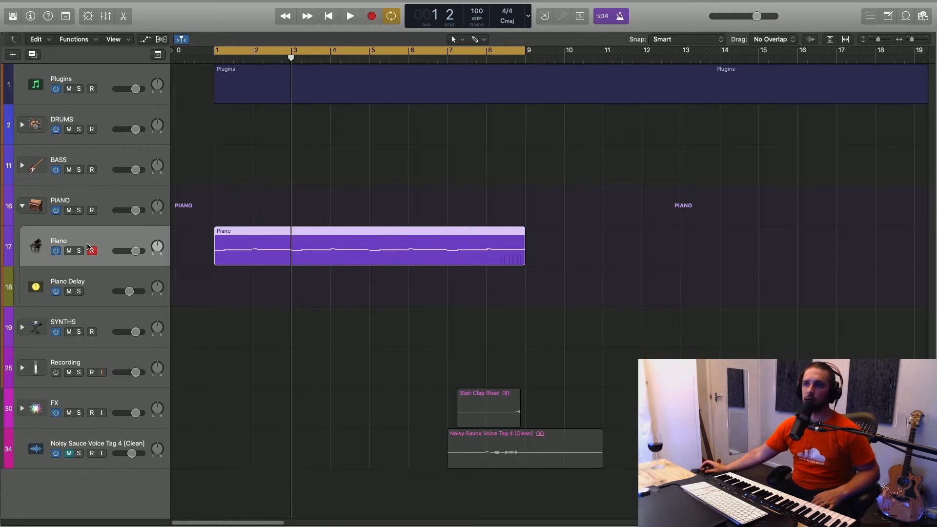
{"action": "key", "text": "space"}
{"action": "key", "text": "space"}
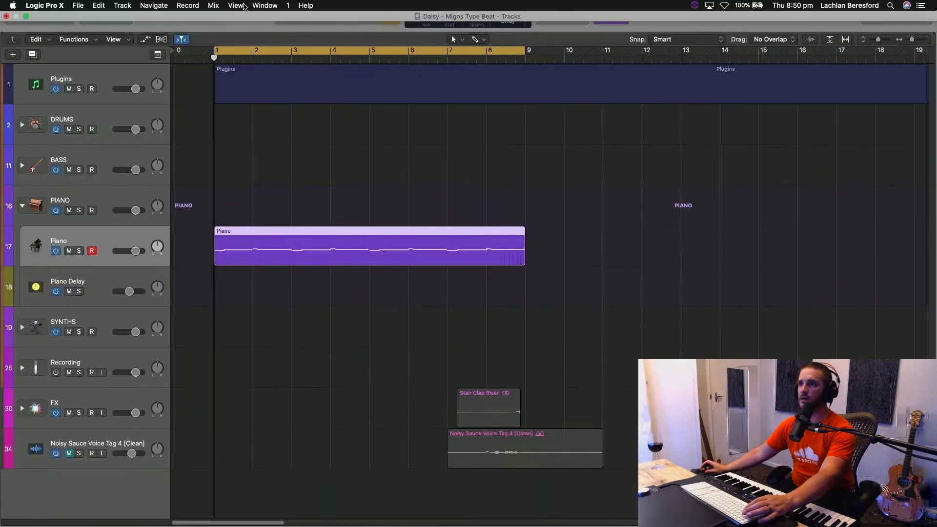
{"action": "key", "text": "space"}
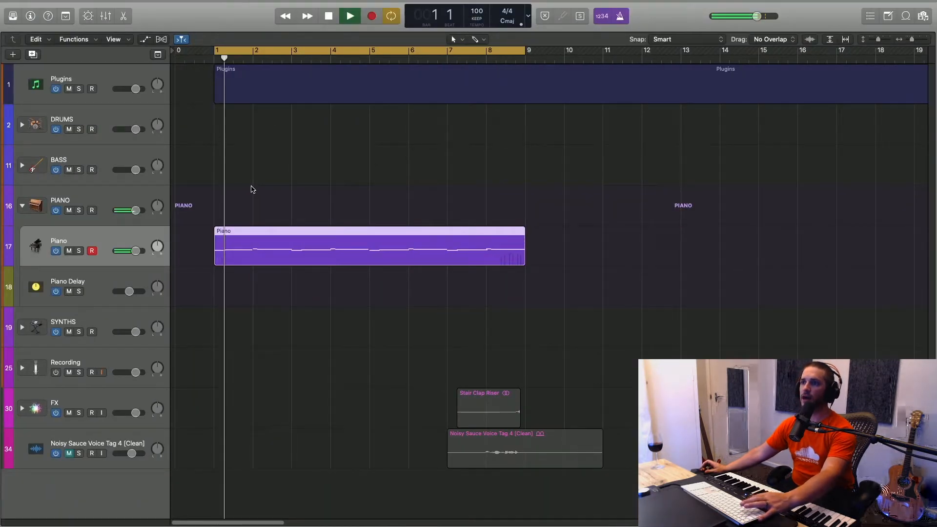
{"action": "key", "text": "space"}
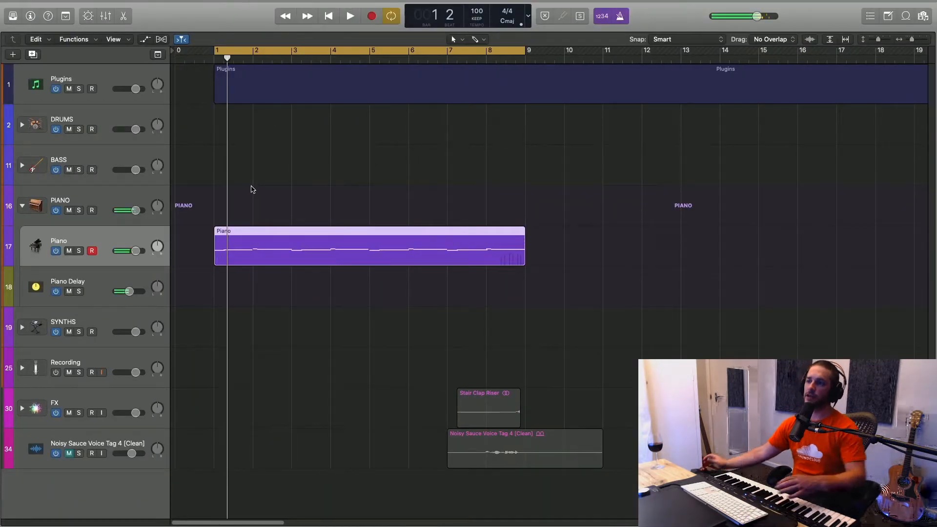
Expand the DRUMS track stack, select the 808 track and show the mixer.
{"action": "left_click", "coordinate": [22, 126]}
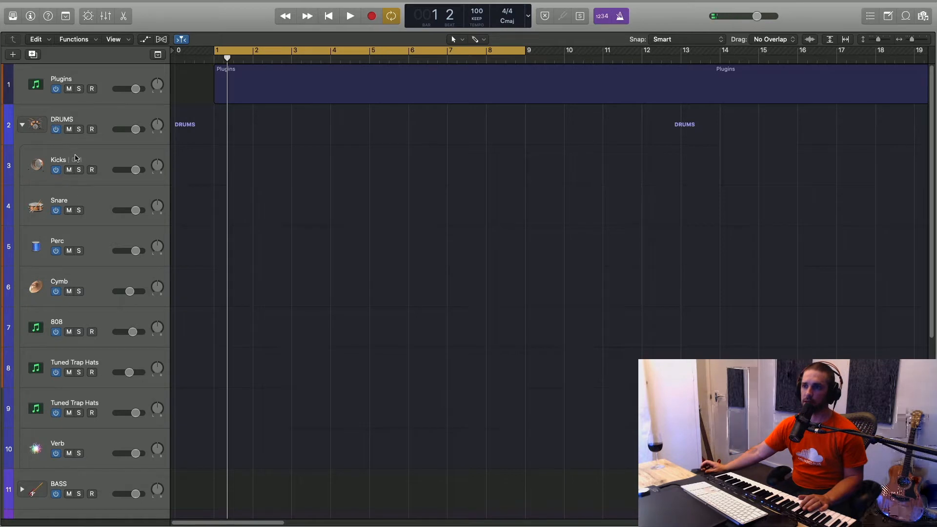
{"action": "left_click", "coordinate": [90, 315]}
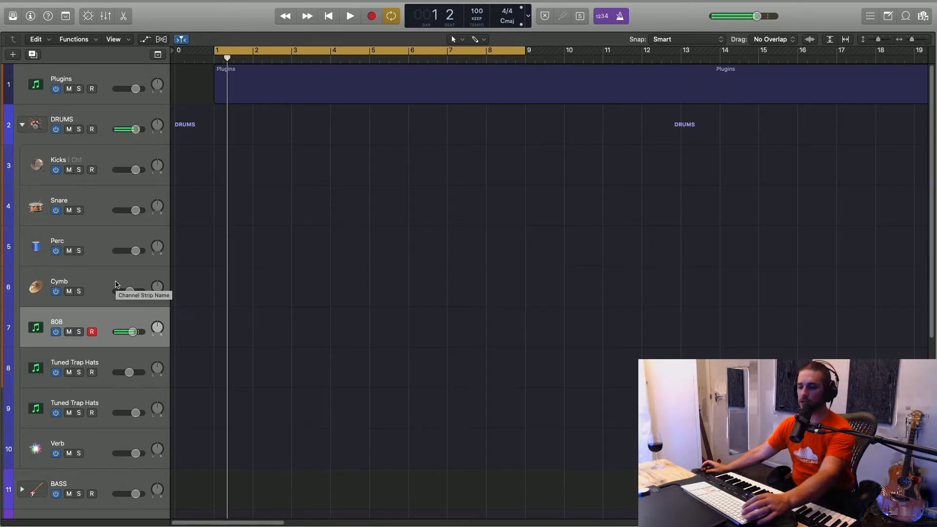
{"action": "key", "text": "super+2"}
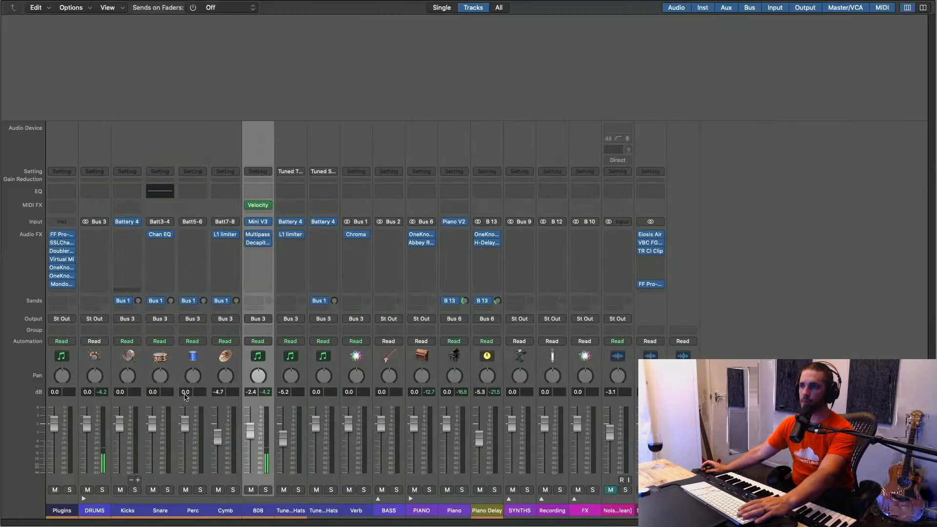
Examine the 808 channel's Mini V3 instrument and Multipass effect settings.
{"action": "left_click", "coordinate": [257, 222]}
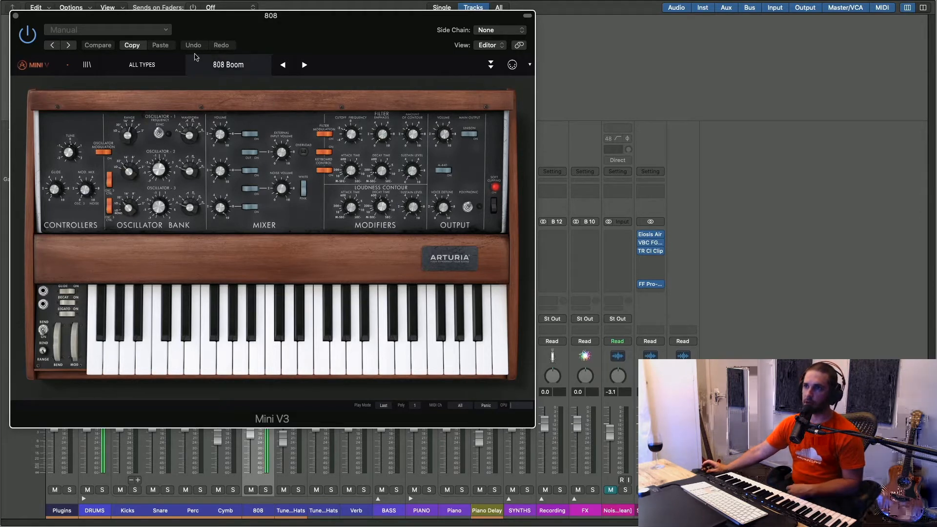
{"action": "left_click", "coordinate": [16, 18]}
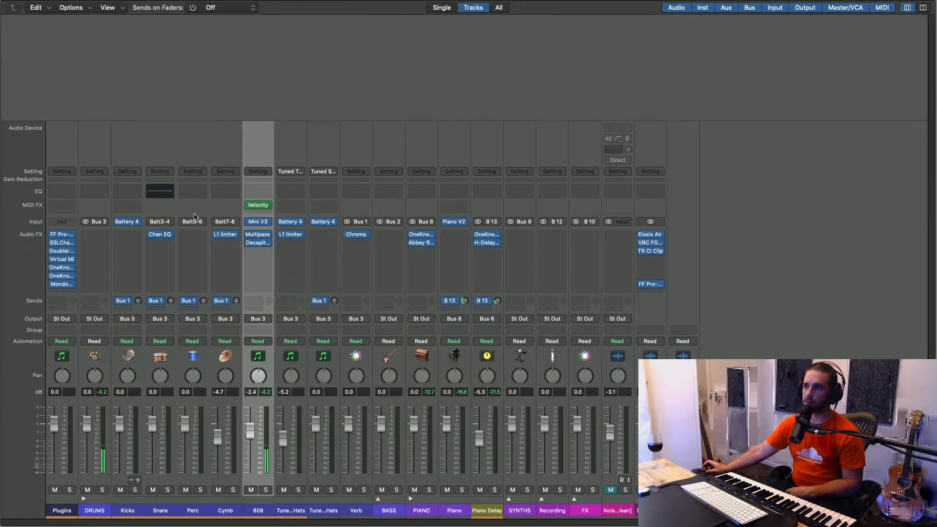
{"action": "left_click", "coordinate": [262, 238]}
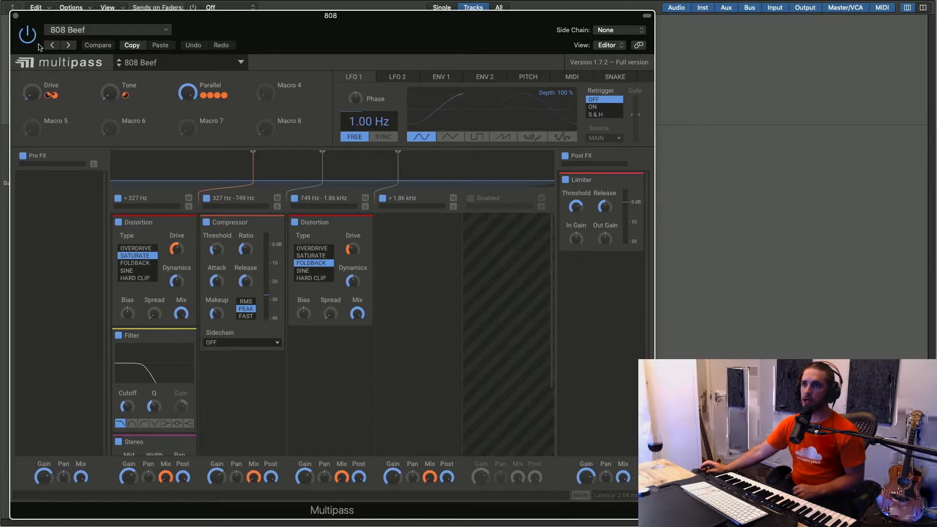
{"action": "left_click", "coordinate": [16, 17]}
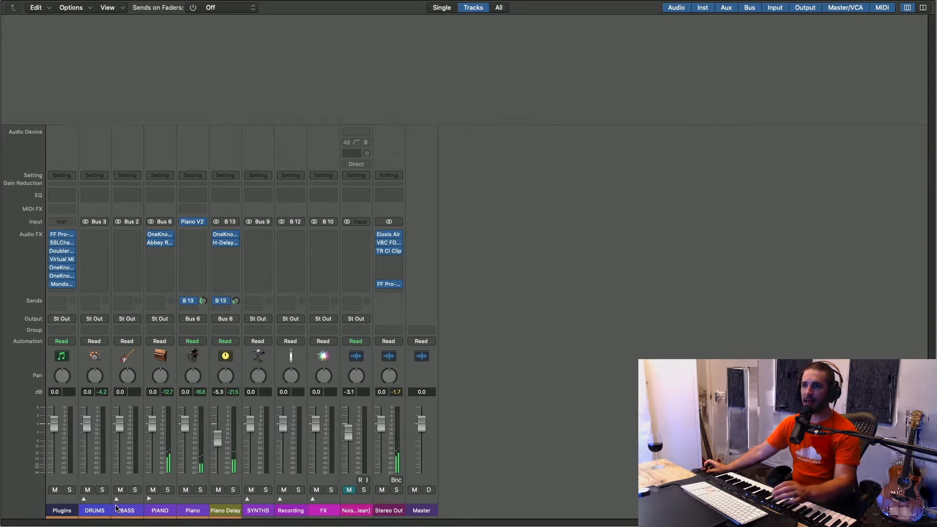
Open the 808 channel's Decapitator, turn off Punish and lower the Drive.
{"action": "left_click", "coordinate": [83, 499]}
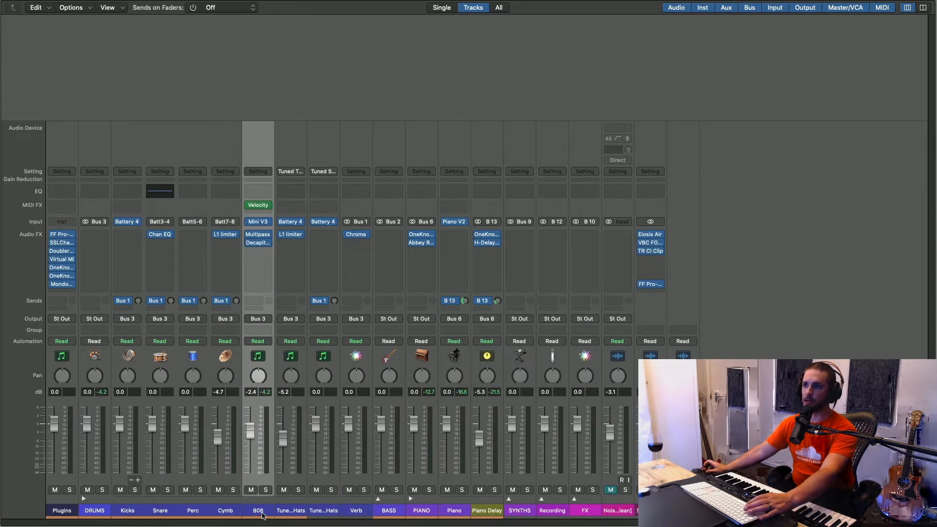
{"action": "left_click", "coordinate": [260, 243]}
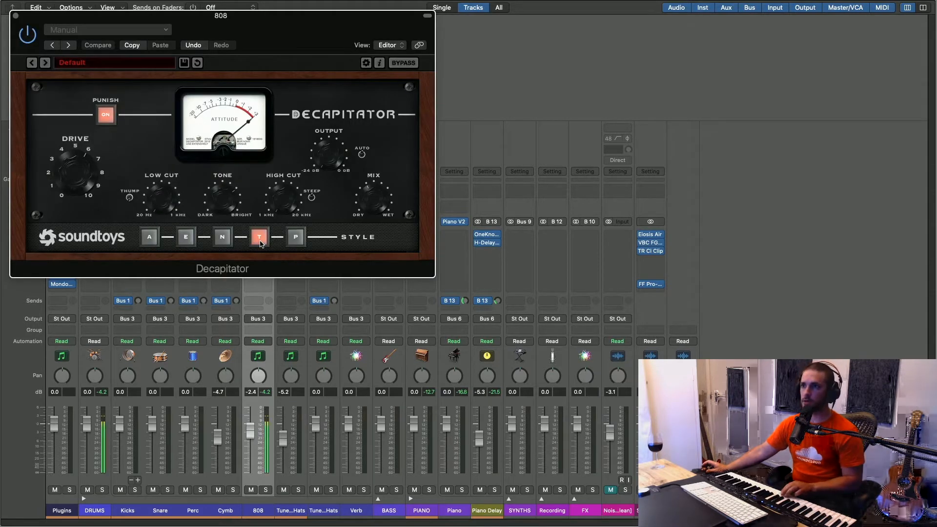
{"action": "left_click_drag", "start_coordinate": [80, 186], "coordinate": [78, 214]}
{"action": "left_click", "coordinate": [105, 112]}
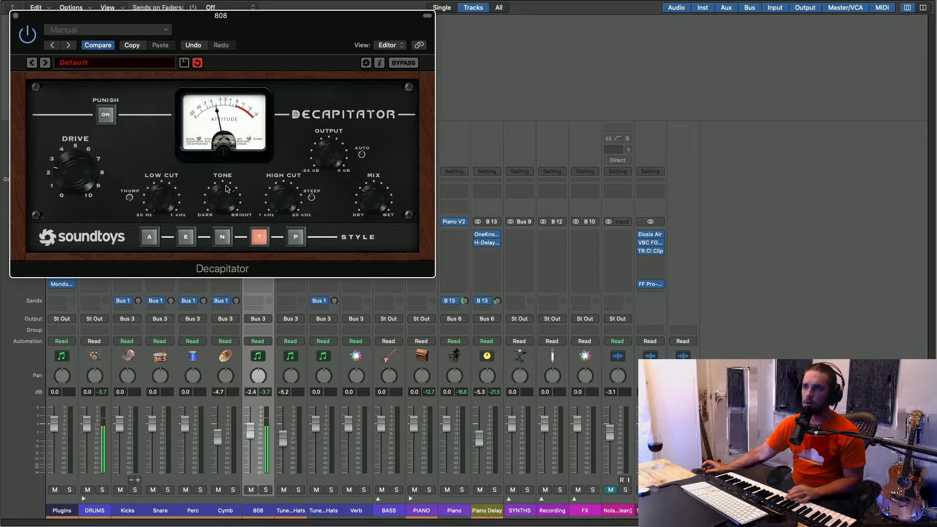
{"action": "left_click_drag", "start_coordinate": [82, 183], "coordinate": [83, 203]}
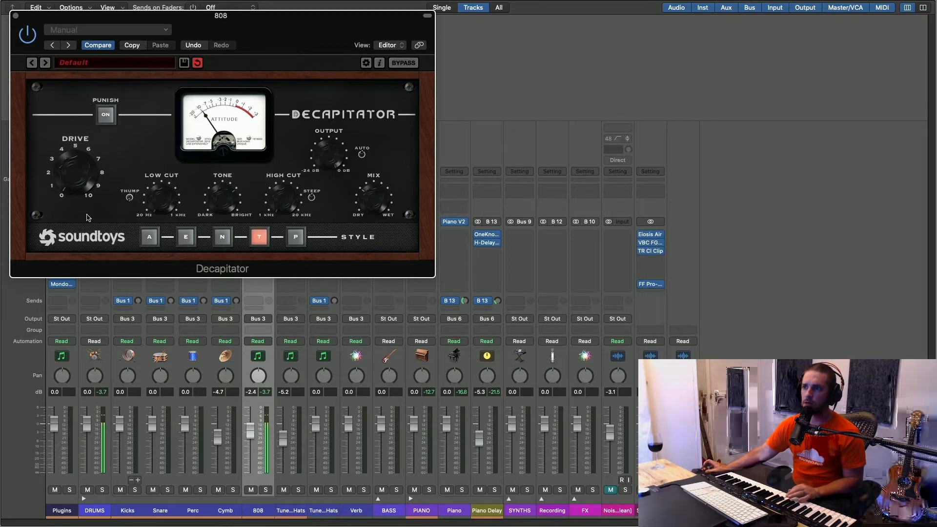
Move the Decapitator window off the 808 channel strip and bypass the channel's Multipass effect.
{"action": "left_click_drag", "start_coordinate": [225, 17], "coordinate": [524, 115]}
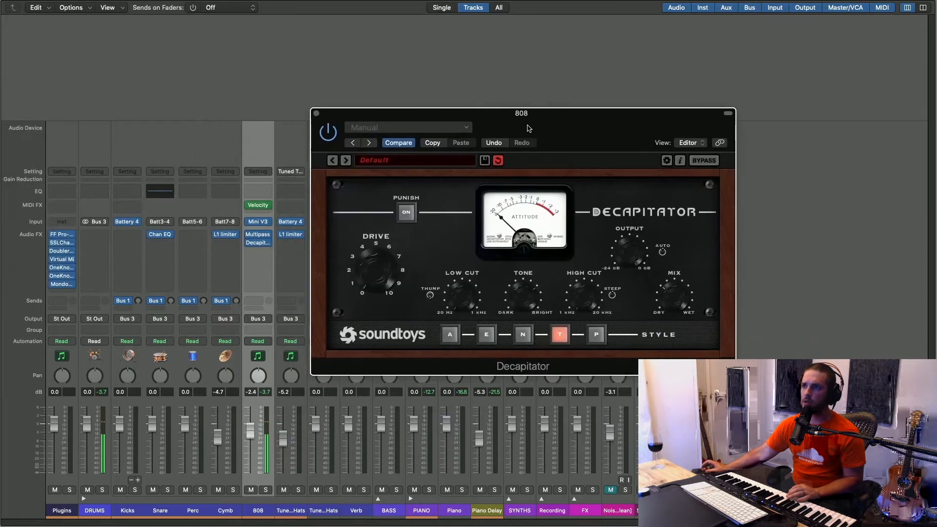
{"action": "left_click", "coordinate": [264, 238]}
{"action": "left_click", "coordinate": [248, 250]}
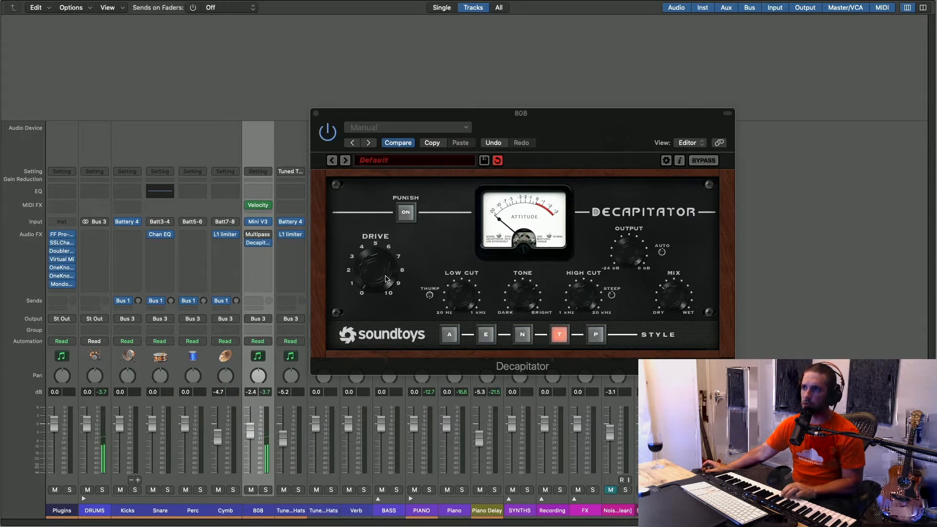
Turn Decapitator's Punish back on, readjust the Drive for the 808 and close the plug-in.
{"action": "left_click", "coordinate": [406, 212]}
{"action": "left_click_drag", "start_coordinate": [375, 270], "coordinate": [381, 287]}
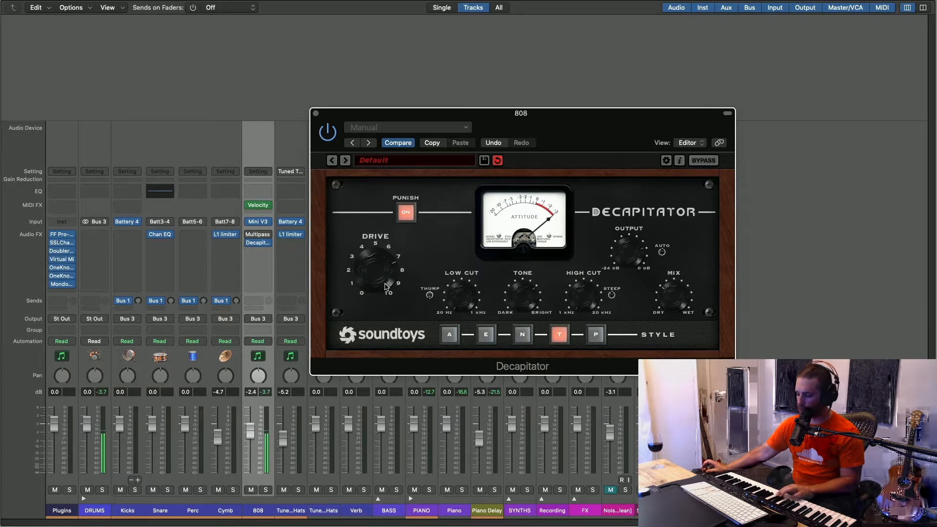
{"action": "left_click", "coordinate": [316, 113]}
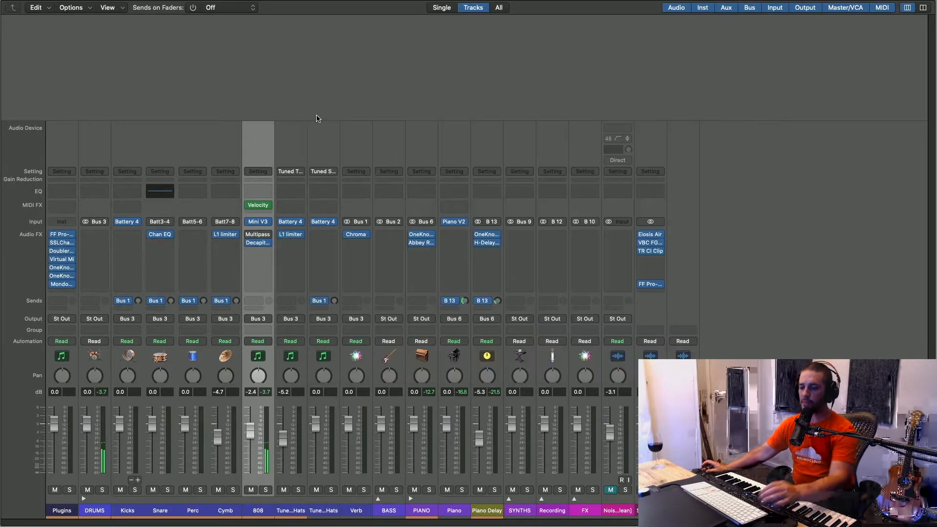
{"action": "key", "text": "super+2"}
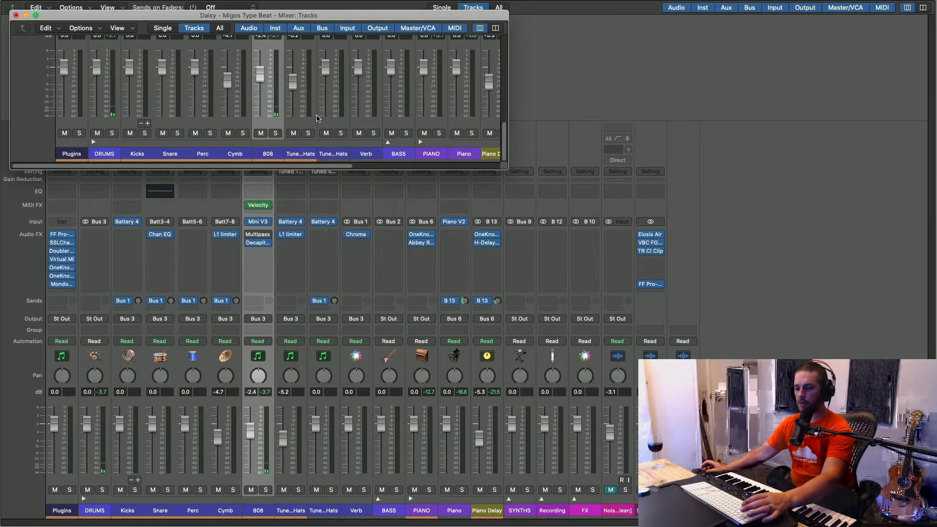
Close the floating mixer, rehearse against the loop and record an 808 part across bars 1 to 8 on the 808 track.
{"action": "left_click", "coordinate": [16, 15]}
{"action": "key", "text": "x"}
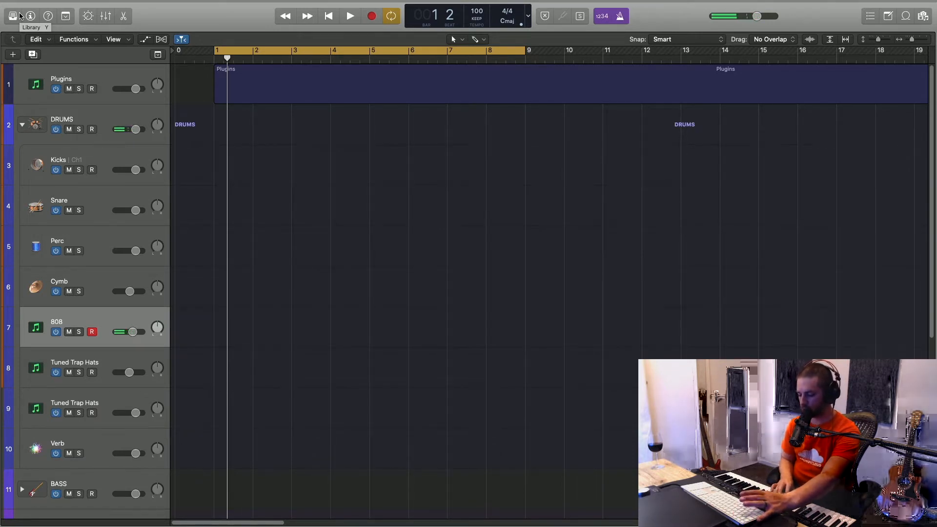
{"action": "key", "text": "space"}
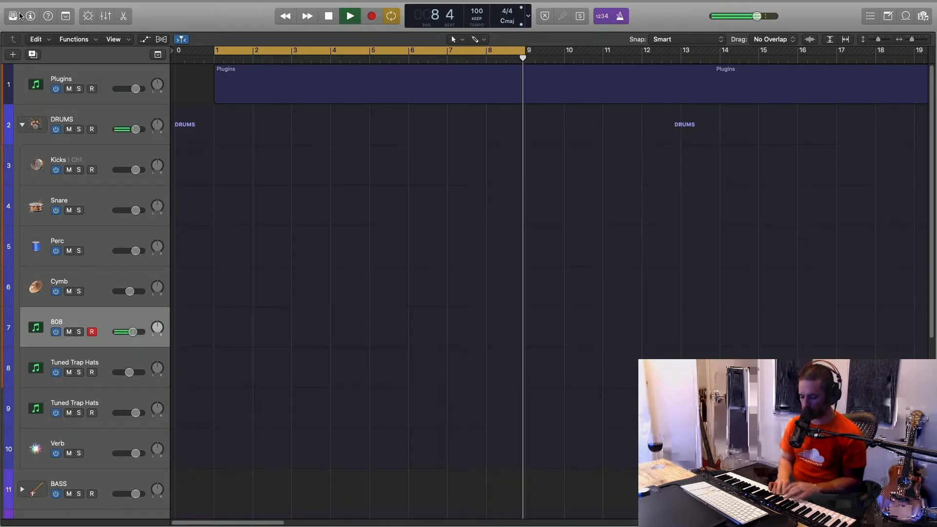
{"action": "key", "text": "space"}
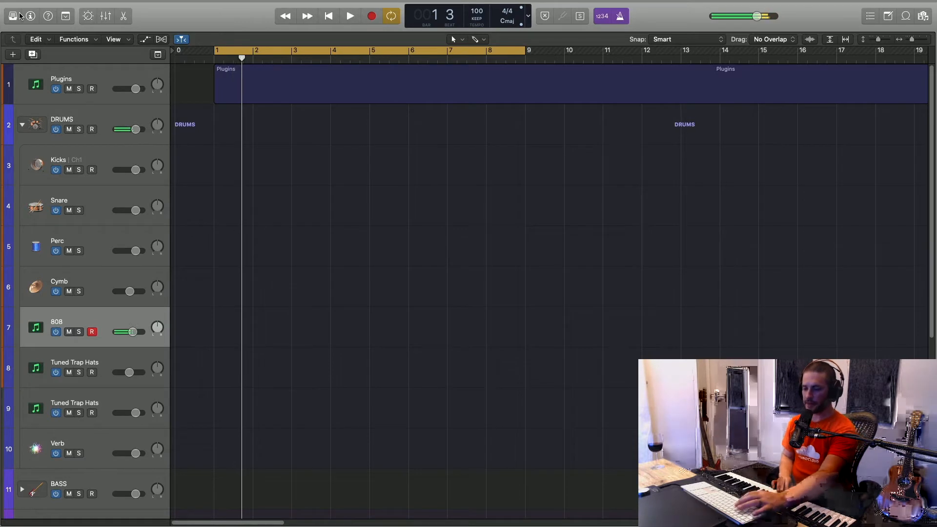
{"action": "key", "text": "r"}
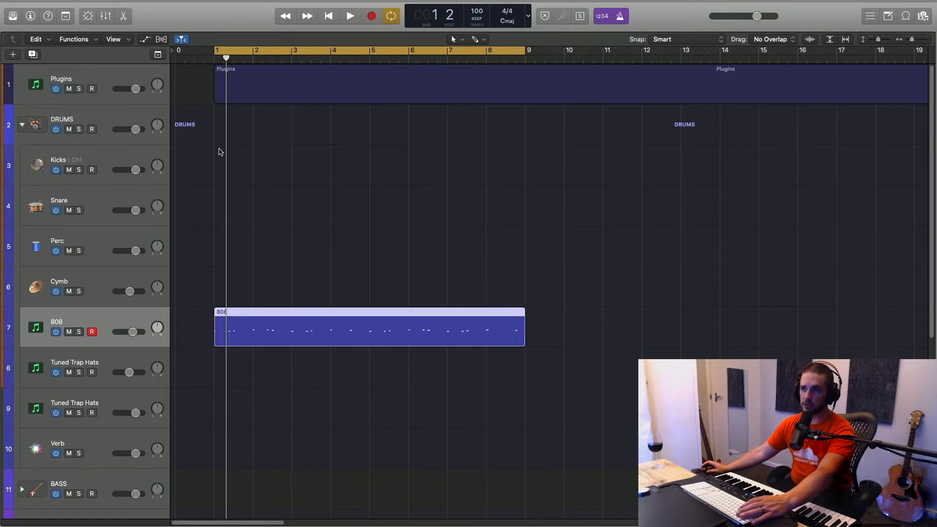
Play back the recorded 808 part with the piano and fit all tracks and regions into the arrangement view.
{"action": "key", "text": "space"}
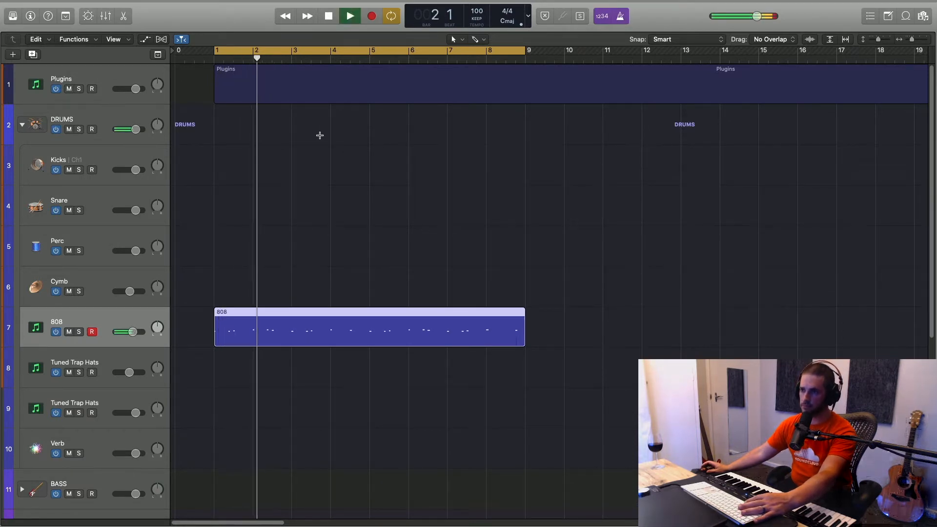
{"action": "key", "text": "z"}
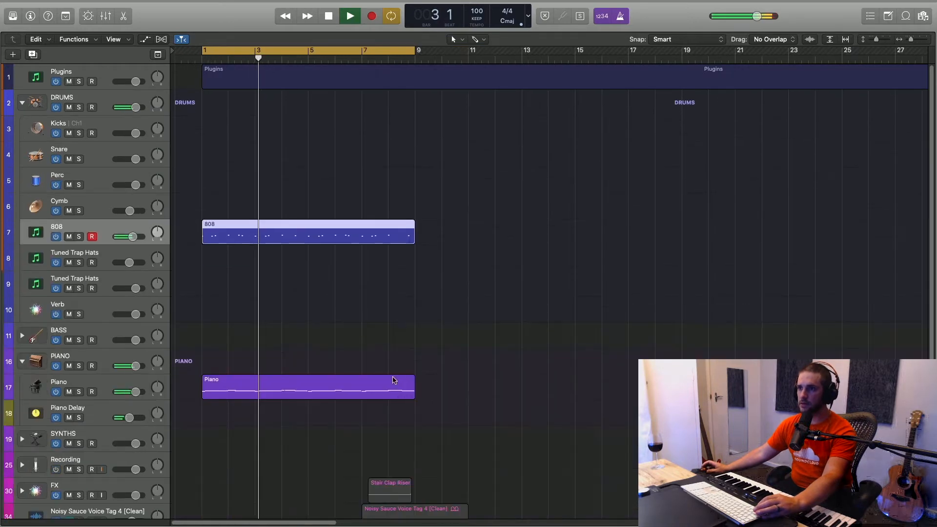
{"action": "left_click", "coordinate": [287, 274], "text": "ctrl+alt"}
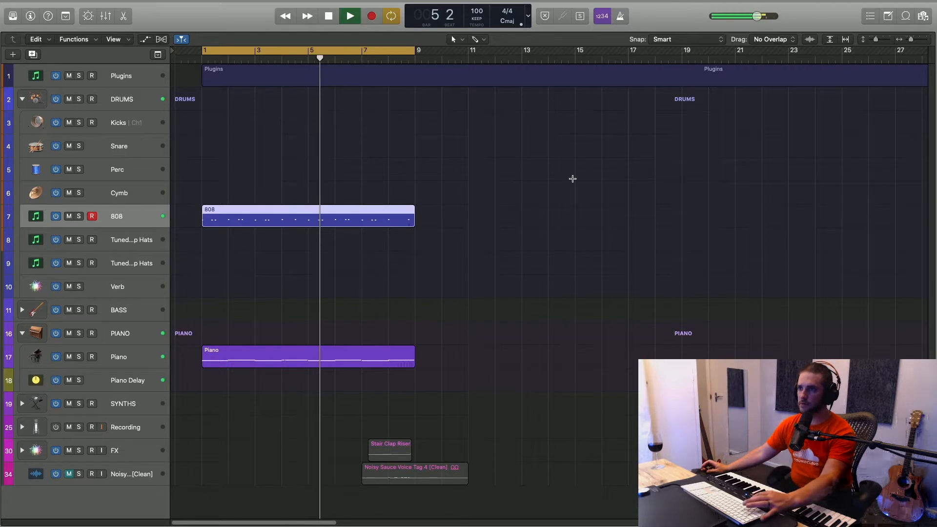
{"action": "key", "text": "space"}
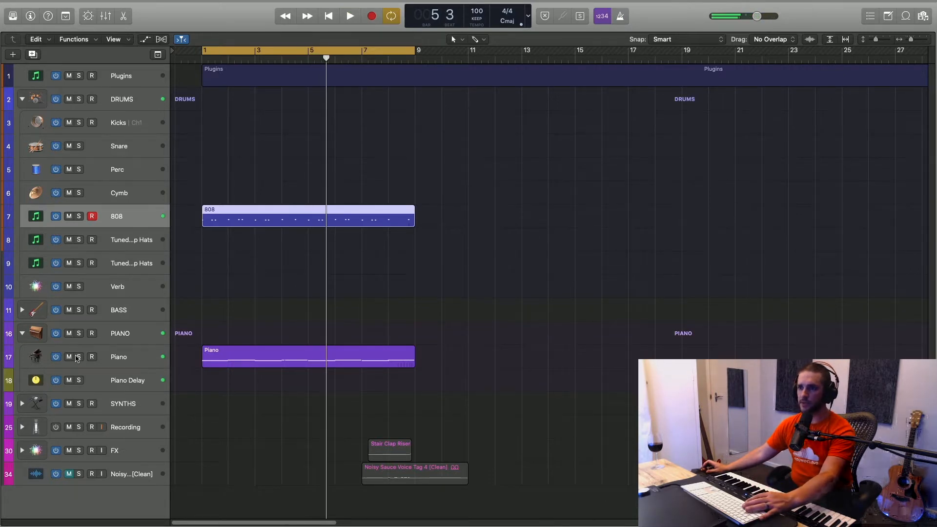
Audition the loop from the start with the Piano track soloed, with the 808 added, and with the 808 alone.
{"action": "left_click", "coordinate": [77, 357]}
{"action": "key", "text": "Return"}
{"action": "key", "text": "space"}
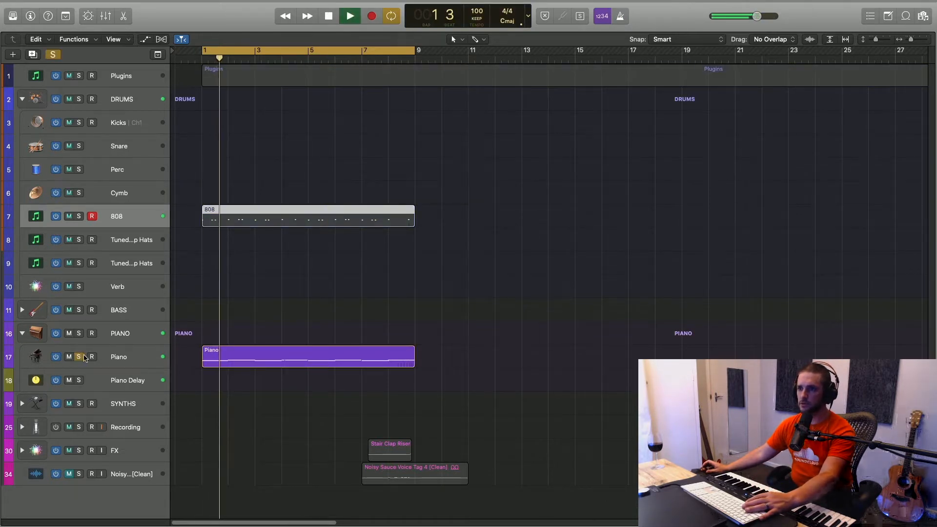
{"action": "left_click", "coordinate": [78, 217]}
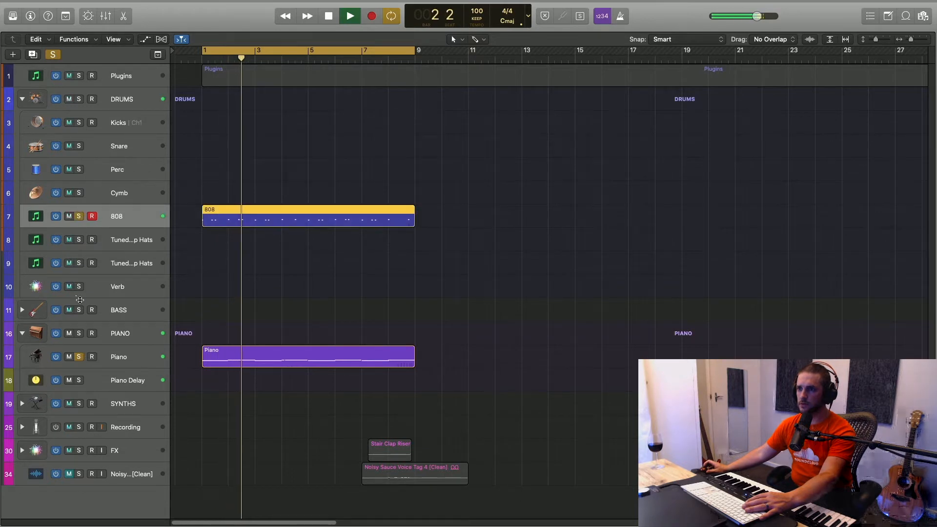
{"action": "left_click", "coordinate": [78, 357]}
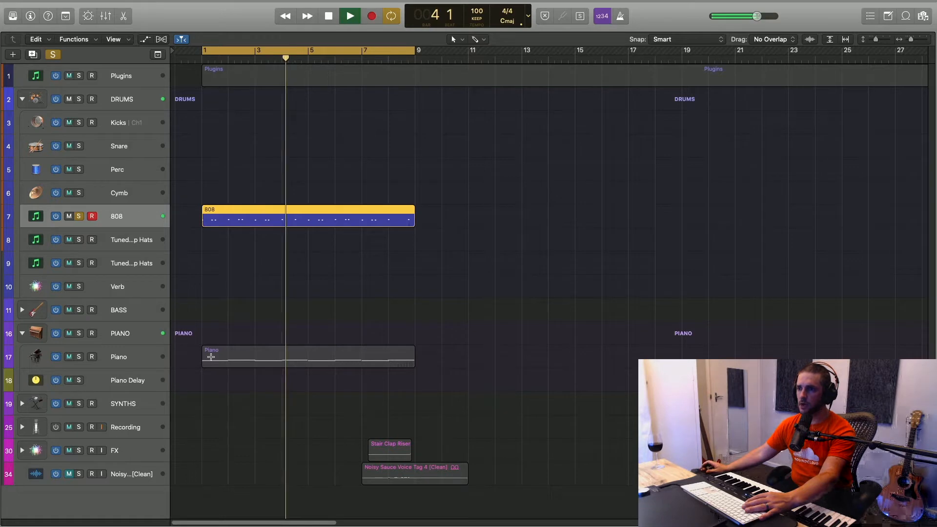
Check the Stereo Out signal in the FF Pro-Q 2 analyzer, close the plug-in and play back the piano and 808 loop.
{"action": "key", "text": "x"}
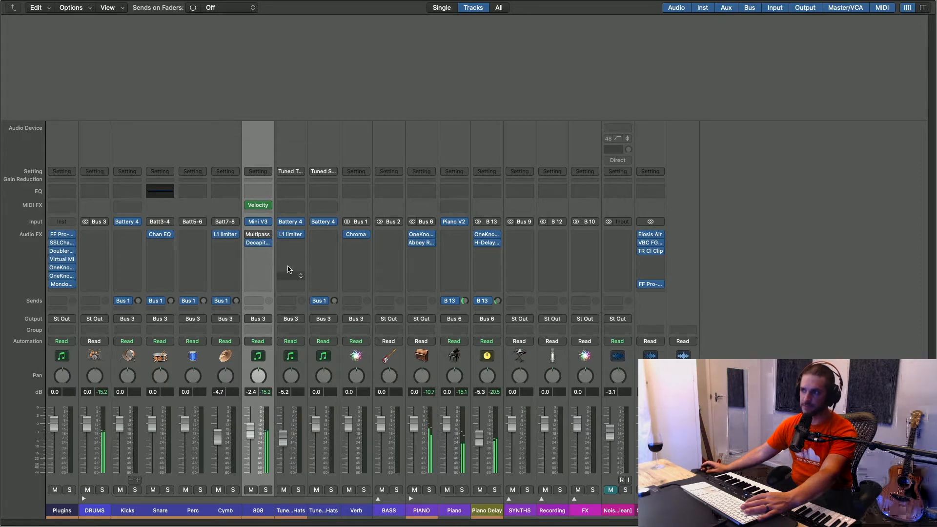
{"action": "left_click", "coordinate": [650, 285]}
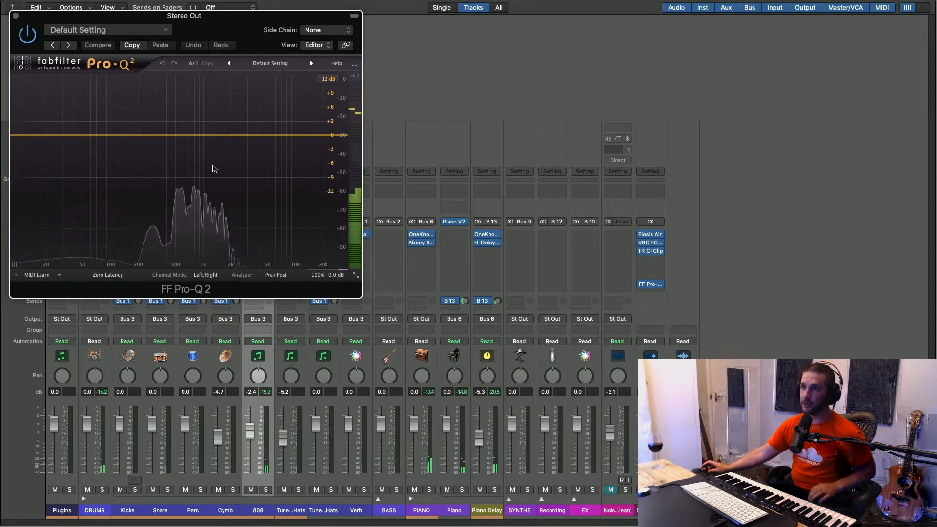
{"action": "left_click", "coordinate": [16, 17]}
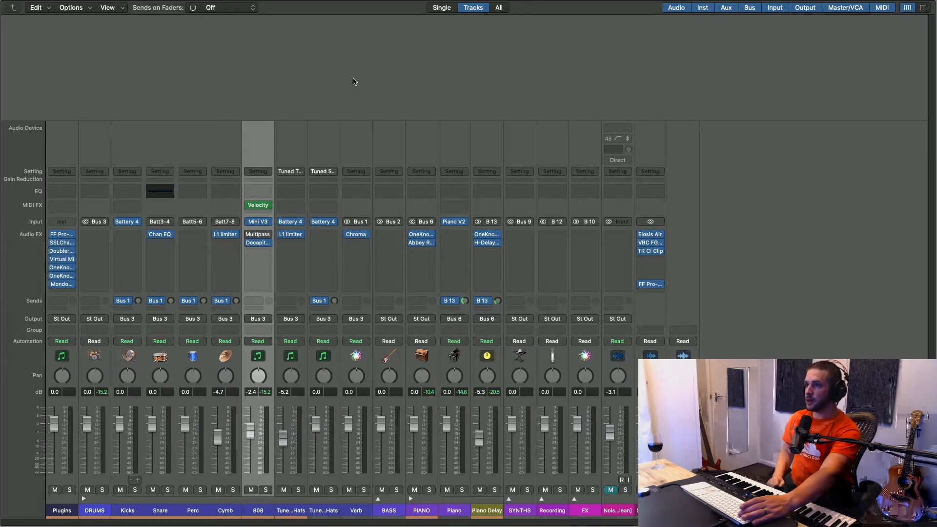
{"action": "key", "text": "x"}
{"action": "key", "text": "space"}
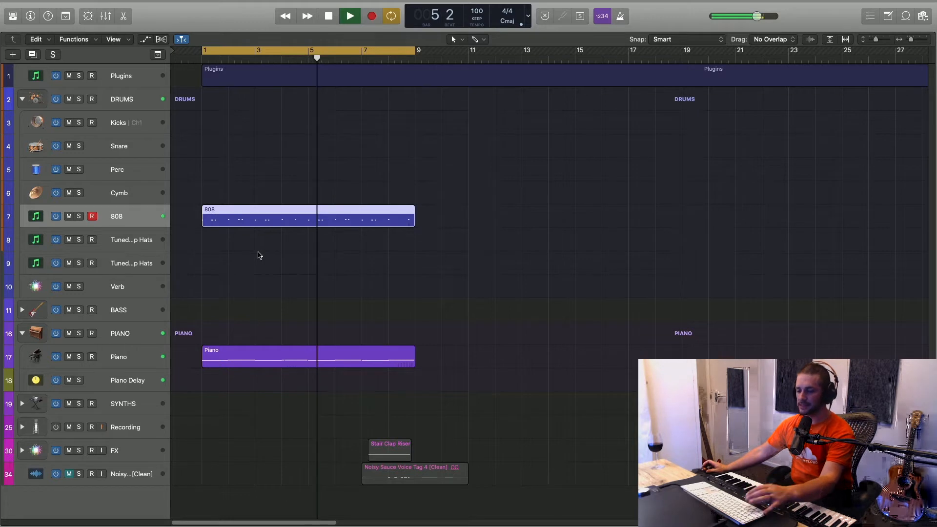
{"action": "key", "text": "space"}
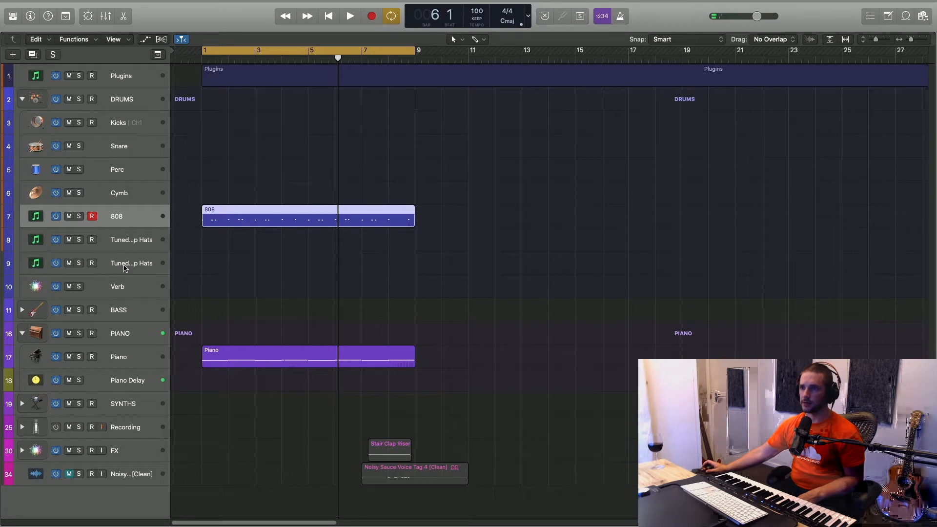
Rename the second Tuned Trap Hats track, track 9, as Tuned Trap Snares.
{"action": "left_click", "coordinate": [138, 267]}
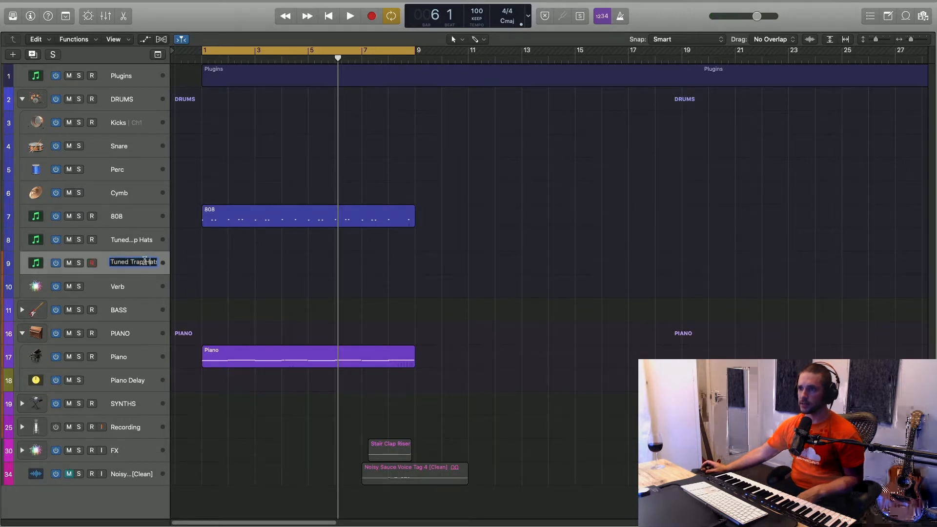
{"action": "double_click", "coordinate": [145, 262]}
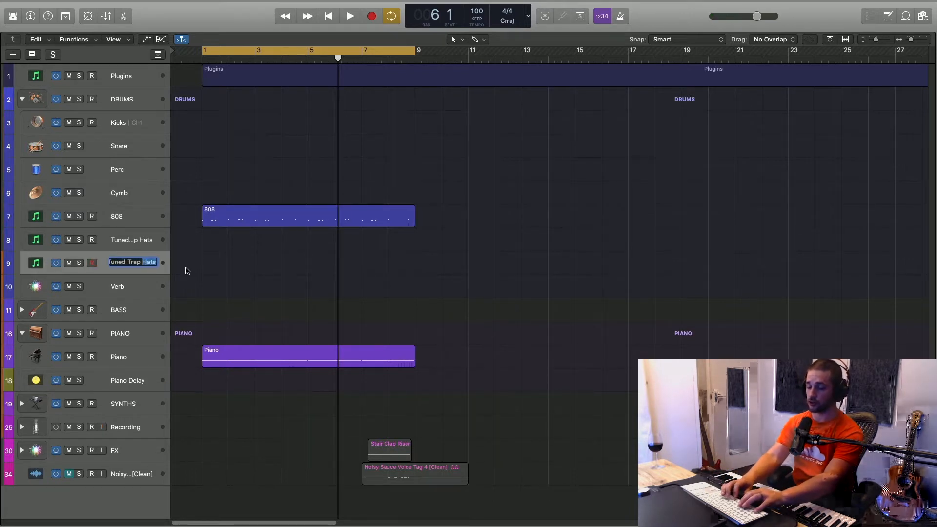
{"action": "type", "text": "Snare"}
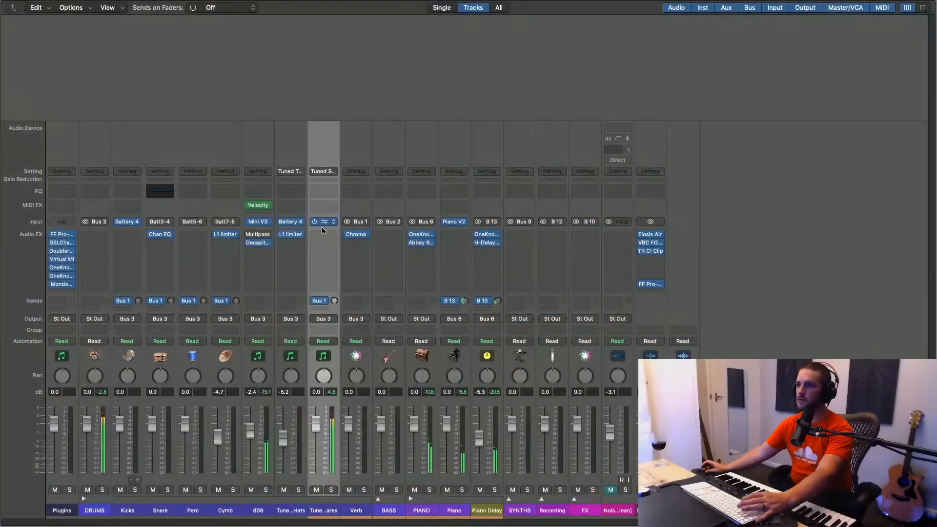
Open the Tuned Trap Snares region in the Piano Roll and shift the G#3 note just before bar 4 to position 3 4 3 1.
{"action": "key", "text": "ctrl+Right"}
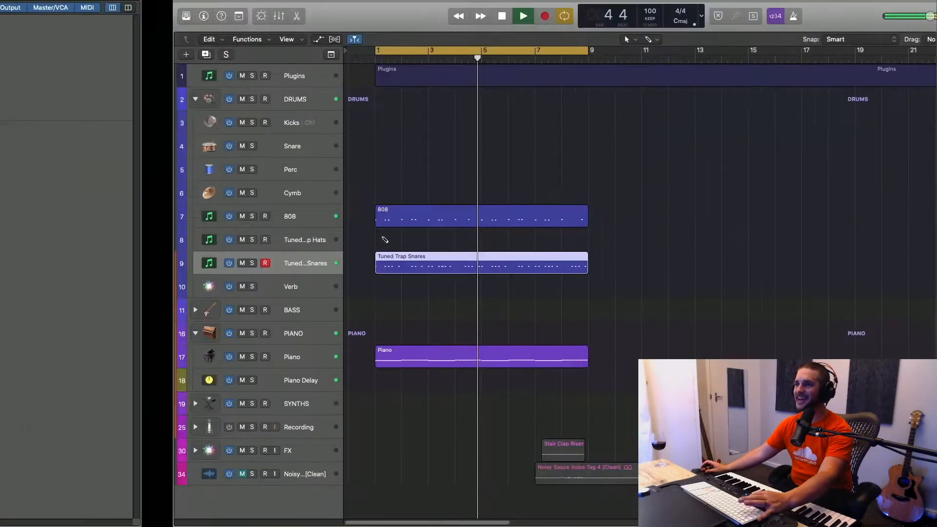
{"action": "double_click", "coordinate": [308, 270]}
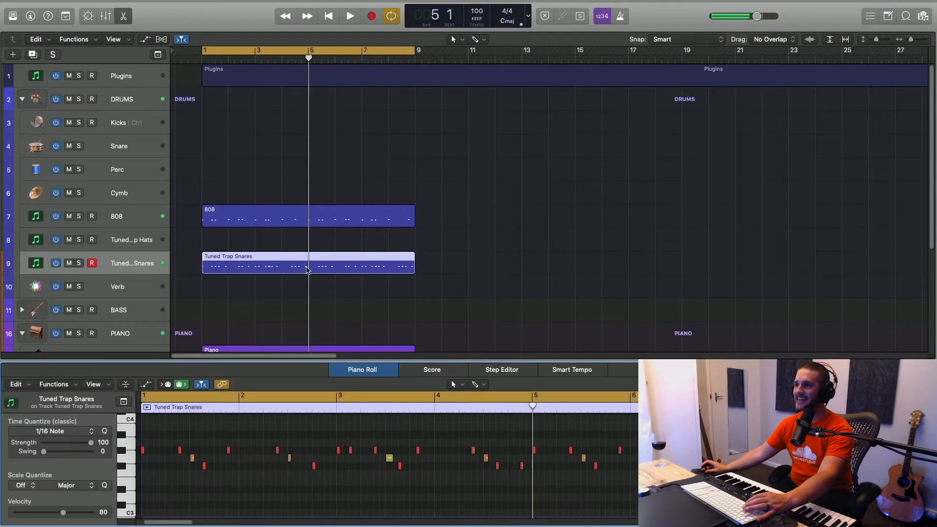
{"action": "double_click", "coordinate": [370, 402]}
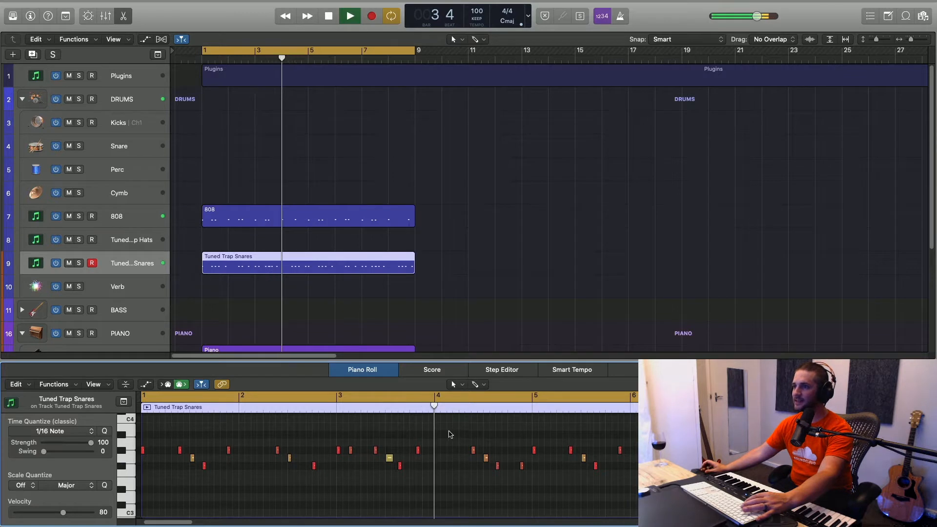
{"action": "key", "text": "space"}
{"action": "left_click_drag", "start_coordinate": [418, 453], "coordinate": [424, 453]}
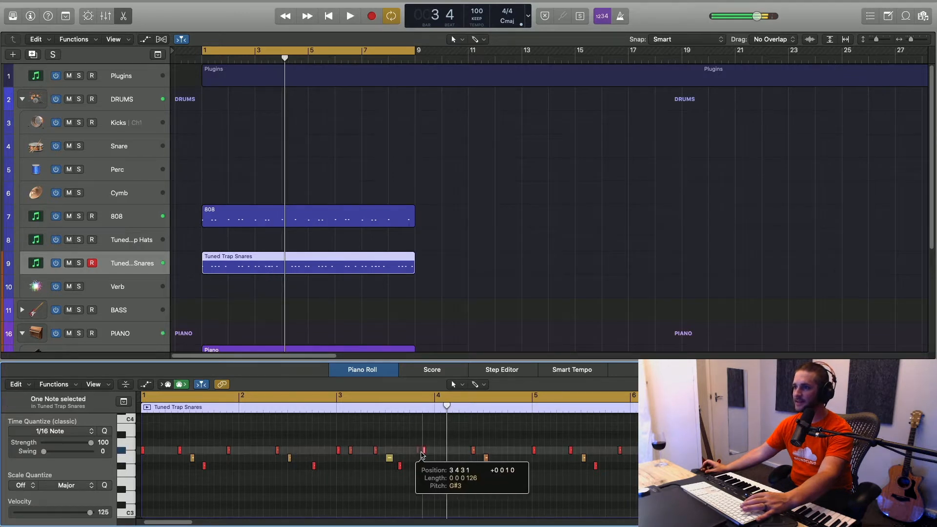
Play back the edited snare pattern together with the 808 and piano, then return focus to the arrangement.
{"action": "double_click", "coordinate": [409, 402]}
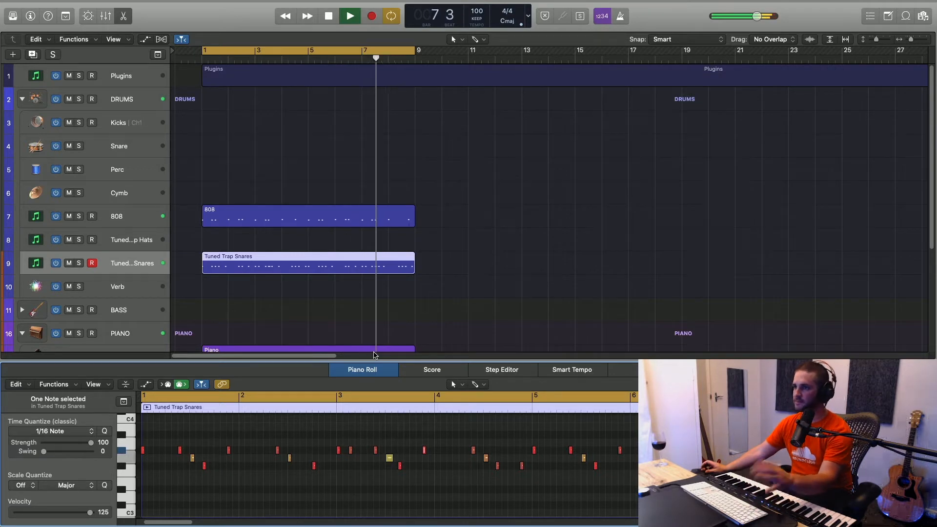
{"action": "key", "text": "space"}
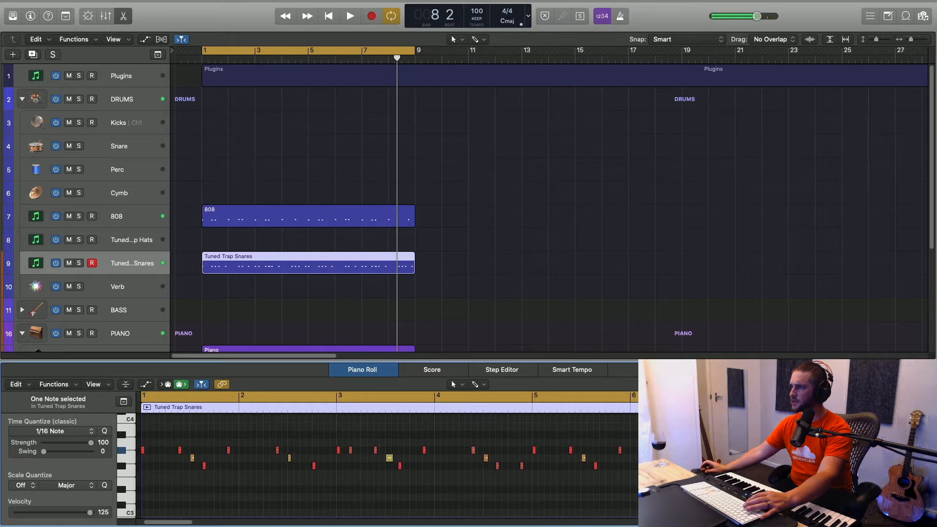
{"action": "key", "text": "space"}
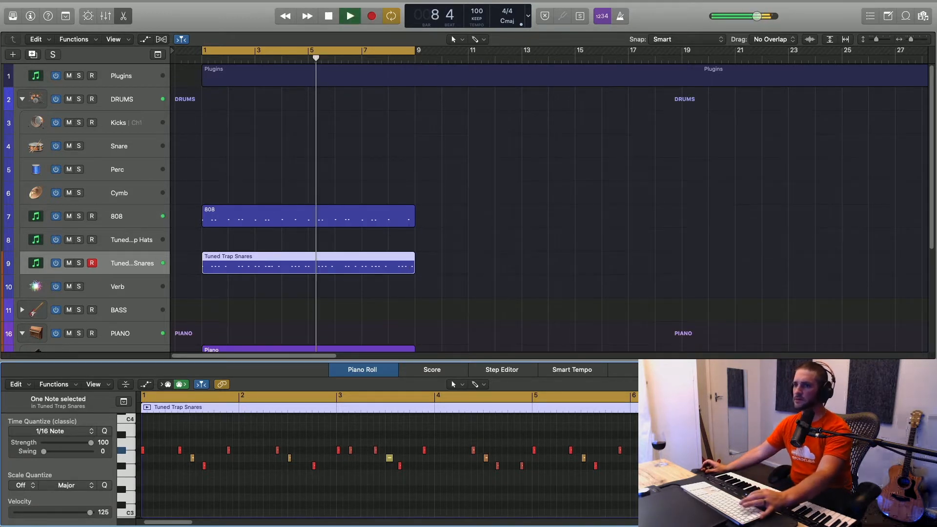
{"action": "key", "text": "space"}
{"action": "key", "text": "Tab"}
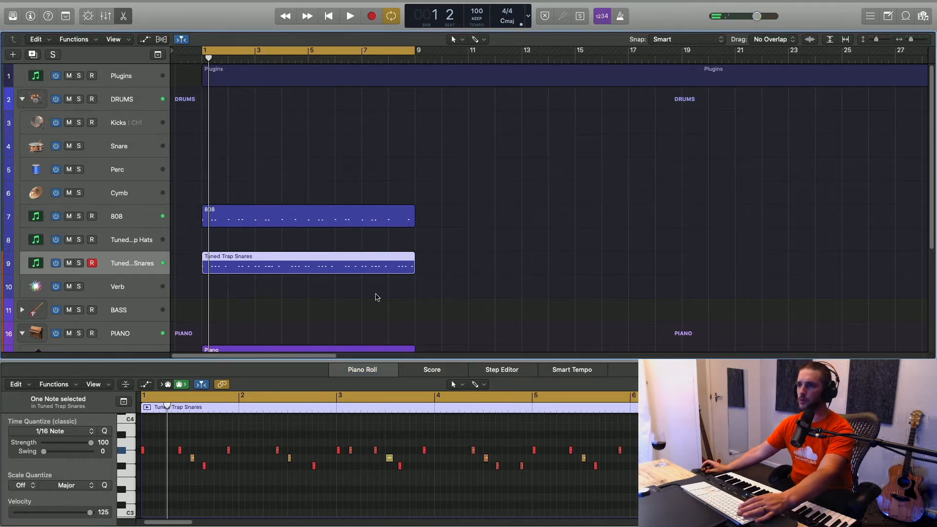
Raise the Tuned Trap Snares channel's Bus 1 send to about -14.1 dB in the mixer and play the loop.
{"action": "key", "text": "super+2"}
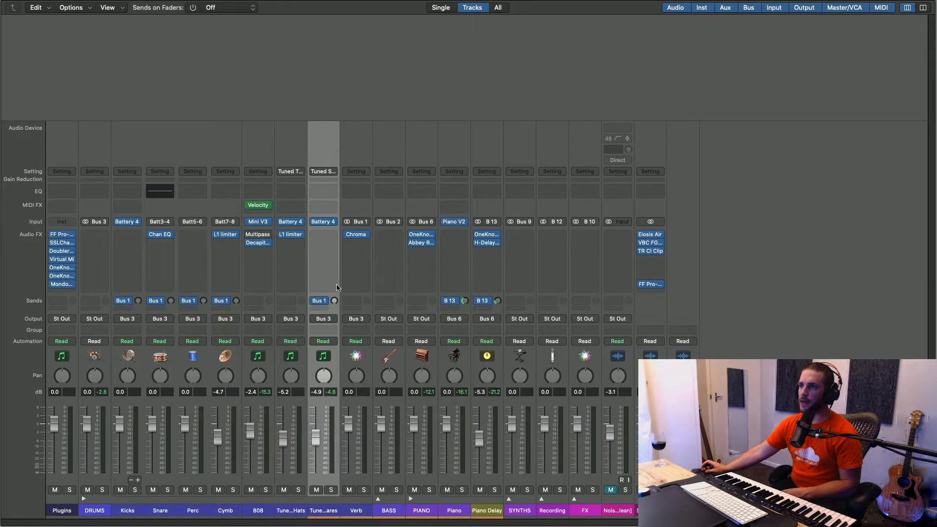
{"action": "left_click_drag", "start_coordinate": [334, 300], "coordinate": [335, 271]}
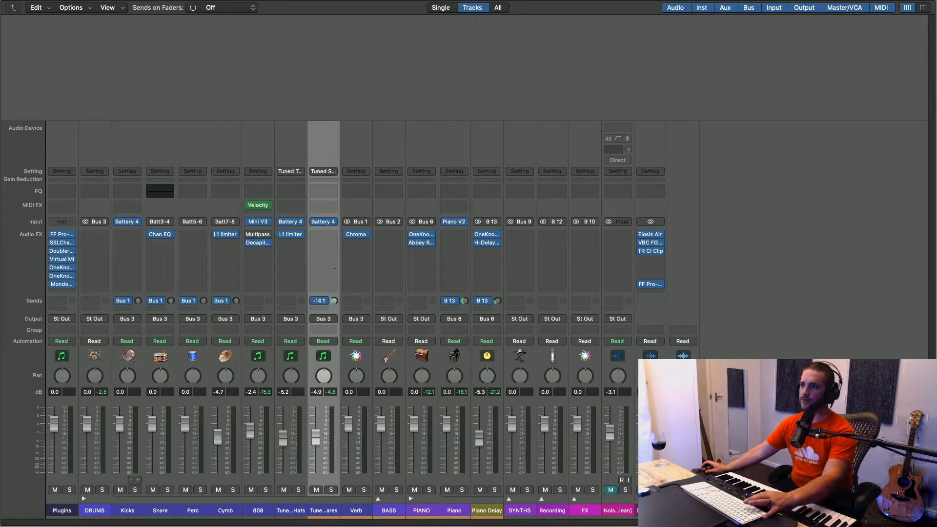
{"action": "key", "text": "space"}
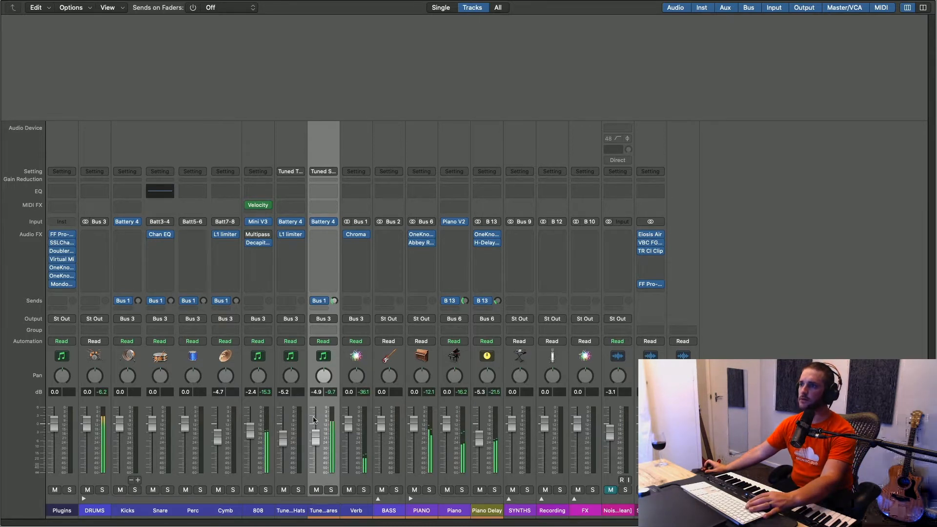
Insert OneKnob Filter on the Tuned Trap Snares channel, set its knob to about 6.7 and close the plug-in.
{"action": "left_click", "coordinate": [323, 237]}
{"action": "mouse_move", "coordinate": [345, 267]}
{"action": "left_click", "coordinate": [410, 268]}
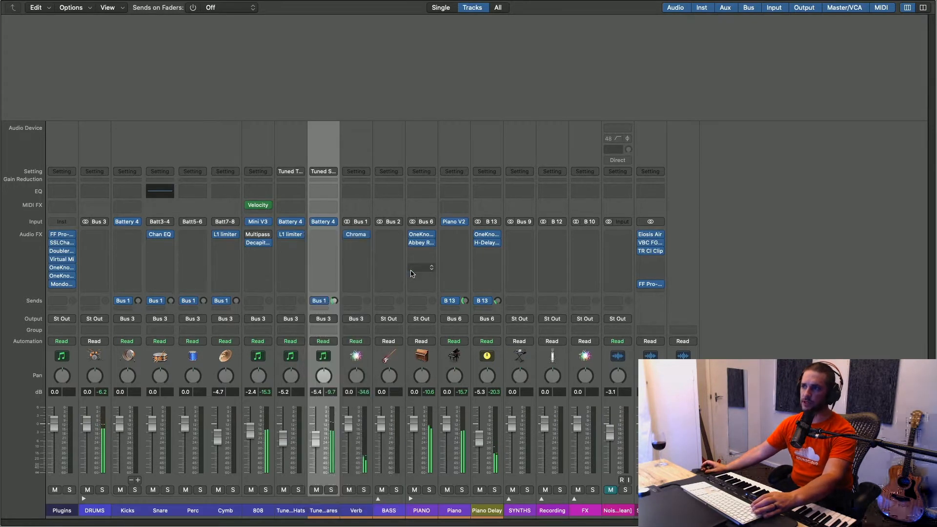
{"action": "left_click", "coordinate": [335, 243]}
{"action": "mouse_move", "coordinate": [345, 267]}
{"action": "left_click", "coordinate": [416, 267]}
{"action": "left_click_drag", "start_coordinate": [80, 141], "coordinate": [81, 110]}
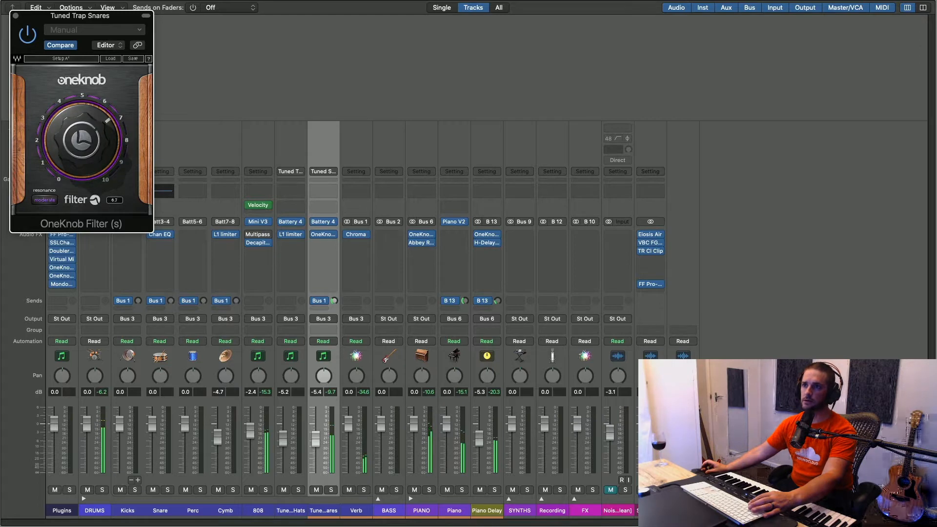
{"action": "left_click", "coordinate": [15, 15]}
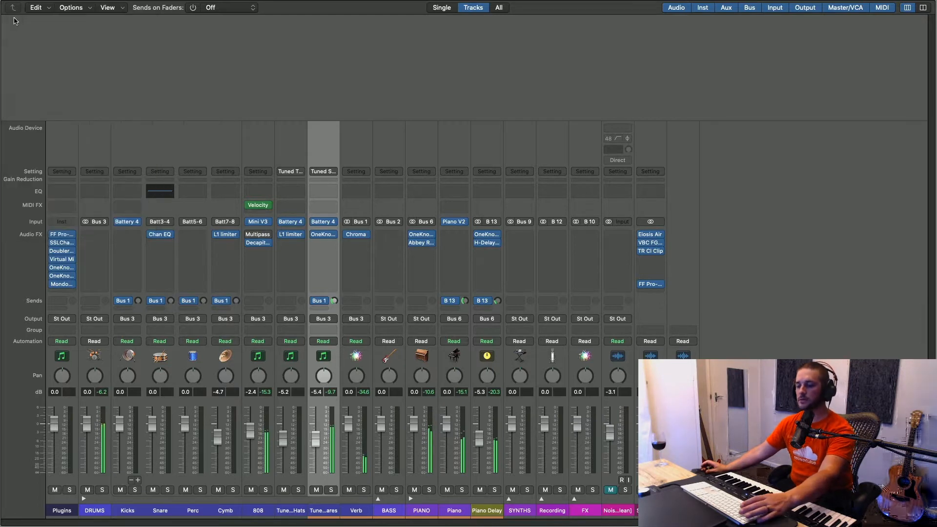
Close the floating mixer window and return to the arrangement with the snare pattern's Piano Roll.
{"action": "mouse_move", "coordinate": [12, 4]}
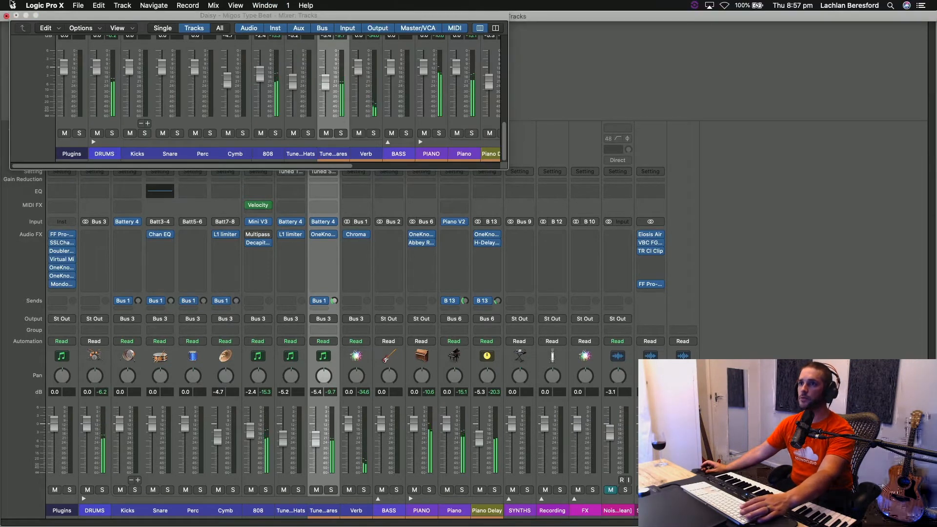
{"action": "left_click", "coordinate": [16, 16]}
{"action": "key", "text": "x"}
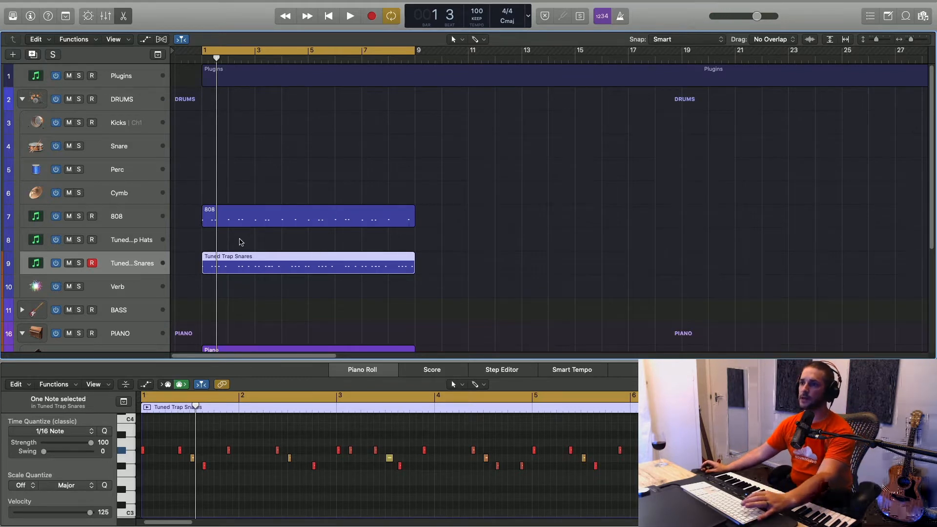
Repeat the eight-bar 808, Tuned Trap Snares and Piano regions at bar 9, and delete the repeated snare region.
{"action": "left_click", "coordinate": [395, 287], "text": "ctrl+alt"}
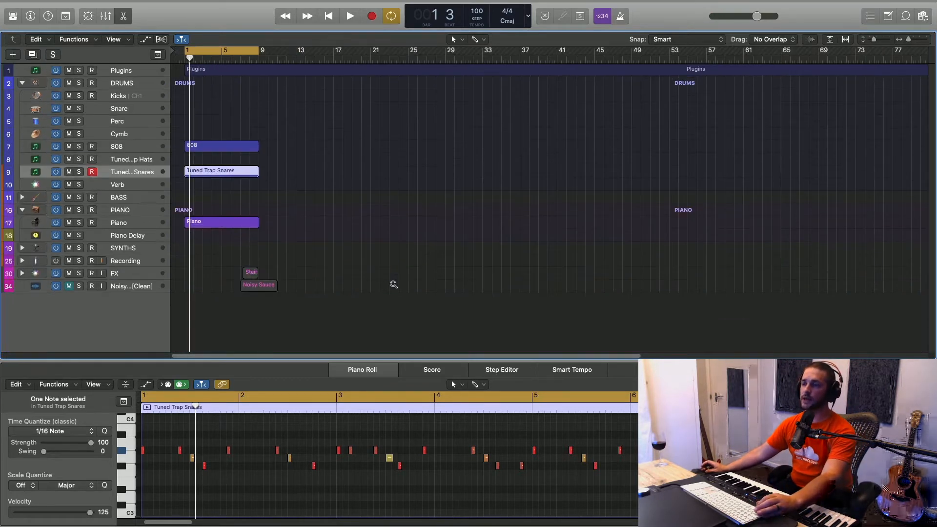
{"action": "left_click_drag", "start_coordinate": [232, 120], "coordinate": [295, 223]}
{"action": "left_click", "coordinate": [315, 178]}
{"action": "left_click", "coordinate": [283, 172]}
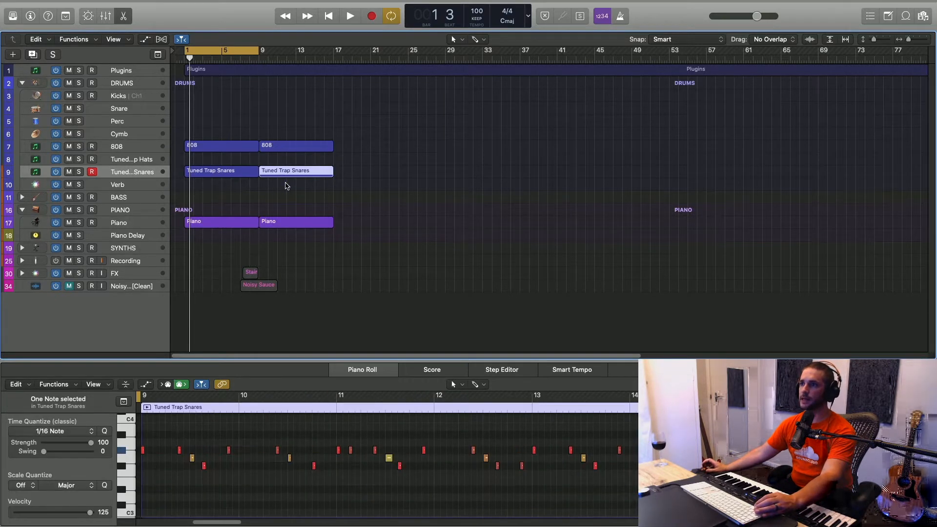
{"action": "key", "text": "Delete"}
Duplicate the 808 track with its settings and move the 808 region at bar 9 down onto the duplicate.
{"action": "left_click", "coordinate": [138, 146]}
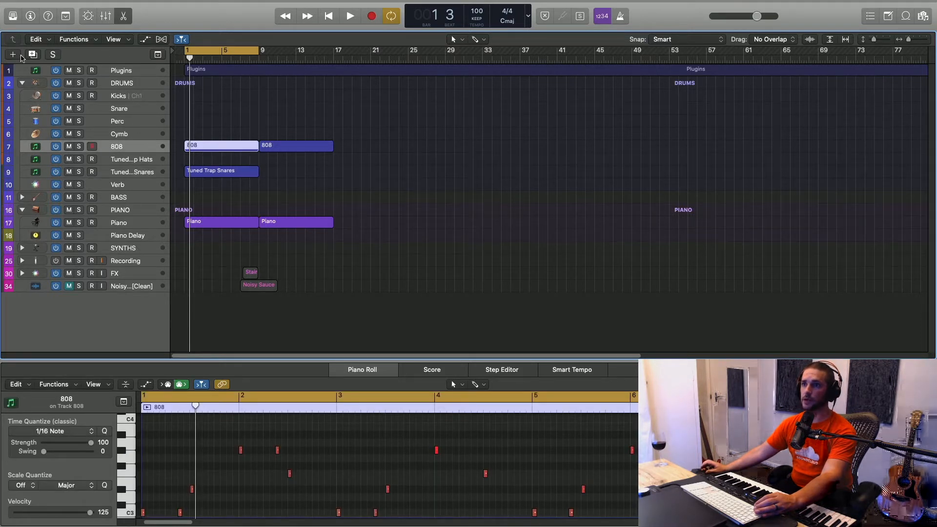
{"action": "left_click", "coordinate": [38, 59]}
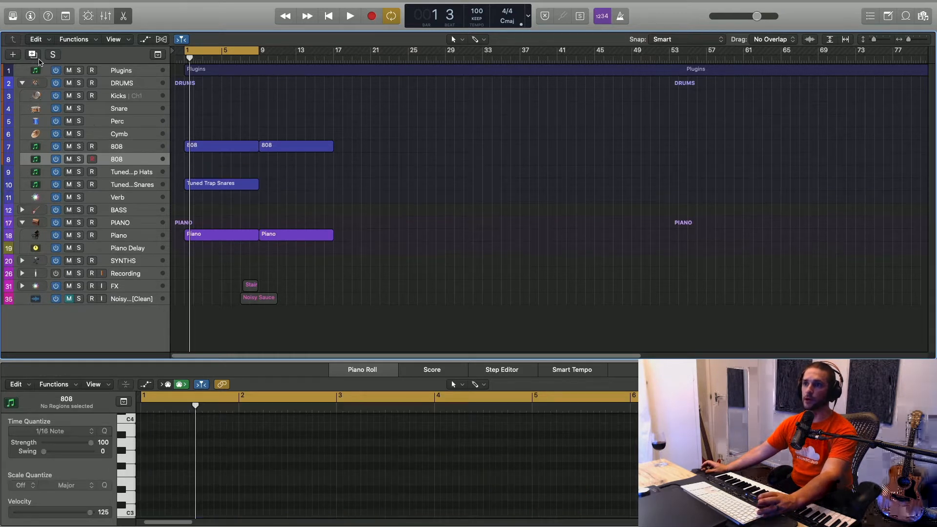
{"action": "left_click_drag", "start_coordinate": [292, 144], "coordinate": [293, 159]}
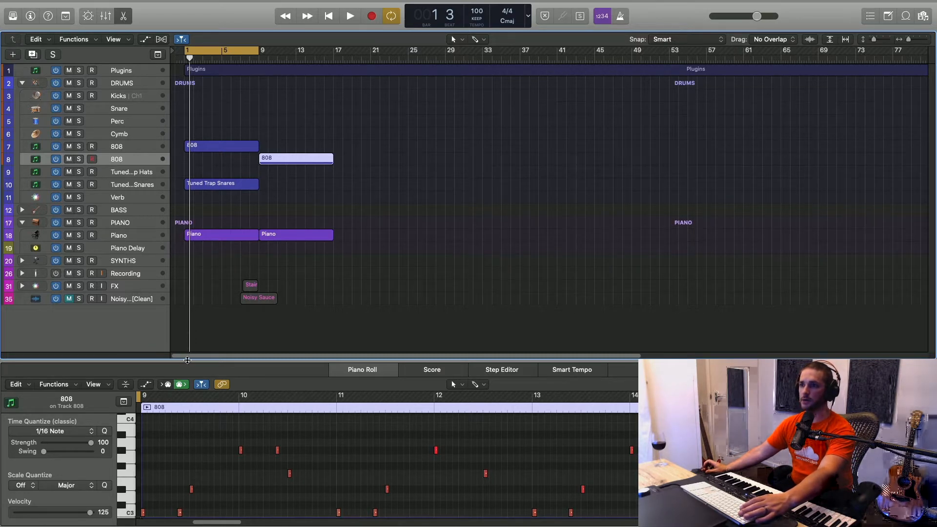
Close the Piano Roll, open Decapitator on the duplicate 808 channel, adjust its Drive during playback and close the mixer.
{"action": "key", "text": "e"}
{"action": "key", "text": "super+2"}
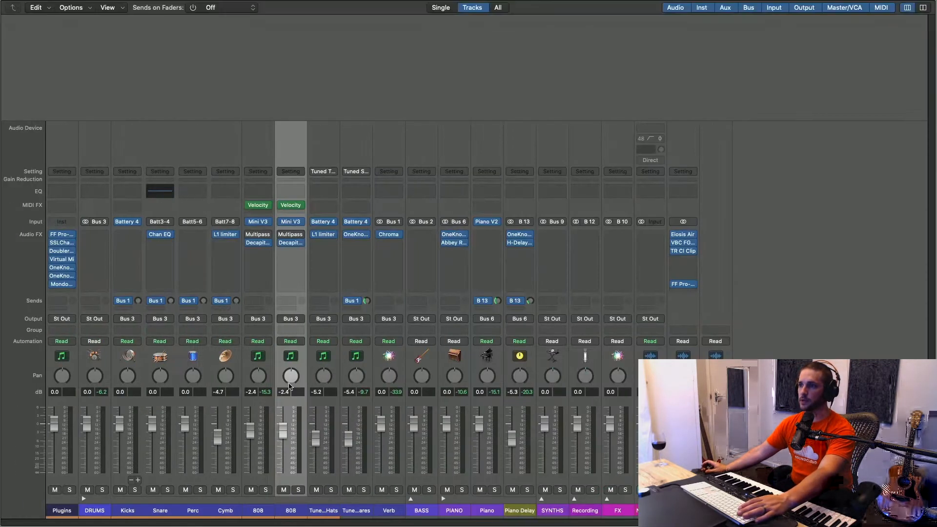
{"action": "left_click", "coordinate": [292, 244]}
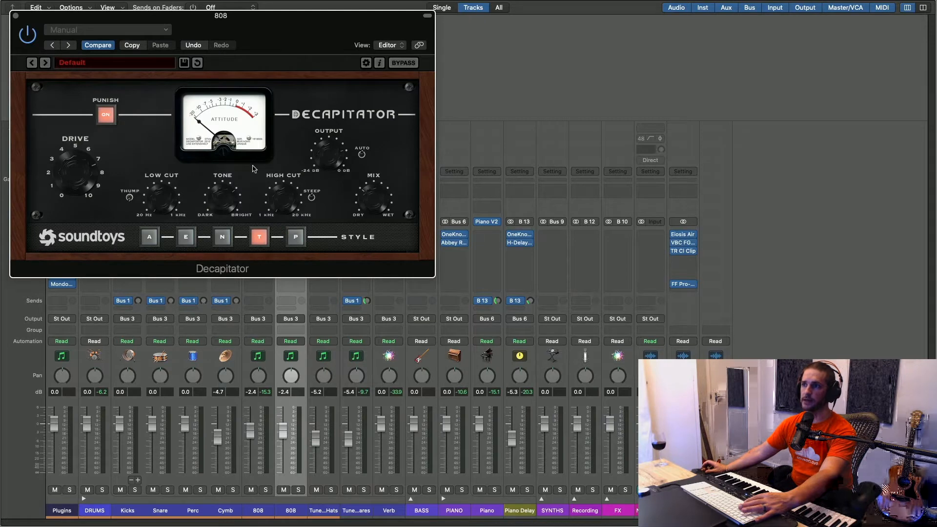
{"action": "left_click_drag", "start_coordinate": [77, 164], "coordinate": [77, 161]}
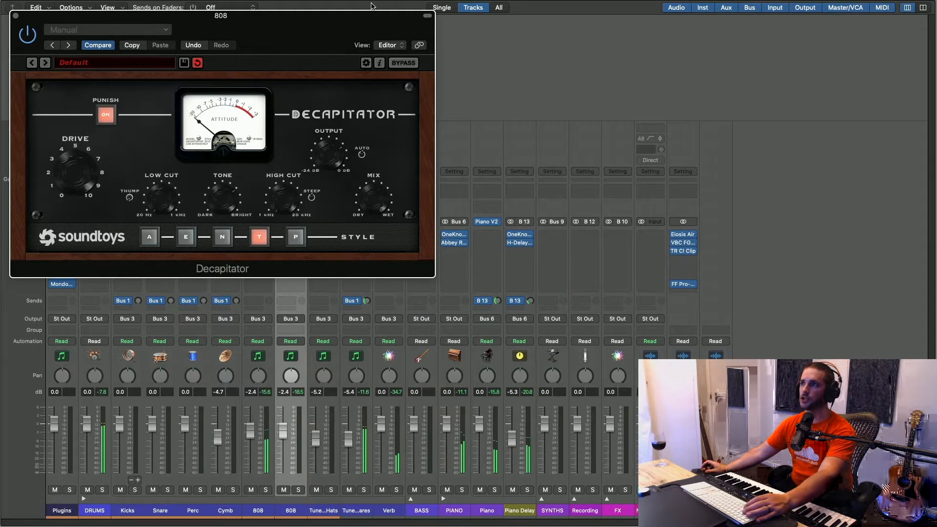
{"action": "left_click", "coordinate": [509, 20]}
{"action": "key", "text": "super+w"}
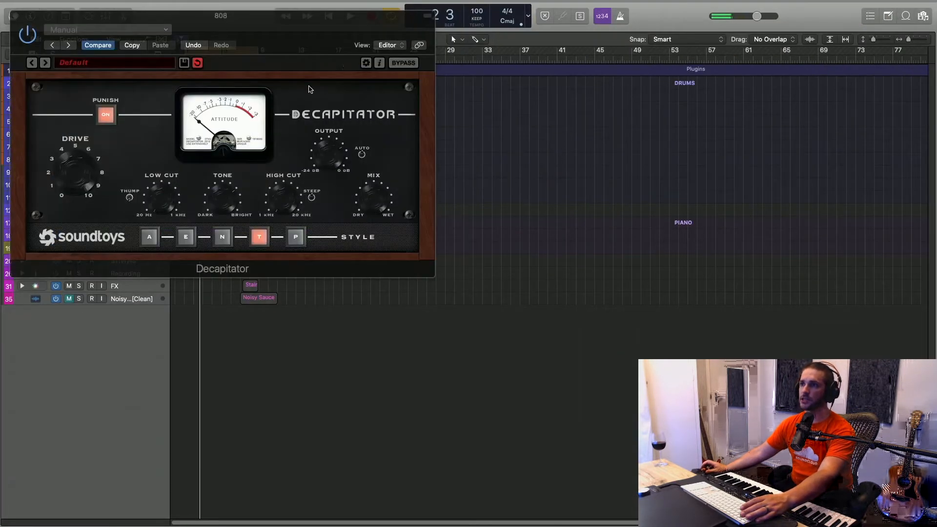
Move the cycle range to bars 9 to 17, play the loop and close the Decapitator window.
{"action": "left_click_drag", "start_coordinate": [272, 11], "coordinate": [291, 194]}
{"action": "left_click_drag", "start_coordinate": [259, 55], "coordinate": [309, 64]}
{"action": "key", "text": "space"}
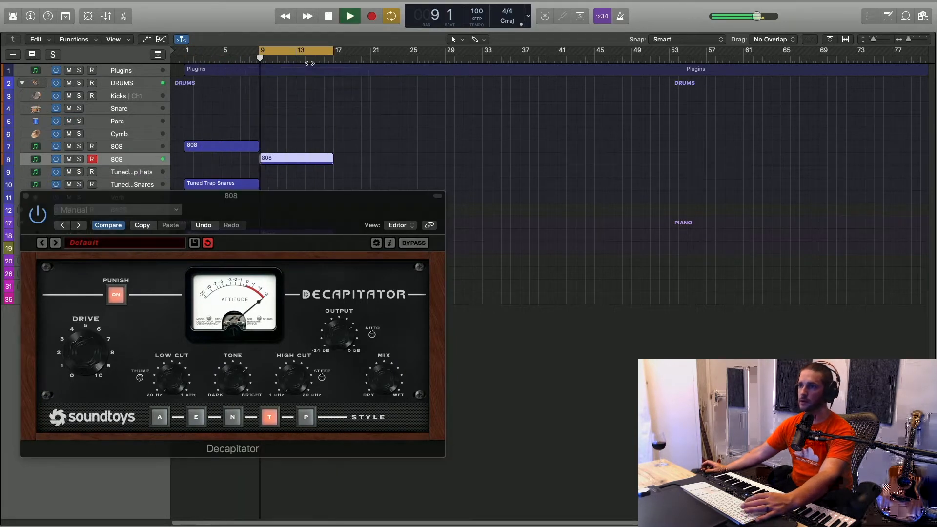
{"action": "left_click", "coordinate": [26, 198]}
{"action": "left_click", "coordinate": [26, 196]}
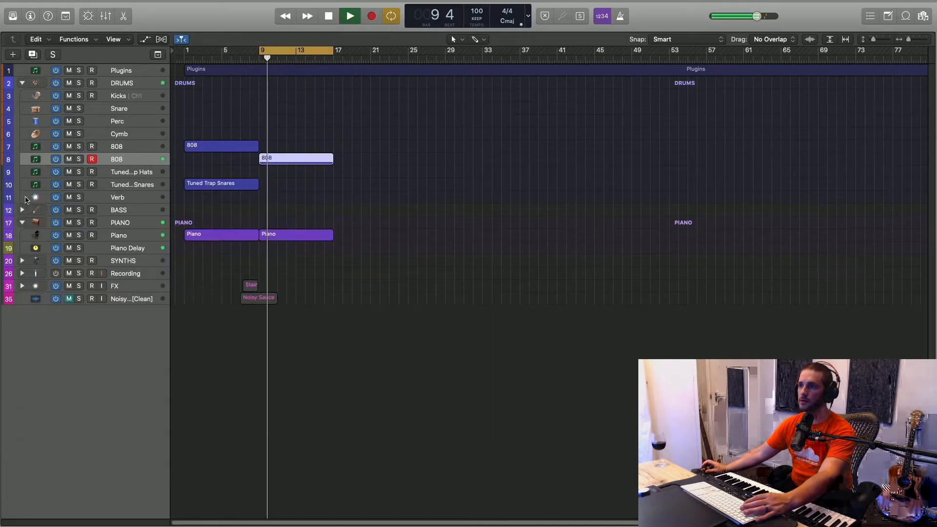
Lower the duplicate 808 channel to -8.0 dB and adjust the loudness contour decay in its Mini V3, closing the extra windows.
{"action": "key", "text": "super+1"}
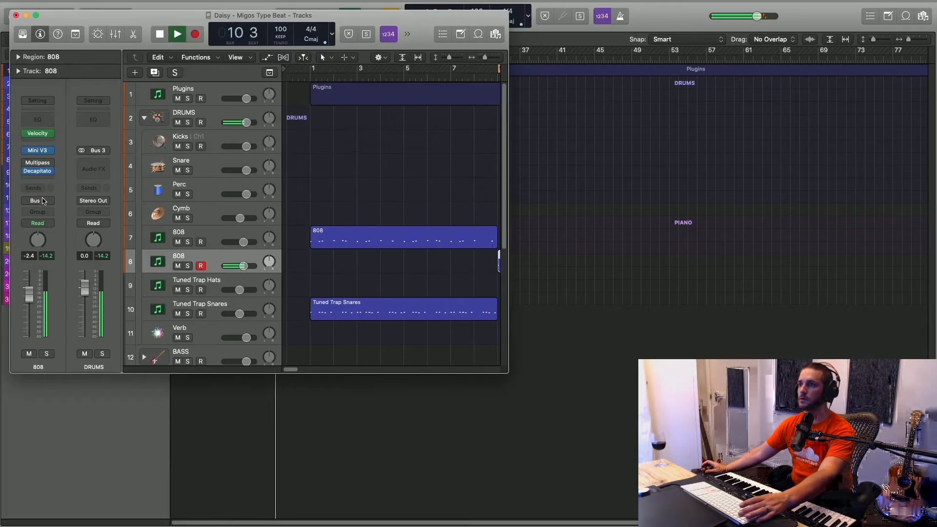
{"action": "key", "text": "super+2"}
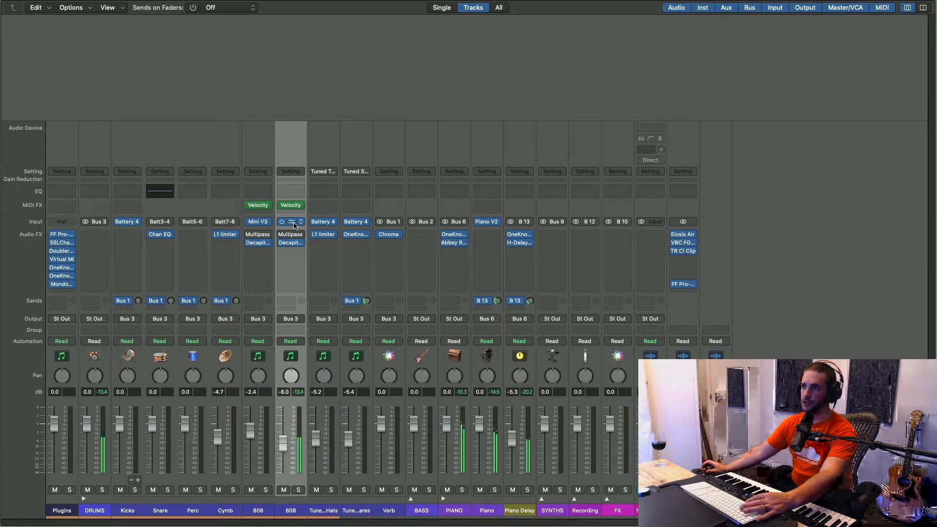
{"action": "left_click", "coordinate": [292, 222]}
{"action": "left_click_drag", "start_coordinate": [396, 205], "coordinate": [392, 219]}
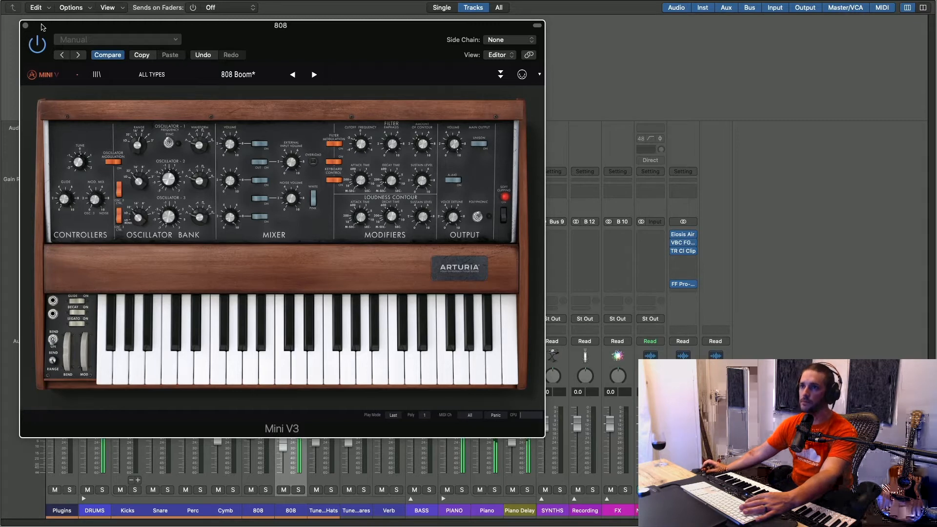
{"action": "left_click", "coordinate": [26, 26]}
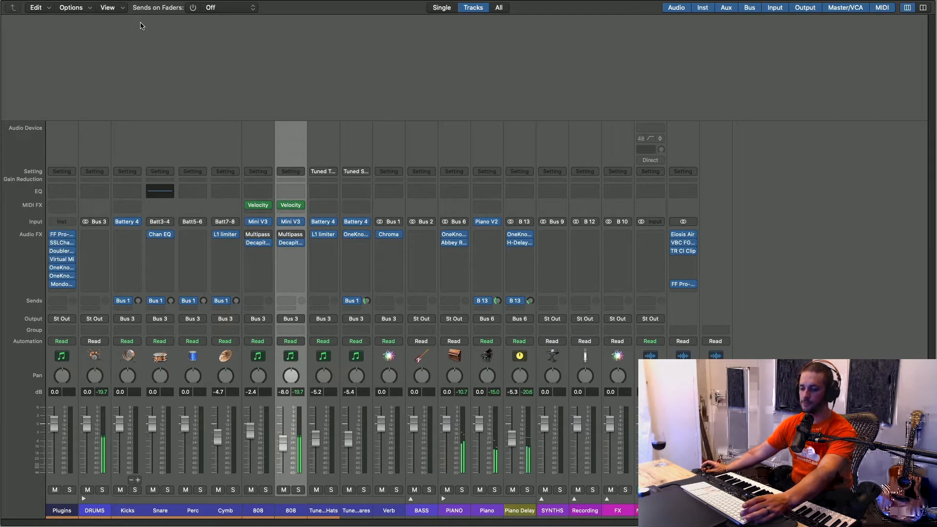
{"action": "key", "text": "super+w"}
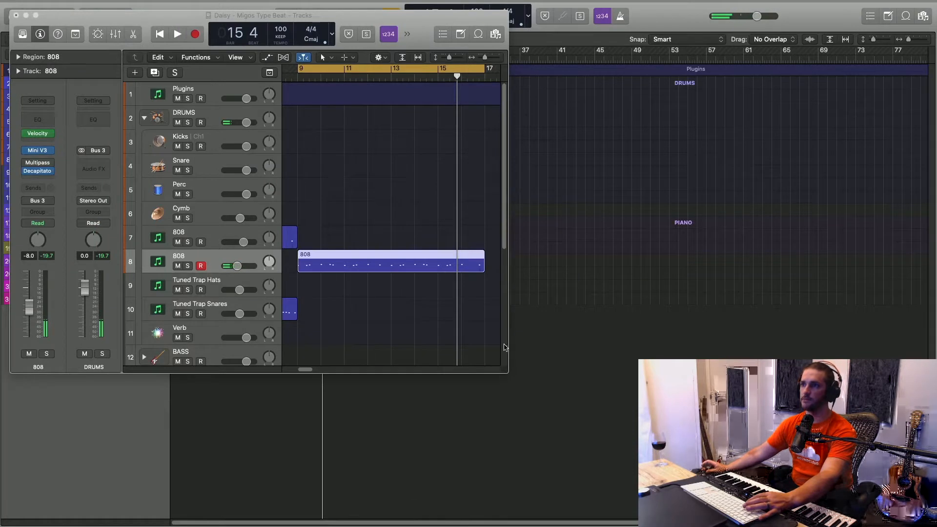
{"action": "left_click", "coordinate": [16, 15]}
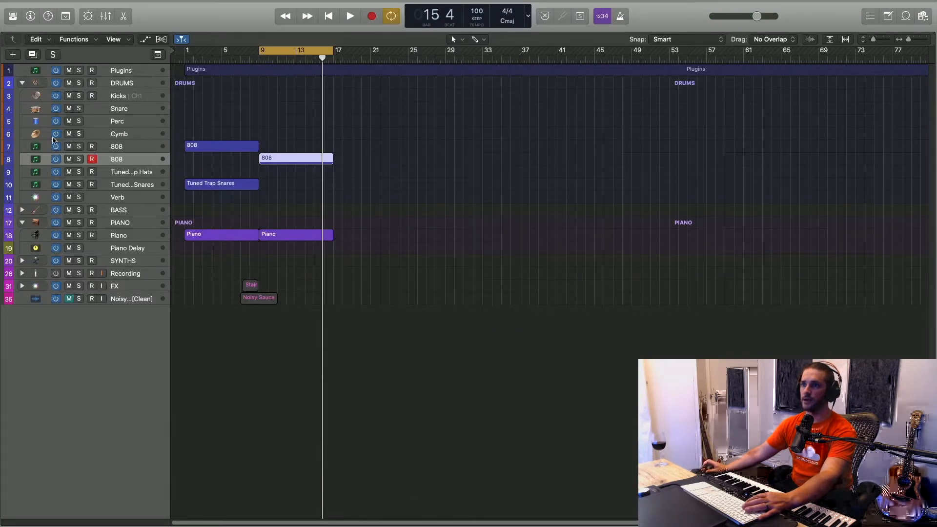
Solo both 808 tracks, play from bar 5 and bar 9 to compare their sounds, and clear the solos.
{"action": "left_click", "coordinate": [78, 148]}
{"action": "left_click", "coordinate": [234, 59]}
{"action": "key", "text": "space"}
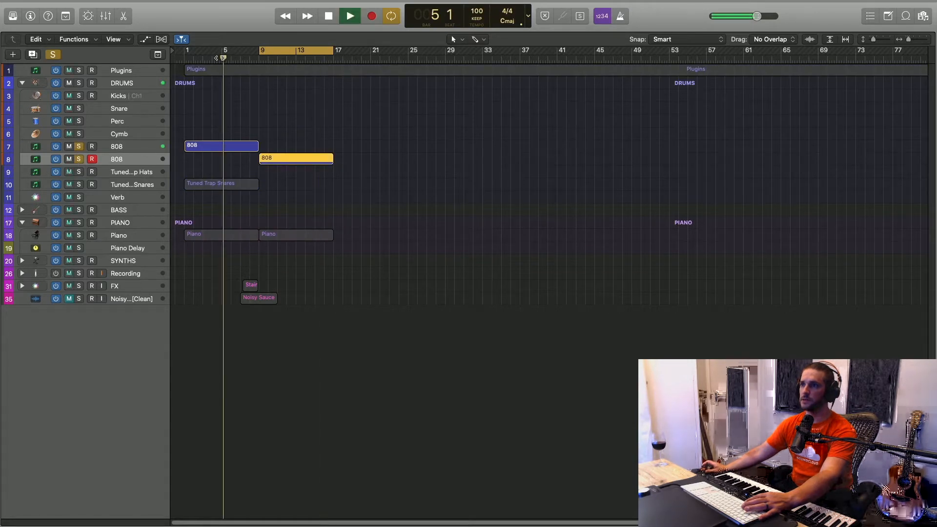
{"action": "left_click", "coordinate": [259, 59]}
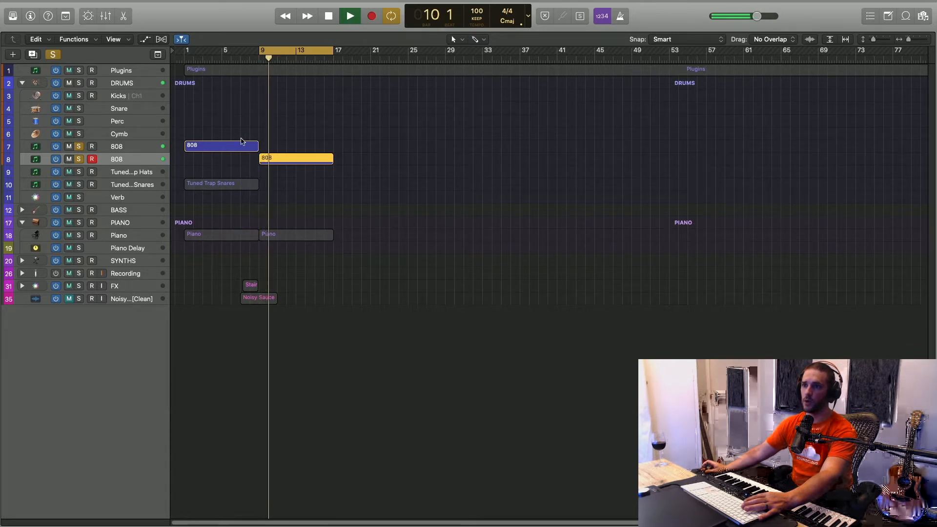
{"action": "key", "text": "space"}
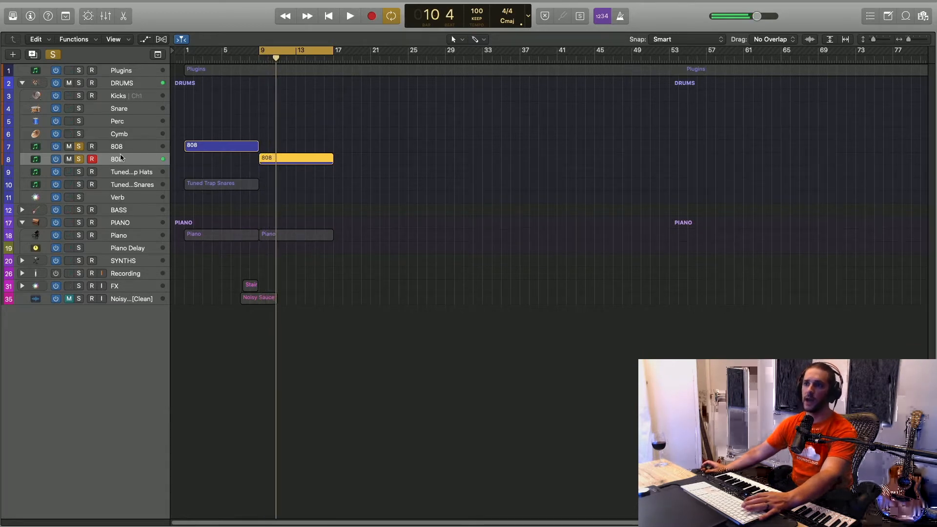
{"action": "left_click", "coordinate": [79, 146]}
{"action": "left_click", "coordinate": [79, 159]}
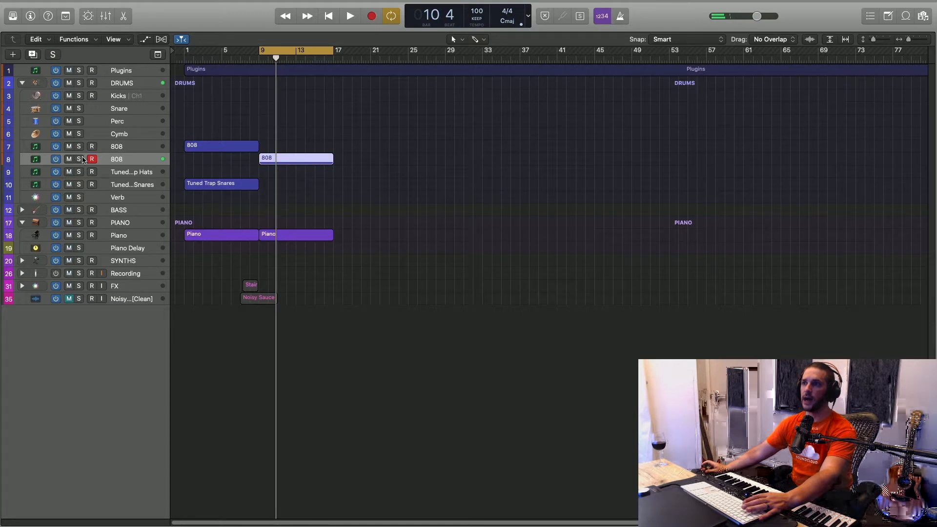
Copy the 808 region at bar 9 onto the Kicks track and open it in an enlarged Piano Roll.
{"action": "left_click_drag", "start_coordinate": [288, 158], "coordinate": [293, 96], "text": "alt"}
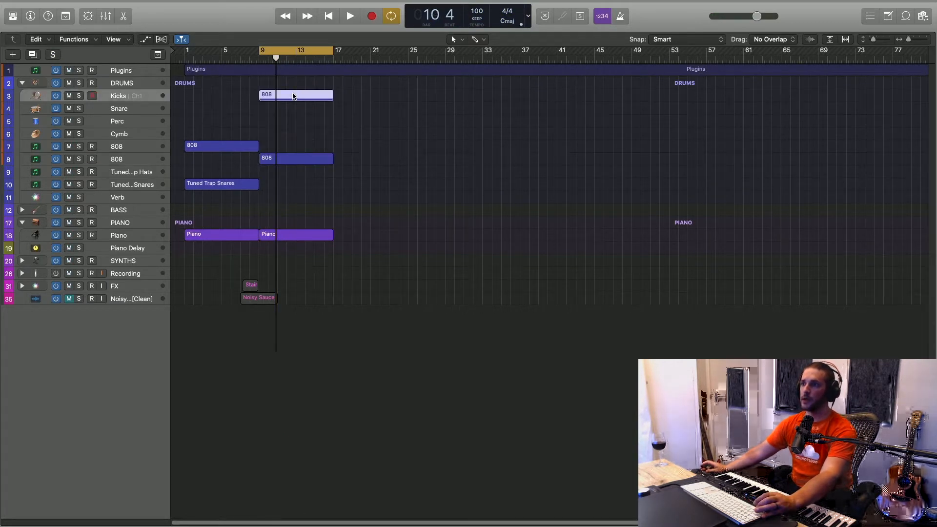
{"action": "double_click", "coordinate": [293, 95]}
{"action": "left_click_drag", "start_coordinate": [356, 361], "coordinate": [356, 237]}
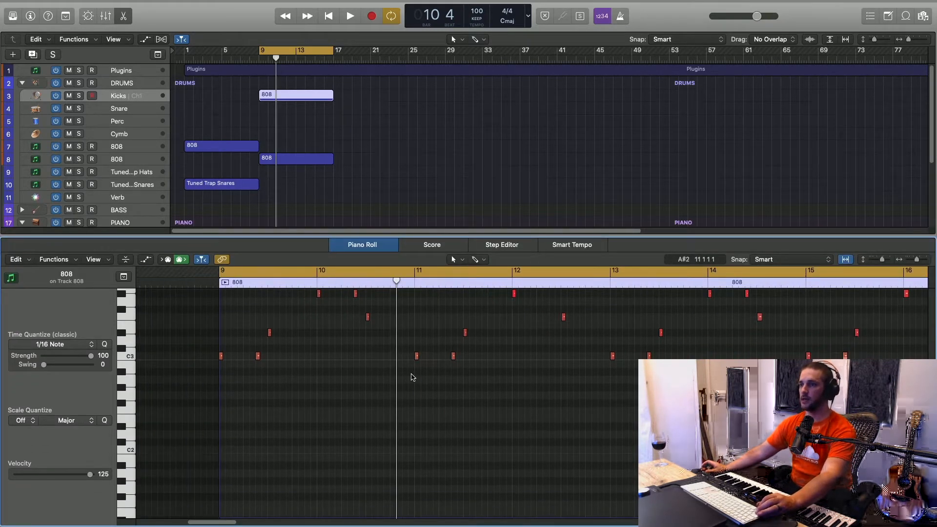
{"action": "key", "text": "super+Left"}
{"action": "scroll", "coordinate": [427, 375], "scroll_direction": "up", "scroll_amount": 3}
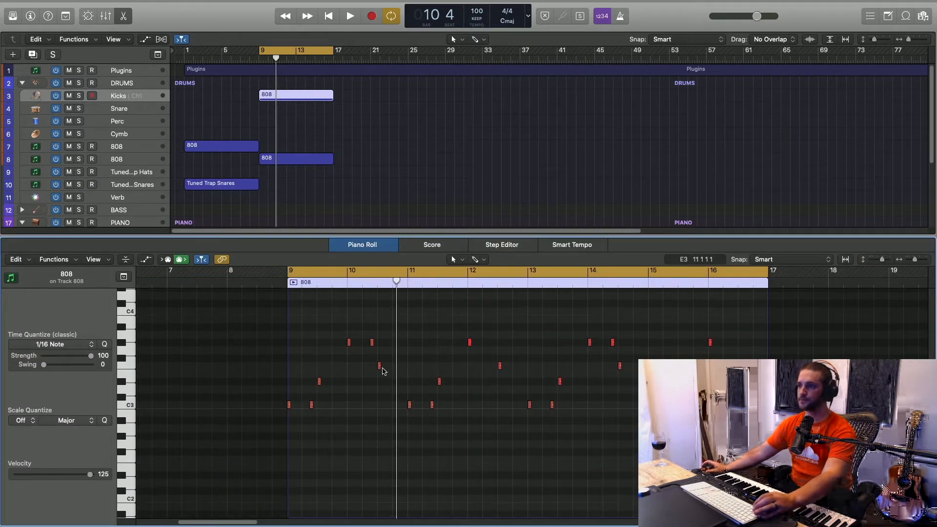
Transpose all D#3 and F3 notes of the copied region on the Kicks track down to C3.
{"action": "left_click", "coordinate": [124, 382]}
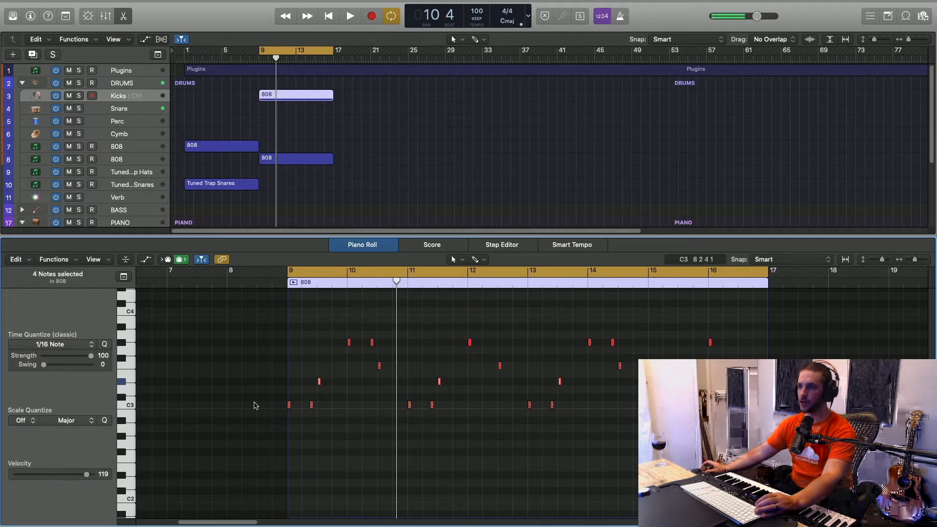
{"action": "left_click_drag", "start_coordinate": [320, 384], "coordinate": [319, 406]}
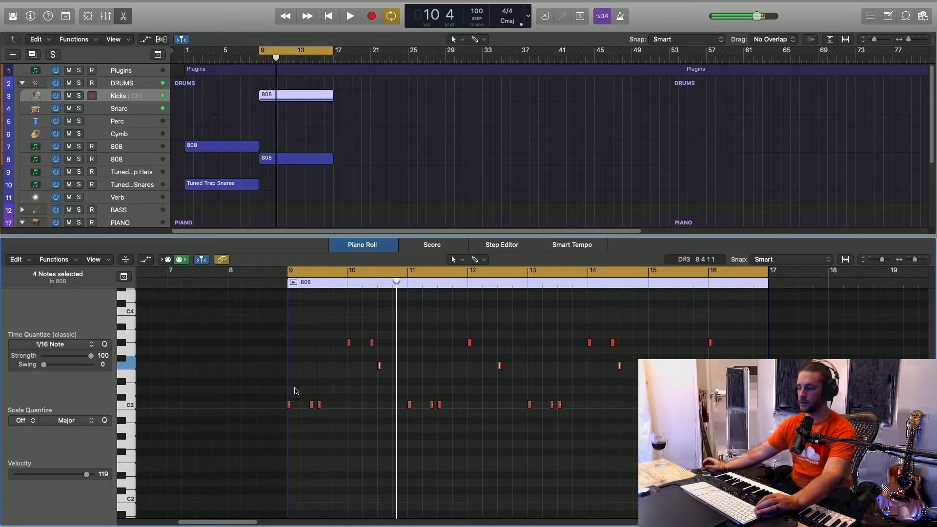
{"action": "key", "text": "alt+Down"}
{"action": "key", "text": "alt+Down"}
{"action": "key", "text": "alt+Down"}
{"action": "key", "text": "alt+Down"}
{"action": "key", "text": "alt+Down"}
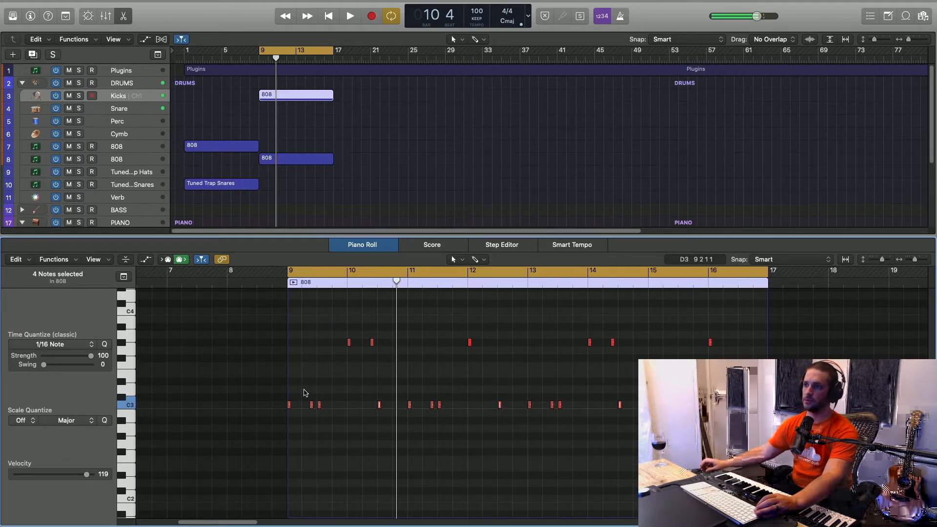
Transpose all G#3 notes of the Kicks region down to C3.
{"action": "scroll", "coordinate": [157, 357], "scroll_direction": "up", "scroll_amount": 2}
{"action": "left_click", "coordinate": [125, 370]}
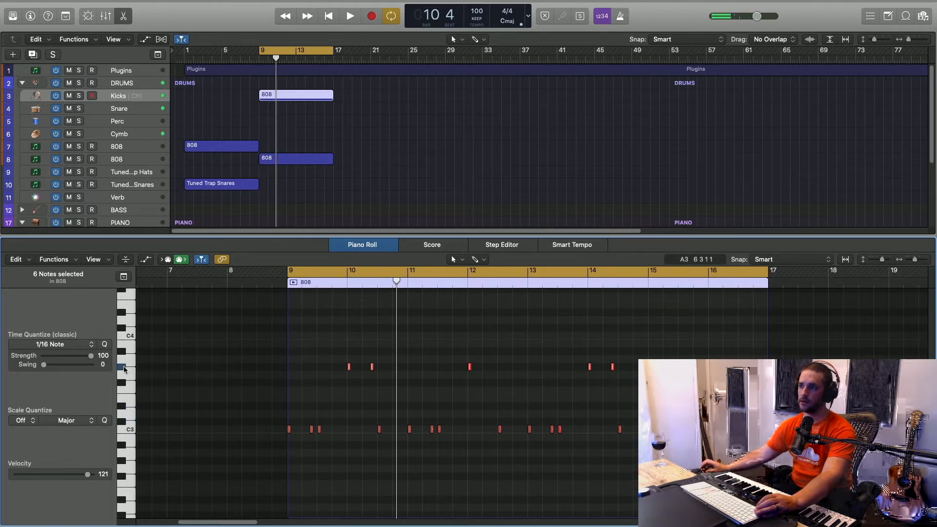
{"action": "key", "text": "alt+Down"}
{"action": "key", "text": "alt+Down"}
{"action": "key", "text": "alt+Down"}
{"action": "key", "text": "alt+Down"}
{"action": "key", "text": "alt+Down"}
{"action": "key", "text": "alt+Down"}
{"action": "key", "text": "alt+Down"}
{"action": "key", "text": "alt+Down"}
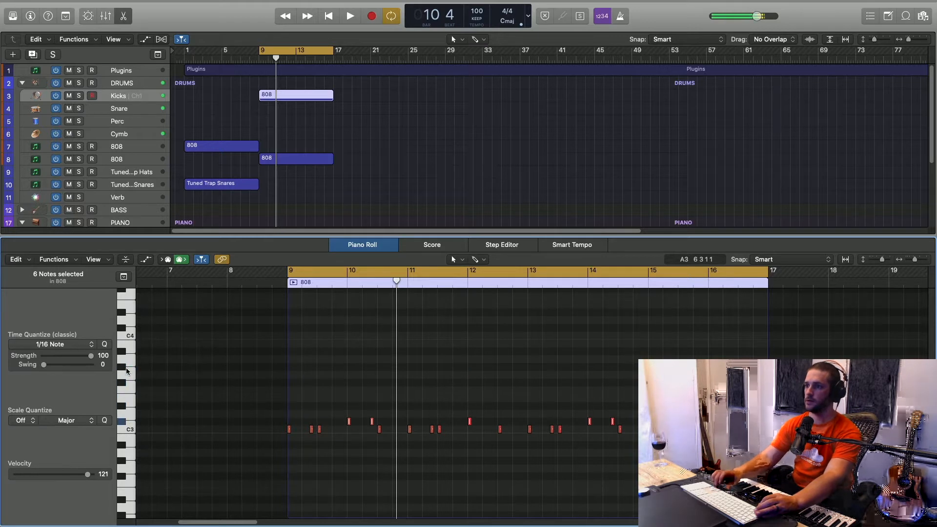
Select all C3 notes in the Kicks region, transpose them down two octaves to C1 and play the loop.
{"action": "scroll", "coordinate": [171, 406], "scroll_direction": "up", "scroll_amount": 2}
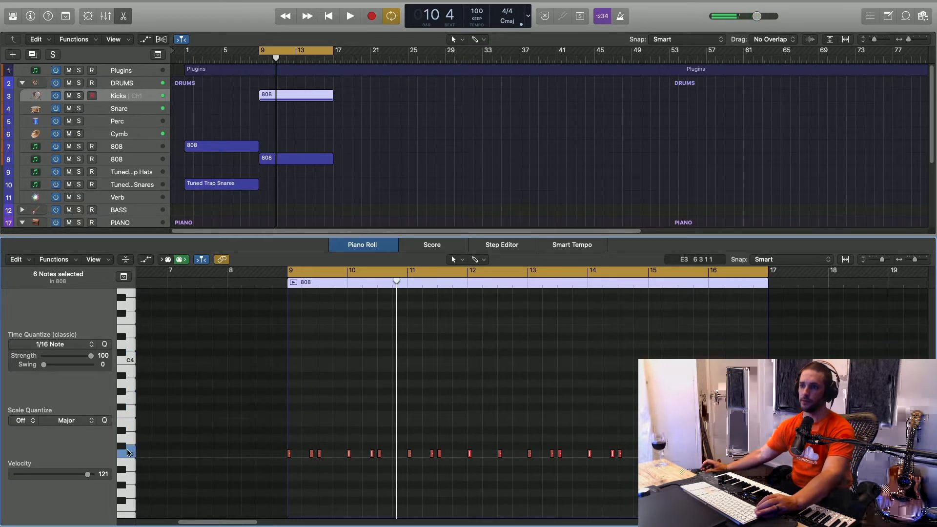
{"action": "key", "text": "Delete"}
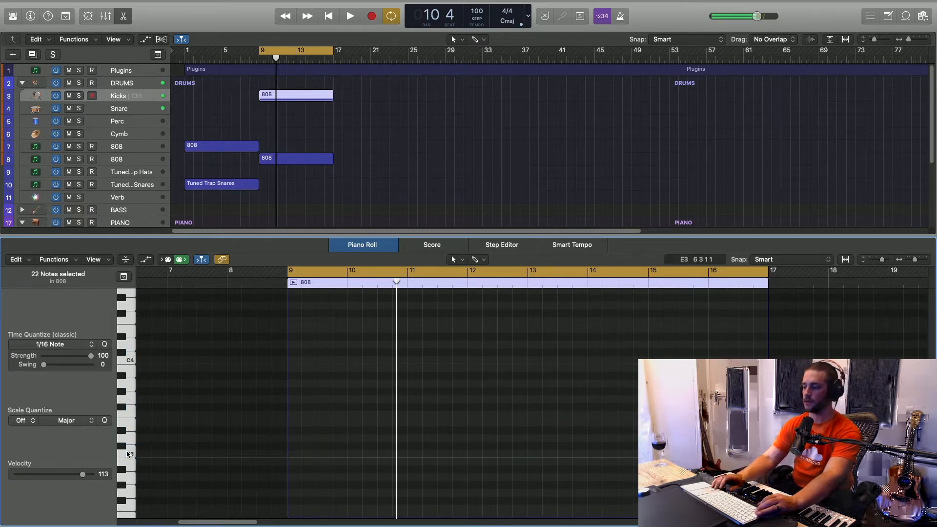
{"action": "key", "text": "space"}
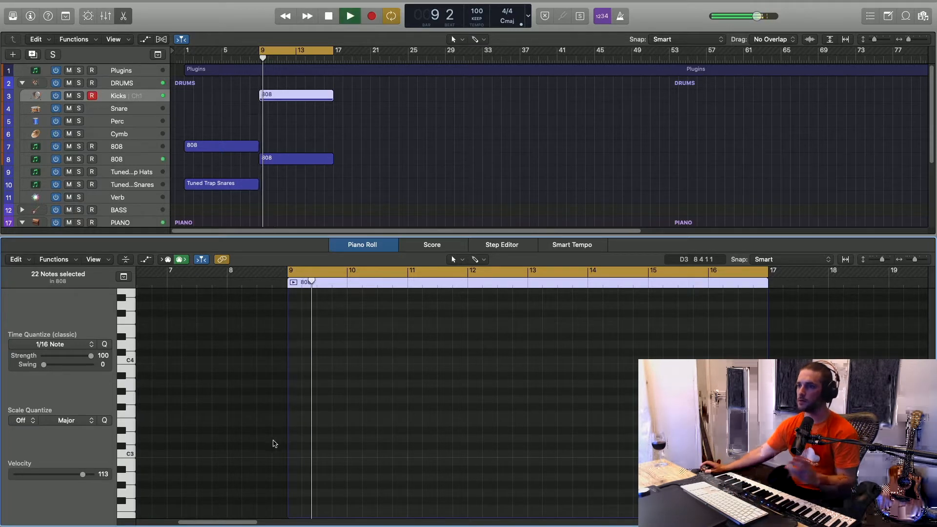
{"action": "scroll", "coordinate": [289, 451], "scroll_direction": "down", "scroll_amount": 10}
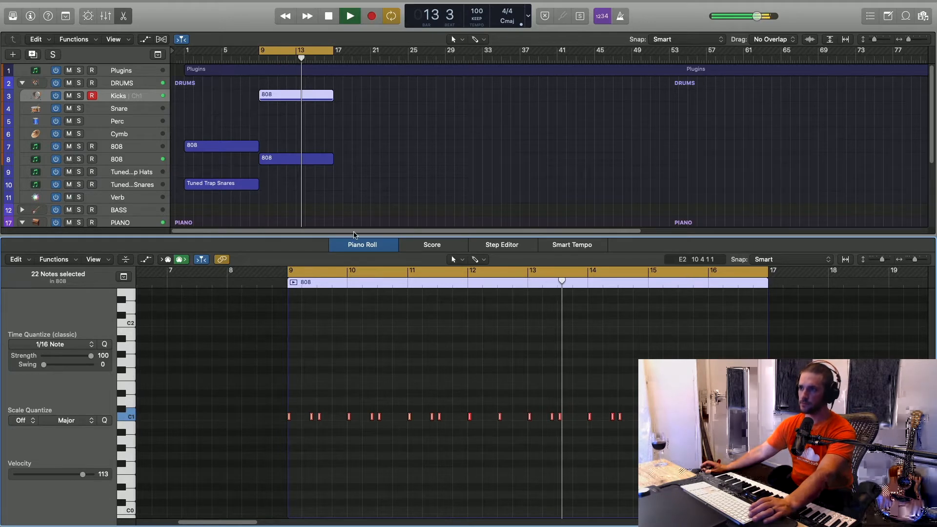
Collapse the Piano Roll and lower the second 808 channel to -9.2 dB in the mixer while the loop plays.
{"action": "left_click_drag", "start_coordinate": [354, 234], "coordinate": [369, 525]}
{"action": "key", "text": "super+Tab"}
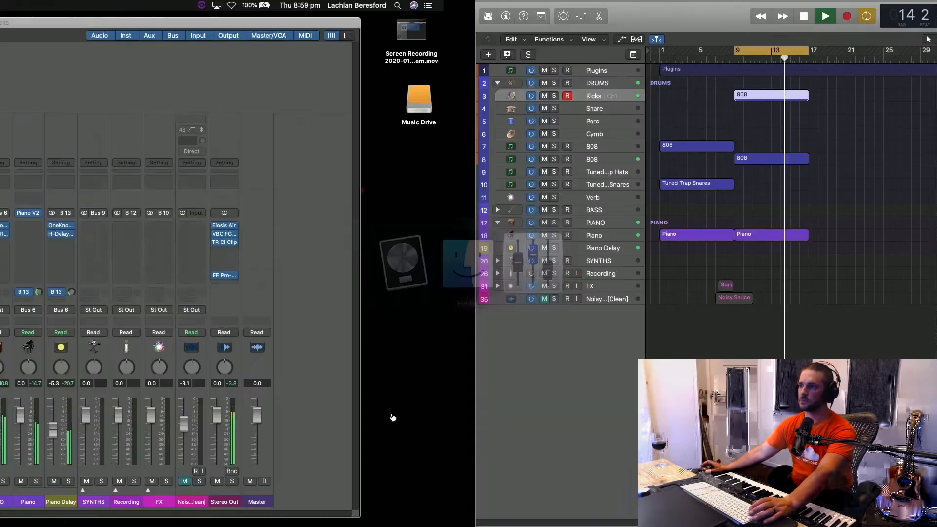
{"action": "key", "text": "super+Tab"}
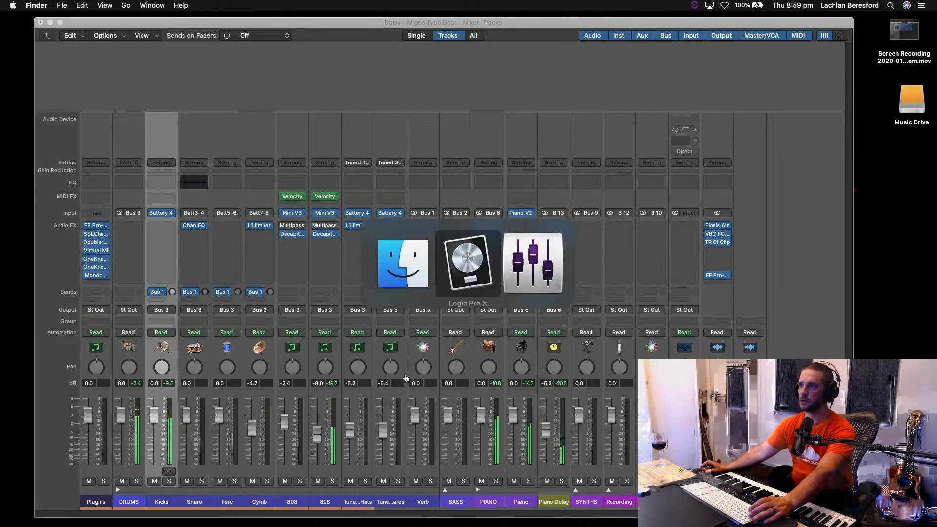
{"action": "key", "text": "super+grave"}
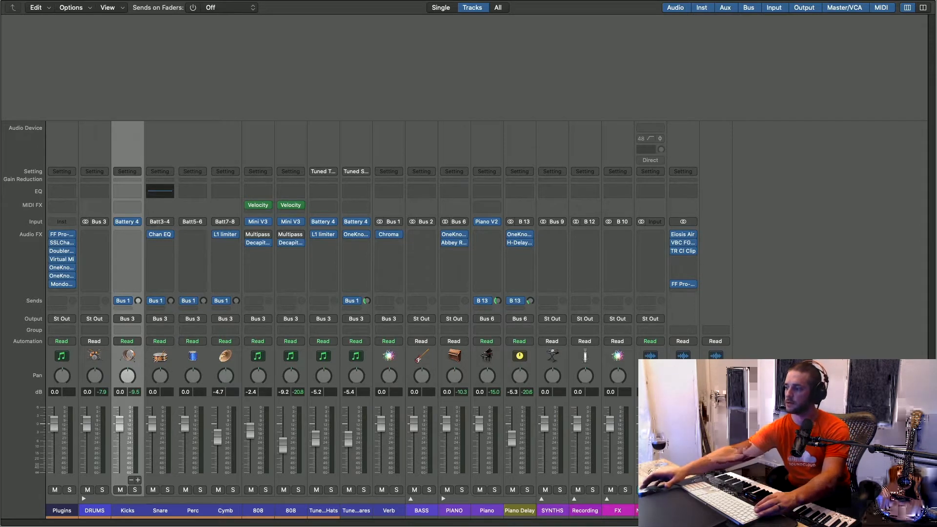
{"action": "key", "text": "space"}
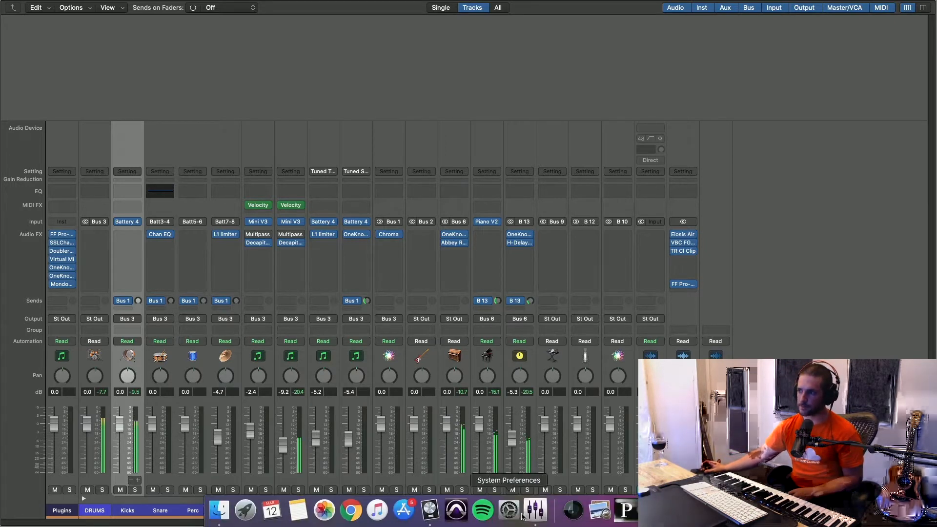
Switch to PT IO Control Panel, adjust the Pro Tools | Duet headphone output level and close its window.
{"action": "left_click", "coordinate": [535, 510]}
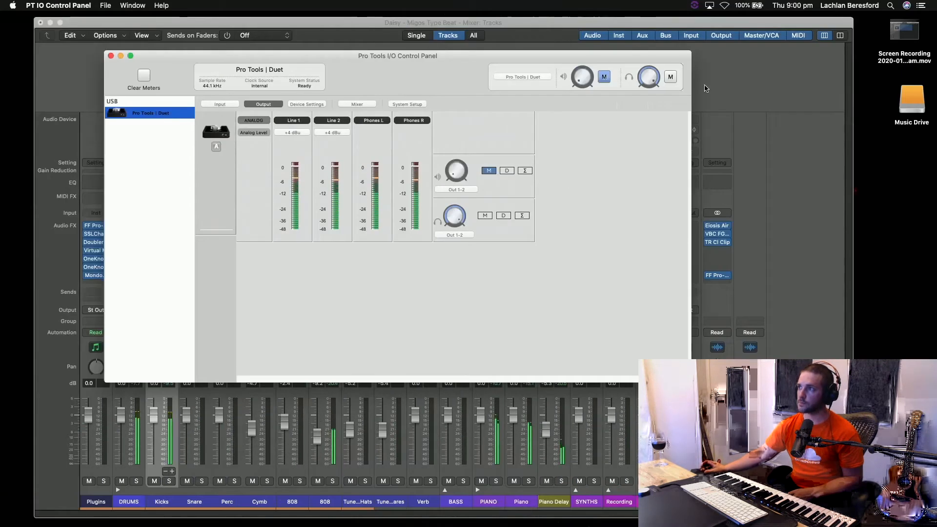
{"action": "mouse_move", "coordinate": [651, 81]}
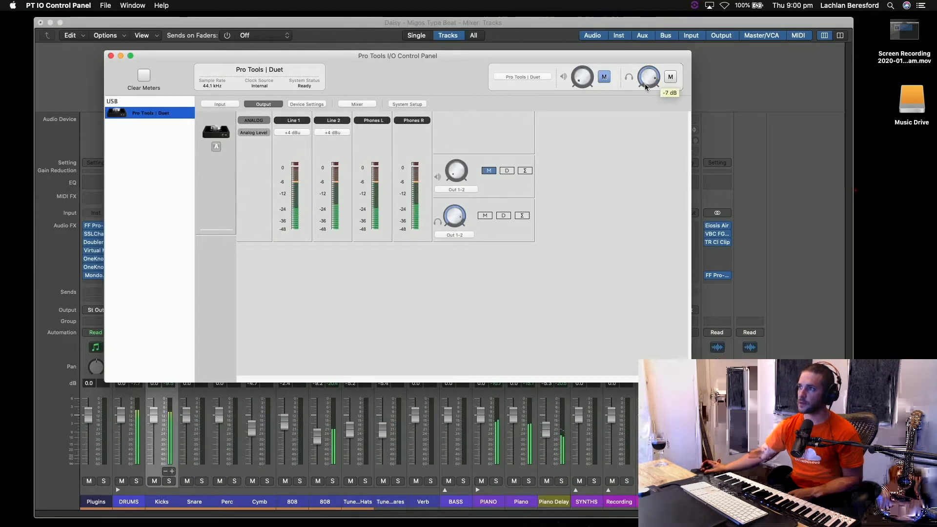
{"action": "left_click_drag", "start_coordinate": [643, 100], "coordinate": [643, 96]}
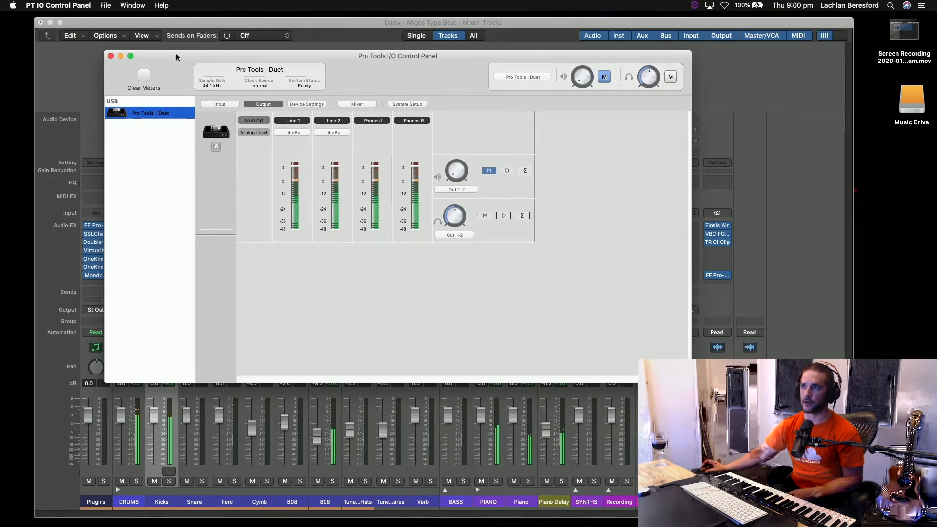
{"action": "left_click", "coordinate": [265, 26]}
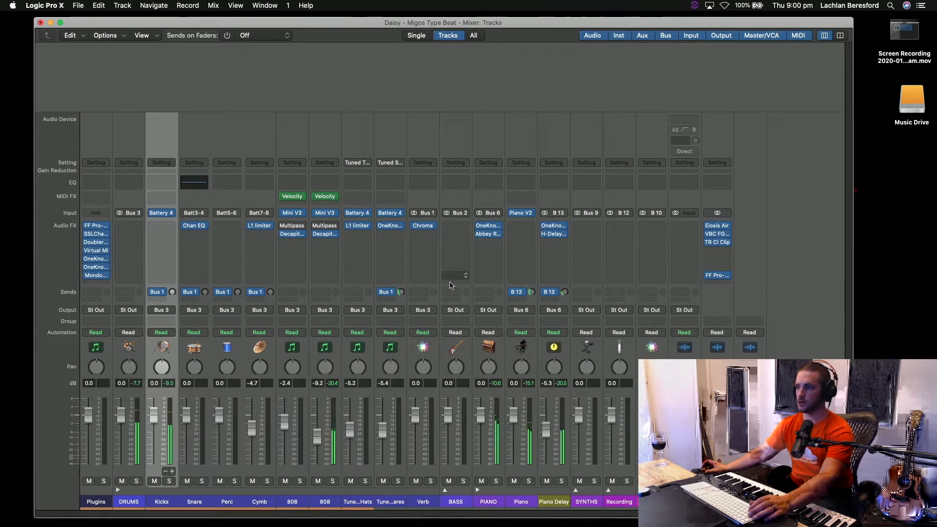
{"action": "left_click", "coordinate": [536, 510]}
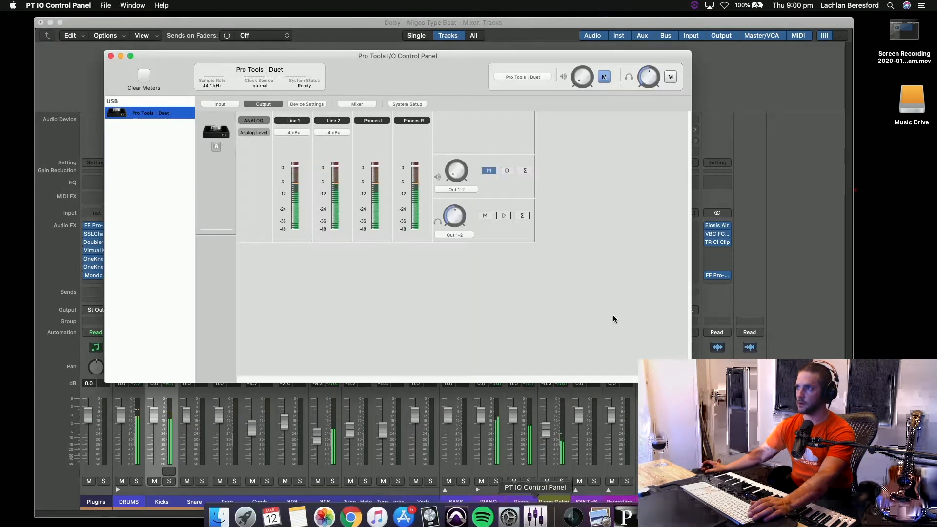
{"action": "scroll", "coordinate": [649, 79], "scroll_direction": "up", "scroll_amount": 2}
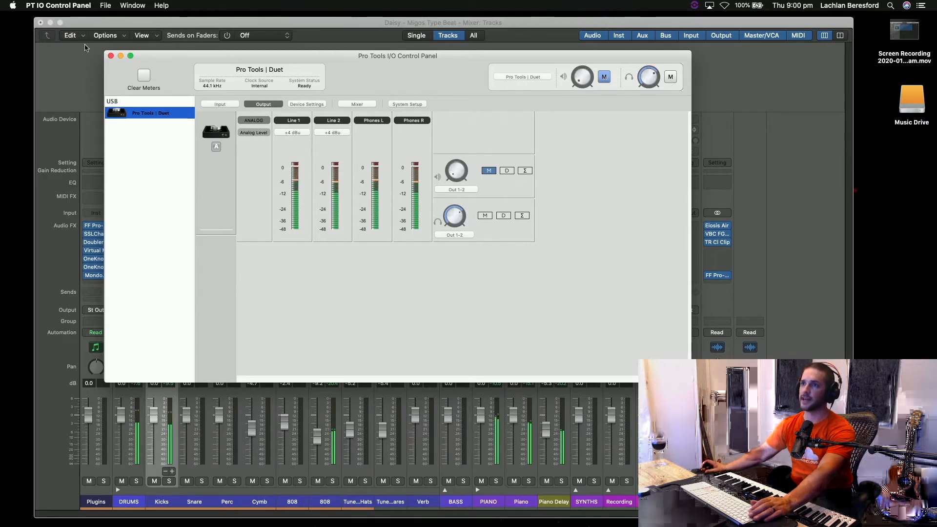
{"action": "left_click", "coordinate": [110, 56]}
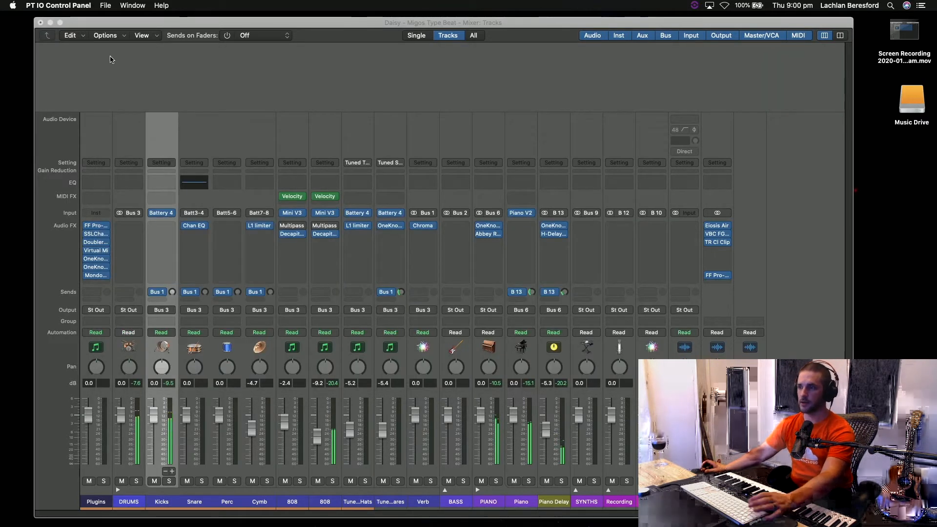
Return to Logic Pro X, stop playback, restore the full-screen view and close the mixer to show the arrangement.
{"action": "left_click", "coordinate": [249, 59]}
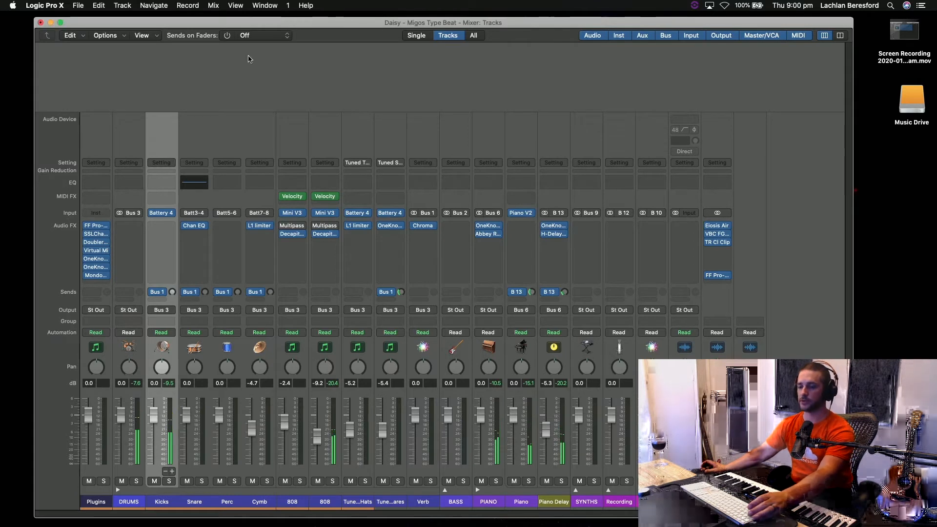
{"action": "key", "text": "super+Tab"}
{"action": "key", "text": "super+Tab"}
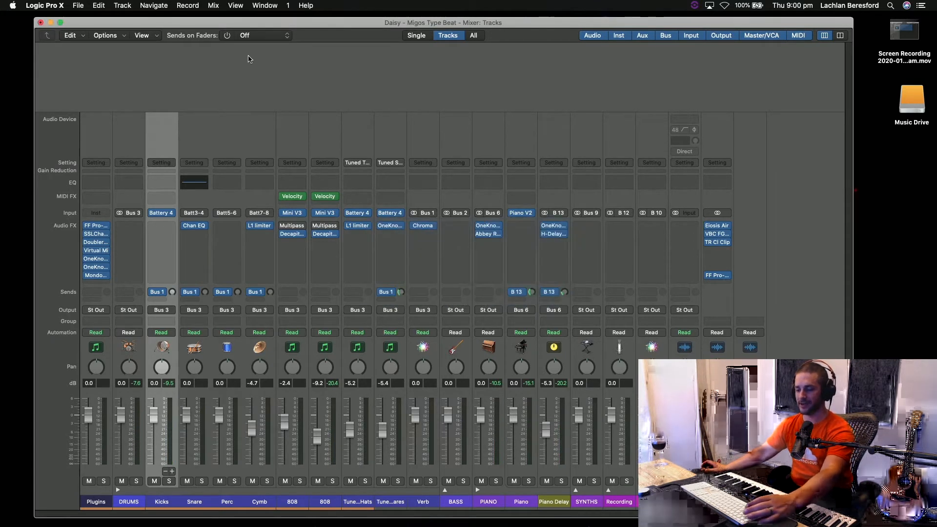
{"action": "key", "text": "ctrl+super+f"}
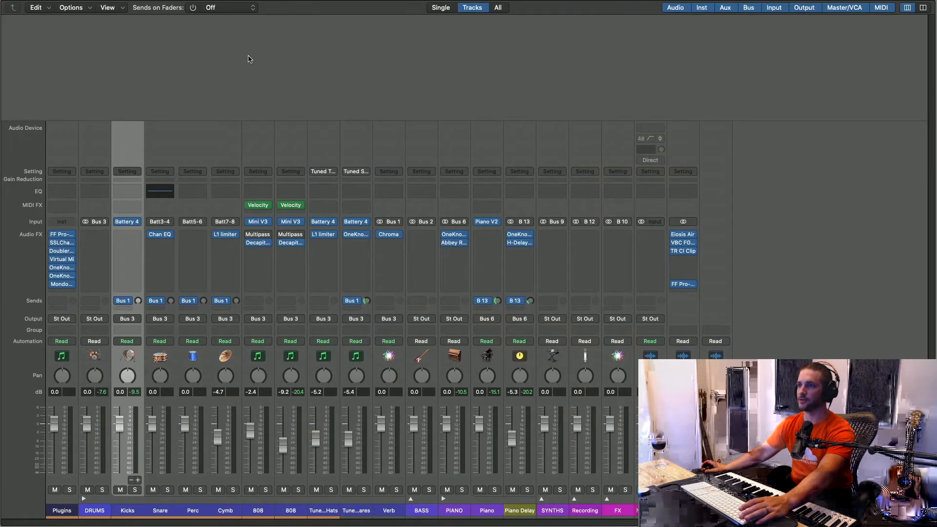
{"action": "key", "text": "super+w"}
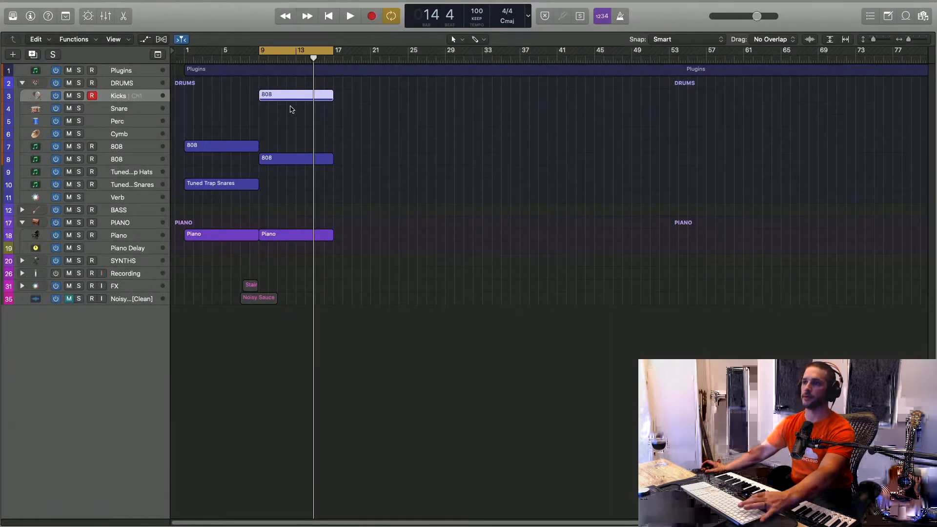
Play the arrangement from the start and raise the first 808 channel to -0.1 dB in the mixer.
{"action": "key", "text": "space"}
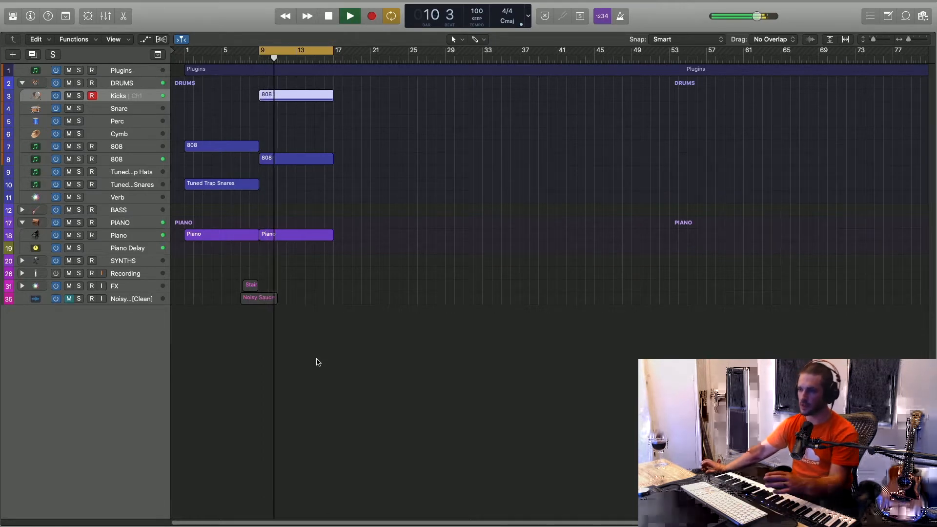
{"action": "key", "text": "space"}
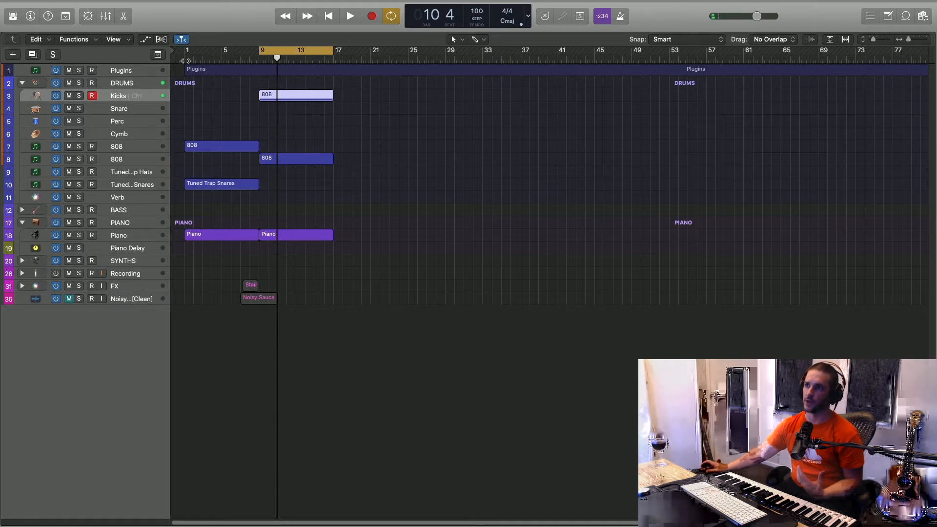
{"action": "key", "text": "Return"}
{"action": "key", "text": "space"}
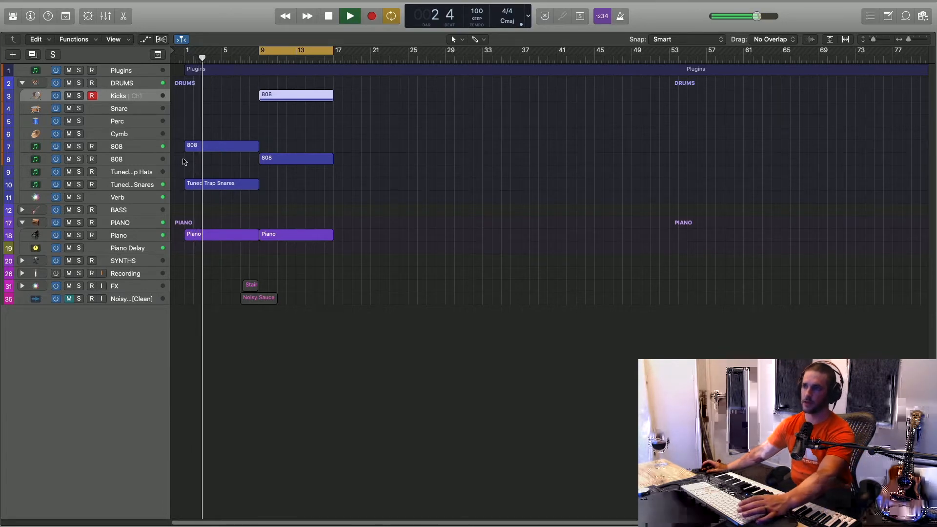
{"action": "key", "text": "x"}
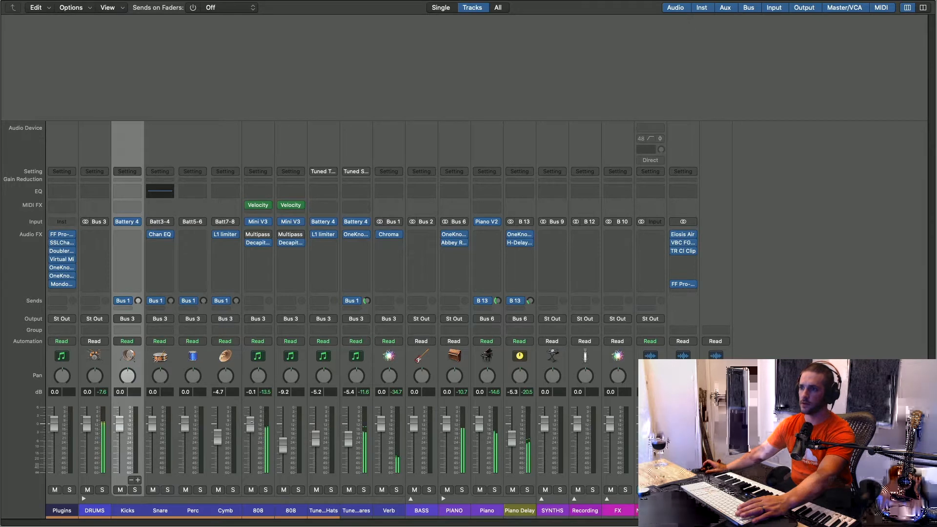
{"action": "key", "text": "x"}
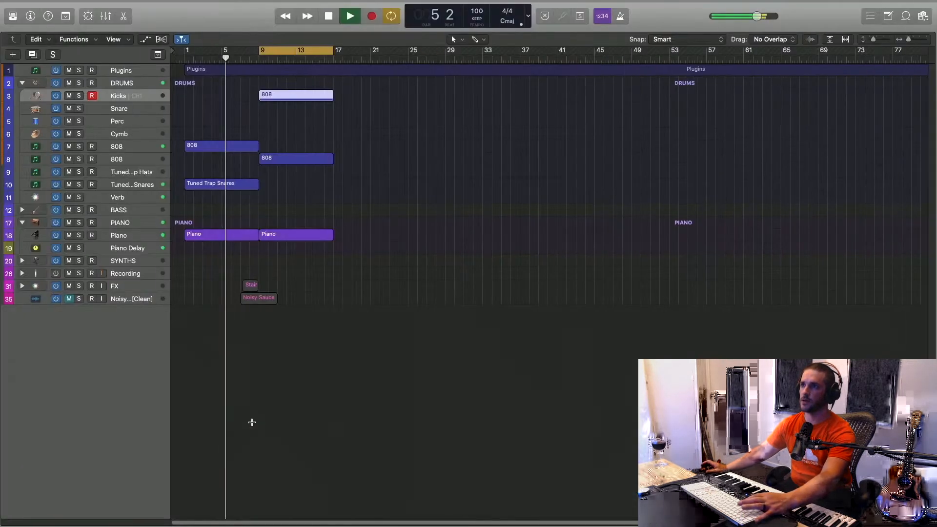
Listen from bar 9, then record a part on the Snare track over the eight-bar loop from bar 9.
{"action": "left_click", "coordinate": [260, 59]}
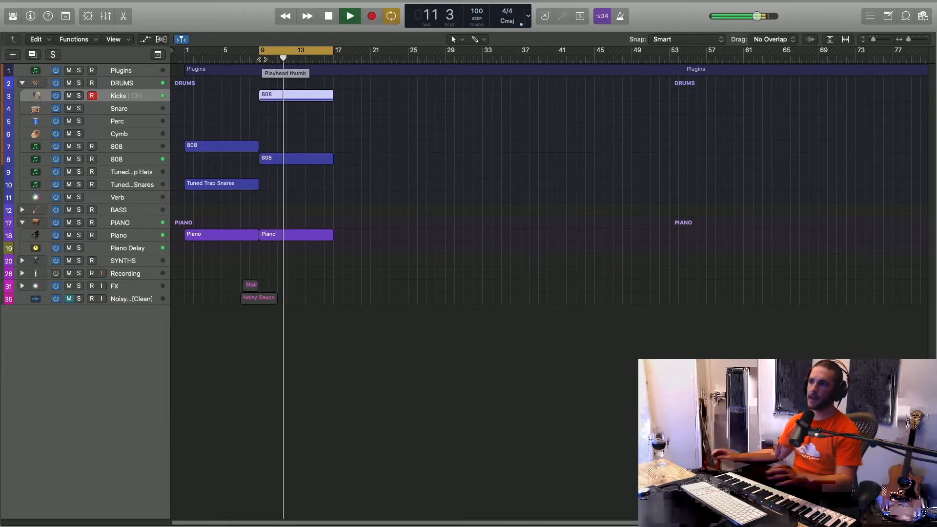
{"action": "key", "text": "space"}
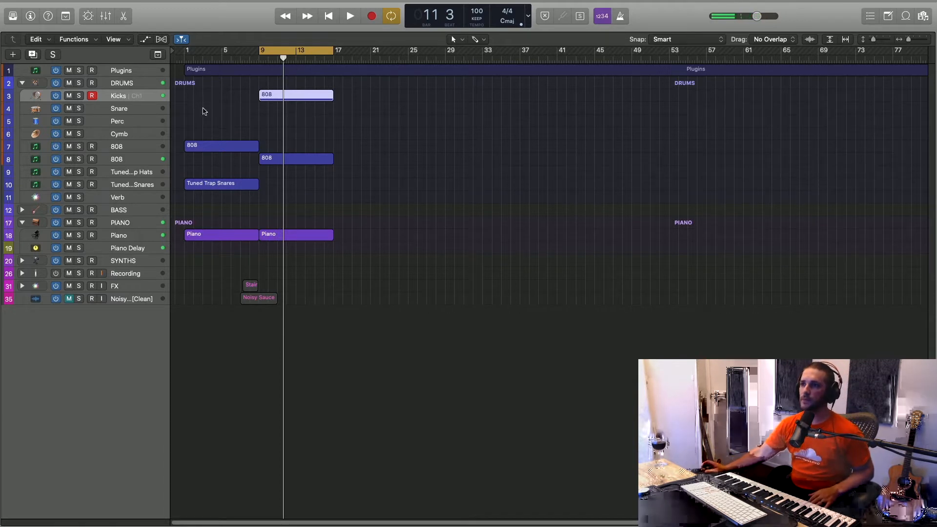
{"action": "left_click", "coordinate": [138, 134]}
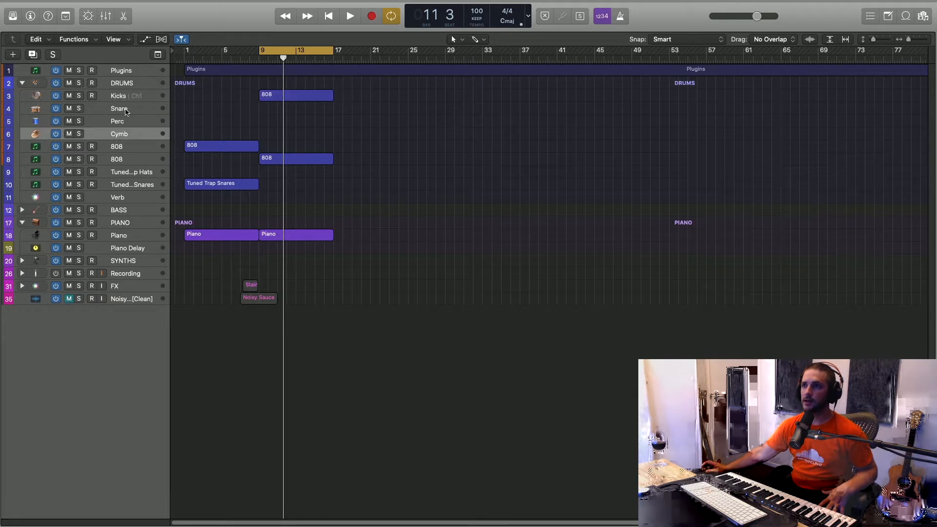
{"action": "left_click", "coordinate": [126, 112]}
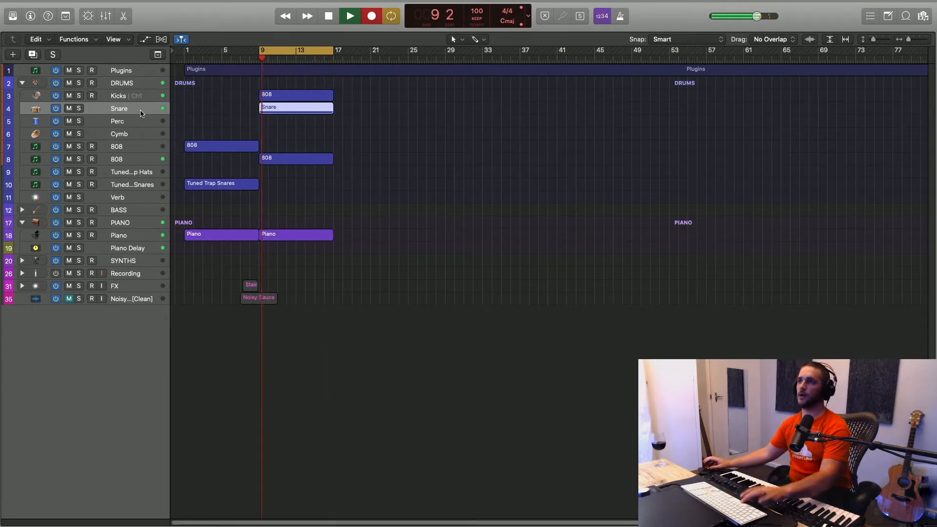
{"action": "key", "text": "space"}
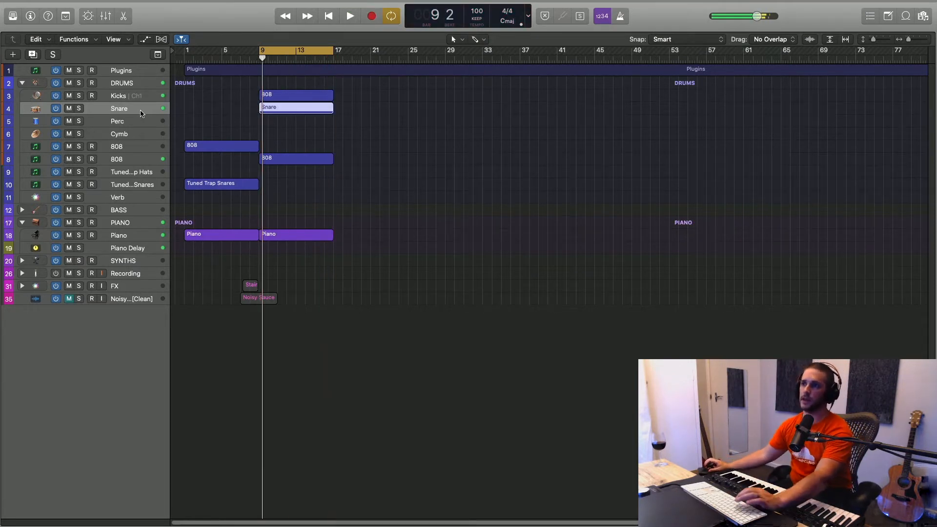
Open the Snare region in the Piano Roll and delete the last low note at the end of bar 16.
{"action": "double_click", "coordinate": [321, 107]}
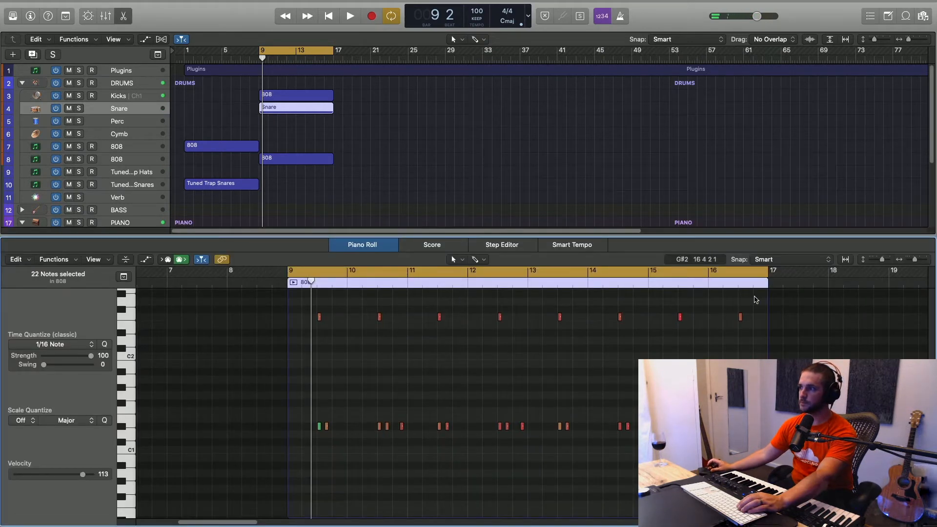
{"action": "left_click", "coordinate": [741, 317]}
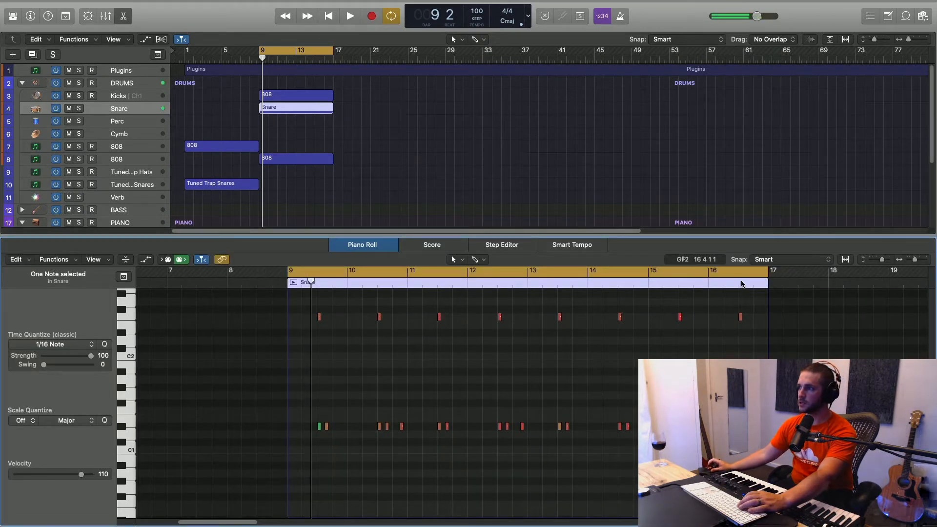
{"action": "double_click", "coordinate": [708, 285]}
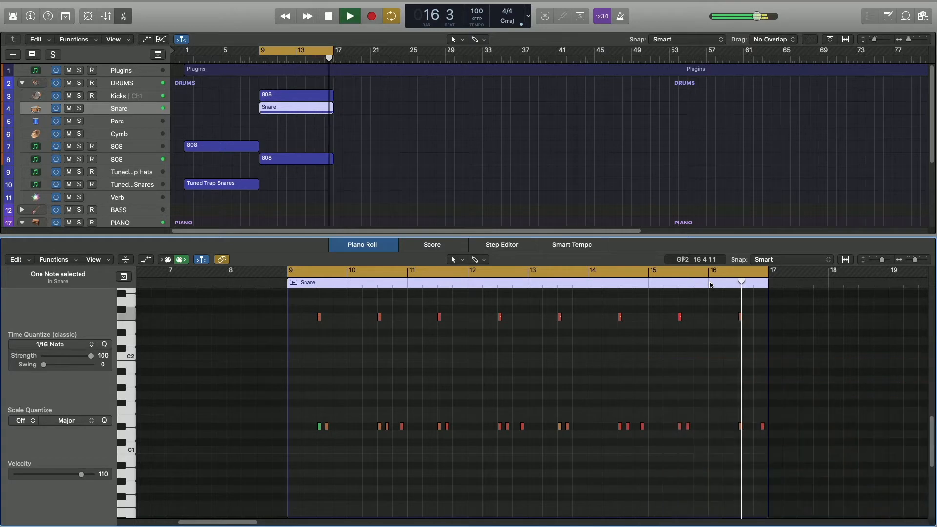
{"action": "key", "text": "space"}
{"action": "left_click", "coordinate": [714, 285]}
{"action": "key", "text": "space"}
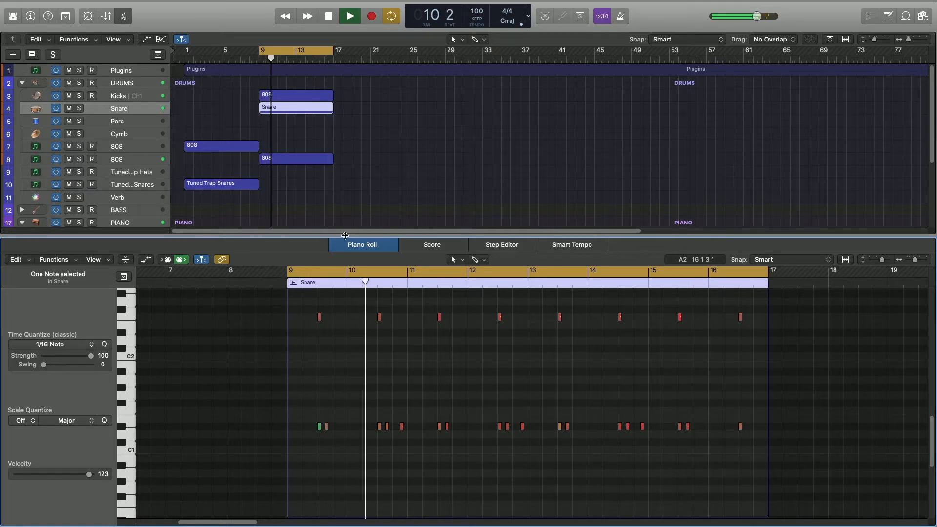
Collapse the Piano Roll and raise the Snare channel's Bus 1 send to about -25.4 dB in the mixer.
{"action": "left_click_drag", "start_coordinate": [346, 237], "coordinate": [361, 292]}
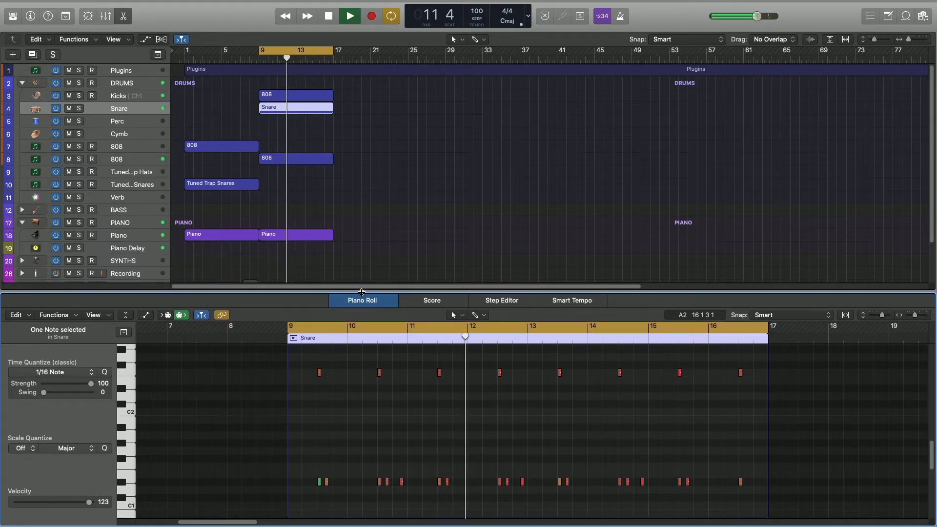
{"action": "key", "text": "space"}
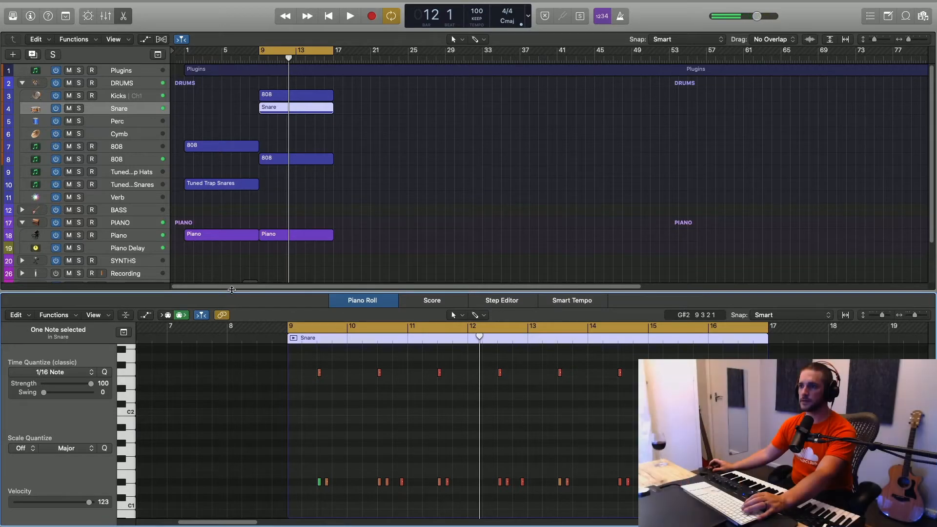
{"action": "left_click_drag", "start_coordinate": [234, 296], "coordinate": [245, 526]}
{"action": "key", "text": "x"}
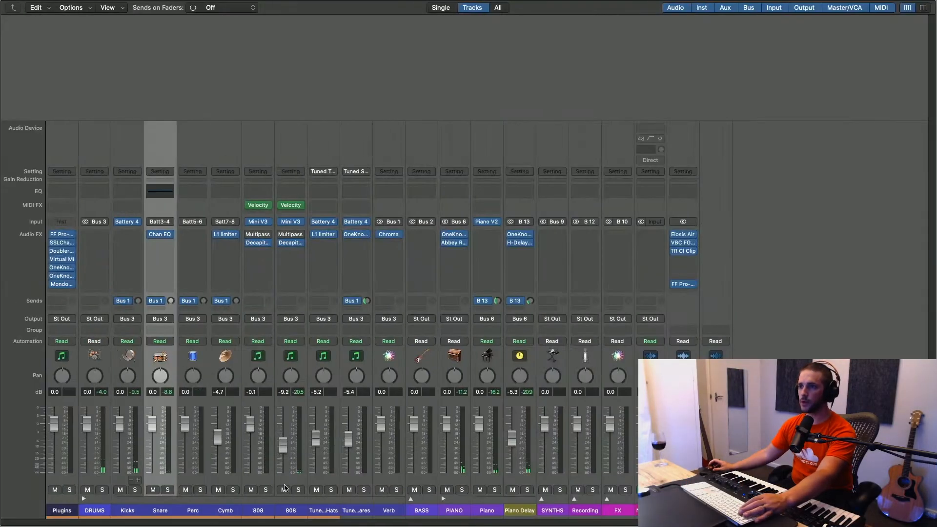
{"action": "left_click_drag", "start_coordinate": [172, 301], "coordinate": [168, 291]}
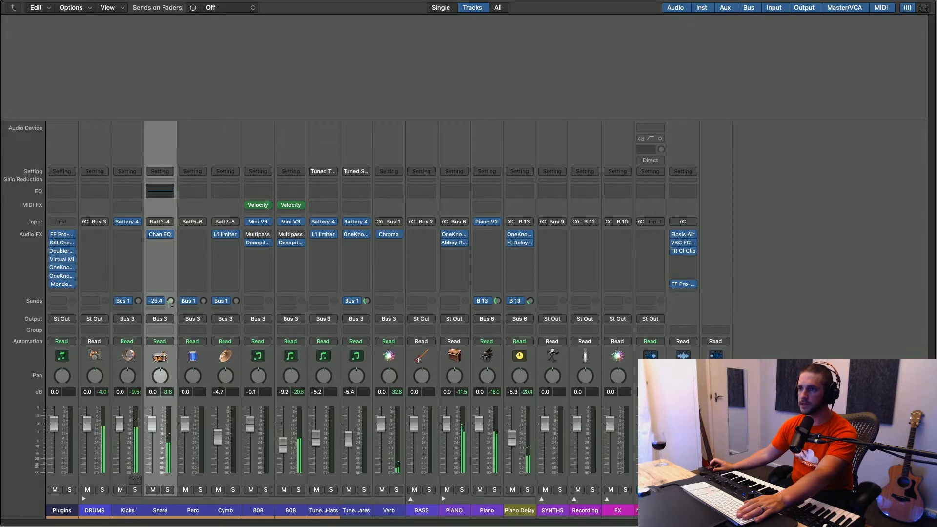
Shape the Snare channel's EQ with a -4.0 dB high shelf at 2150 Hz and a +4.0 dB bell at 365 Hz.
{"action": "left_click", "coordinate": [162, 196]}
{"action": "left_click_drag", "start_coordinate": [404, 137], "coordinate": [318, 147]}
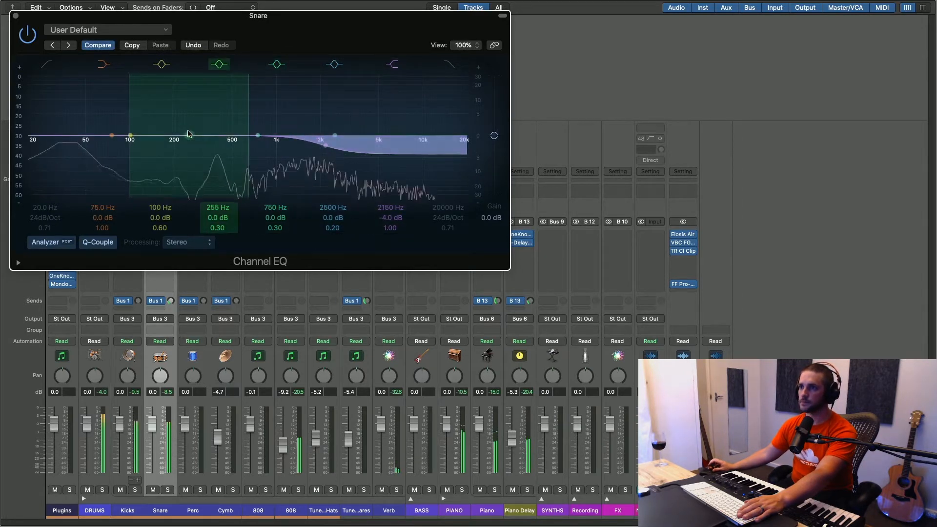
{"action": "left_click_drag", "start_coordinate": [187, 134], "coordinate": [211, 117]}
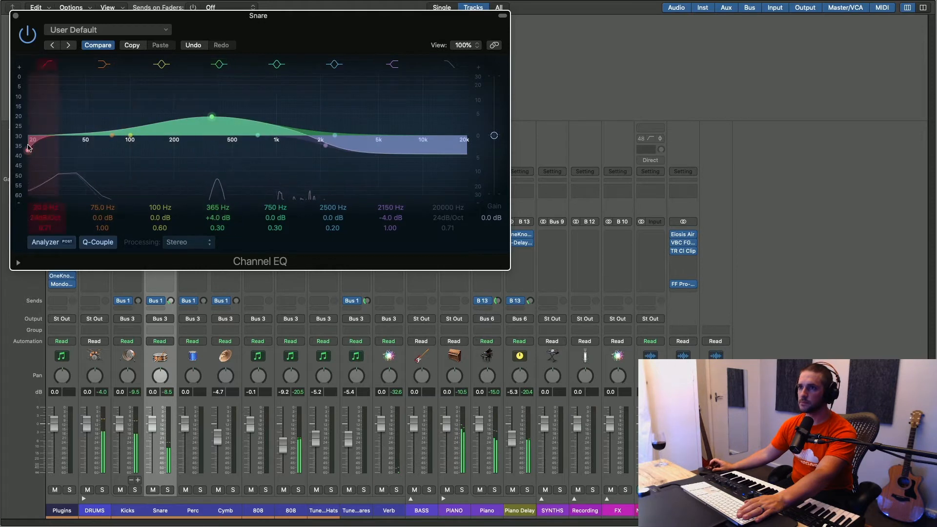
Raise the low-cut frequency of the Snare channel's EQ to about 37 Hz and close the EQ.
{"action": "left_click_drag", "start_coordinate": [28, 142], "coordinate": [68, 147]}
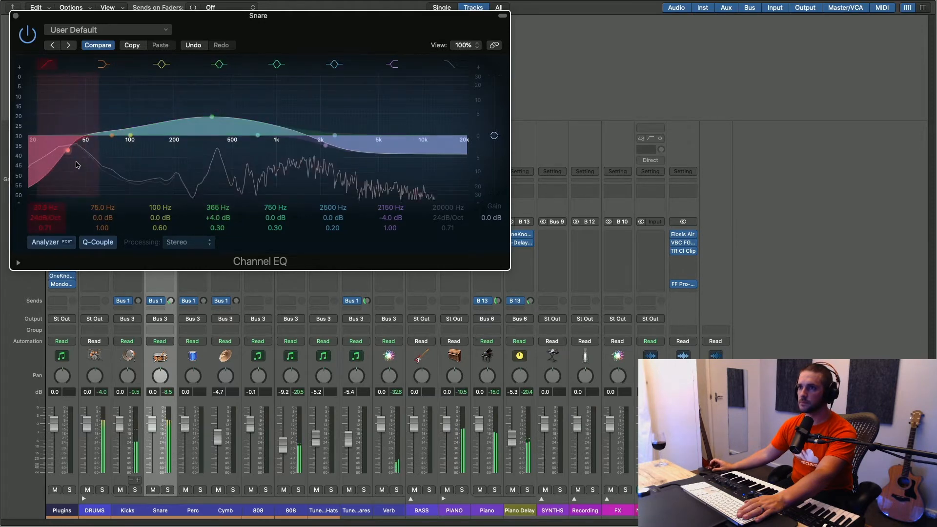
{"action": "left_click", "coordinate": [16, 16]}
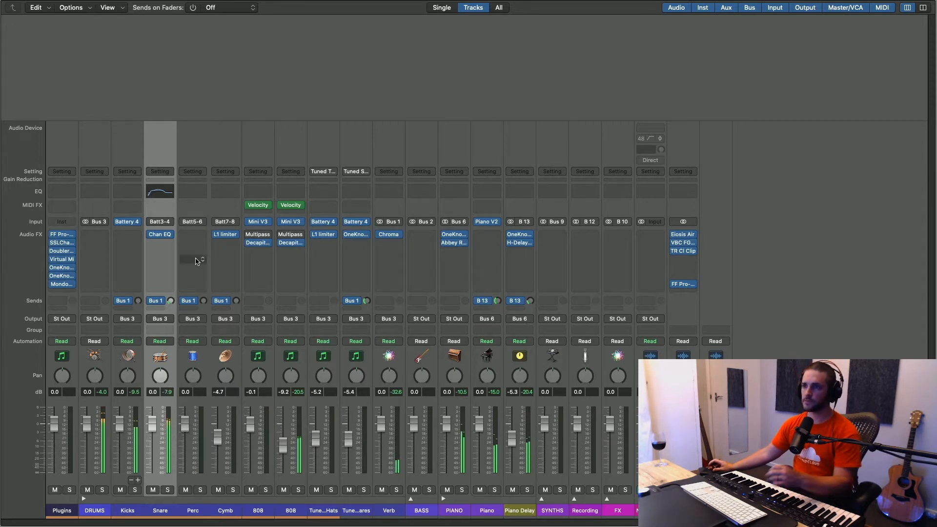
Insert the Decapitator distortion after the Channel EQ on the Snare channel.
{"action": "left_click", "coordinate": [156, 247]}
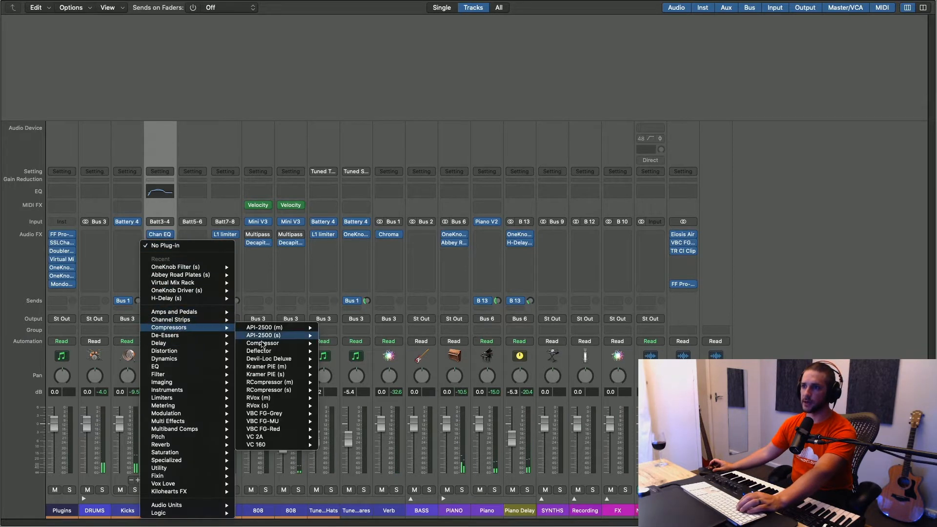
{"action": "mouse_move", "coordinate": [207, 351]}
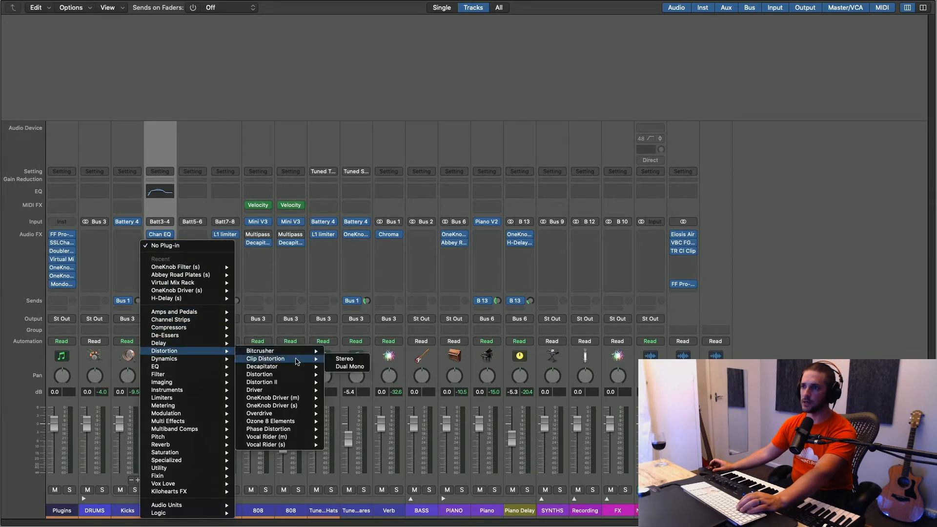
{"action": "mouse_move", "coordinate": [298, 366]}
{"action": "left_click", "coordinate": [361, 367]}
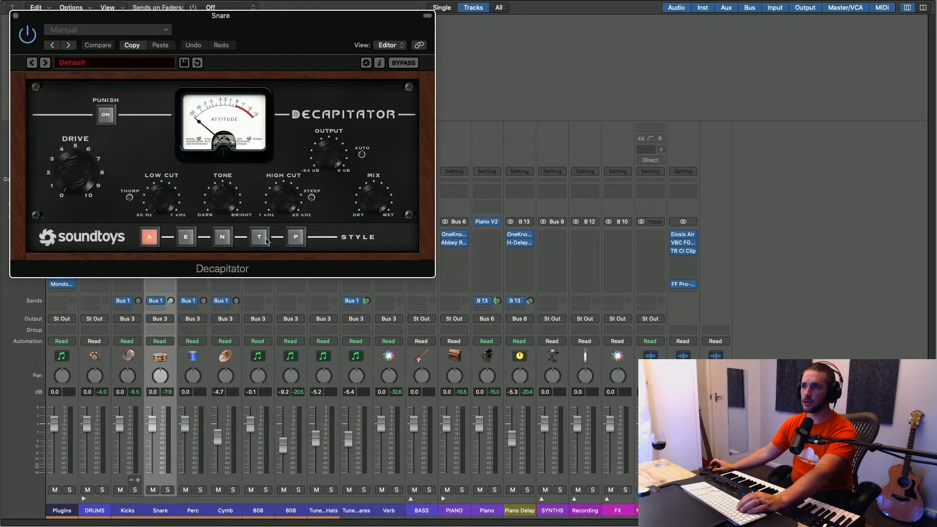
Set Decapitator to style T with Punish on, adjust its drive during playback, and close the plug-in.
{"action": "left_click", "coordinate": [255, 237]}
{"action": "key", "text": "space"}
{"action": "left_click_drag", "start_coordinate": [81, 177], "coordinate": [79, 137]}
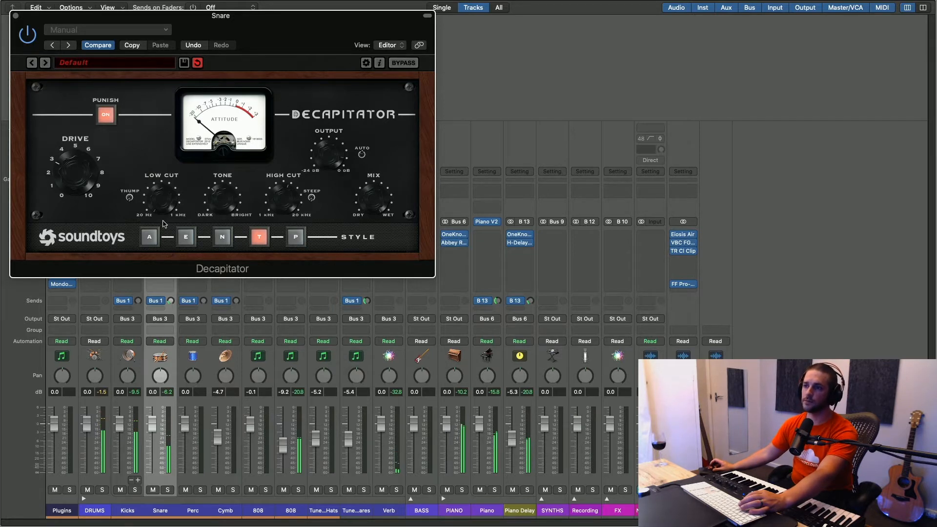
{"action": "left_click", "coordinate": [16, 16]}
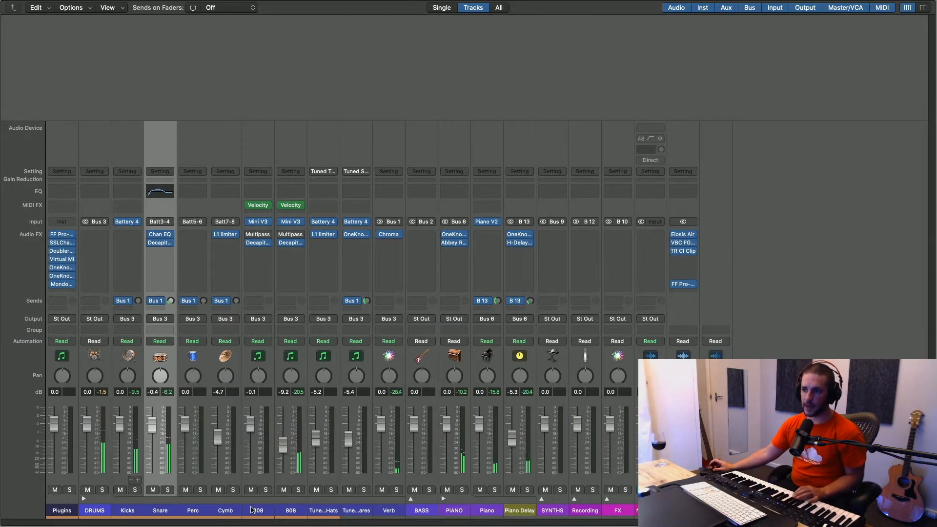
Record a part on the Cymb track over the eight-bar loop from bar 9 and lower the PIANO channel to -3.0 dB.
{"action": "left_click", "coordinate": [225, 513]}
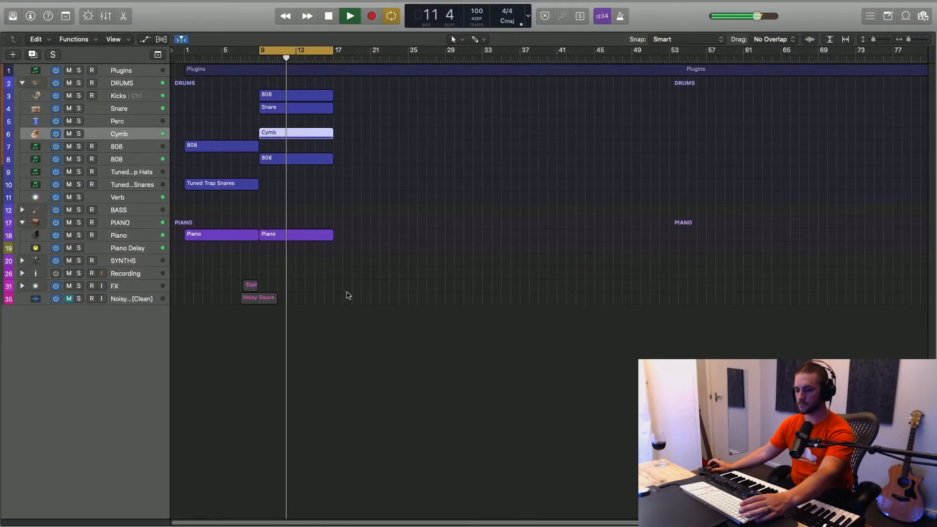
{"action": "key", "text": "super+2"}
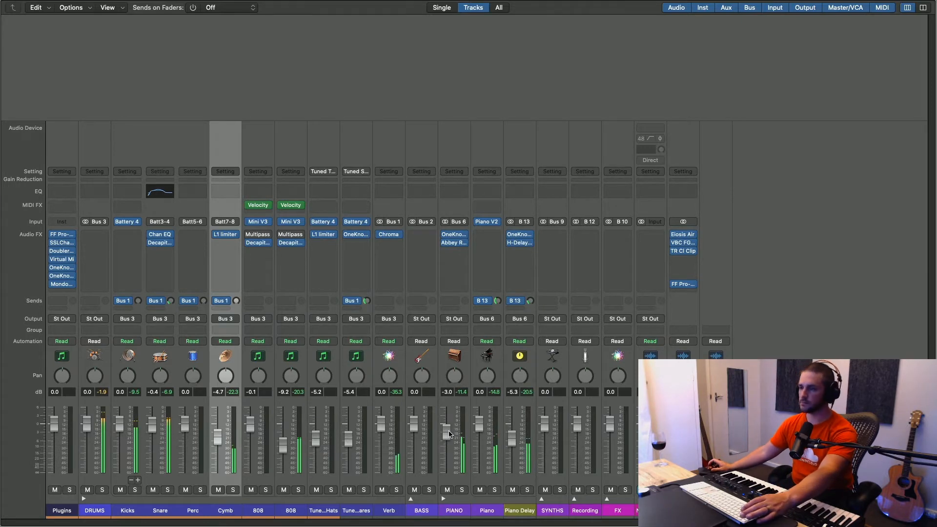
{"action": "key", "text": "space"}
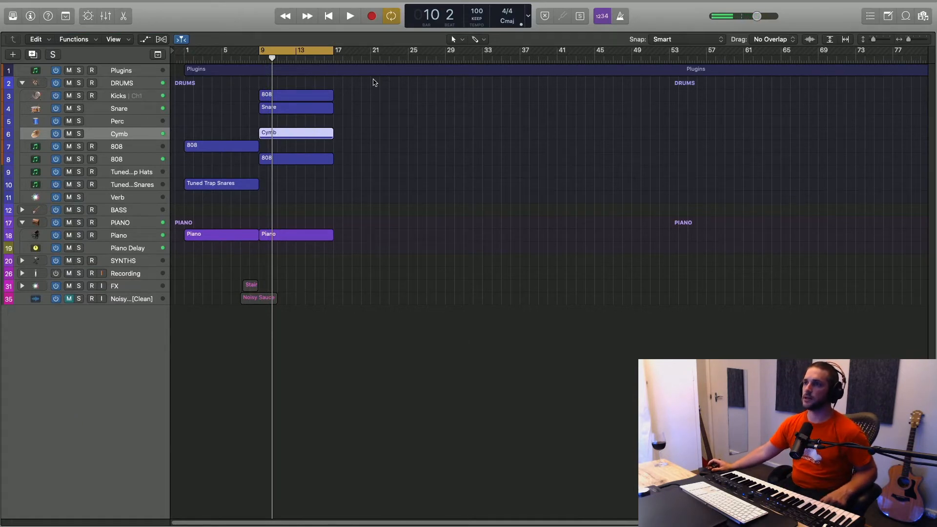
With the cycle over bars 17 to 25, copy an 808 region onto the Clean bass track and lengthen all its notes.
{"action": "left_click", "coordinate": [305, 48]}
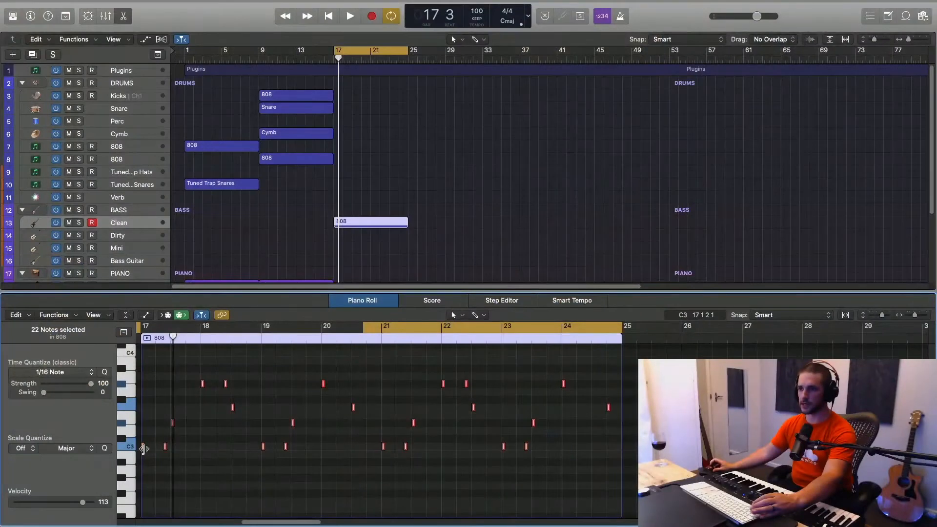
{"action": "left_click_drag", "start_coordinate": [144, 448], "coordinate": [163, 451]}
{"action": "key", "text": "space"}
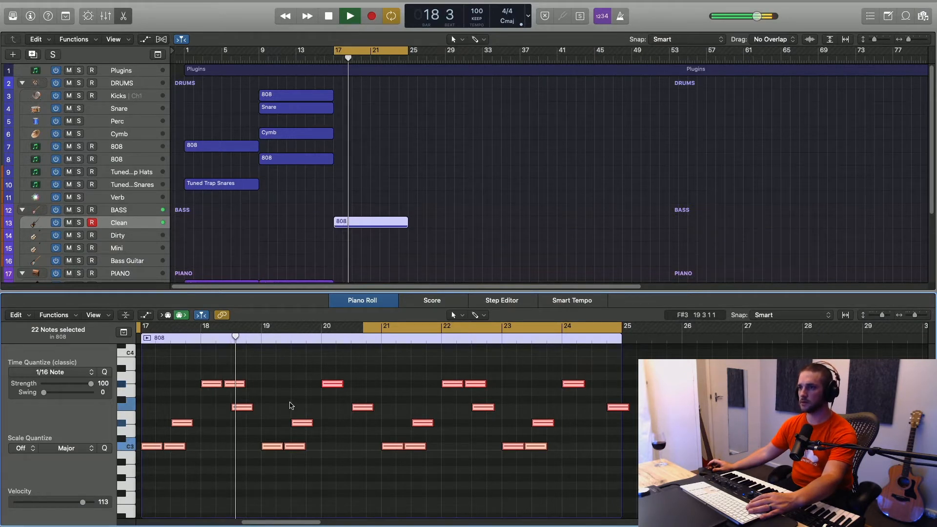
{"action": "key", "text": "space"}
Transpose all notes of the Clean track's region down one octave and listen to the result.
{"action": "left_click", "coordinate": [292, 486]}
{"action": "key", "text": "super+a"}
{"action": "key", "text": "alt+shift+Down"}
{"action": "key", "text": "space"}
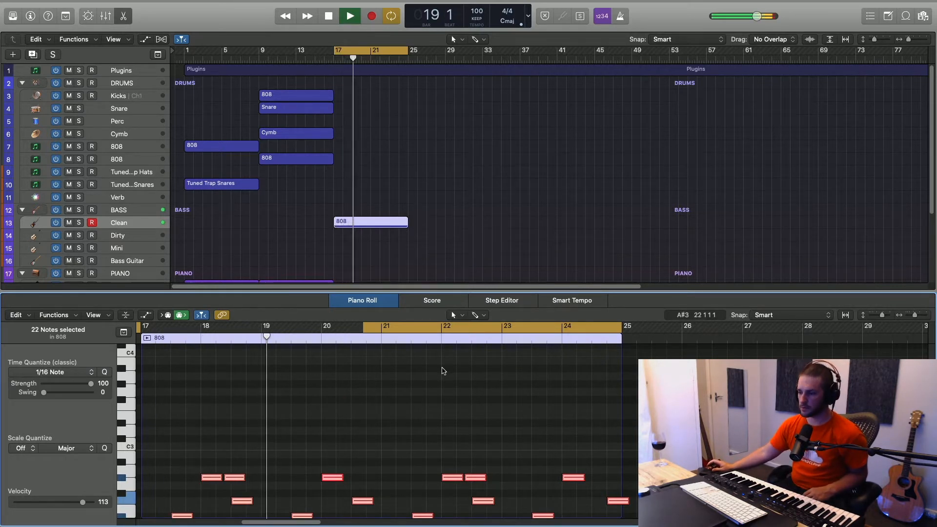
{"action": "key", "text": "space"}
Slightly shorten the first C2 note of bar 19 so it ends before the next C2, and play from there.
{"action": "scroll", "coordinate": [369, 442], "scroll_direction": "down", "scroll_amount": 2}
{"action": "scroll", "coordinate": [341, 420], "scroll_direction": "down", "scroll_amount": 10}
{"action": "key", "text": "super+Right"}
{"action": "key", "text": "super+Right"}
{"action": "key", "text": "super+Right"}
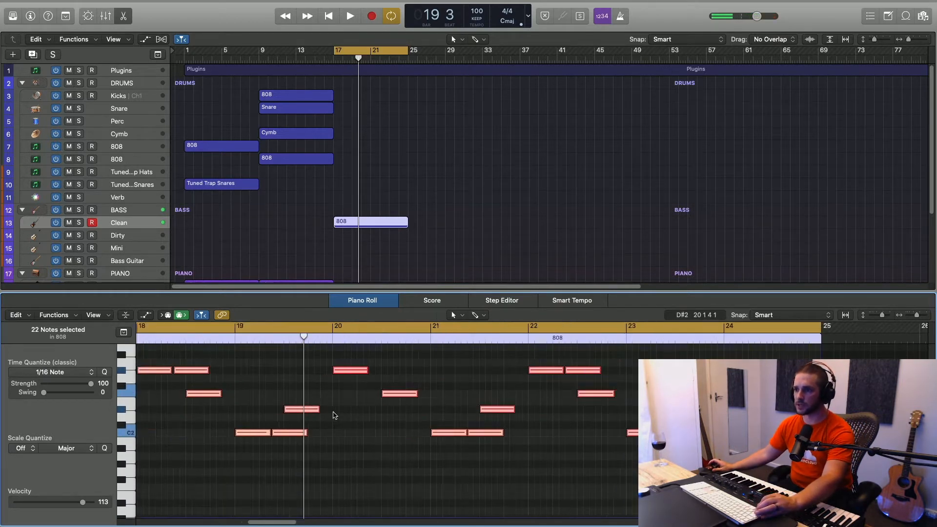
{"action": "left_click", "coordinate": [201, 435]}
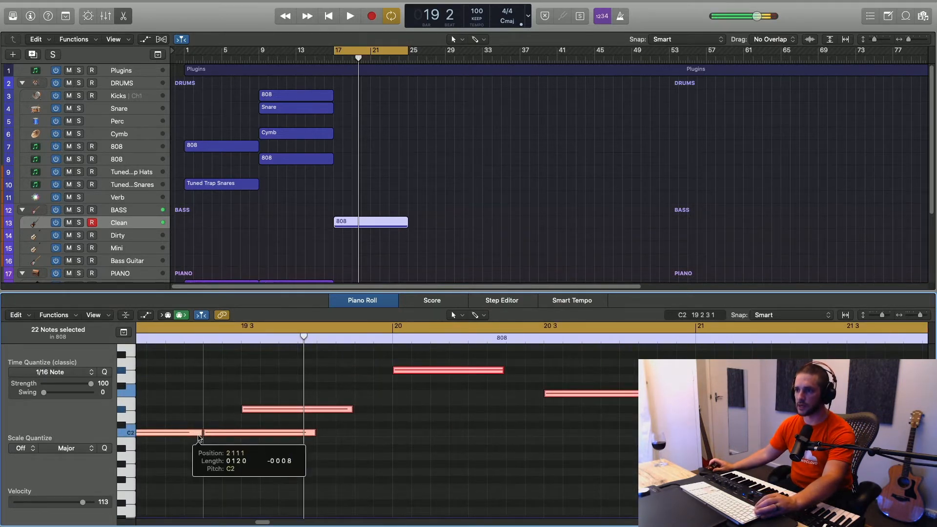
{"action": "left_click", "coordinate": [238, 468]}
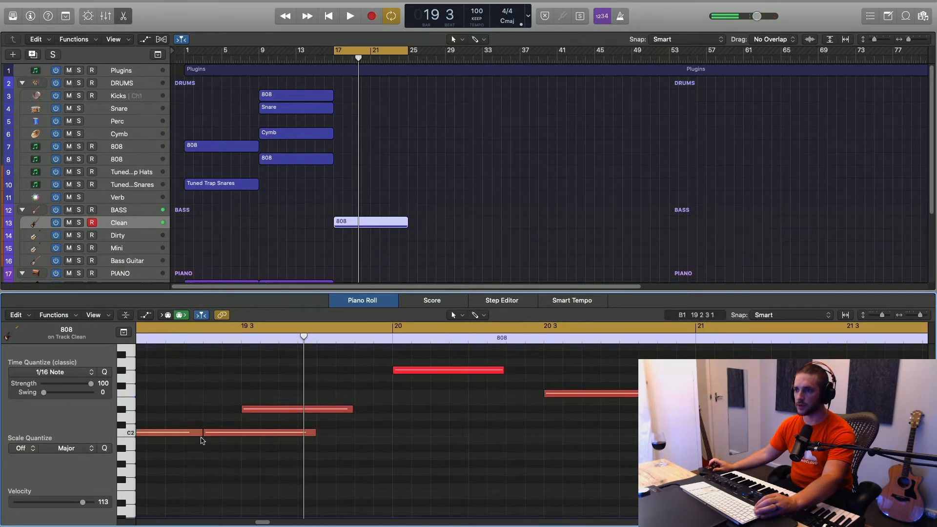
{"action": "left_click_drag", "start_coordinate": [200, 434], "coordinate": [198, 434]}
{"action": "left_click", "coordinate": [185, 340]}
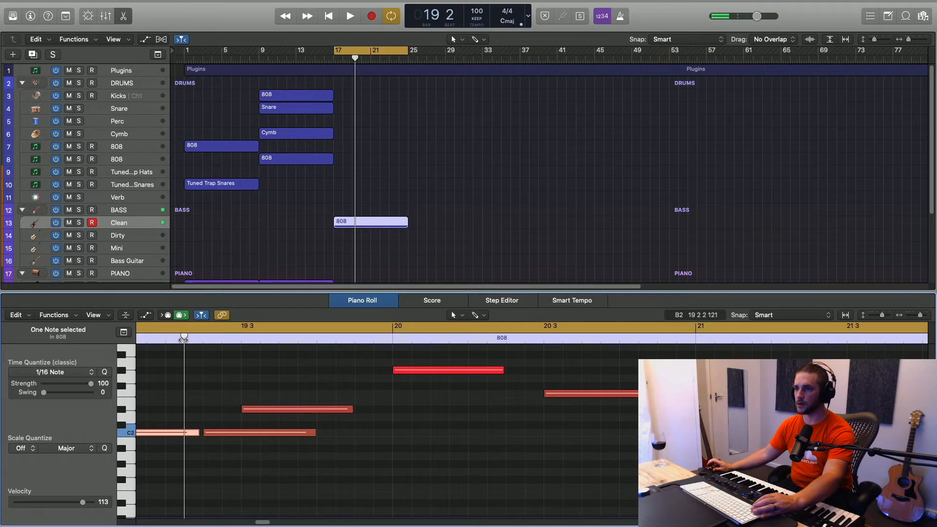
{"action": "key", "text": "space"}
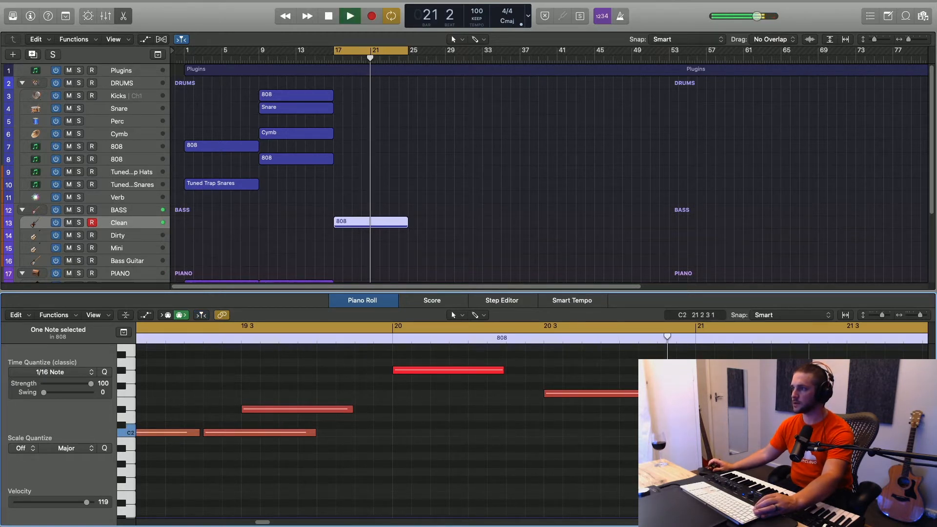
Slightly shorten the first C2 note of bar 23 to clear the following C2, and play the bass part back.
{"action": "key", "text": "super+Left"}
{"action": "key", "text": "super+Left"}
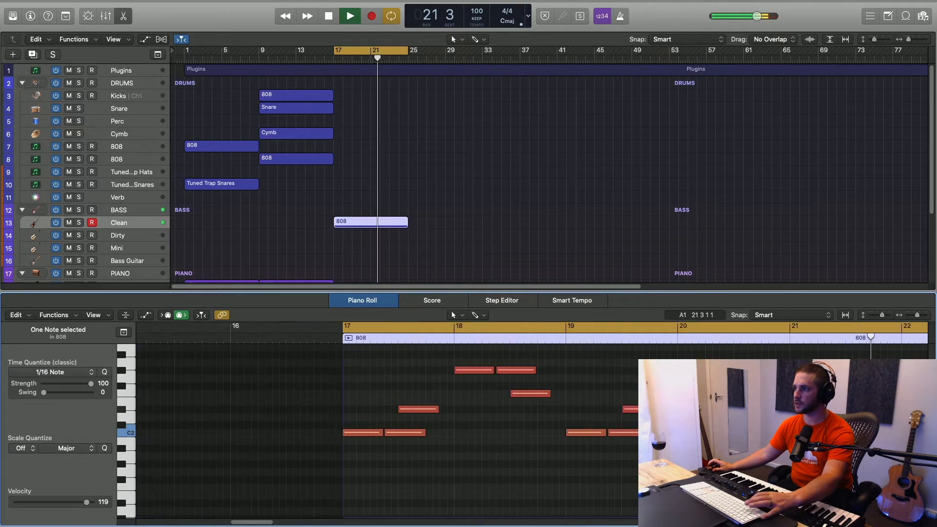
{"action": "key", "text": "space"}
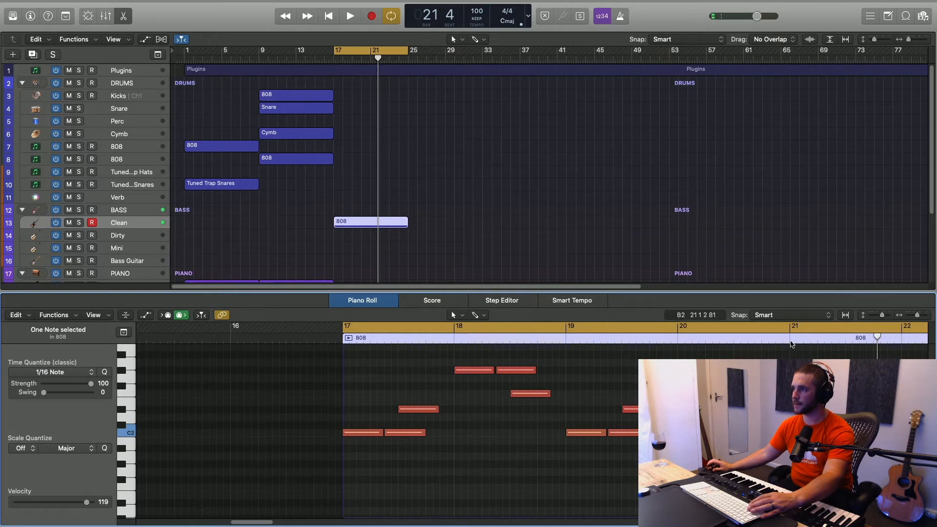
{"action": "key", "text": "space"}
{"action": "scroll", "coordinate": [488, 415], "scroll_direction": "up", "scroll_amount": 3}
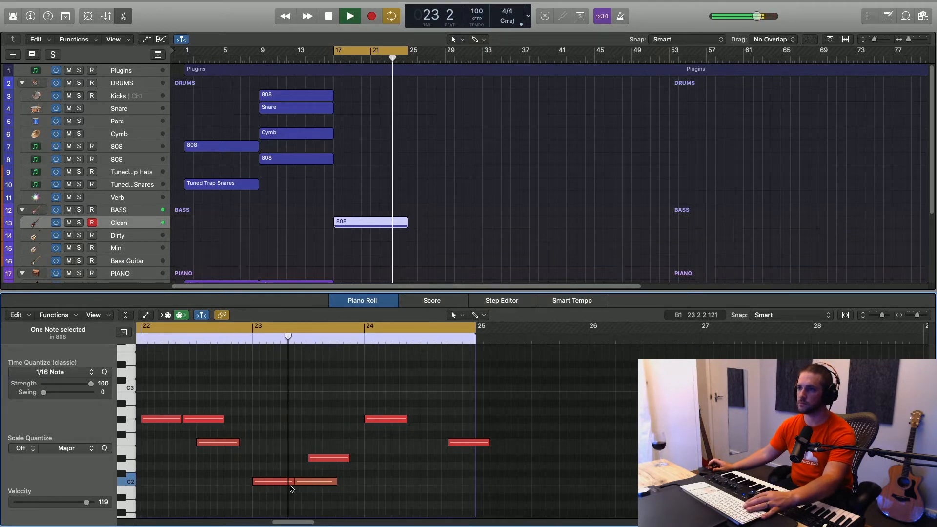
{"action": "key", "text": "space"}
{"action": "left_click", "coordinate": [291, 486]}
{"action": "left_click_drag", "start_coordinate": [291, 489], "coordinate": [289, 488]}
{"action": "left_click", "coordinate": [253, 341]}
{"action": "key", "text": "space"}
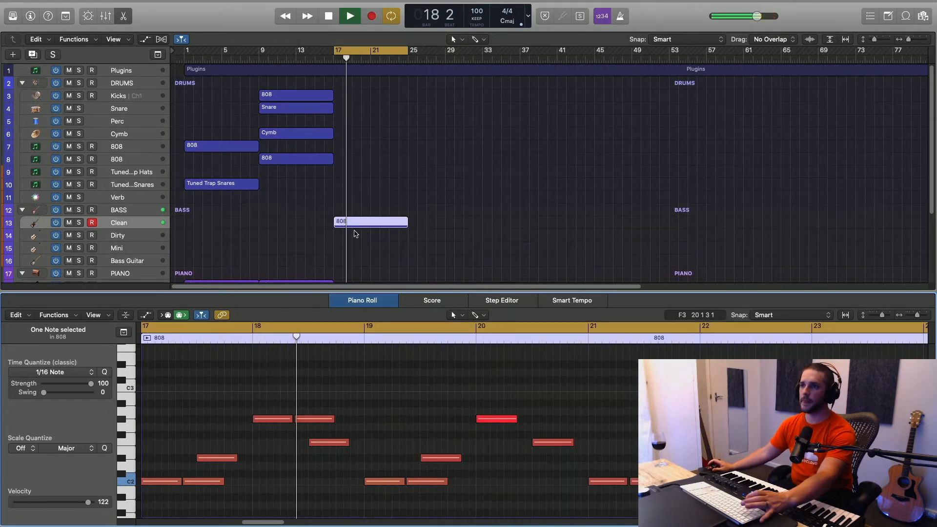
{"action": "key", "text": "space"}
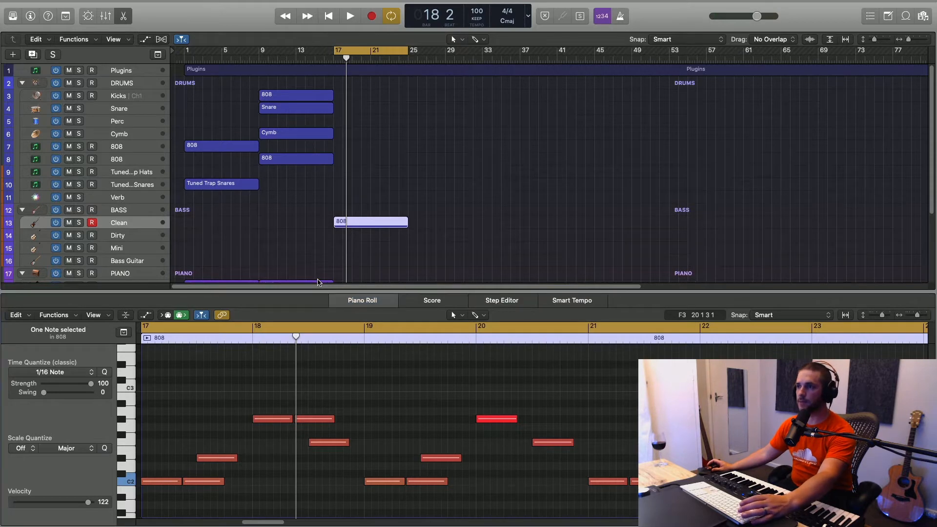
Inspect the Massive instrument's patch on the Clean channel from the mixer.
{"action": "key", "text": "super+2"}
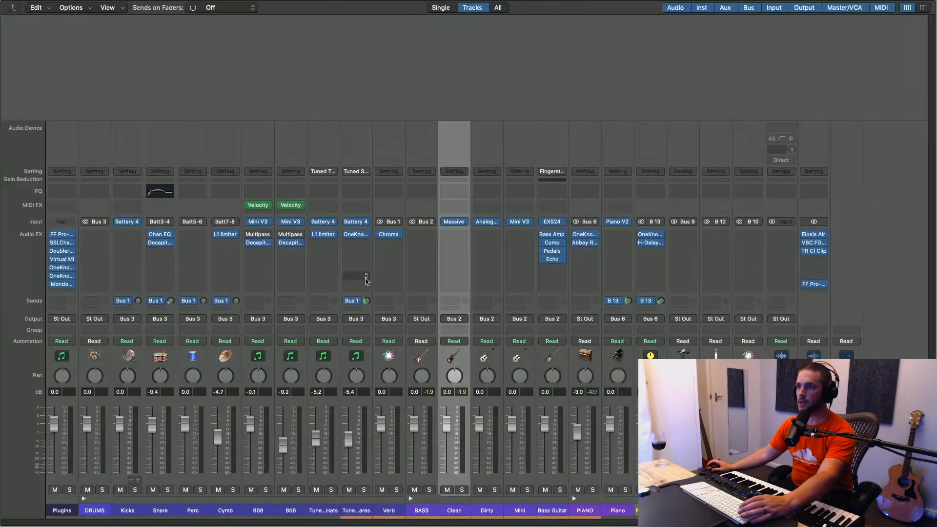
{"action": "left_click", "coordinate": [455, 223]}
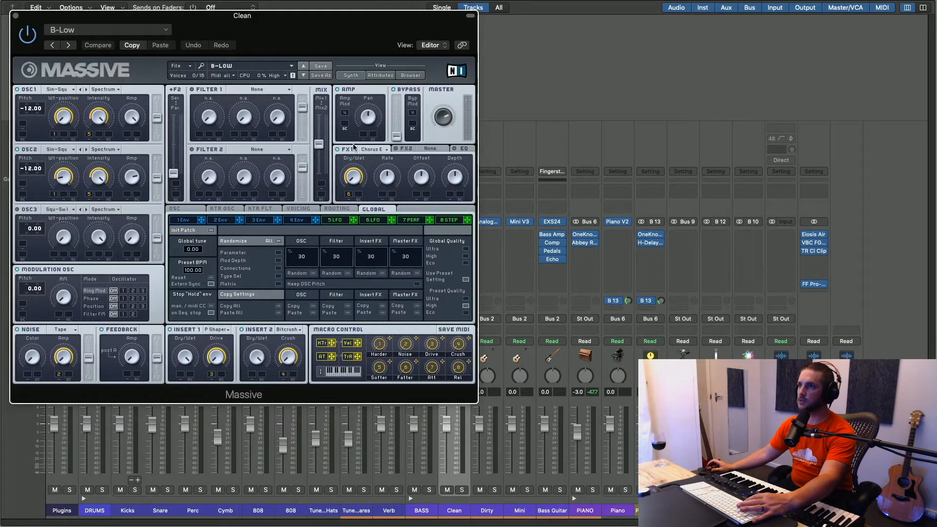
{"action": "left_click", "coordinate": [16, 16]}
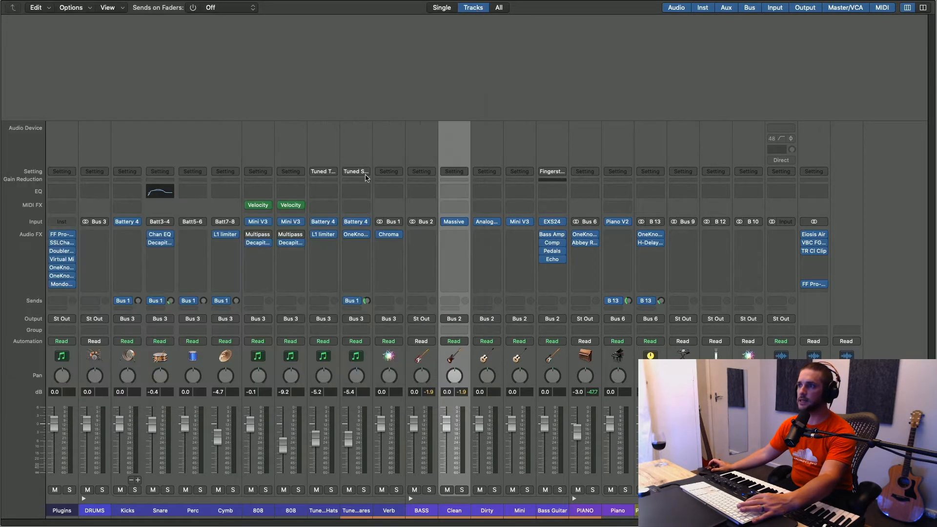
Insert the Syntorus 2 modulation effect in the Clean channel's first audio effect slot.
{"action": "left_click", "coordinate": [455, 236]}
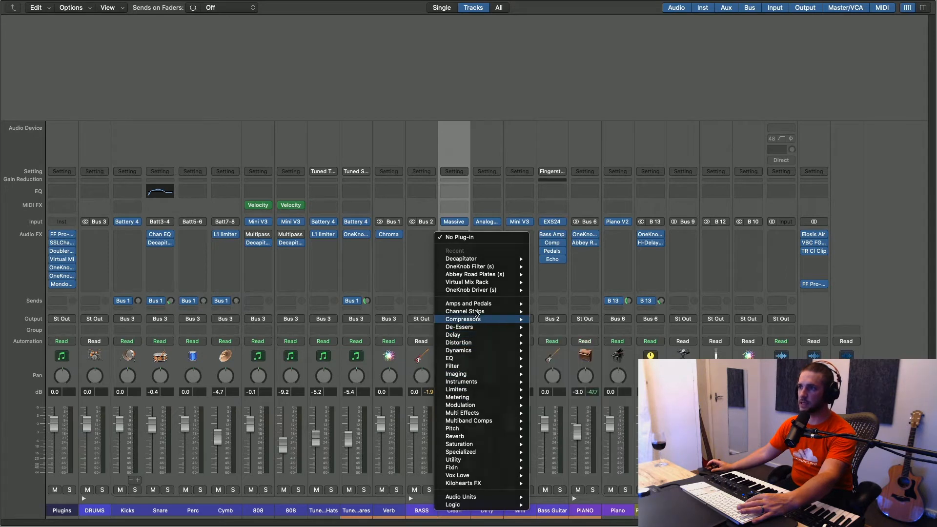
{"action": "key", "text": "Escape"}
{"action": "left_click", "coordinate": [462, 234]}
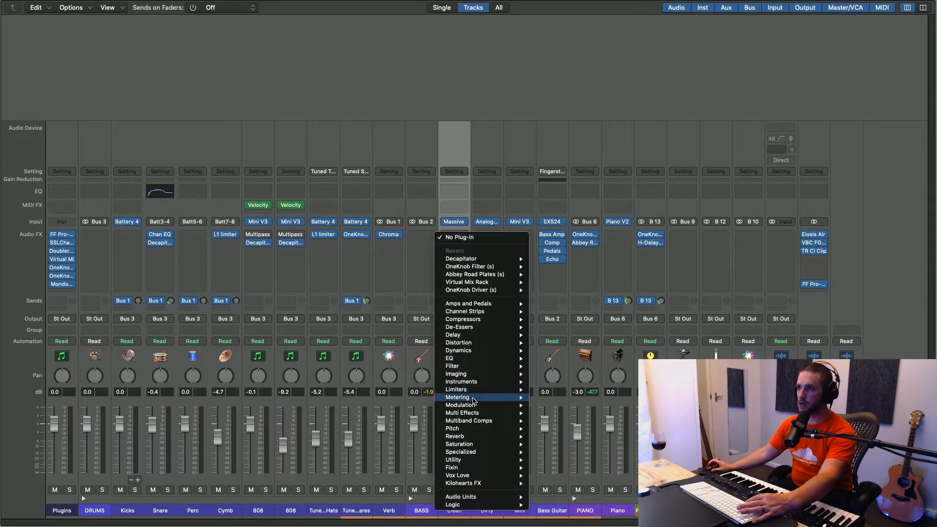
{"action": "mouse_move", "coordinate": [472, 408]}
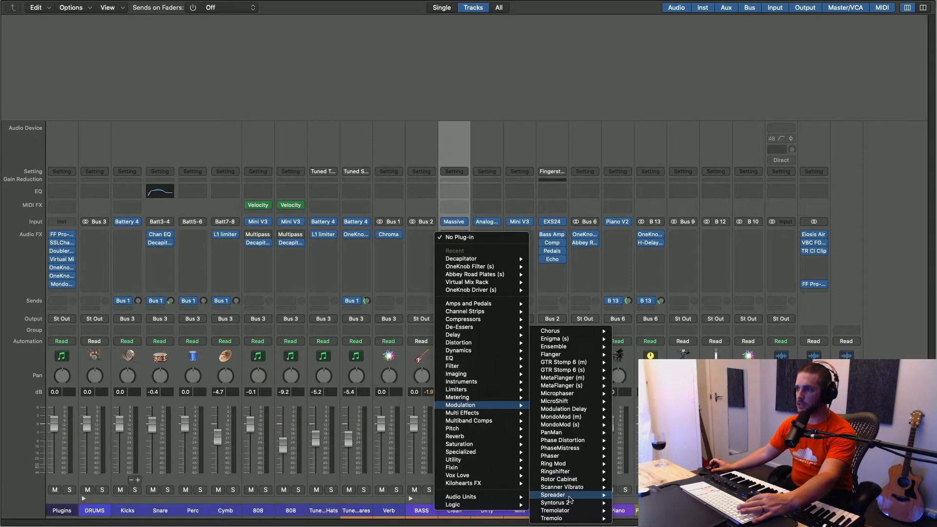
{"action": "mouse_move", "coordinate": [577, 505]}
{"action": "left_click", "coordinate": [630, 504]}
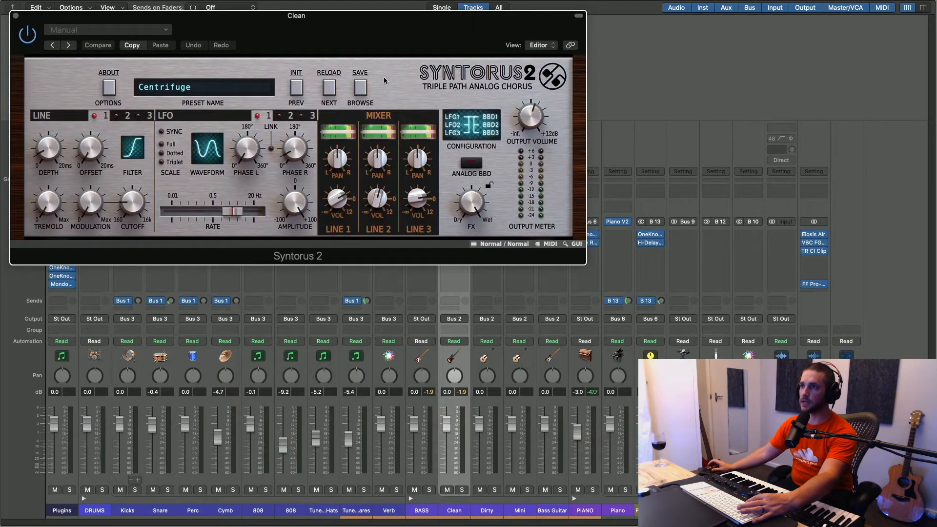
Audition Syntorus 2 presets such as Light N Creamy 2, Light Dual Chorus, Solina on Steroids and Vintage Organ, and load Warm Pad.
{"action": "left_click_drag", "start_coordinate": [340, 32], "coordinate": [425, 164]}
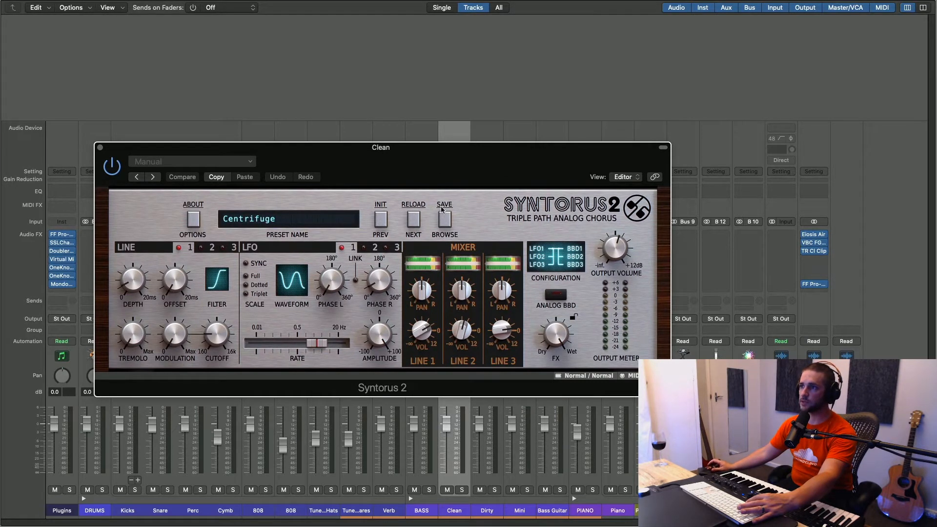
{"action": "left_click", "coordinate": [288, 218]}
{"action": "scroll", "coordinate": [630, 491], "scroll_direction": "right", "scroll_amount": 5}
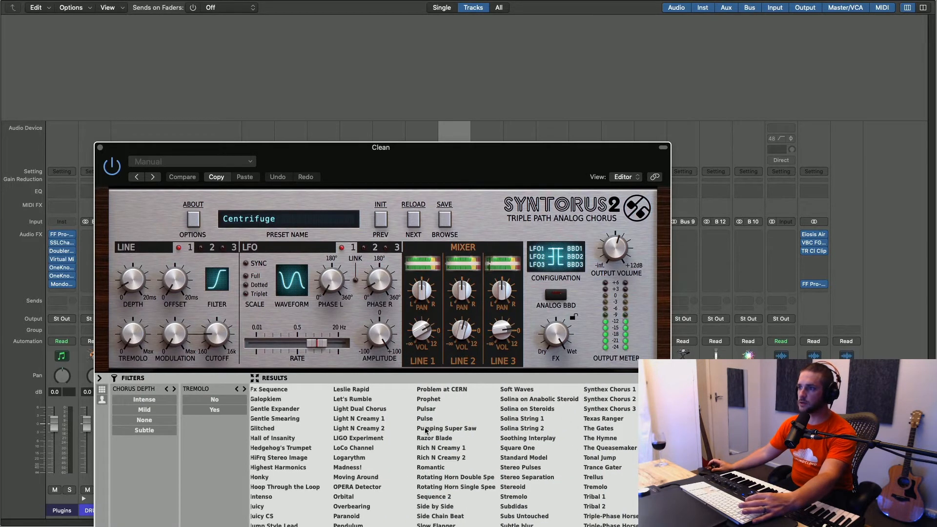
{"action": "left_click", "coordinate": [426, 431]}
{"action": "left_click", "coordinate": [361, 431]}
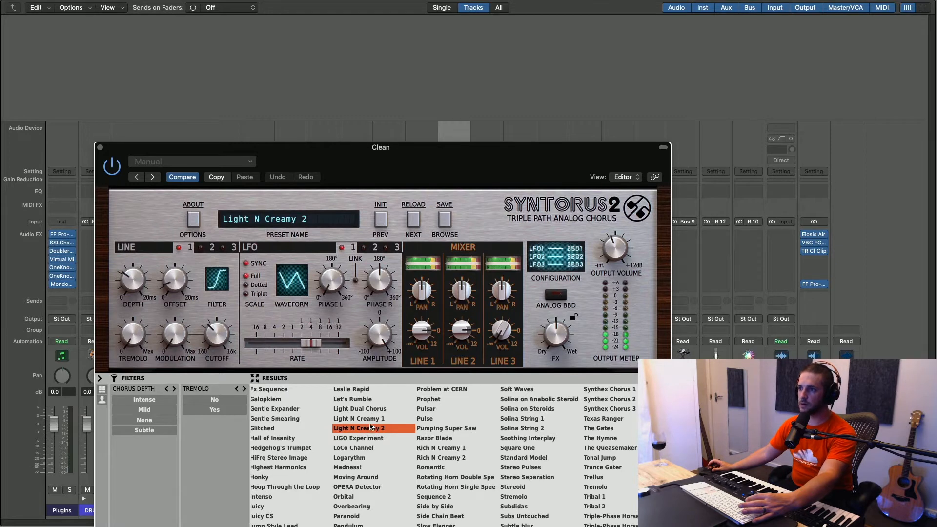
{"action": "left_click", "coordinate": [369, 409]}
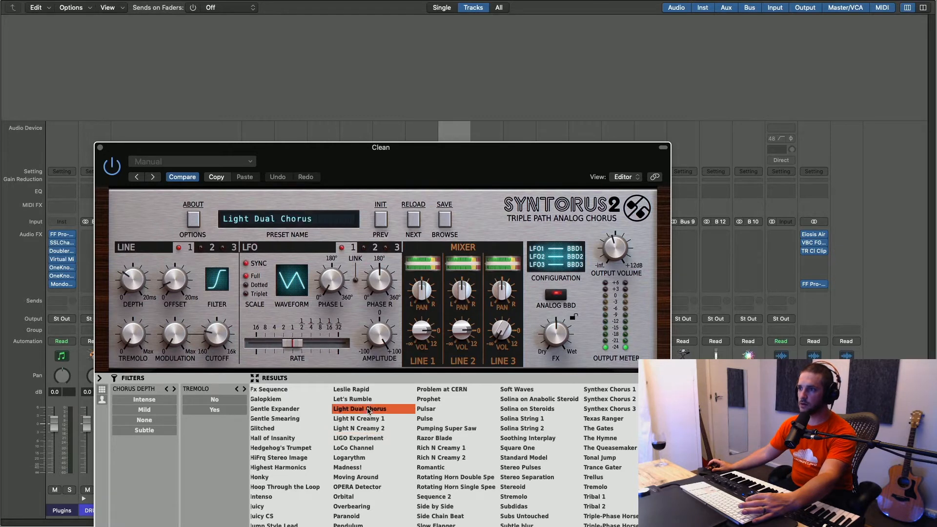
{"action": "left_click", "coordinate": [522, 409]}
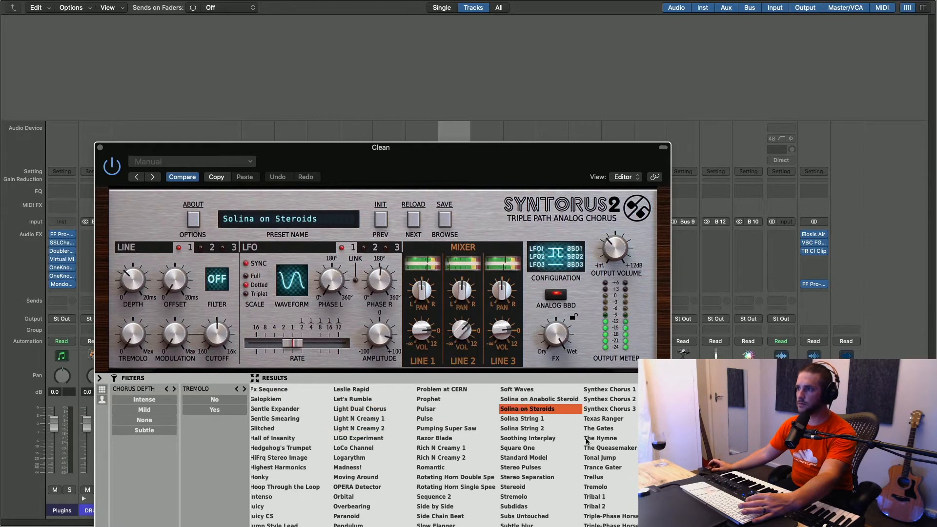
{"action": "left_click", "coordinate": [610, 468]}
{"action": "scroll", "coordinate": [614, 445], "scroll_direction": "right", "scroll_amount": 2}
{"action": "left_click", "coordinate": [610, 429]}
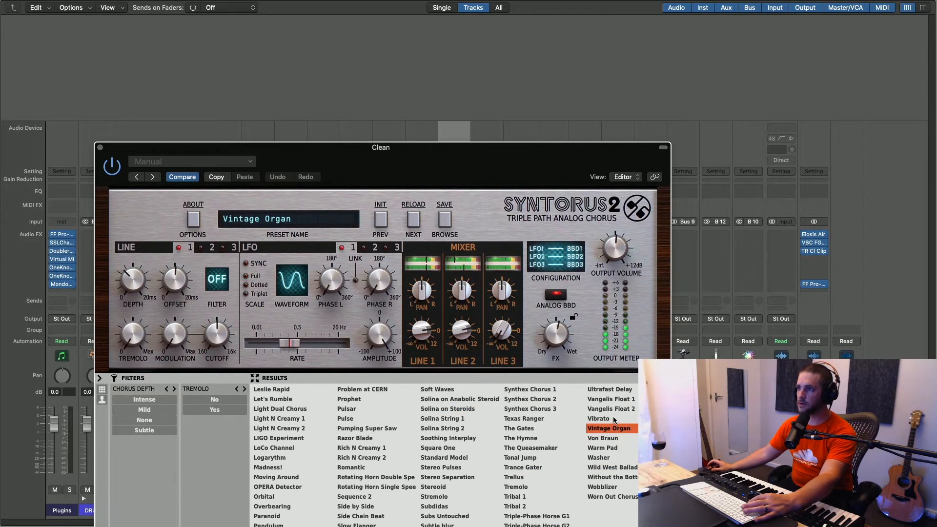
{"action": "left_click", "coordinate": [604, 450]}
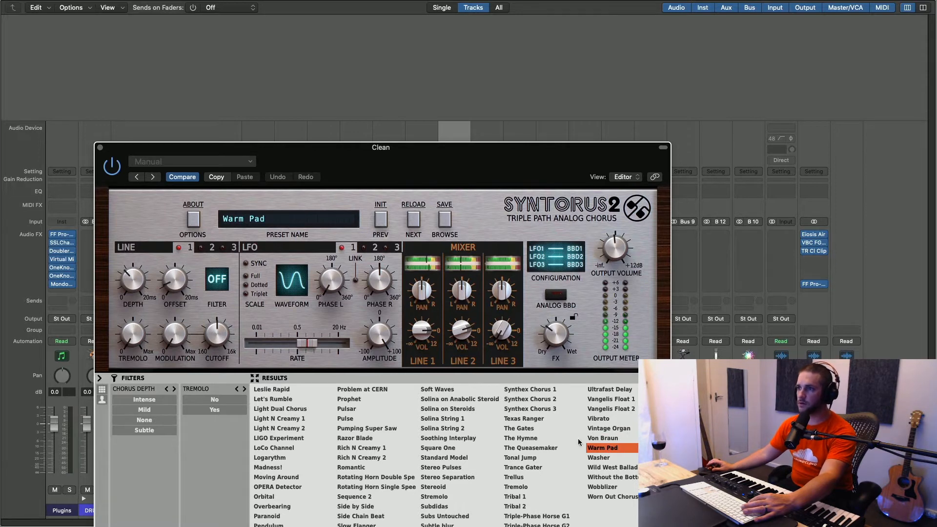
{"action": "left_click", "coordinate": [101, 147]}
Raise the Rel macro slightly in the Clean channel's Massive patch and return to the arrangement.
{"action": "left_click", "coordinate": [459, 222]}
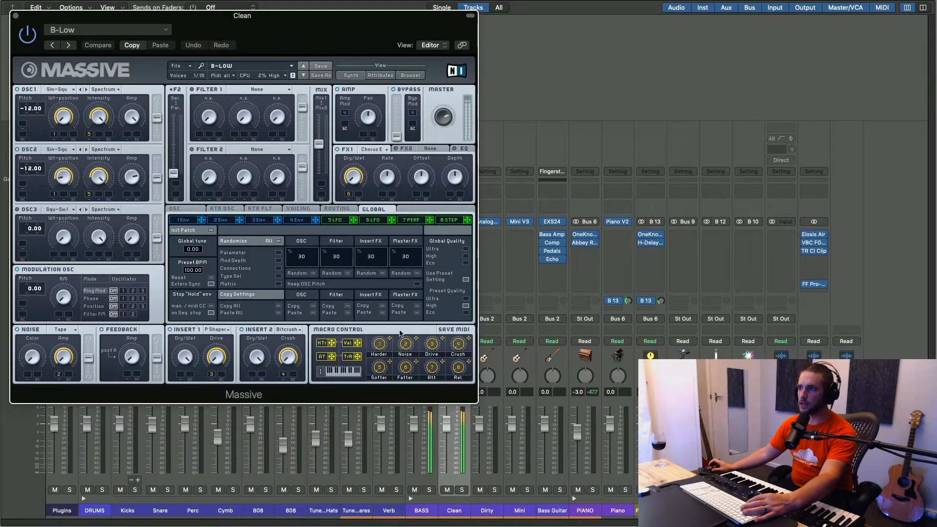
{"action": "left_click_drag", "start_coordinate": [453, 373], "coordinate": [461, 359]}
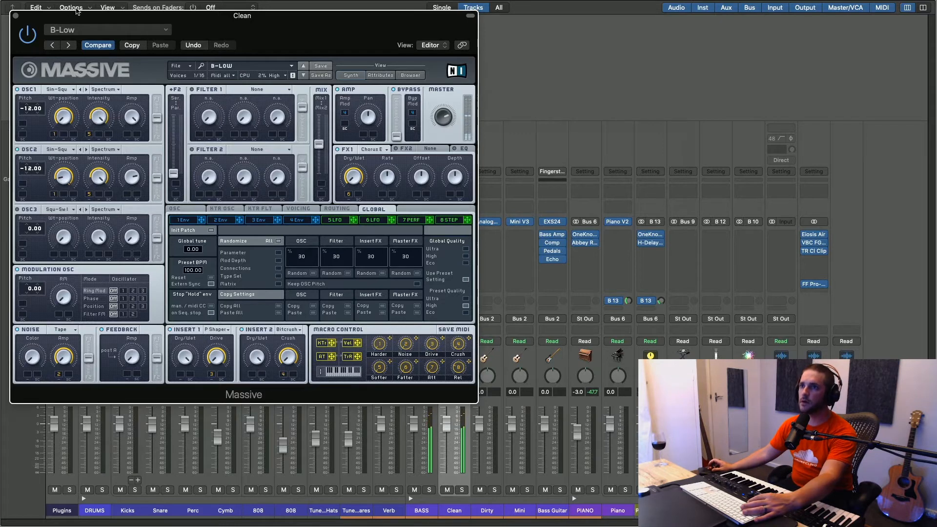
{"action": "left_click", "coordinate": [16, 17]}
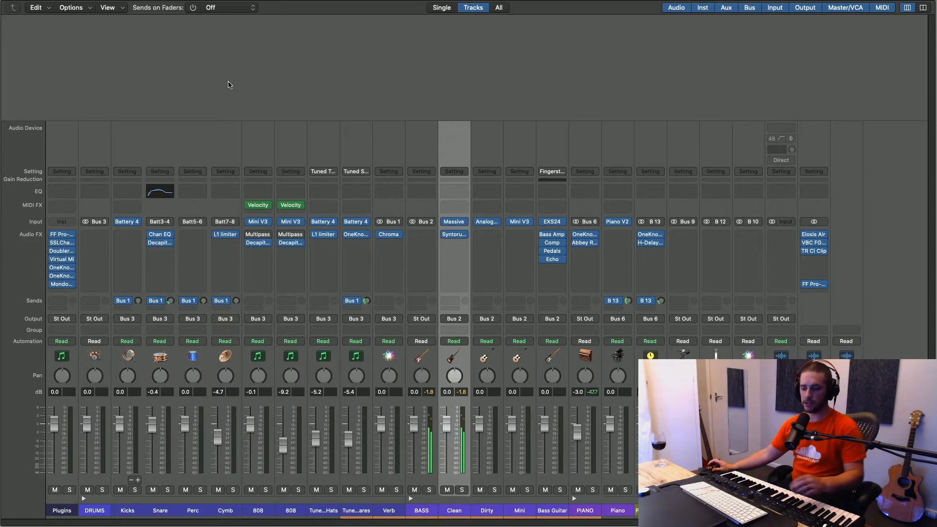
{"action": "key", "text": "super+2"}
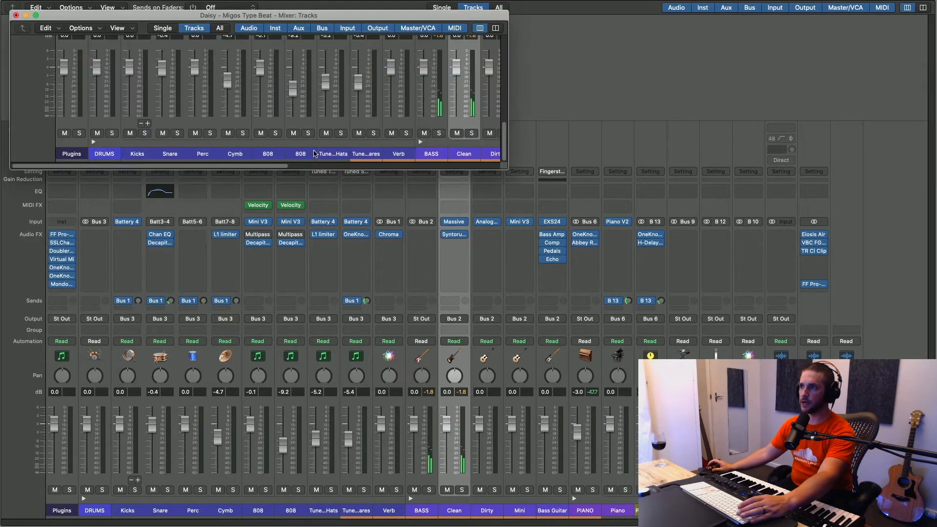
{"action": "left_click", "coordinate": [16, 15]}
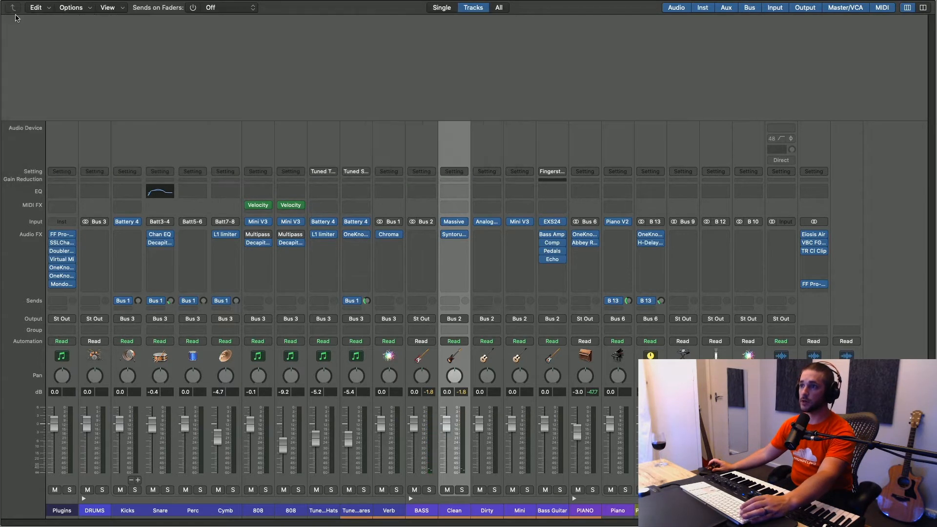
{"action": "key", "text": "super+w"}
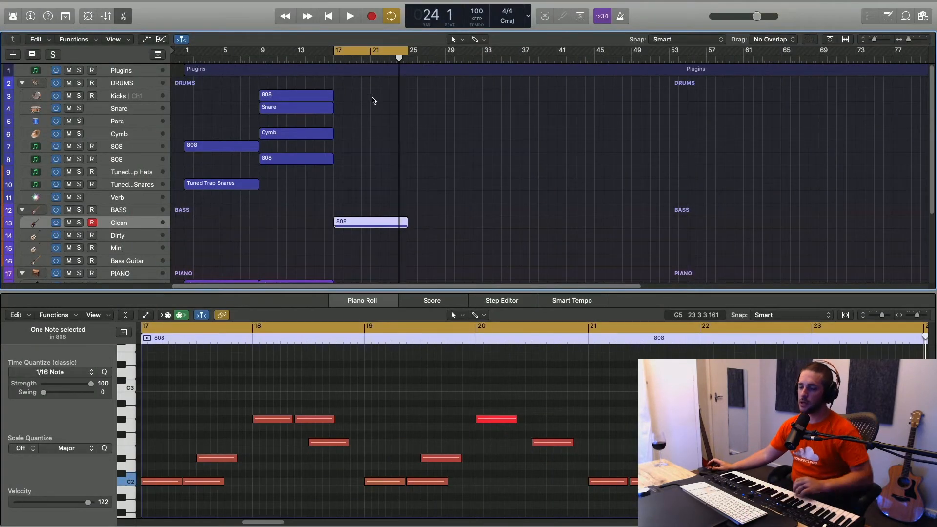
{"action": "key", "text": "space"}
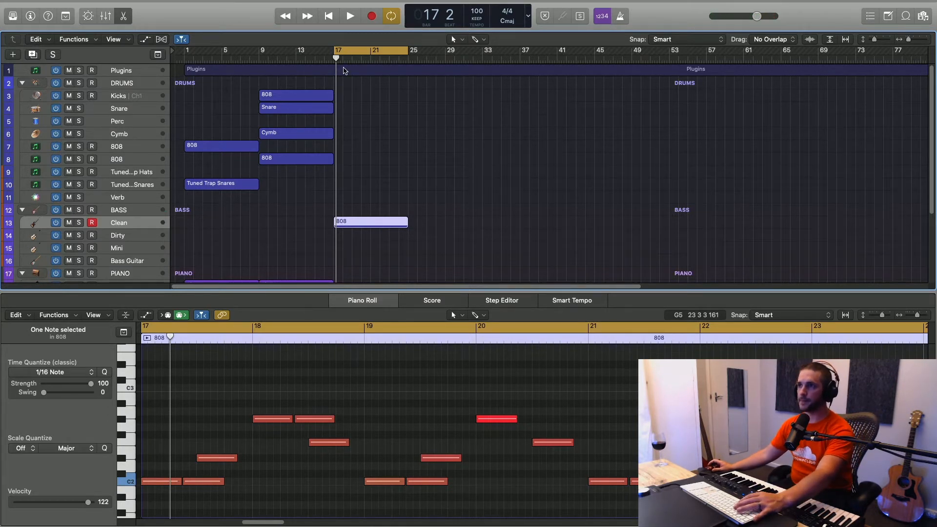
{"action": "key", "text": "r"}
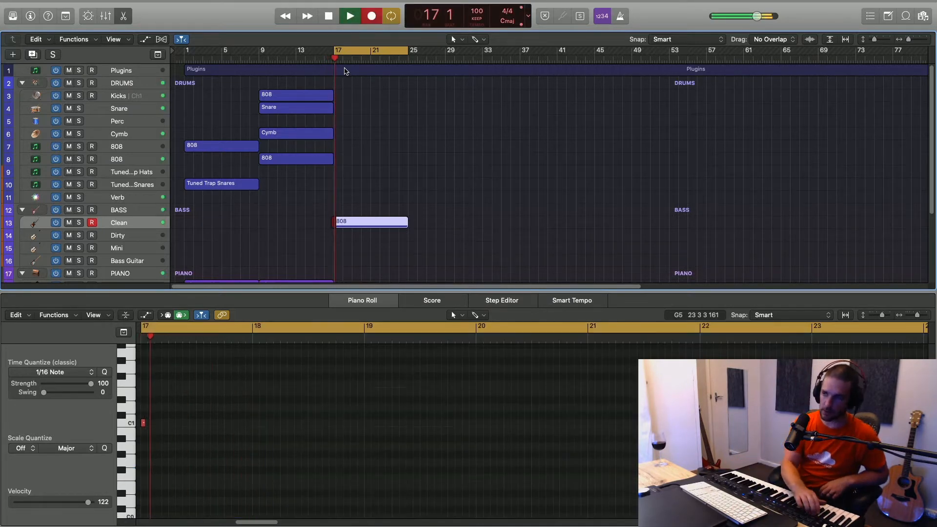
{"action": "key", "text": "space"}
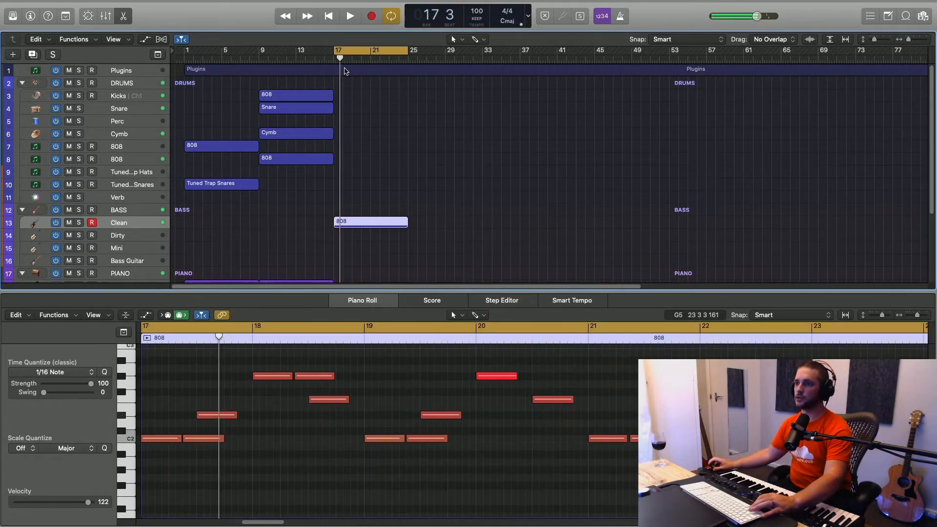
Record a kick pattern on the Kicks track across bars 17 to 24, and play it from bar 17.
{"action": "left_click", "coordinate": [130, 94]}
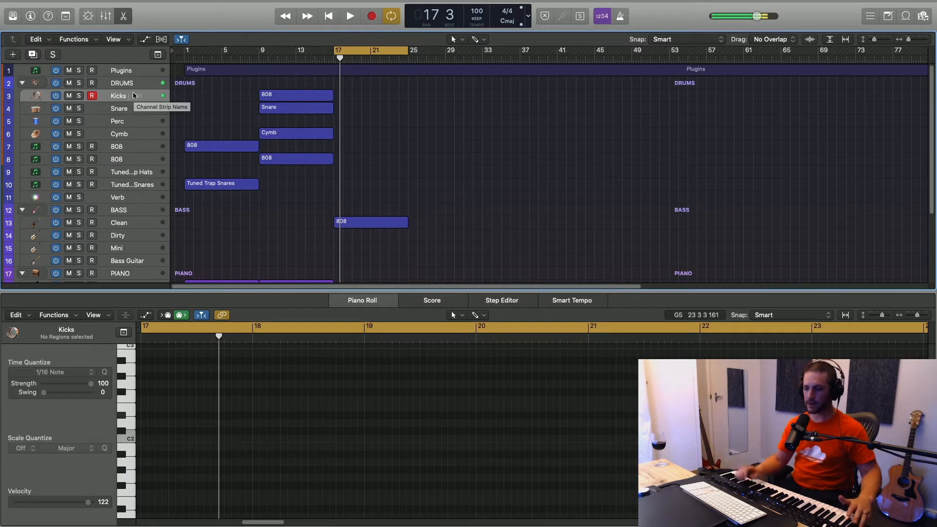
{"action": "key", "text": "r"}
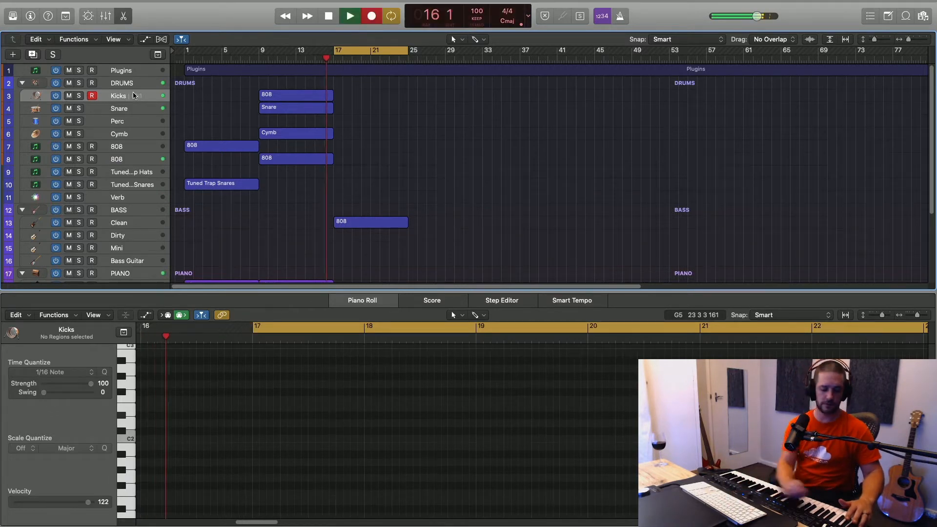
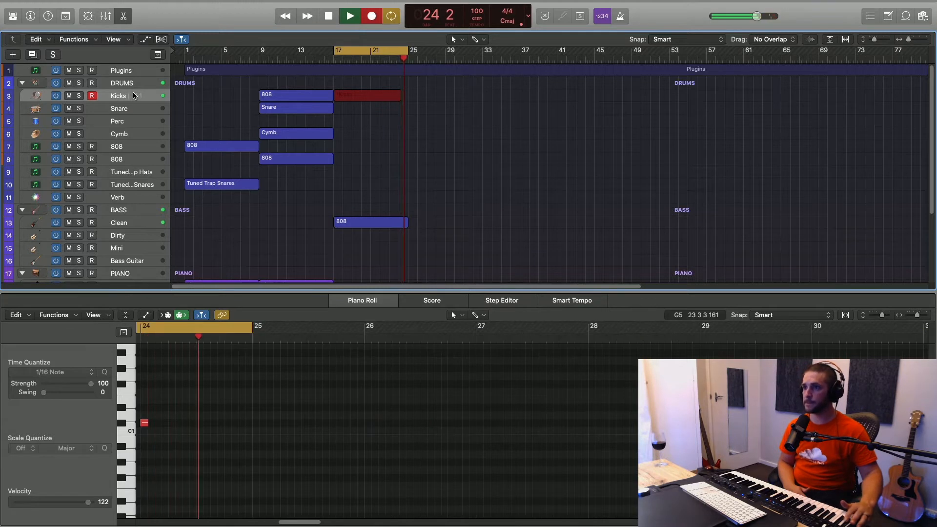
{"action": "key", "text": "space"}
{"action": "key", "text": "space"}
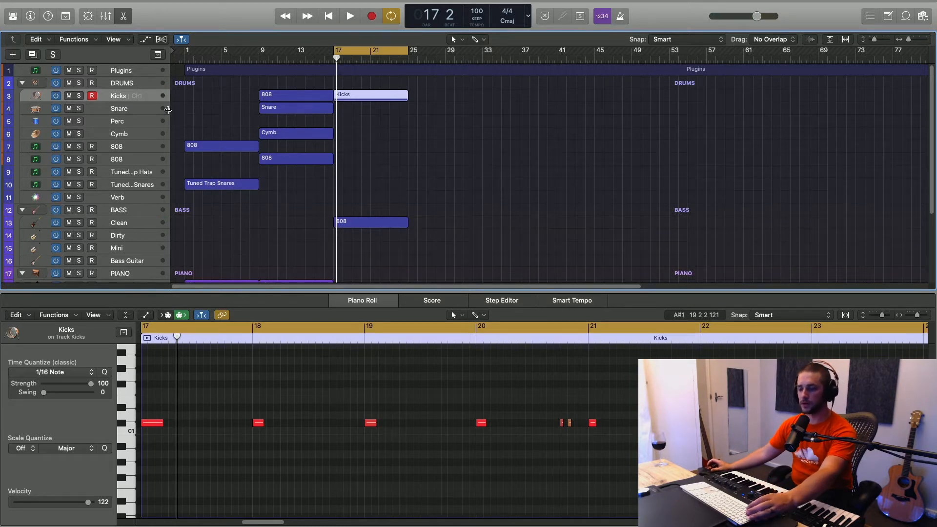
Rename the Perc track as Kick 2.
{"action": "double_click", "coordinate": [117, 121]}
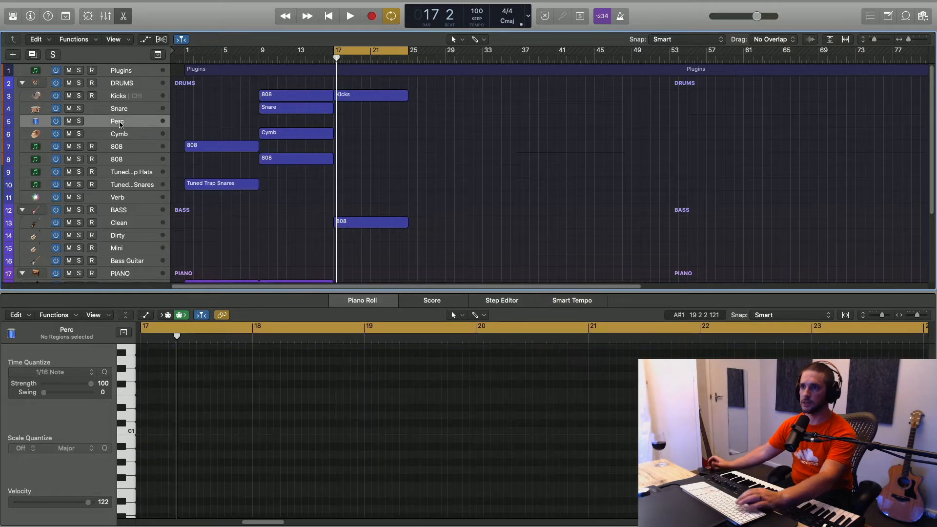
{"action": "type", "text": "Kick"}
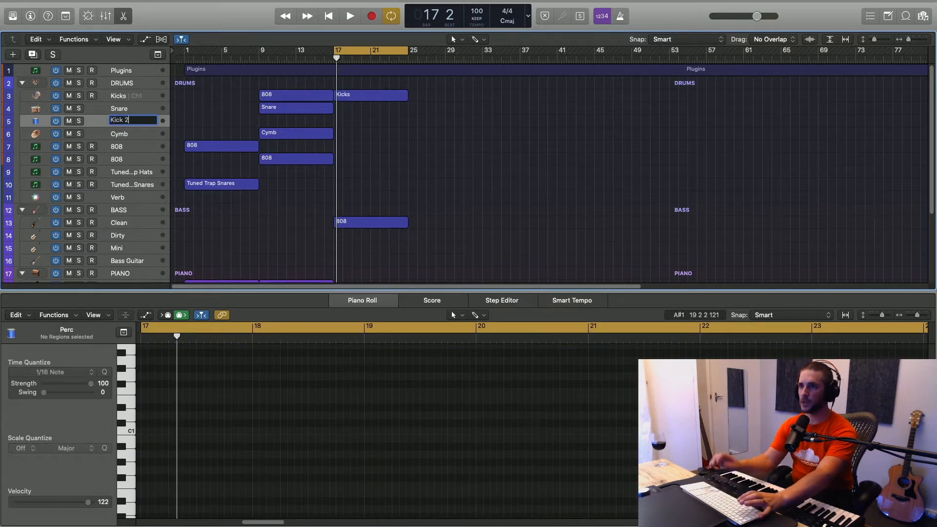
{"action": "type", "text": " 2"}
{"action": "key", "text": "Return"}
Route the Kick cell in row A, column 2 of the Kicks track's Battery 4 kit to direct output St 5/6.
{"action": "left_click", "coordinate": [135, 99]}
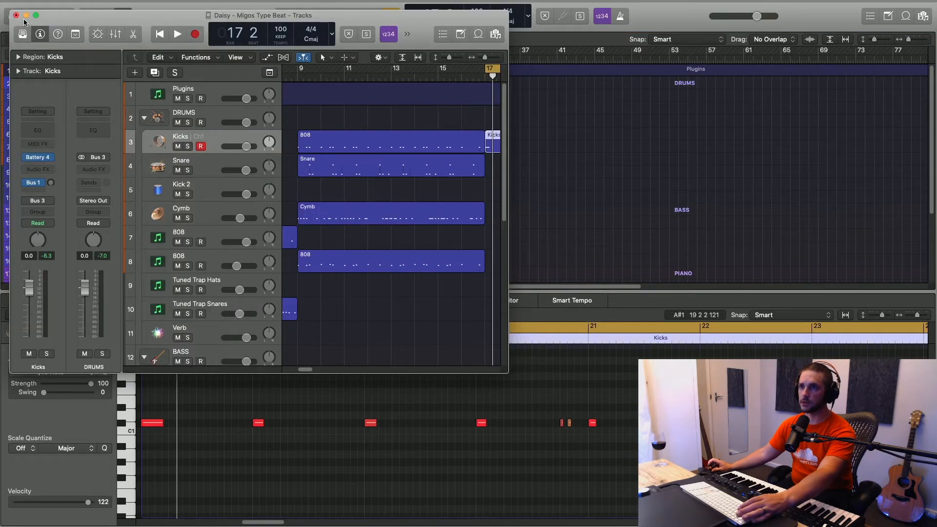
{"action": "left_click", "coordinate": [16, 16]}
{"action": "key", "text": "super+2"}
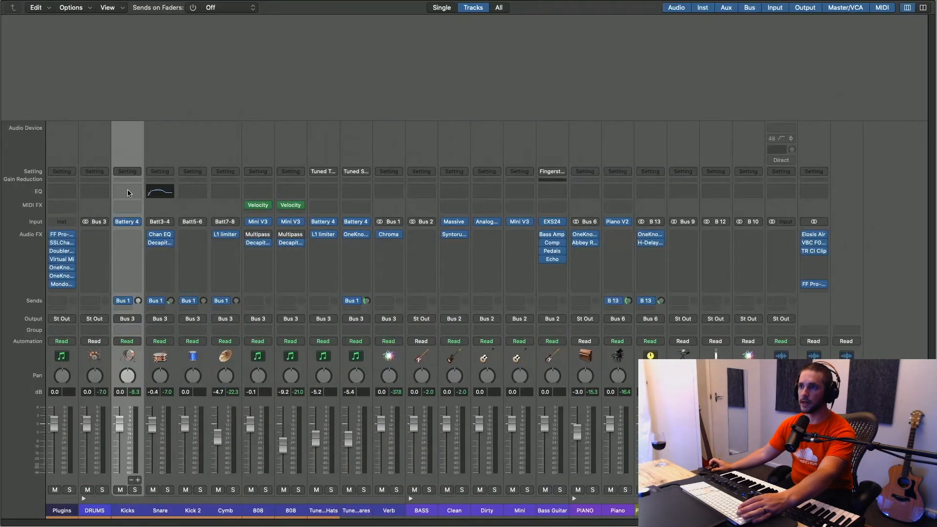
{"action": "left_click", "coordinate": [130, 223]}
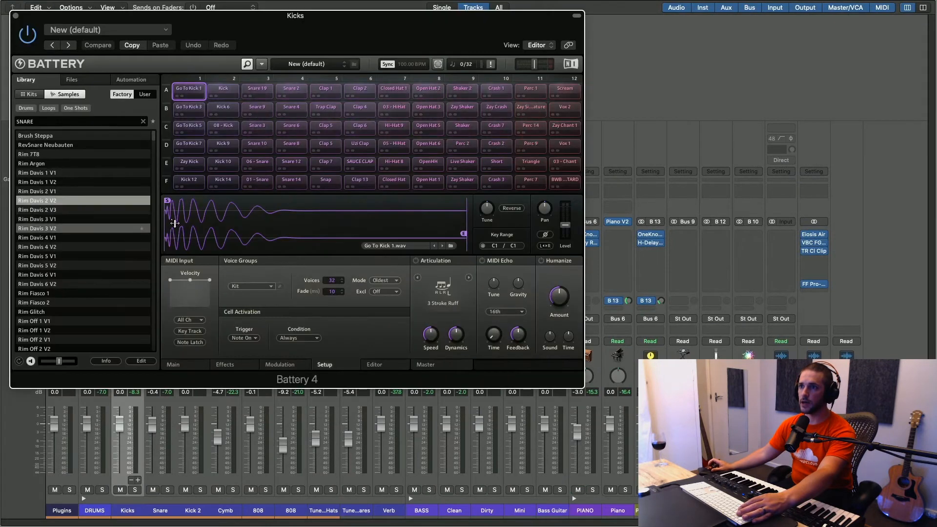
{"action": "left_click", "coordinate": [224, 94]}
{"action": "right_click", "coordinate": [225, 95]}
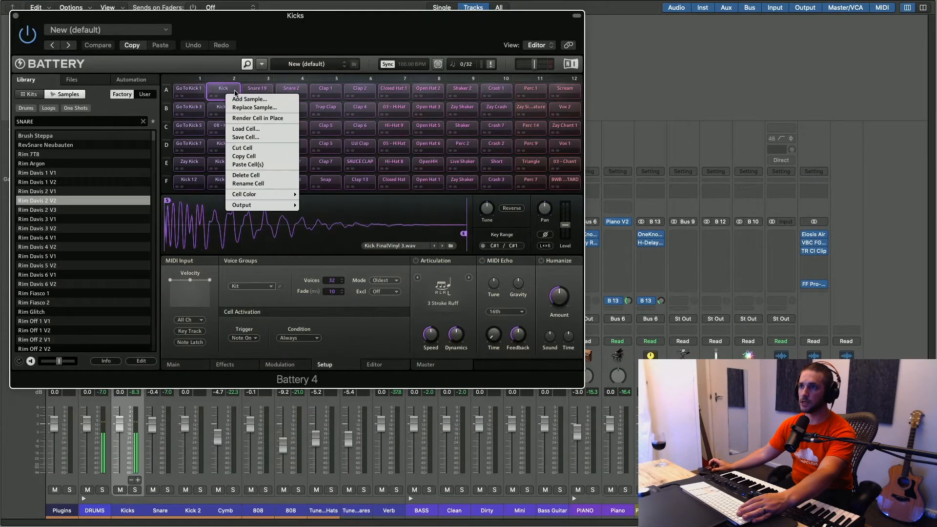
{"action": "mouse_move", "coordinate": [260, 194]}
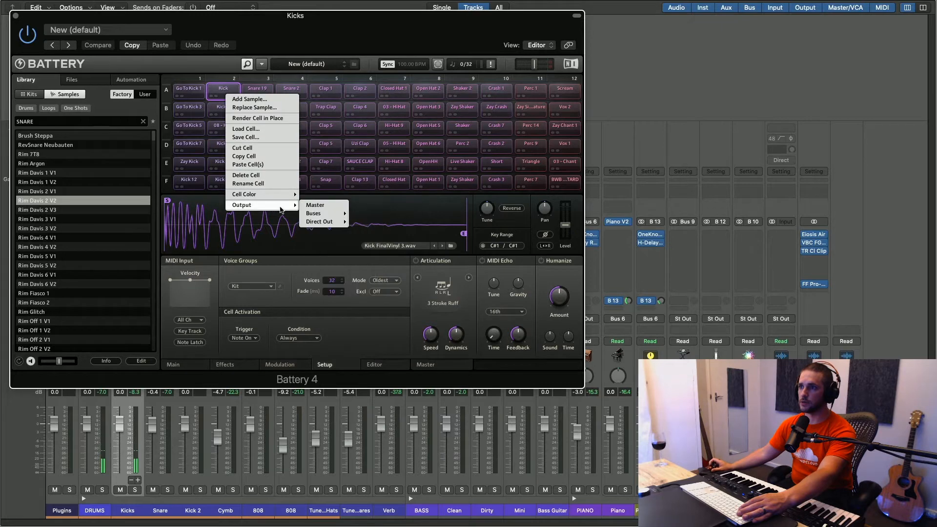
{"action": "mouse_move", "coordinate": [336, 222]}
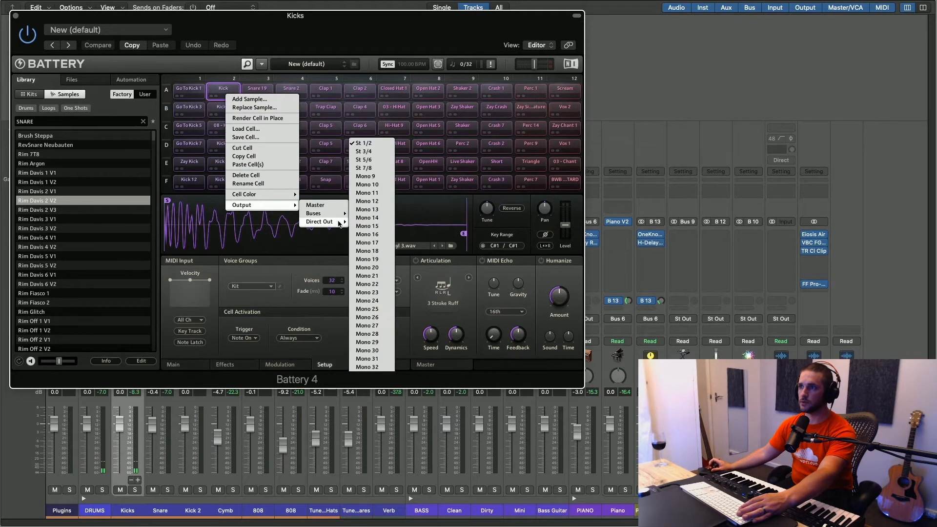
{"action": "left_click", "coordinate": [372, 161]}
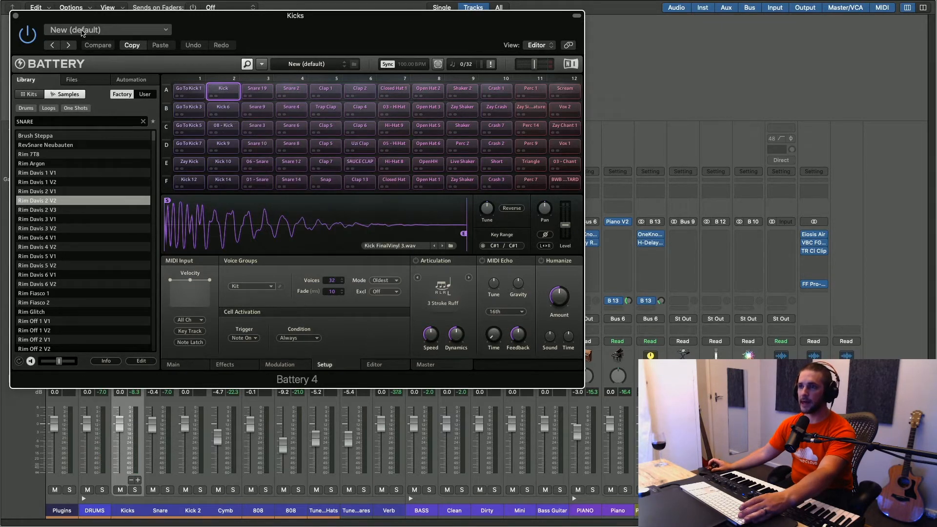
{"action": "key", "text": "super+2"}
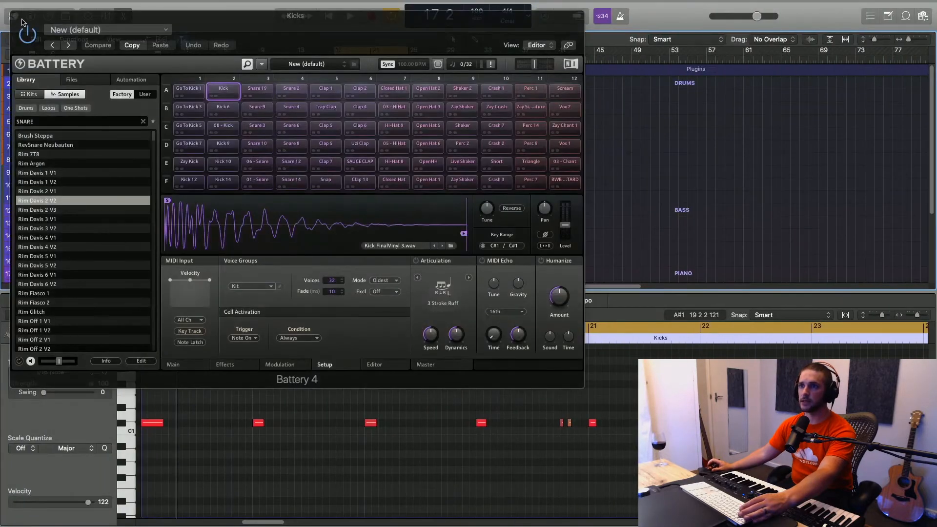
{"action": "left_click", "coordinate": [14, 18]}
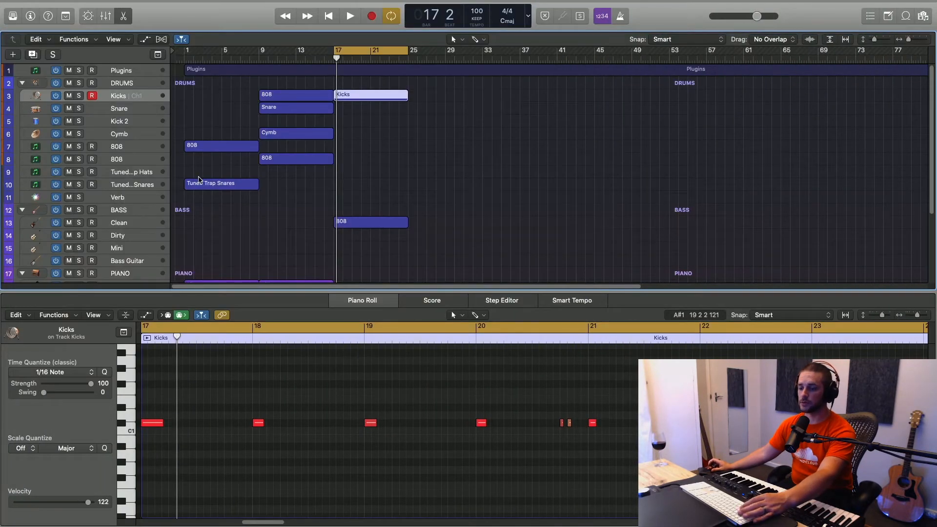
During playback, try the Kicks channel's Bus 1 send and reset it, turn up Kick 2's Bus 1 send, and return to the arrangement.
{"action": "key", "text": "super+2"}
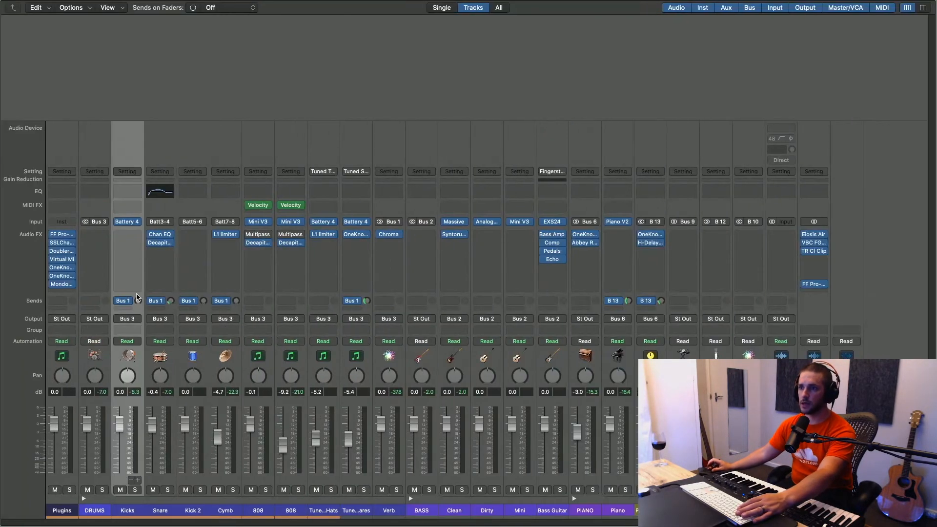
{"action": "key", "text": "space"}
{"action": "left_click_drag", "start_coordinate": [138, 301], "coordinate": [140, 294]}
{"action": "left_click", "coordinate": [139, 301], "text": "alt"}
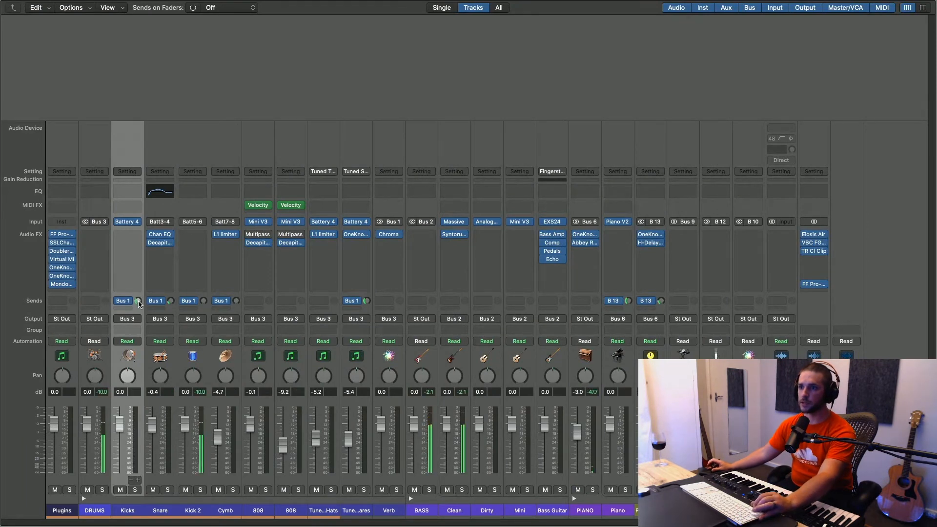
{"action": "left_click", "coordinate": [203, 301], "text": "alt"}
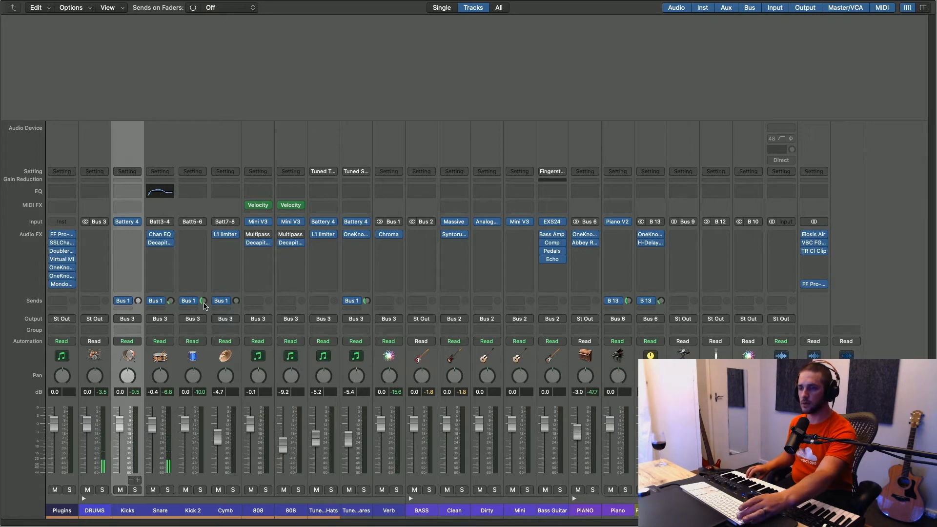
{"action": "key", "text": "super+w"}
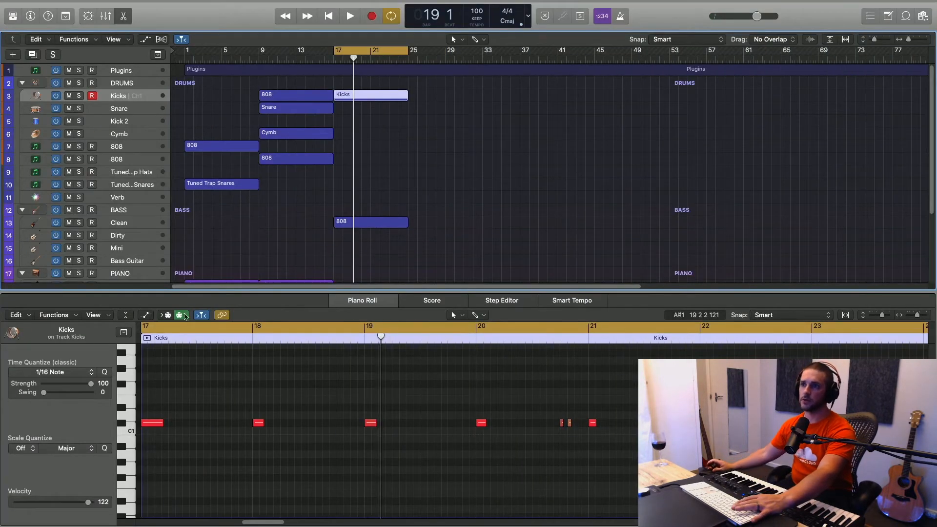
Record a snare pattern on the Snare track across bars 17 to 24.
{"action": "left_click", "coordinate": [125, 112]}
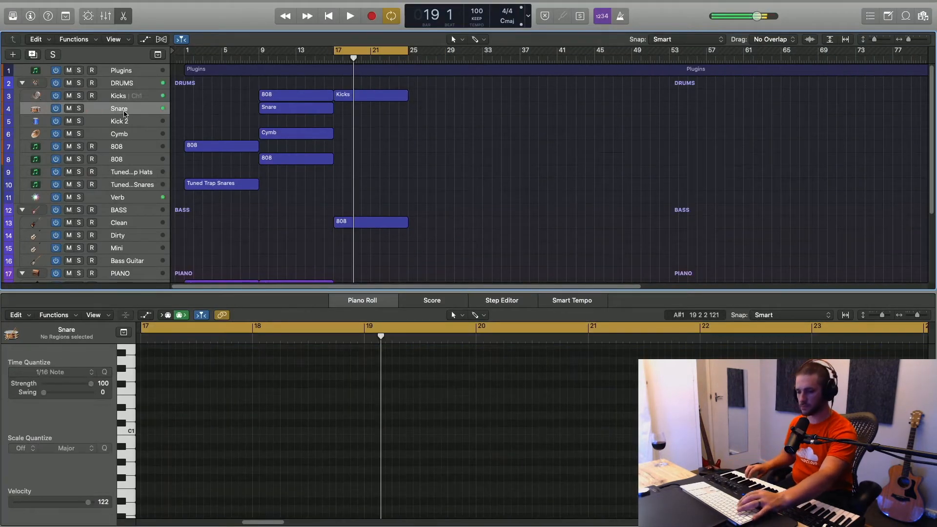
{"action": "key", "text": "space"}
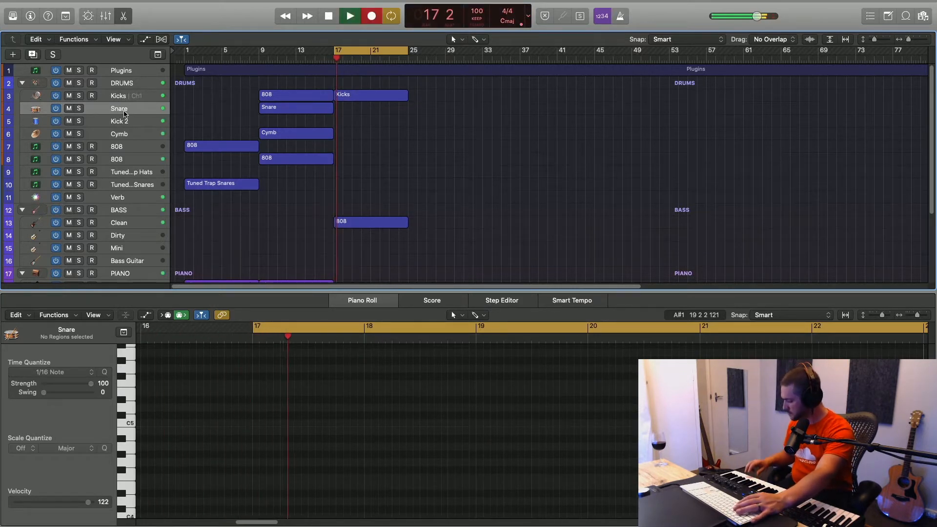
{"action": "key", "text": "r"}
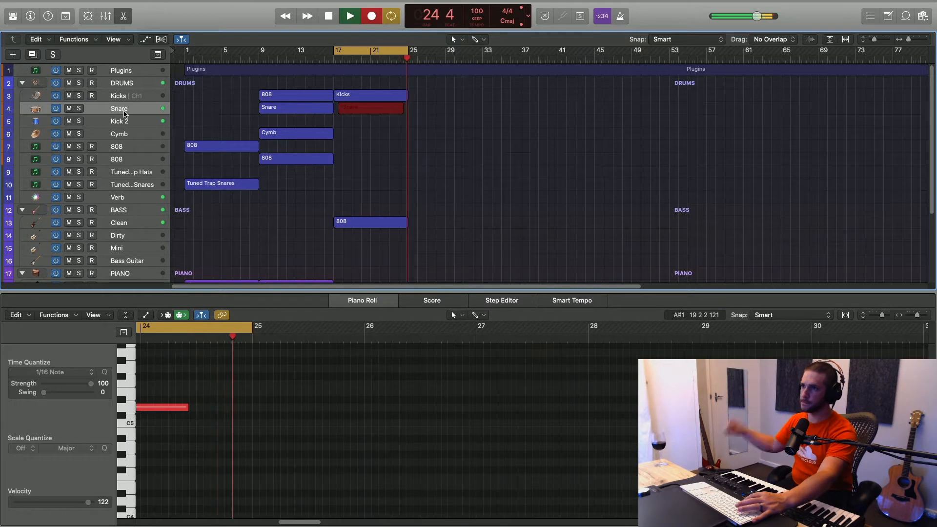
{"action": "key", "text": "space"}
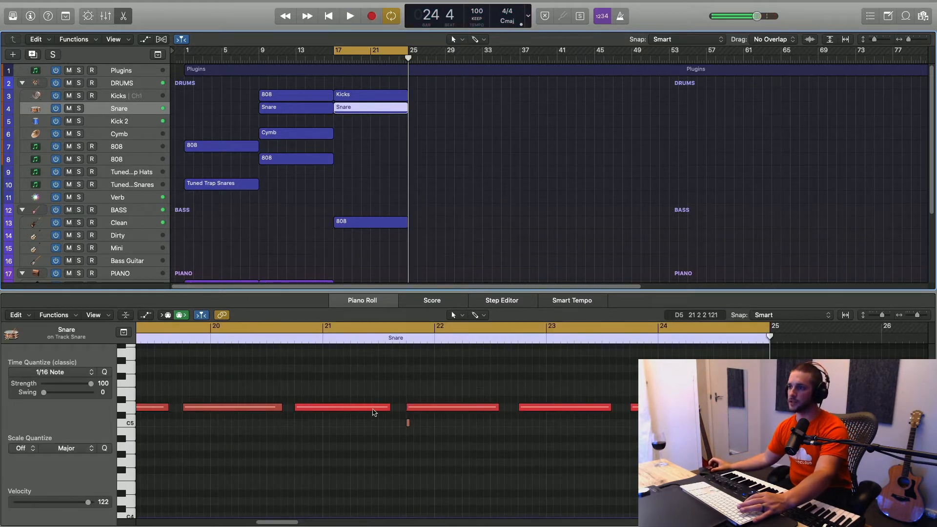
Delete the stray short C5 note and the long note starting just before bar 21 from the new Snare region, and play it back.
{"action": "left_click", "coordinate": [408, 423]}
{"action": "scroll", "coordinate": [464, 366], "scroll_direction": "left", "scroll_amount": 5}
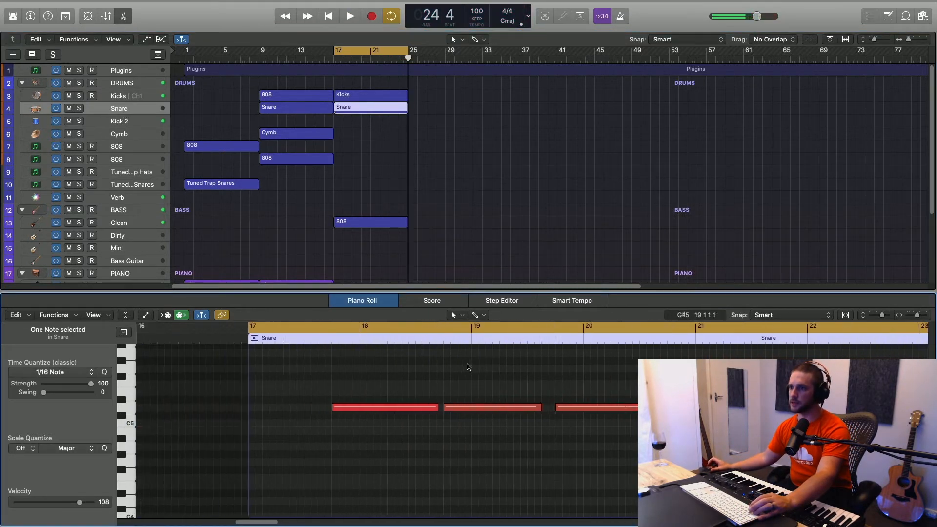
{"action": "scroll", "coordinate": [466, 367], "scroll_direction": "left", "scroll_amount": 4}
{"action": "scroll", "coordinate": [467, 366], "scroll_direction": "right", "scroll_amount": 8}
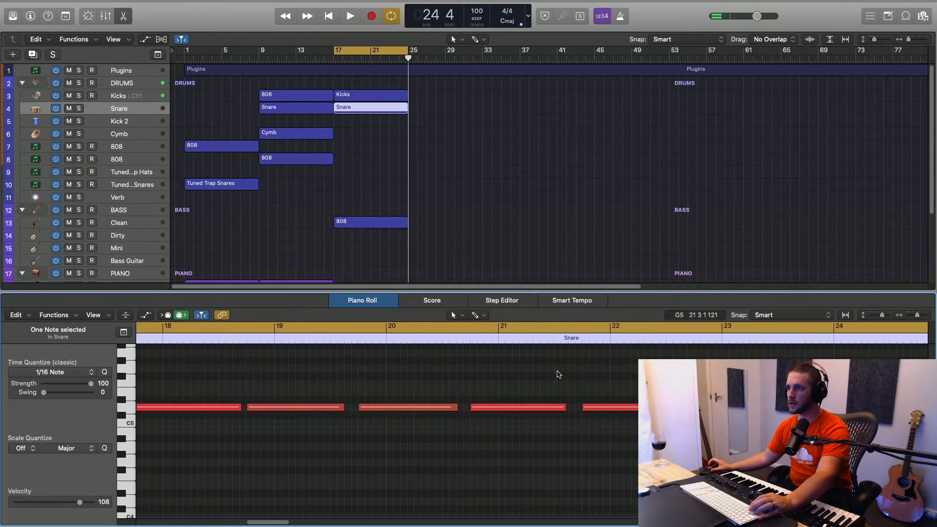
{"action": "scroll", "coordinate": [499, 393], "scroll_direction": "left", "scroll_amount": 2}
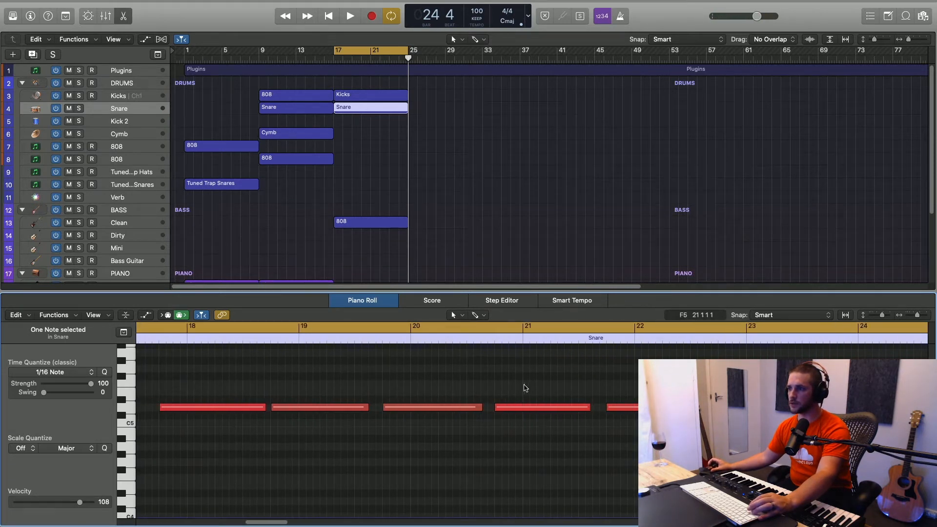
{"action": "left_click", "coordinate": [538, 408]}
{"action": "key", "text": "Delete"}
{"action": "key", "text": "space"}
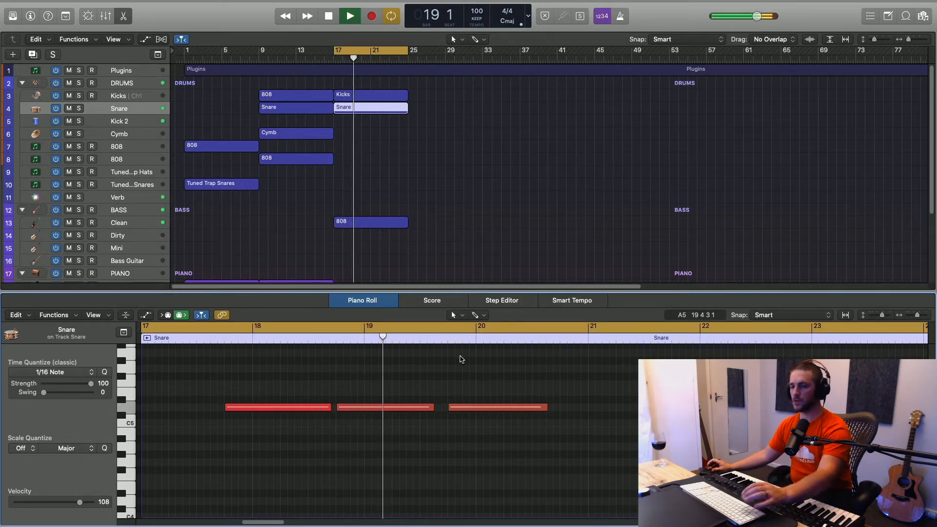
{"action": "key", "text": "space"}
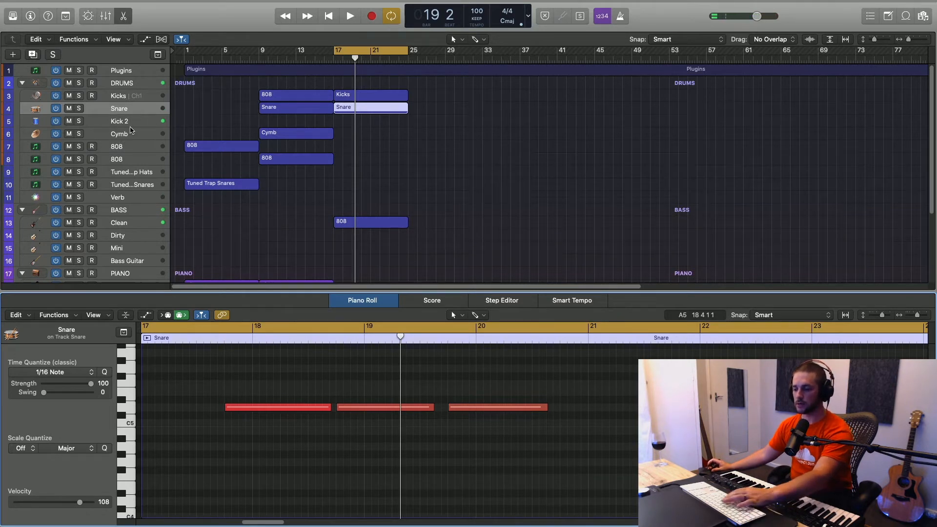
Tune the 06 - Snare cell in the Kicks track's Battery 4 kit down to about -8 semitones during playback, and close the plug-in.
{"action": "key", "text": "i"}
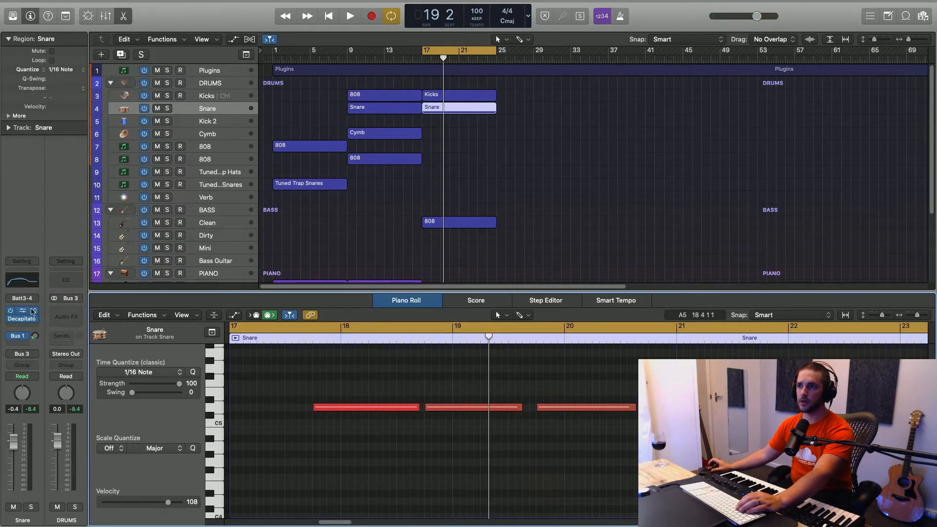
{"action": "left_click", "coordinate": [206, 97]}
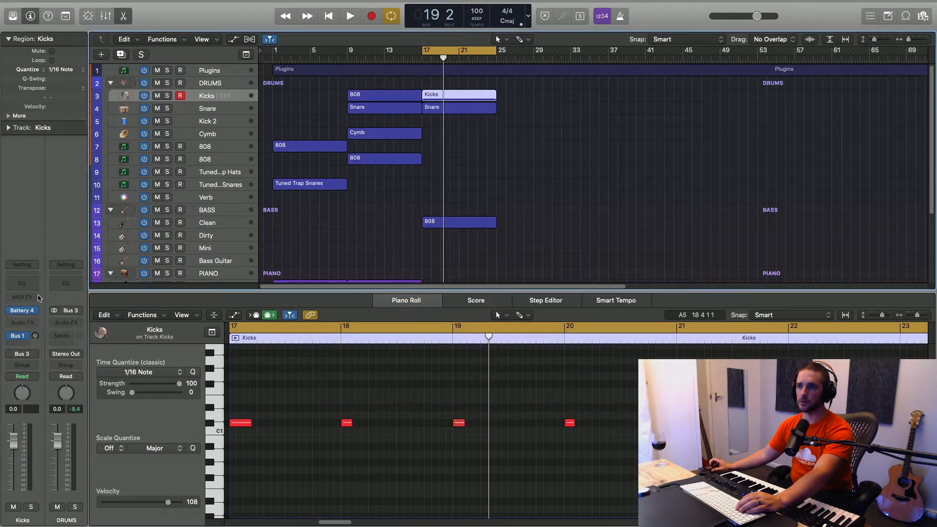
{"action": "left_click", "coordinate": [23, 312]}
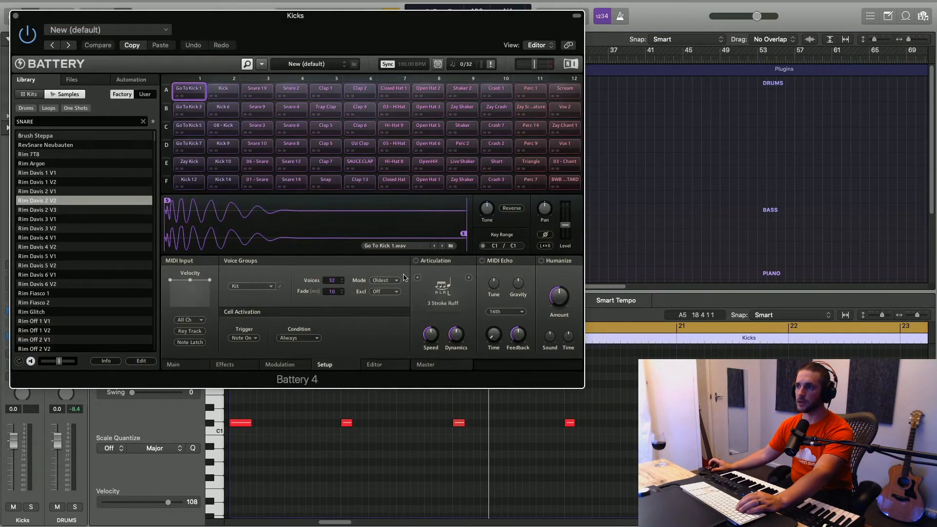
{"action": "key", "text": "space"}
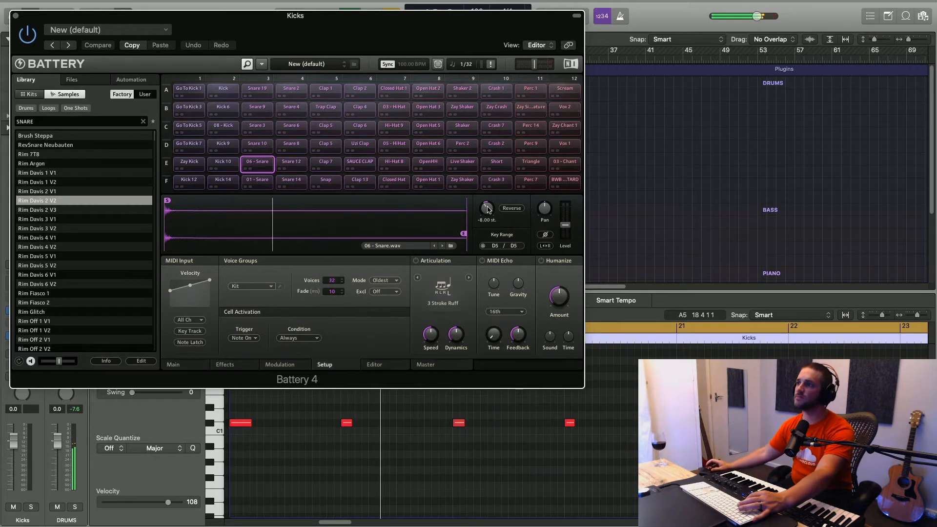
{"action": "left_click_drag", "start_coordinate": [486, 211], "coordinate": [487, 215]}
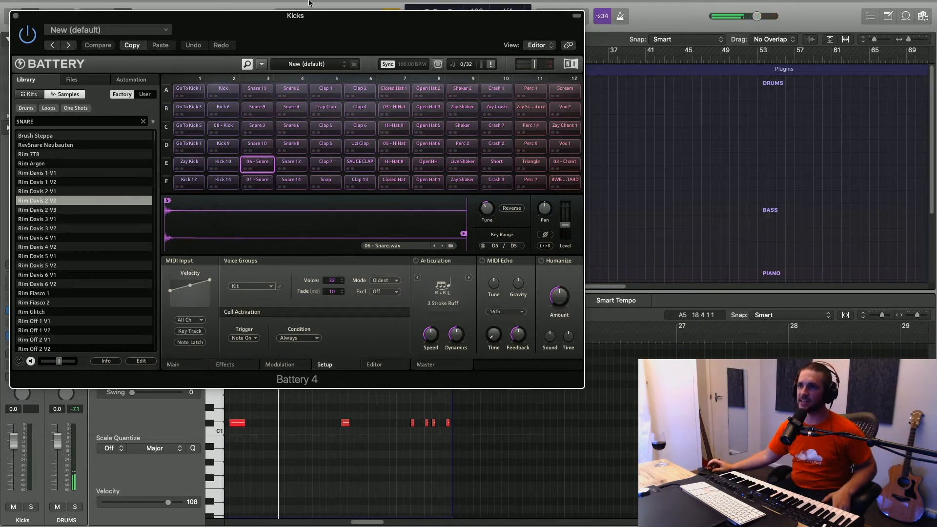
{"action": "left_click", "coordinate": [17, 16]}
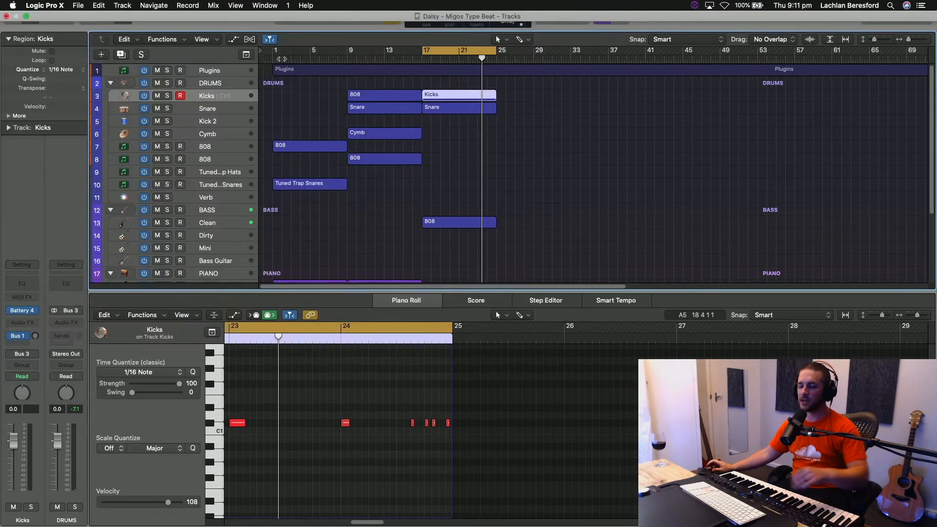
Close the piano roll, place the Pepper Shaker Apple Loop on a new track at bar 17, and audition it with the cycle on.
{"action": "left_click", "coordinate": [452, 55]}
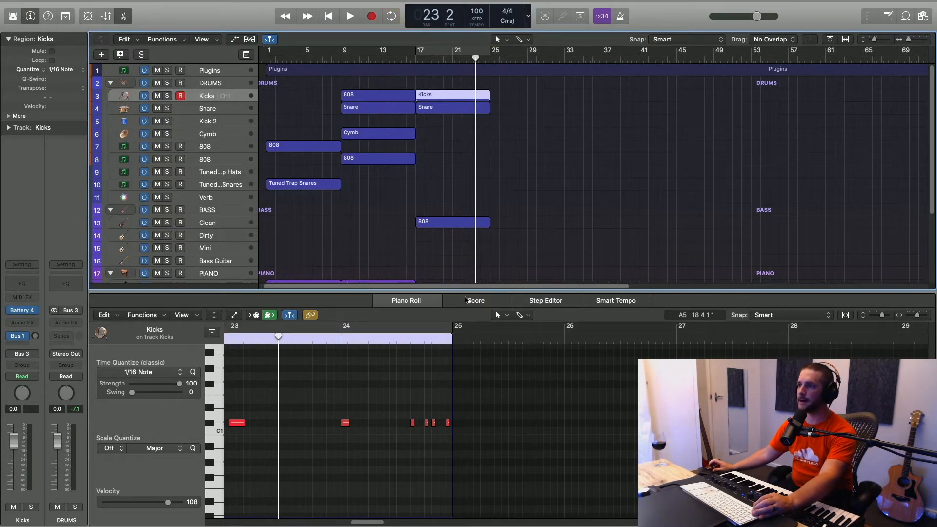
{"action": "left_click_drag", "start_coordinate": [467, 292], "coordinate": [513, 526]}
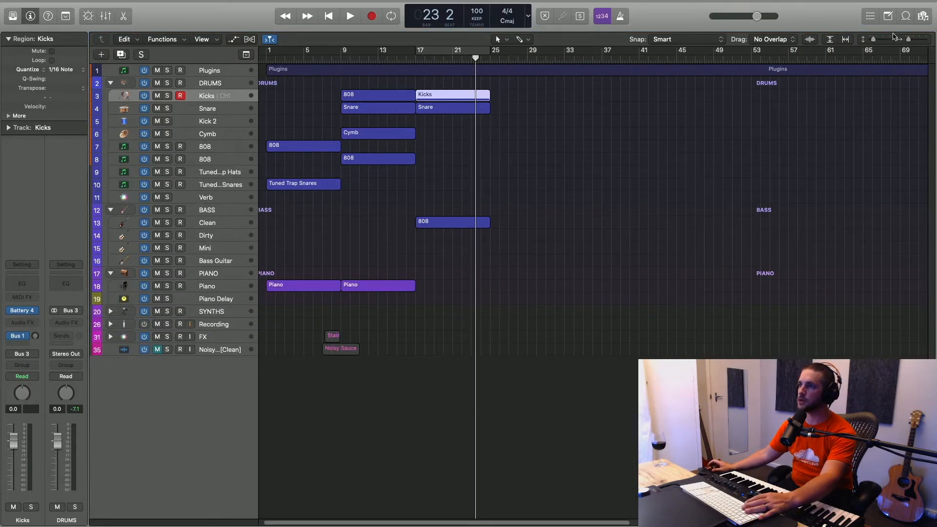
{"action": "left_click", "coordinate": [906, 16]}
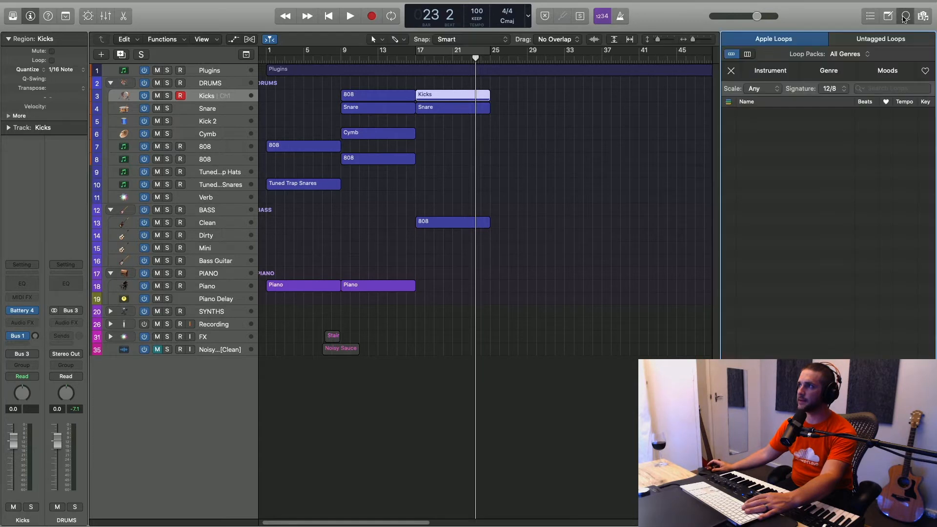
{"action": "scroll", "coordinate": [814, 281], "scroll_direction": "up", "scroll_amount": 2}
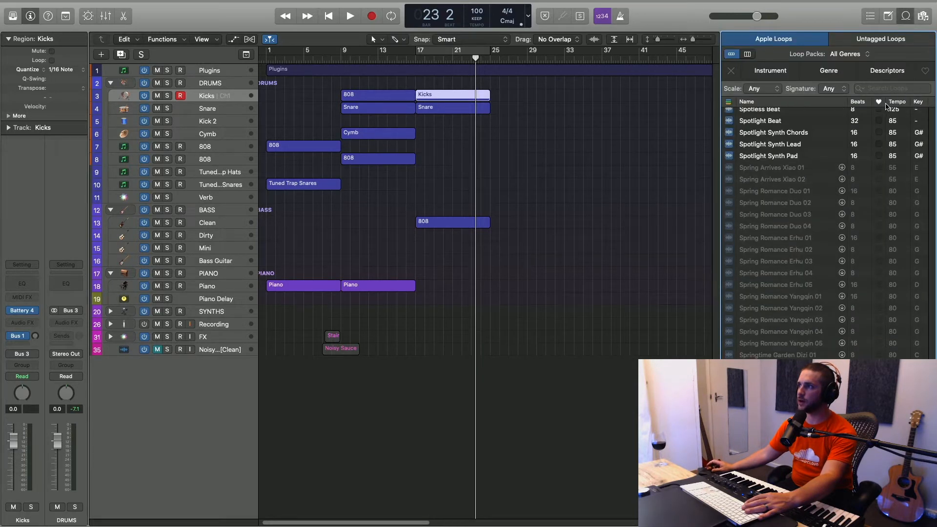
{"action": "type", "text": "Pepper"}
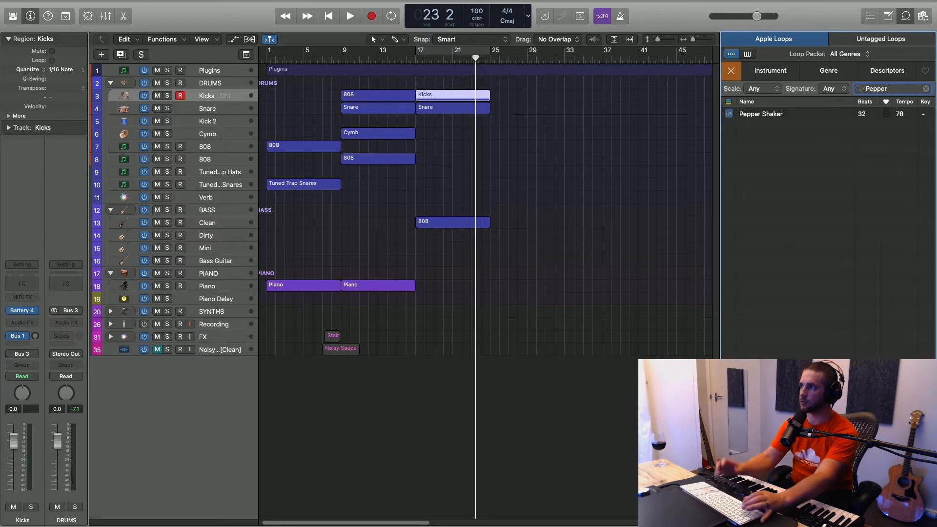
{"action": "left_click_drag", "start_coordinate": [769, 113], "coordinate": [412, 395]}
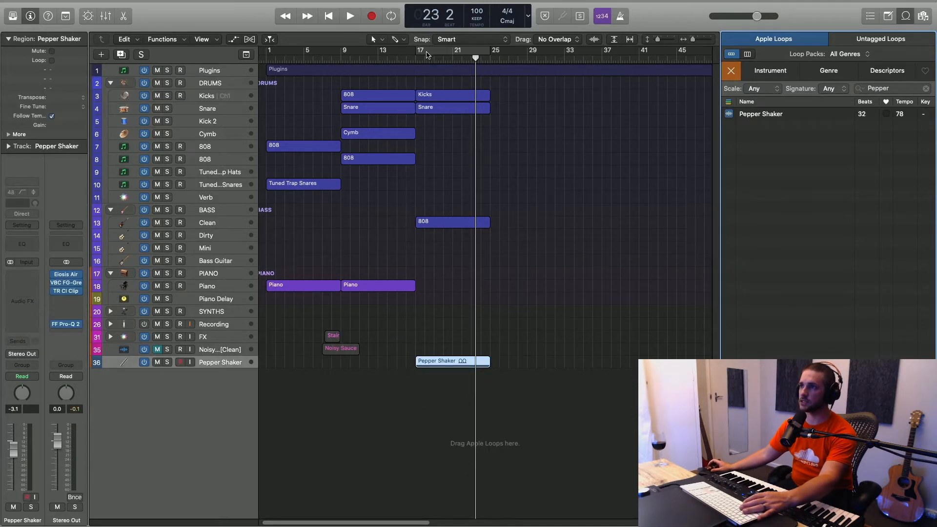
{"action": "left_click", "coordinate": [440, 54]}
{"action": "key", "text": "space"}
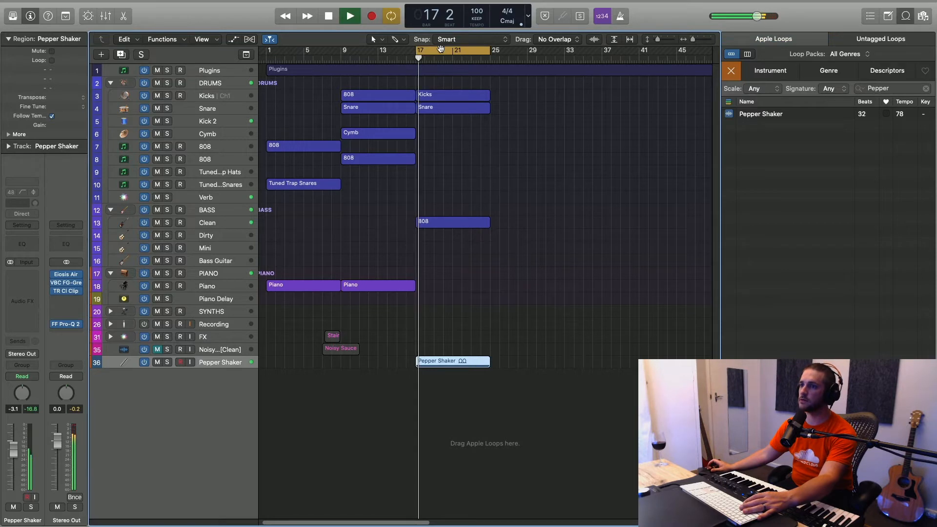
{"action": "key", "text": "space"}
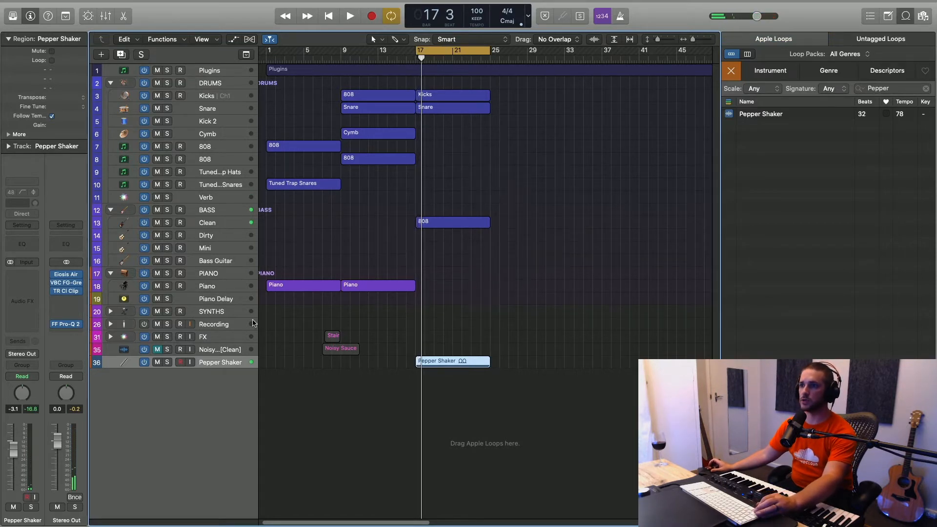
Enlarge the tracks, enable Flex on Pepper Shaker in Speed (FX) mode, and stretch its region to end at bar 33.
{"action": "key", "text": "super+Down"}
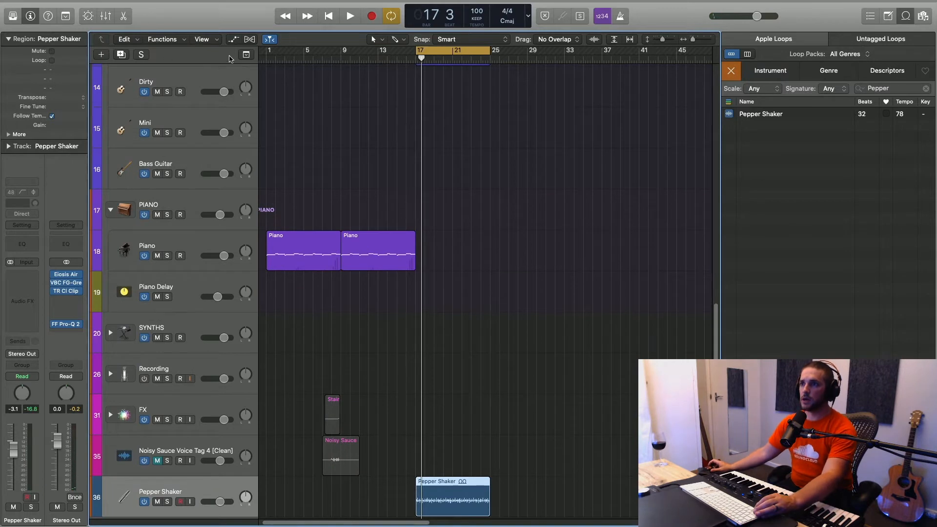
{"action": "left_click", "coordinate": [250, 39]}
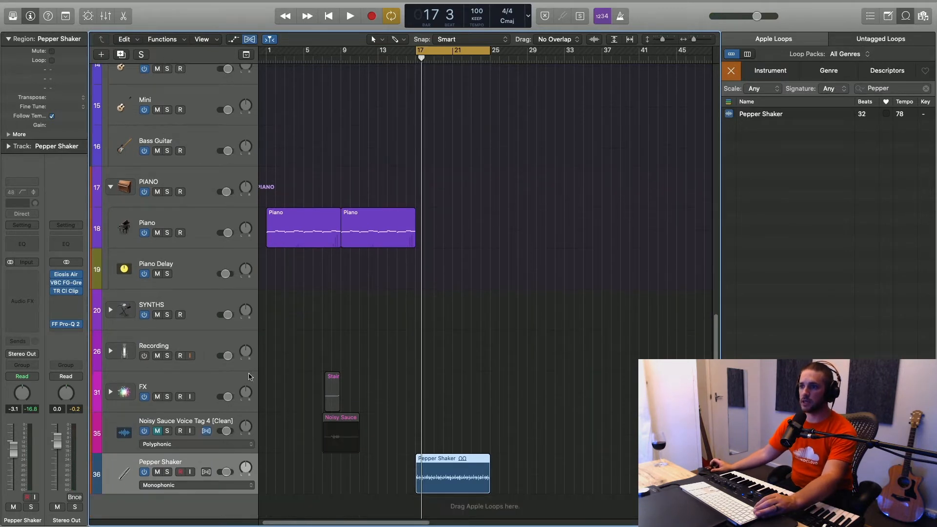
{"action": "left_click", "coordinate": [206, 472]}
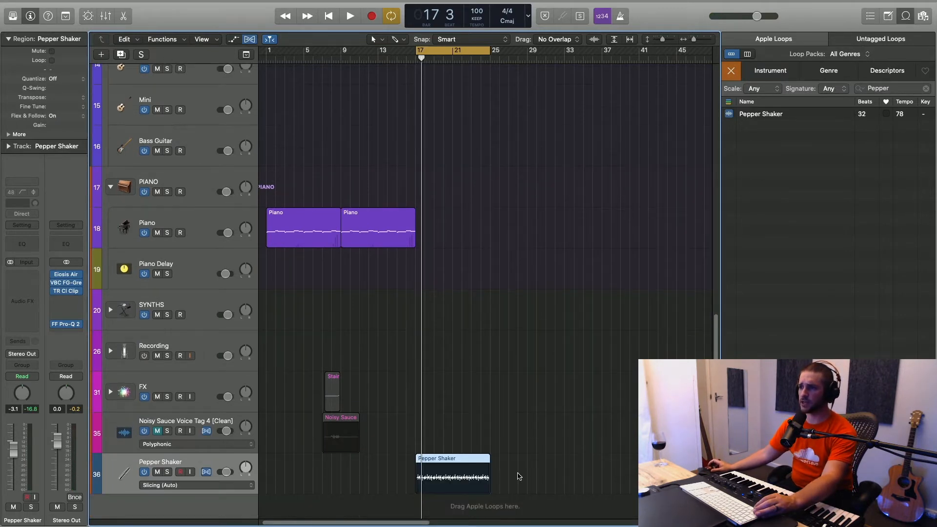
{"action": "left_click", "coordinate": [231, 485]}
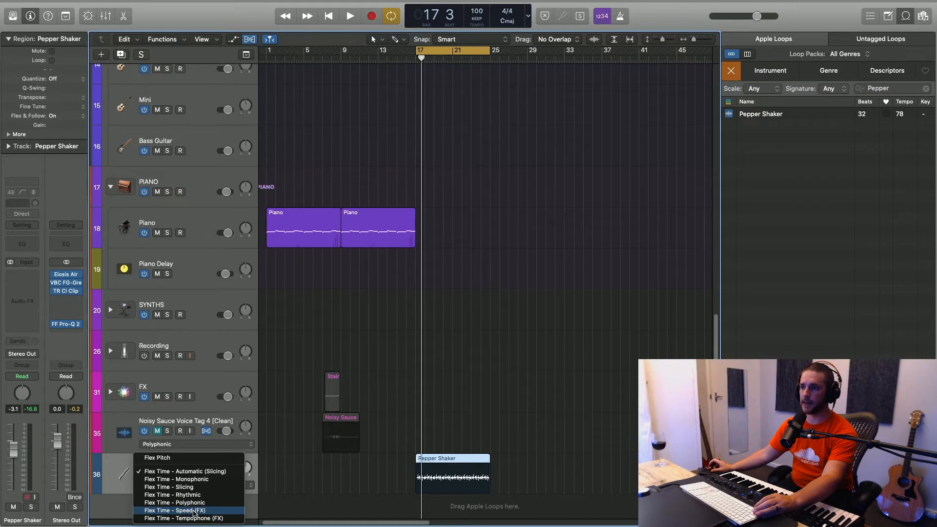
{"action": "left_click", "coordinate": [194, 511]}
{"action": "left_click_drag", "start_coordinate": [488, 468], "coordinate": [564, 477]}
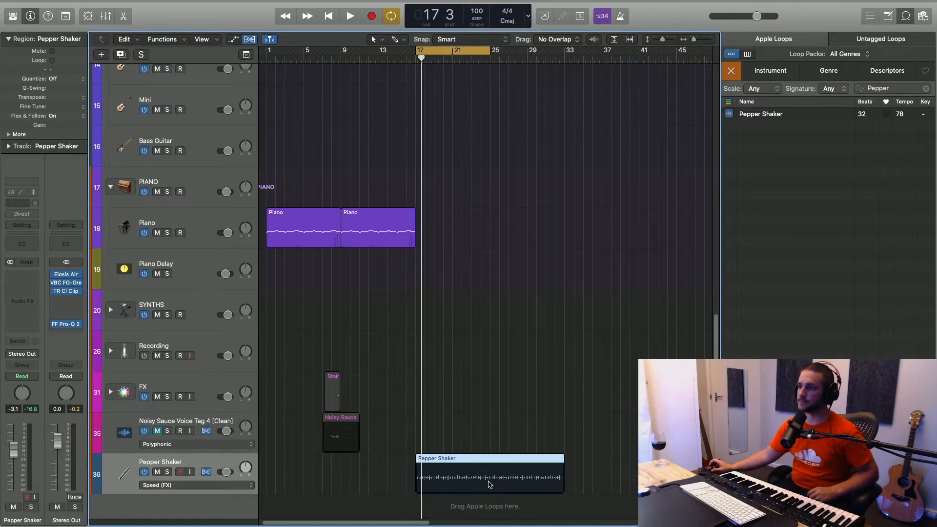
{"action": "left_click", "coordinate": [479, 426]}
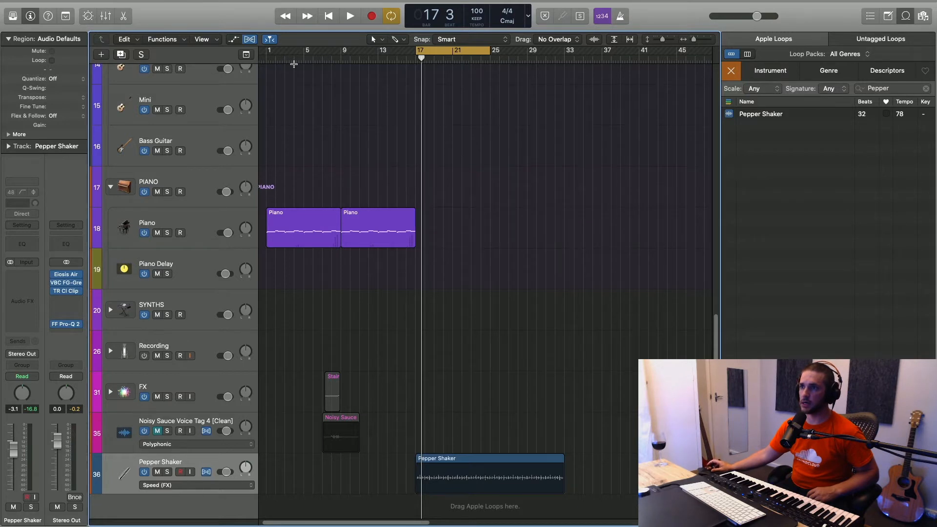
Hide the Flex view, delete the part of the Pepper Shaker region after bar 25, and play the section.
{"action": "left_click", "coordinate": [250, 39]}
{"action": "left_click_drag", "start_coordinate": [490, 476], "coordinate": [567, 481]}
{"action": "key", "text": "Delete"}
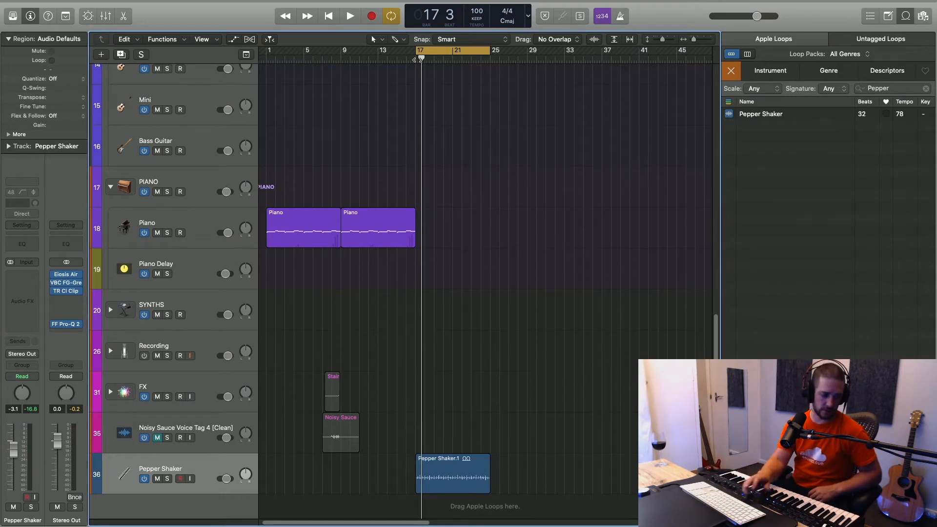
{"action": "key", "text": "space"}
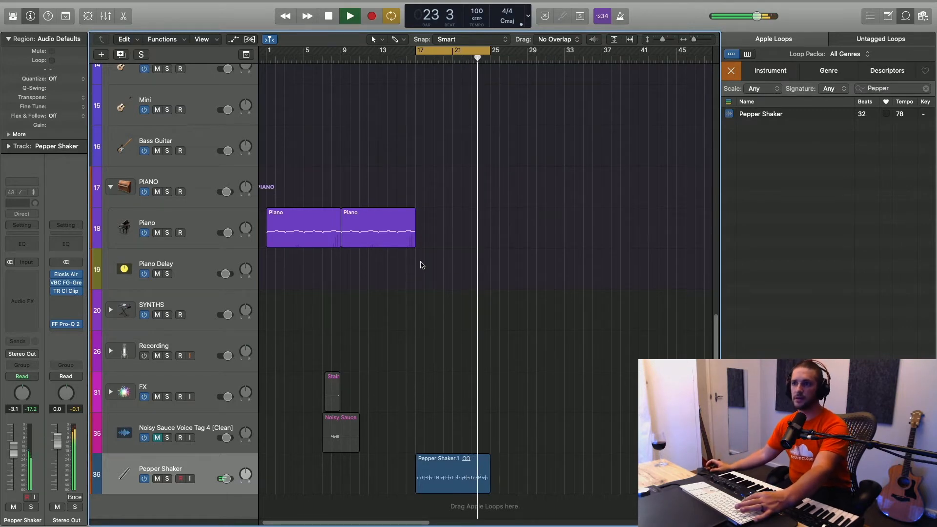
{"action": "key", "text": "space"}
Create an empty MIDI region on the Tuned Trap Hats track spanning bars 17 to 25.
{"action": "scroll", "coordinate": [272, 221], "scroll_direction": "up", "scroll_amount": 15}
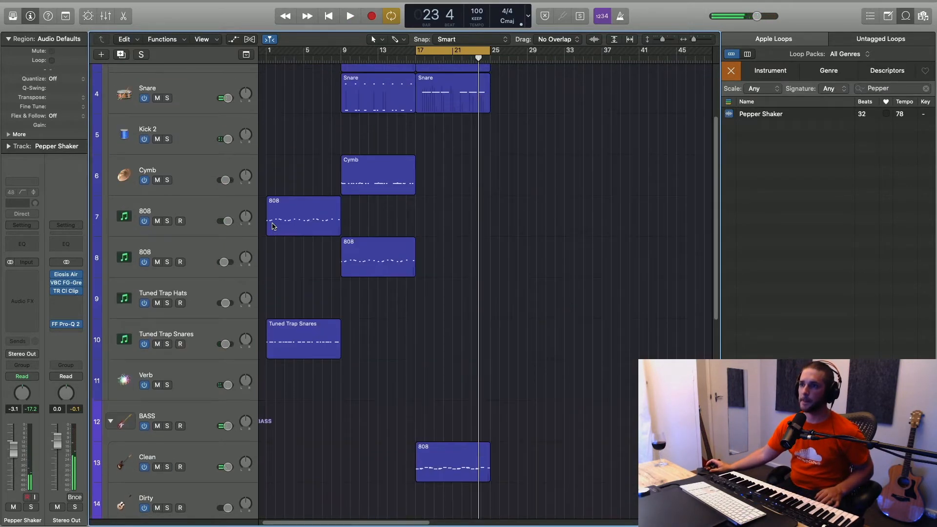
{"action": "scroll", "coordinate": [272, 225], "scroll_direction": "down", "scroll_amount": 3}
{"action": "scroll", "coordinate": [405, 312], "scroll_direction": "down", "scroll_amount": 4}
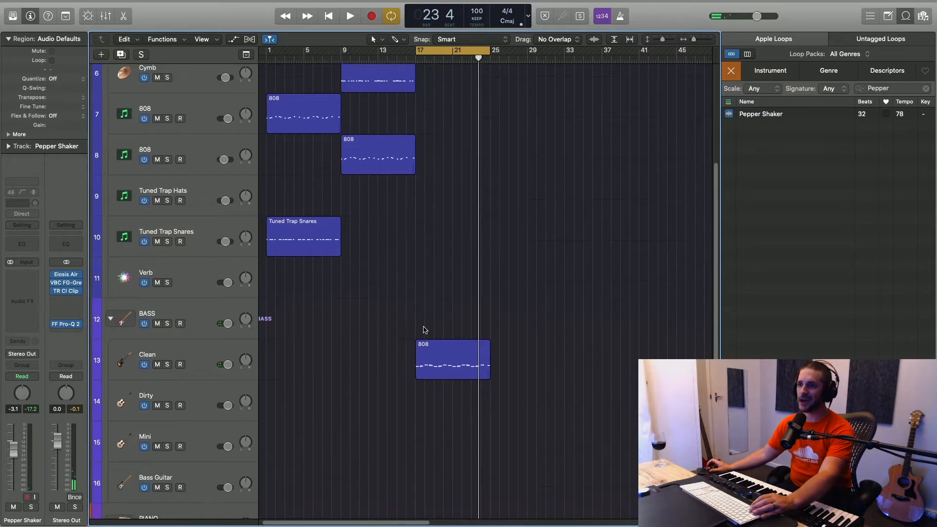
{"action": "scroll", "coordinate": [425, 322], "scroll_direction": "up", "scroll_amount": 2}
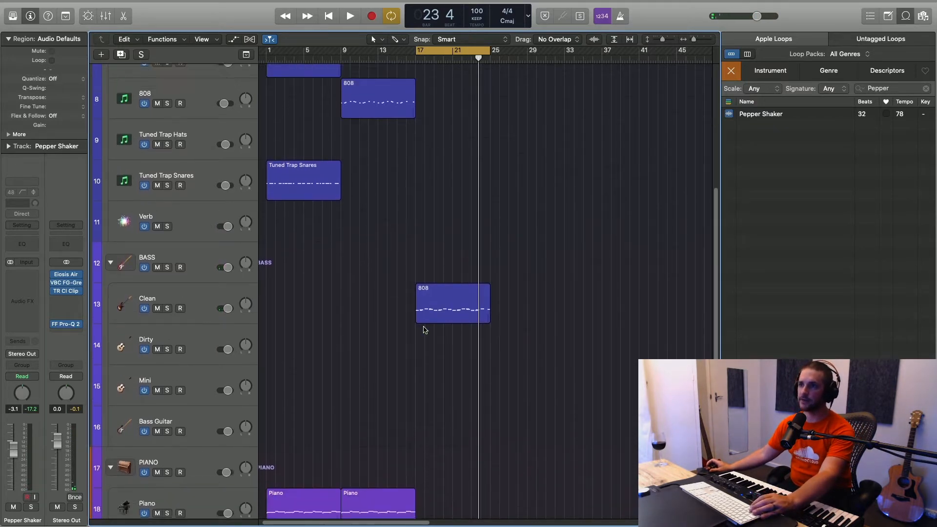
{"action": "left_click", "coordinate": [424, 179]}
{"action": "left_click_drag", "start_coordinate": [424, 182], "coordinate": [490, 184]}
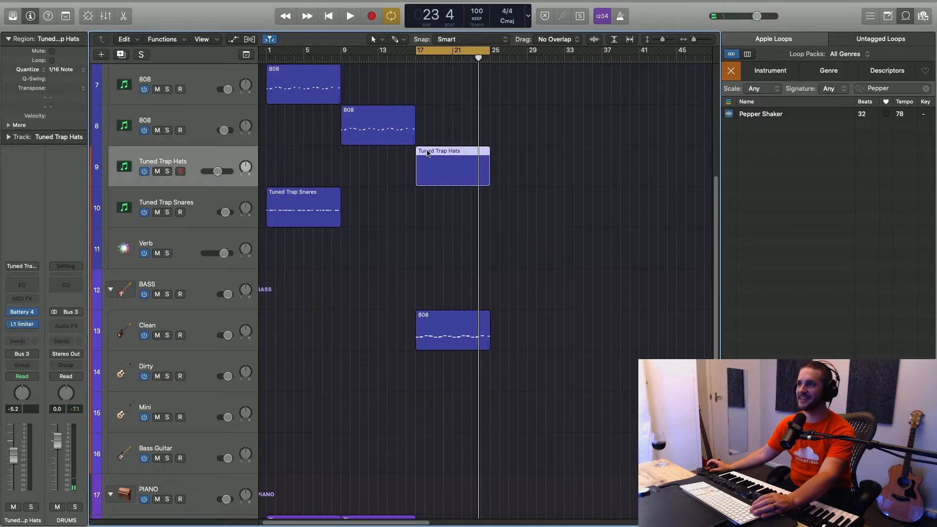
Open the Tuned Trap Hats region in the piano roll and set Time Quantize to 1/32 Triplet (1/48).
{"action": "double_click", "coordinate": [431, 152]}
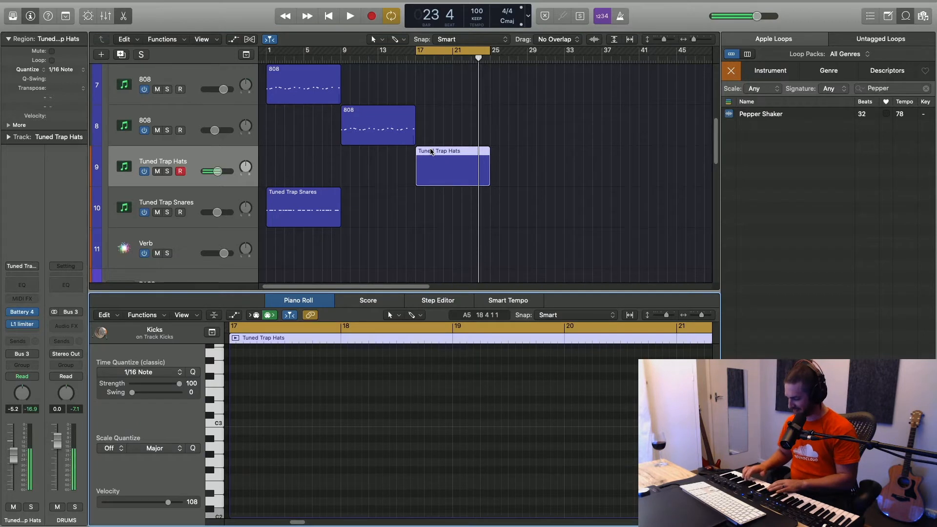
{"action": "scroll", "coordinate": [344, 399], "scroll_direction": "up", "scroll_amount": 3}
{"action": "scroll", "coordinate": [344, 399], "scroll_direction": "up", "scroll_amount": 3}
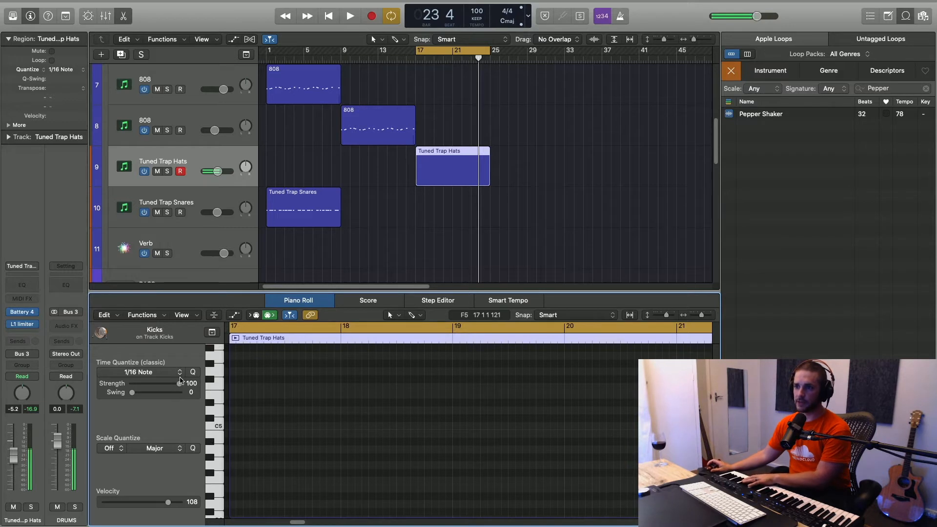
{"action": "left_click", "coordinate": [179, 373]}
{"action": "left_click", "coordinate": [141, 501]}
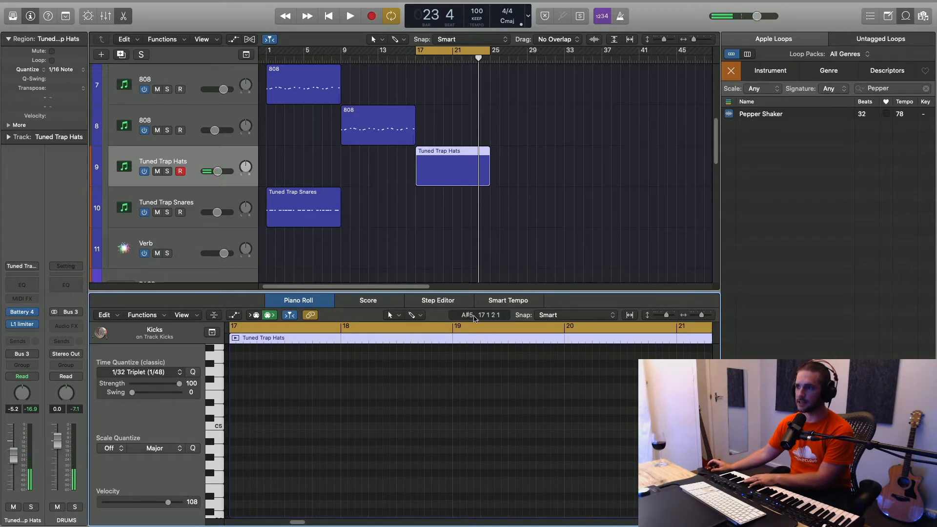
Assign the Brush Tool as the secondary tool and paint two short A#4 hat rolls near the end of bar 17 and of bar 18.
{"action": "left_click", "coordinate": [414, 314]}
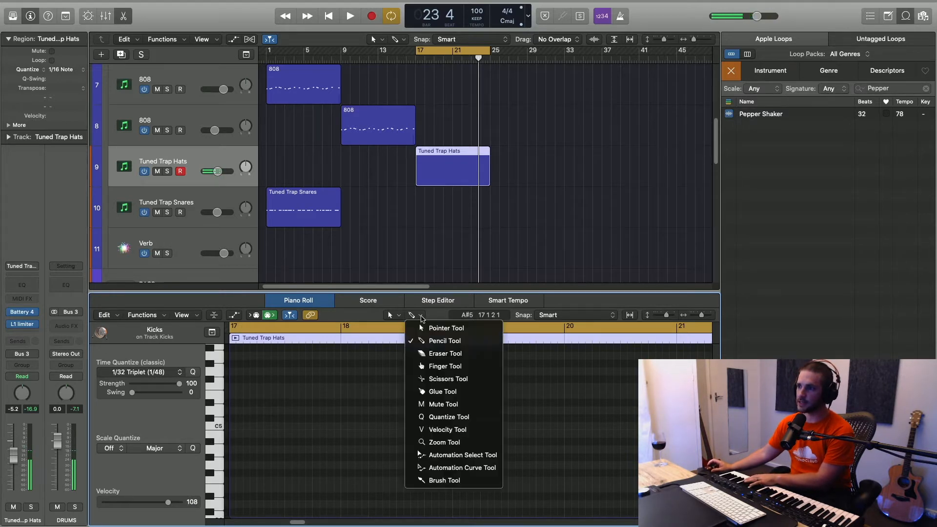
{"action": "left_click", "coordinate": [431, 479]}
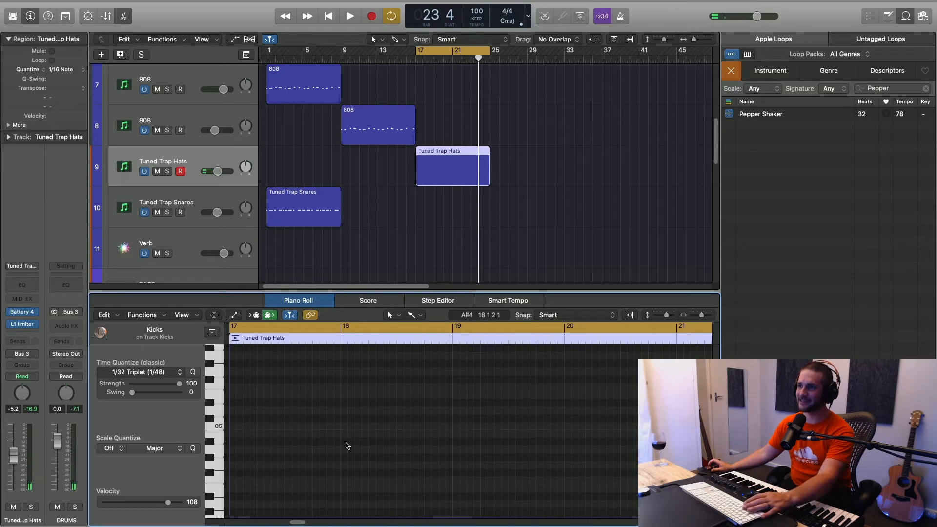
{"action": "key", "text": "space"}
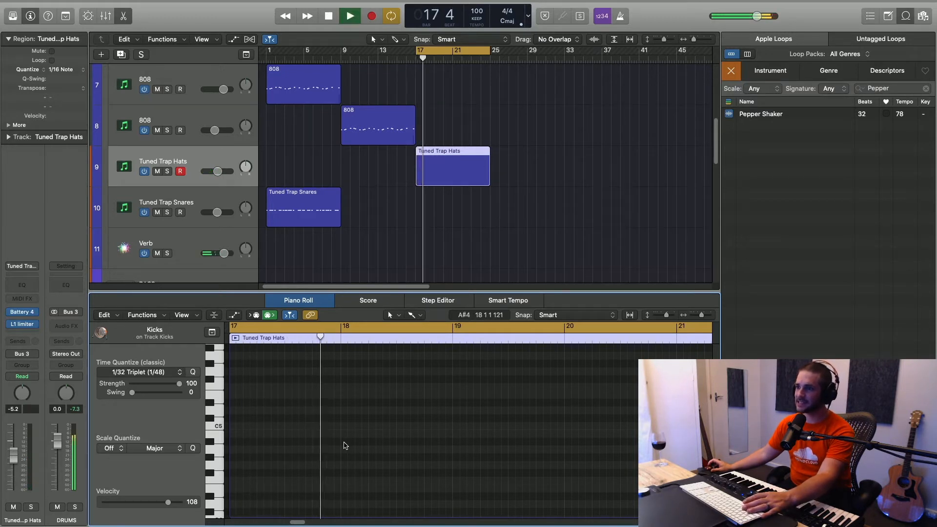
{"action": "key", "text": "space"}
{"action": "left_click_drag", "start_coordinate": [300, 442], "coordinate": [341, 444]}
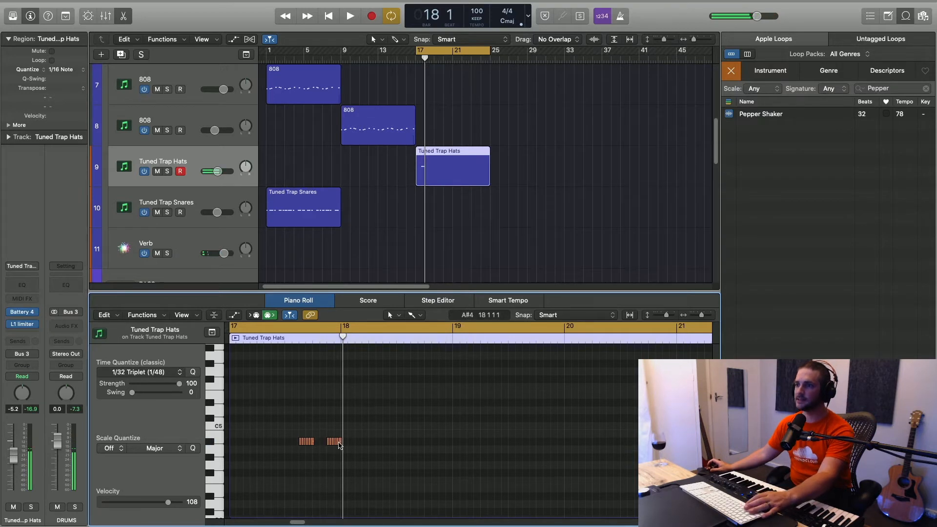
{"action": "key", "text": "space"}
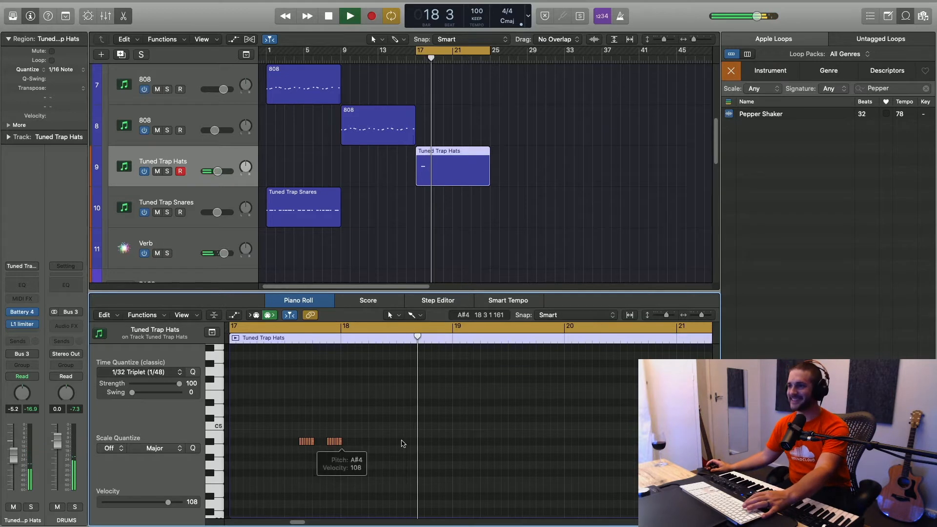
{"action": "key", "text": "space"}
{"action": "left_click_drag", "start_coordinate": [412, 442], "coordinate": [449, 446]}
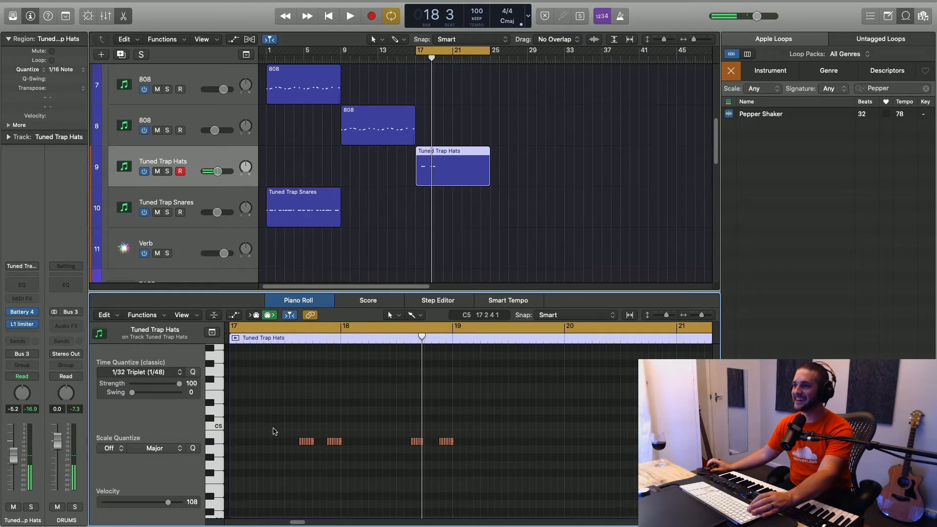
Add the missing sixth note to the first roll in bar 18 and copy the roll pattern across the bars up to 25.
{"action": "left_click_drag", "start_coordinate": [275, 434], "coordinate": [443, 476]}
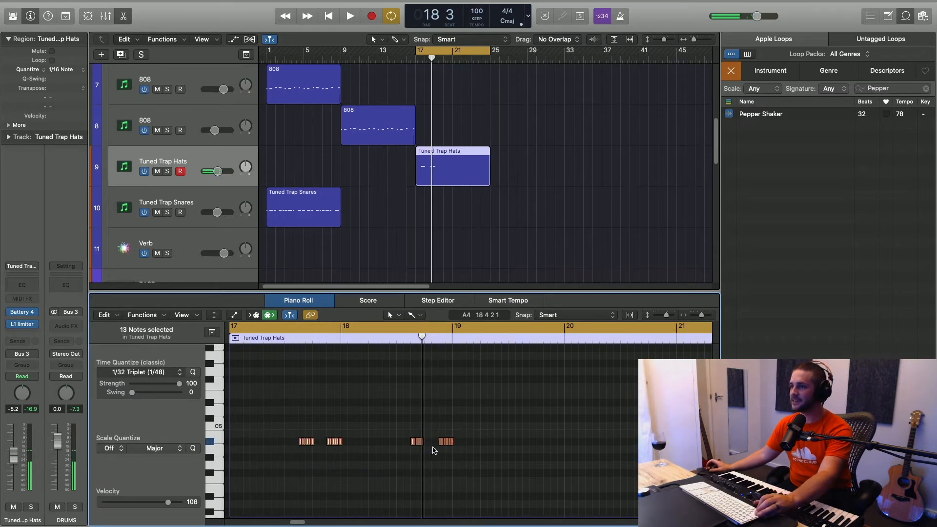
{"action": "key", "text": "super+Right"}
{"action": "left_click", "coordinate": [428, 444]}
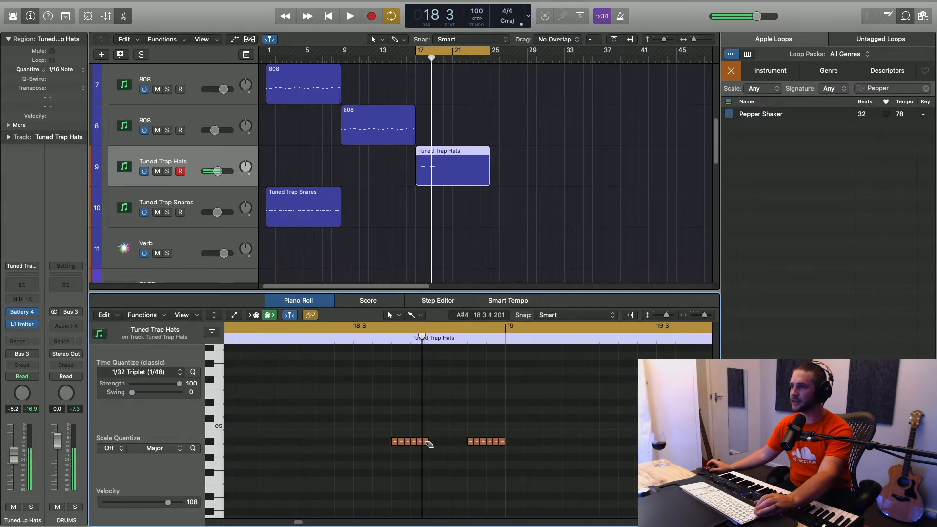
{"action": "key", "text": "super+Left"}
{"action": "key", "text": "super+Left"}
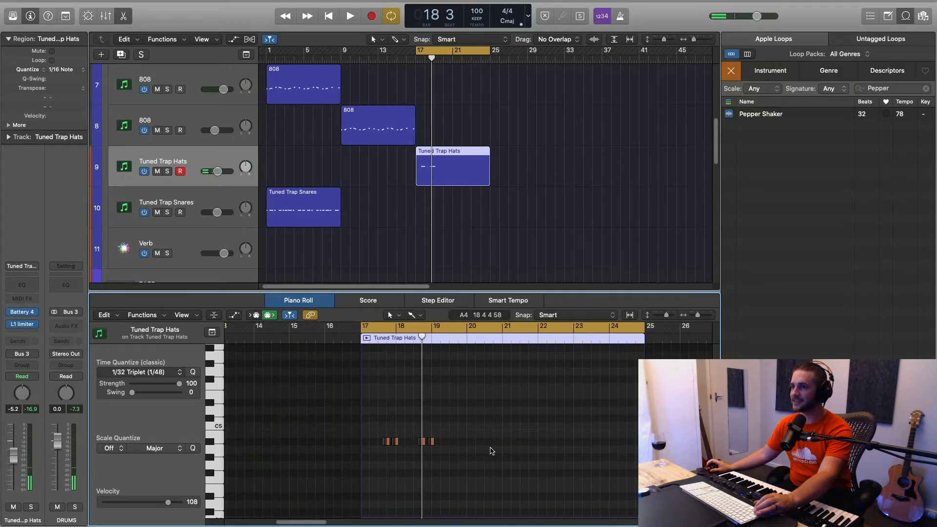
{"action": "left_click_drag", "start_coordinate": [397, 447], "coordinate": [435, 464]}
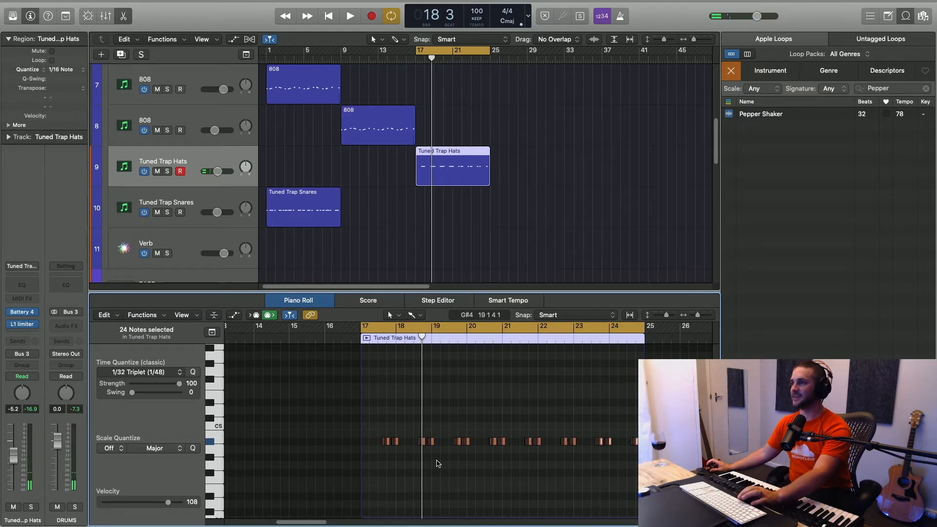
Audition the hat rolls and delete all of them after bar 18.
{"action": "key", "text": "space"}
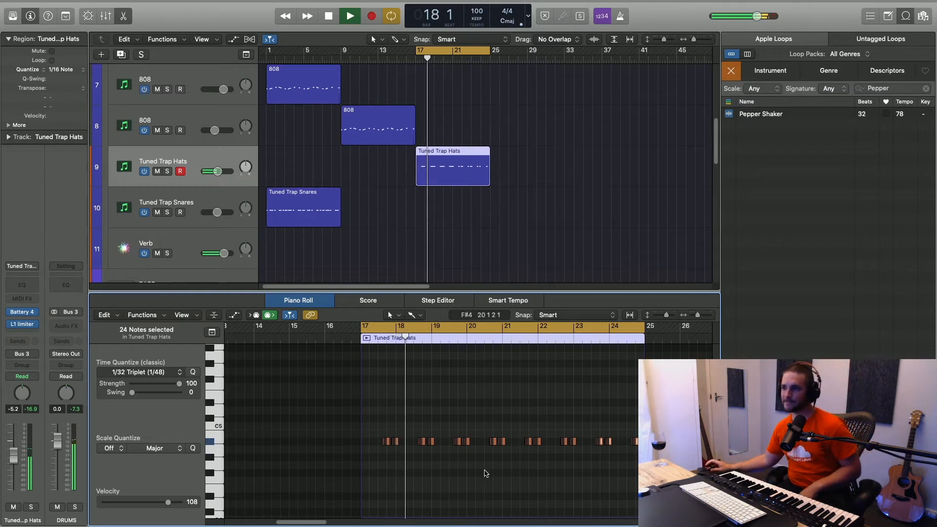
{"action": "key", "text": "space"}
{"action": "left_click_drag", "start_coordinate": [410, 432], "coordinate": [664, 473]}
{"action": "key", "text": "Delete"}
Shorten the two A#4 rolls in bar 17 to four notes each and audition them.
{"action": "key", "text": "super+Right"}
{"action": "key", "text": "super+Right"}
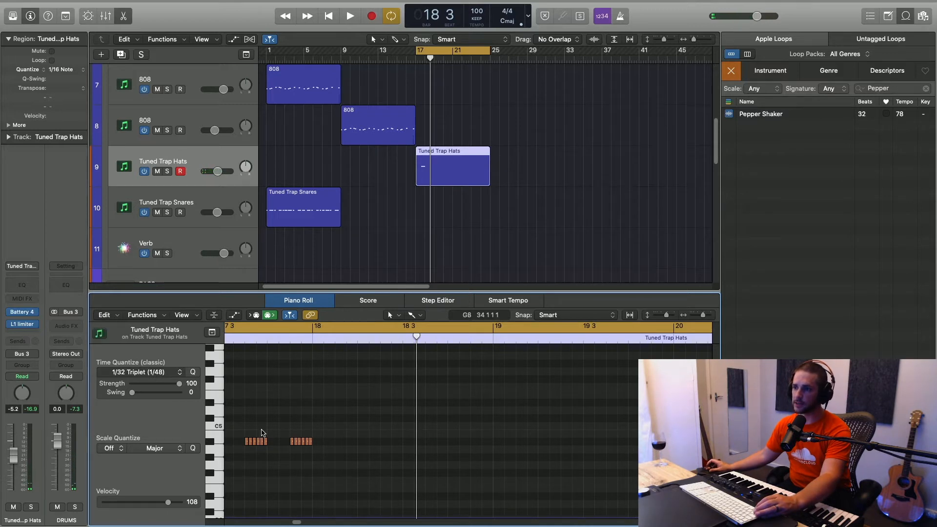
{"action": "left_click_drag", "start_coordinate": [263, 439], "coordinate": [326, 453]}
{"action": "key", "text": "space"}
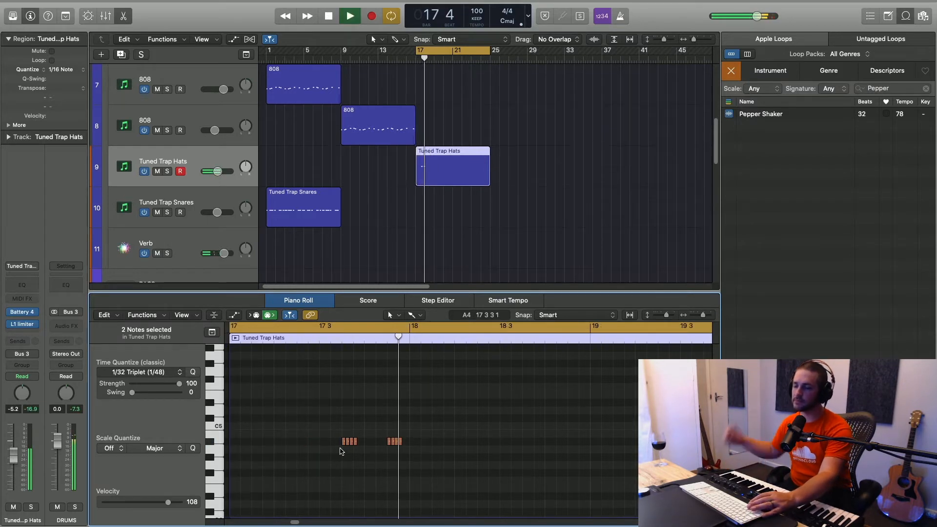
{"action": "key", "text": "space"}
Undo the roll shortening and the deletion of the copied rolls, and redo both edits.
{"action": "key", "text": "super+Left"}
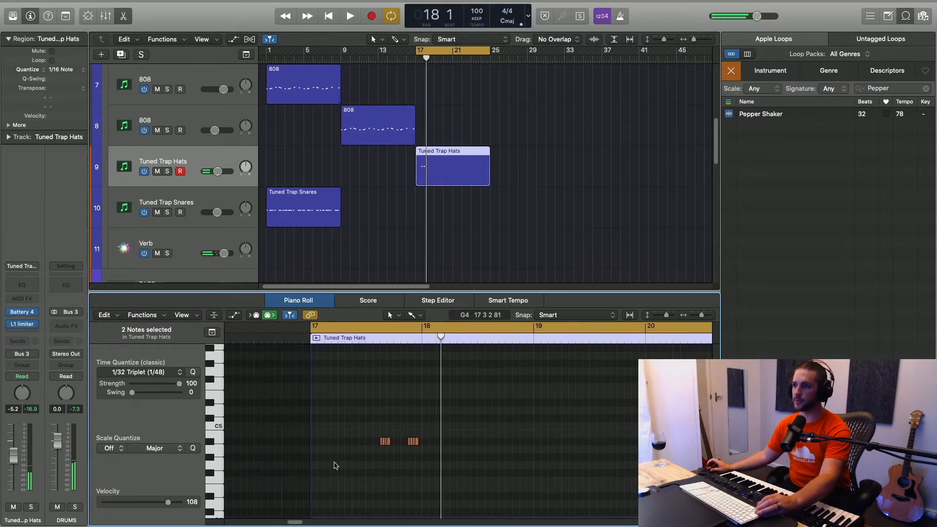
{"action": "scroll", "coordinate": [360, 442], "scroll_direction": "up", "scroll_amount": 2}
{"action": "left_click_drag", "start_coordinate": [364, 452], "coordinate": [443, 472]}
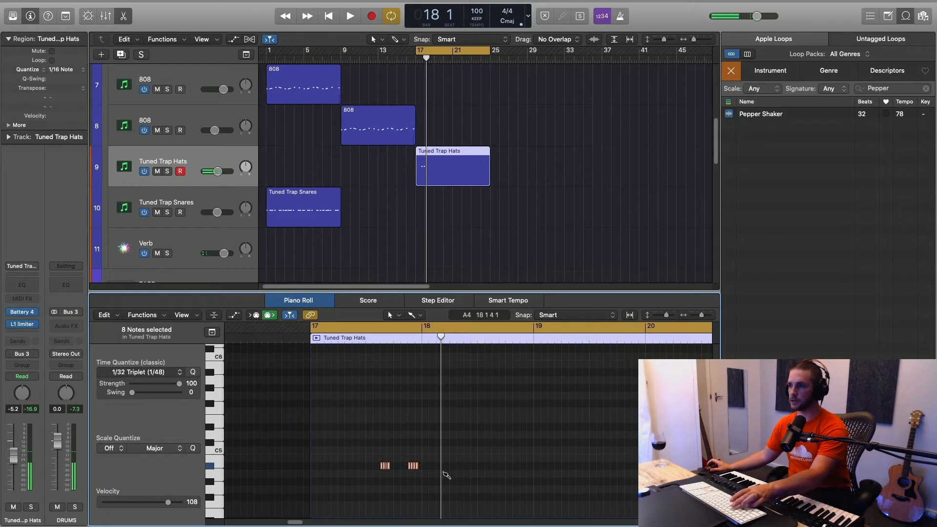
{"action": "key", "text": "super+z"}
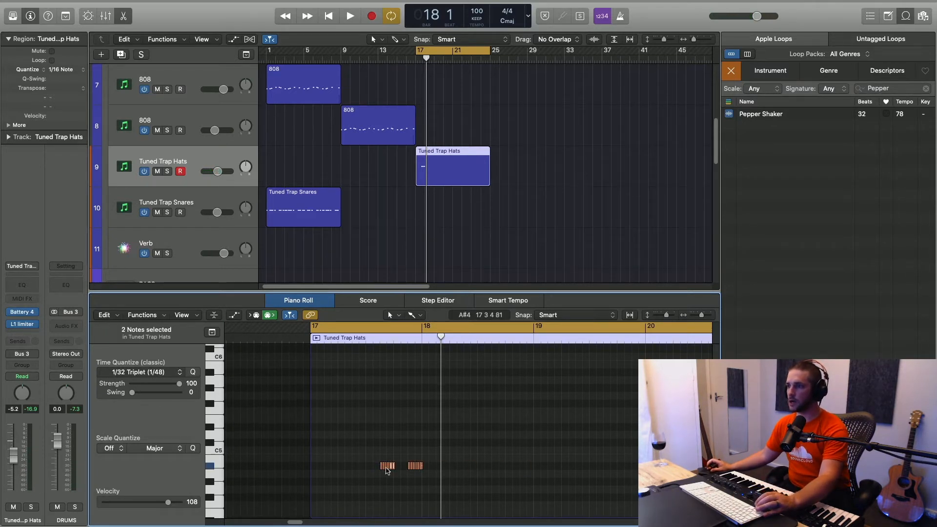
{"action": "left_click", "coordinate": [368, 448]}
{"action": "key", "text": "super+z"}
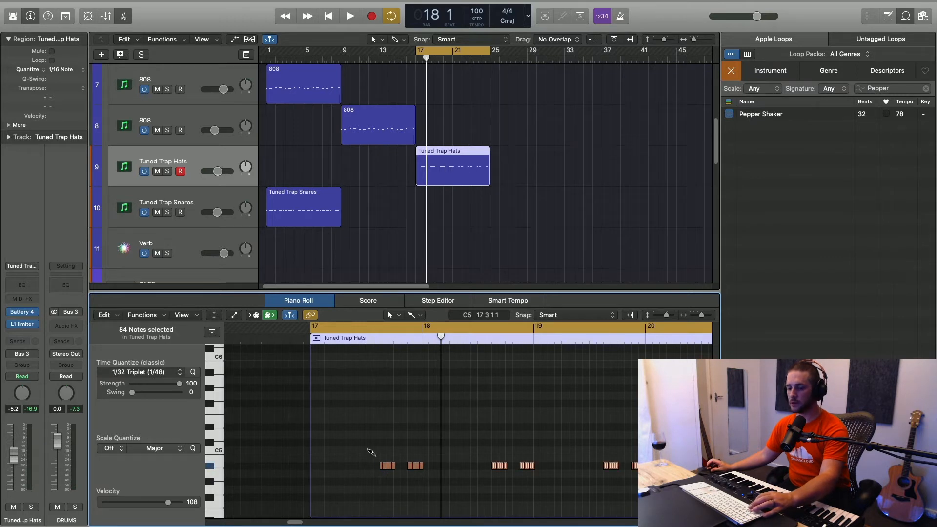
{"action": "key", "text": "super+z"}
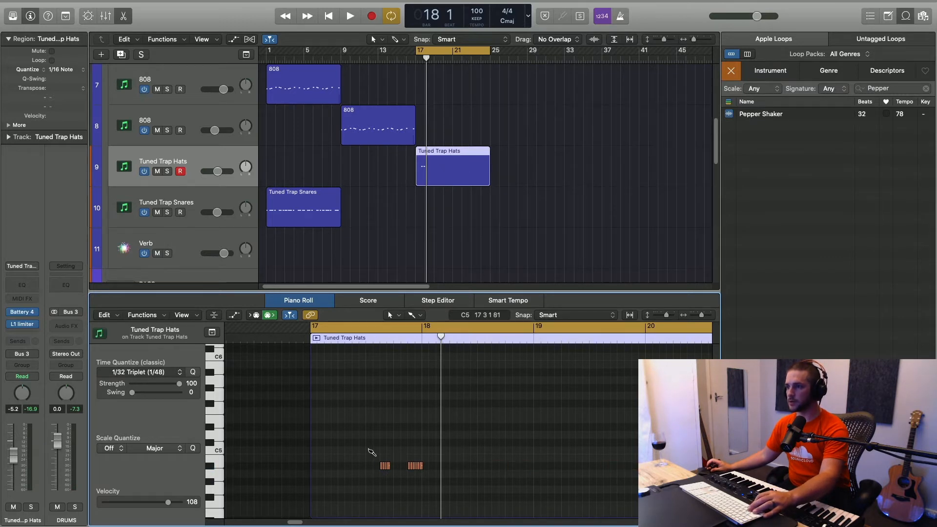
Copy the two four-note rolls from bar 17 into every following bar up to bar 25.
{"action": "left_click_drag", "start_coordinate": [374, 452], "coordinate": [498, 470]}
{"action": "key", "text": "super+Left"}
{"action": "key", "text": "super+Left"}
{"action": "left_click_drag", "start_coordinate": [406, 443], "coordinate": [486, 491]}
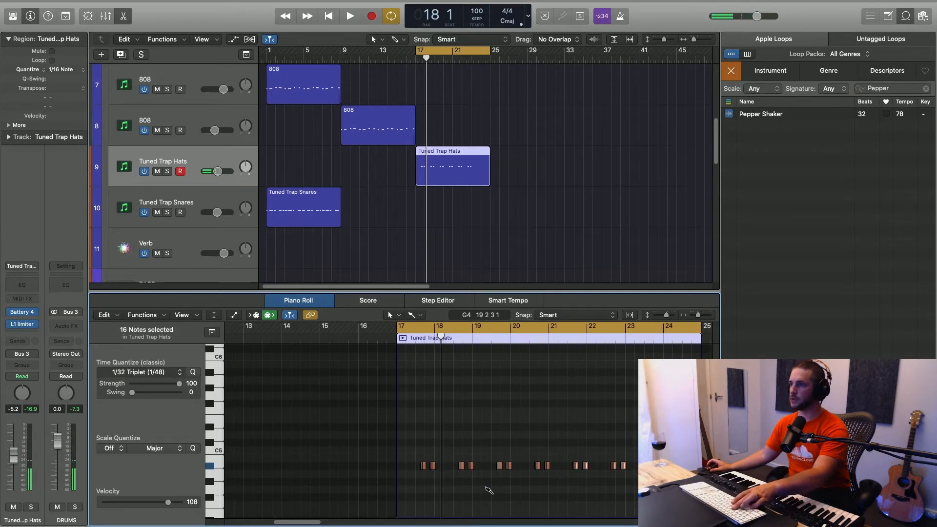
Play the section and lower the Tuned Trap Hats track volume to -8.8 dB.
{"action": "key", "text": "space"}
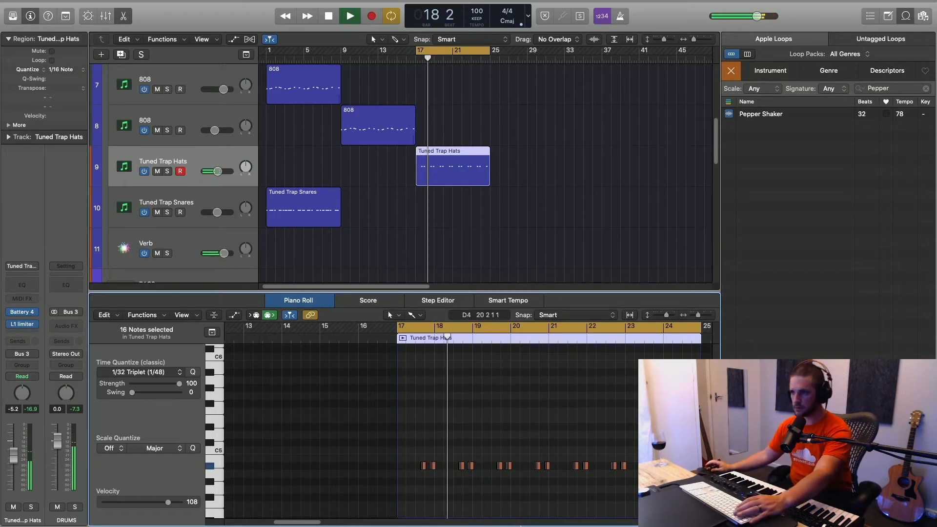
{"action": "scroll", "coordinate": [367, 195], "scroll_direction": "up", "scroll_amount": 1}
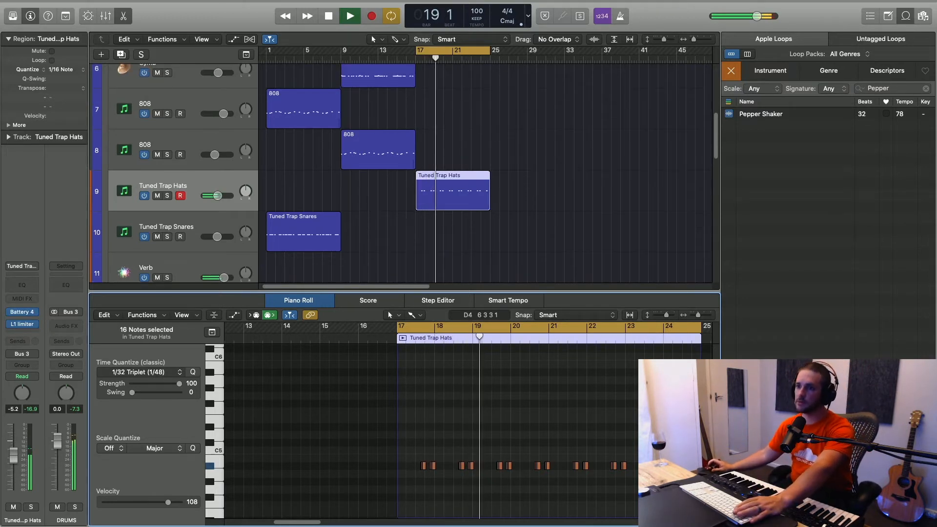
{"action": "scroll", "coordinate": [14, 481], "scroll_direction": "down", "scroll_amount": 5}
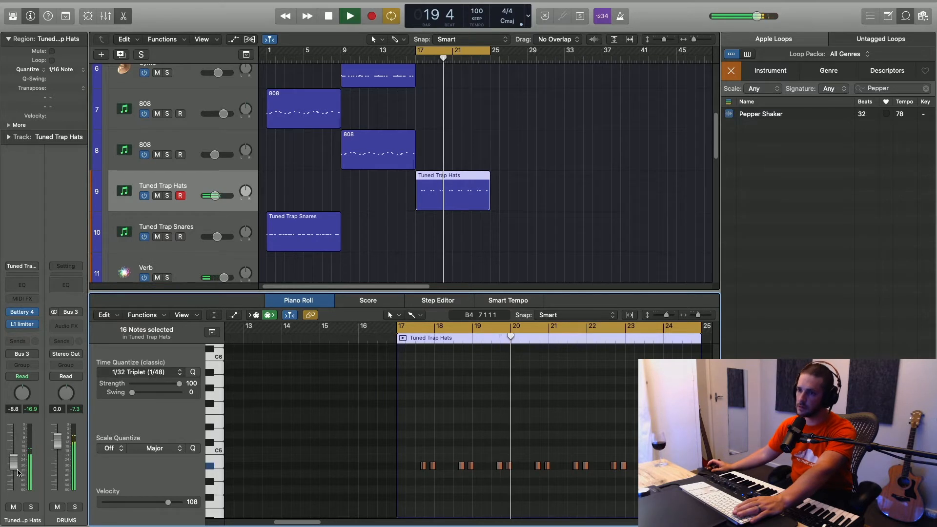
Lower the Tuned Trap Hats channel volume to -11.4 dB during playback, then stop the playback.
{"action": "scroll", "coordinate": [17, 476], "scroll_direction": "down", "scroll_amount": 2}
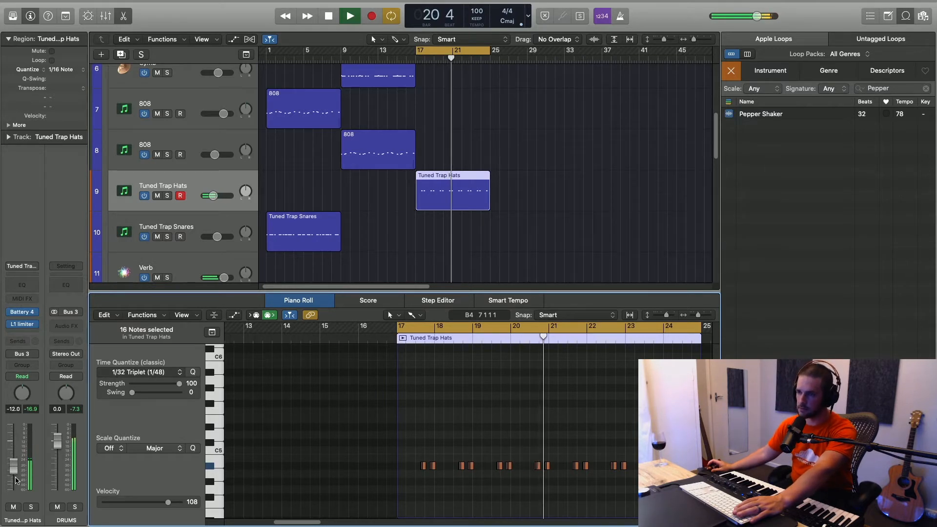
{"action": "scroll", "coordinate": [16, 480], "scroll_direction": "up", "scroll_amount": 1}
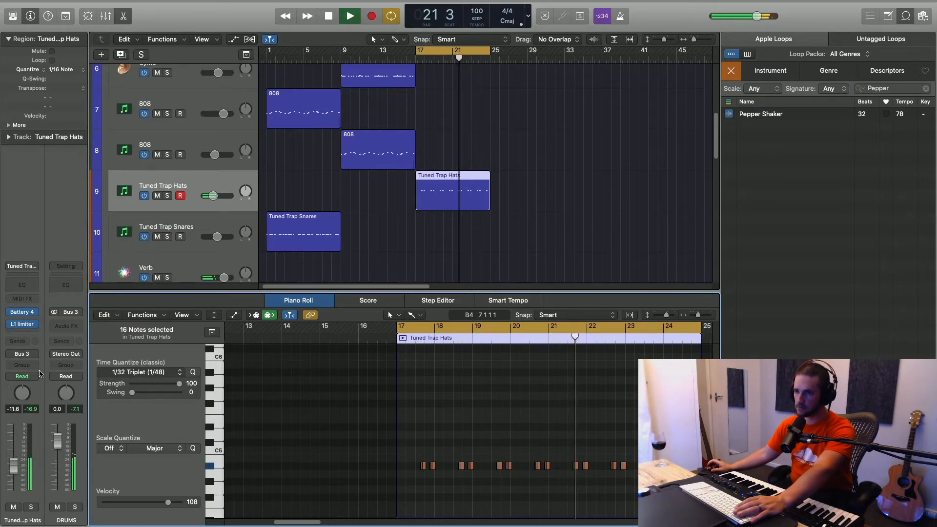
{"action": "scroll", "coordinate": [14, 470], "scroll_direction": "up", "scroll_amount": 1}
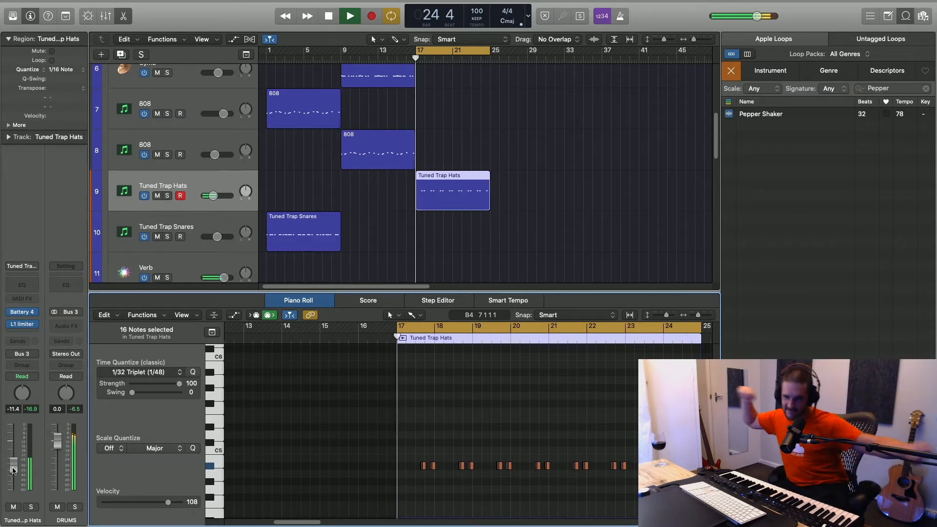
{"action": "key", "text": "space"}
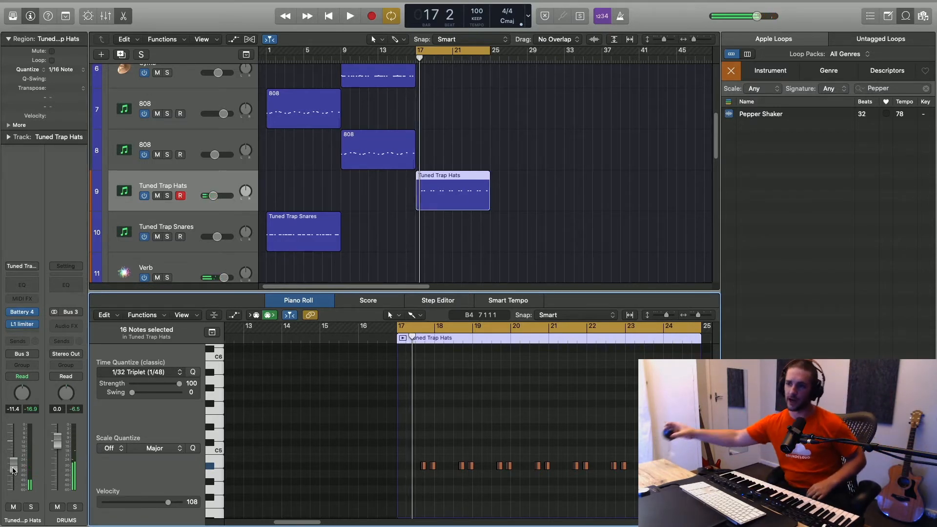
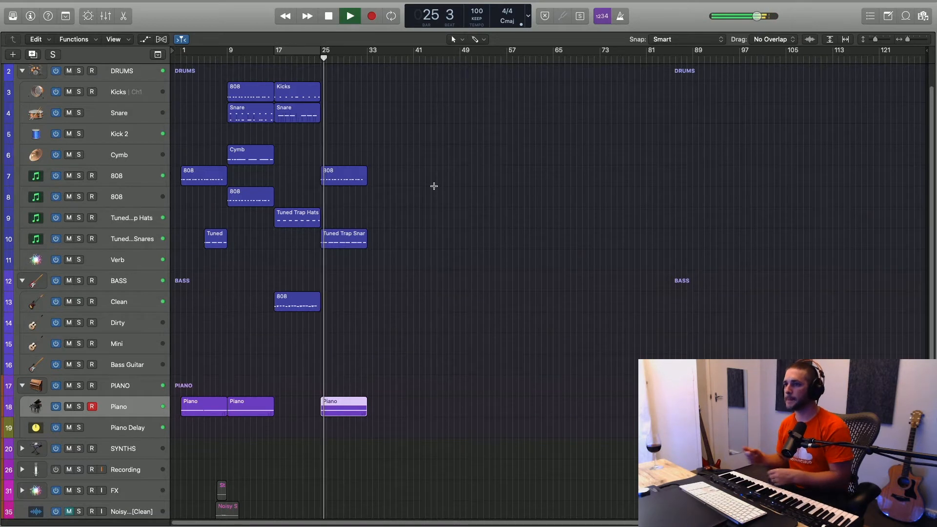
Copy the 808 region on the Kicks track from bar 9 to bar 25 and play the section.
{"action": "key", "text": "space"}
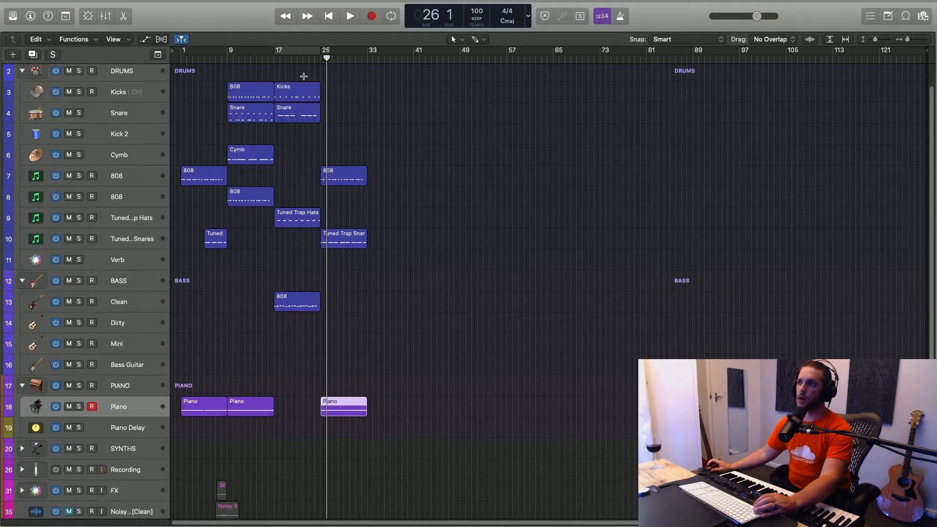
{"action": "left_click", "coordinate": [320, 61]}
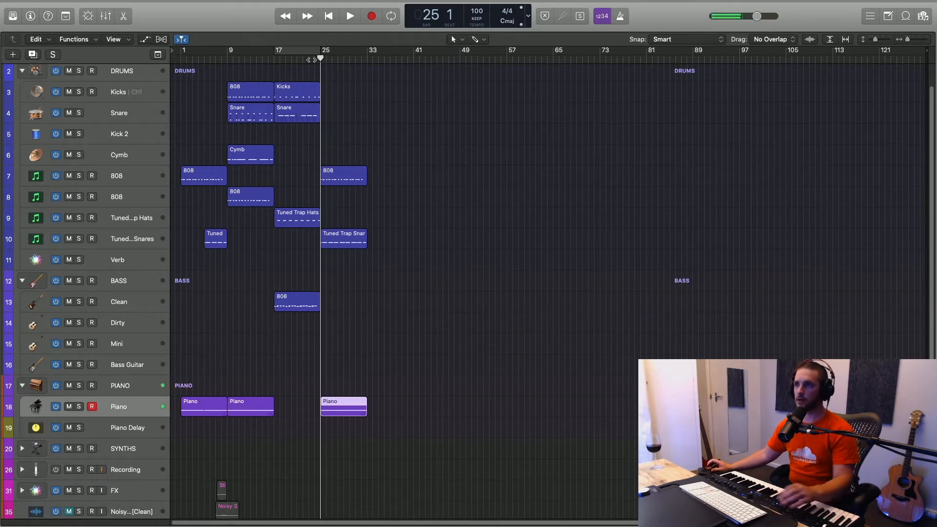
{"action": "left_click_drag", "start_coordinate": [250, 93], "coordinate": [344, 93]}
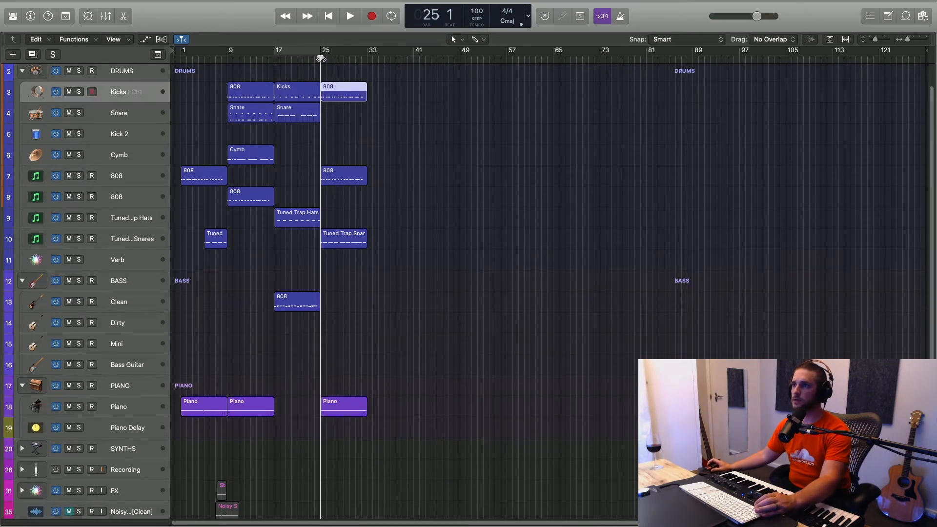
{"action": "key", "text": "space"}
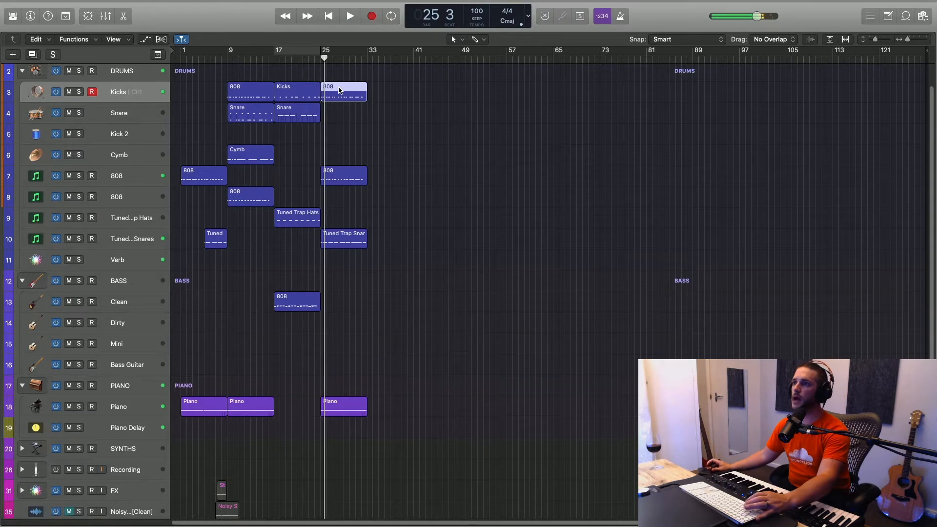
Thin out the kick notes in the 808 region at bar 25 of the Kicks track and audition the section.
{"action": "key", "text": "e"}
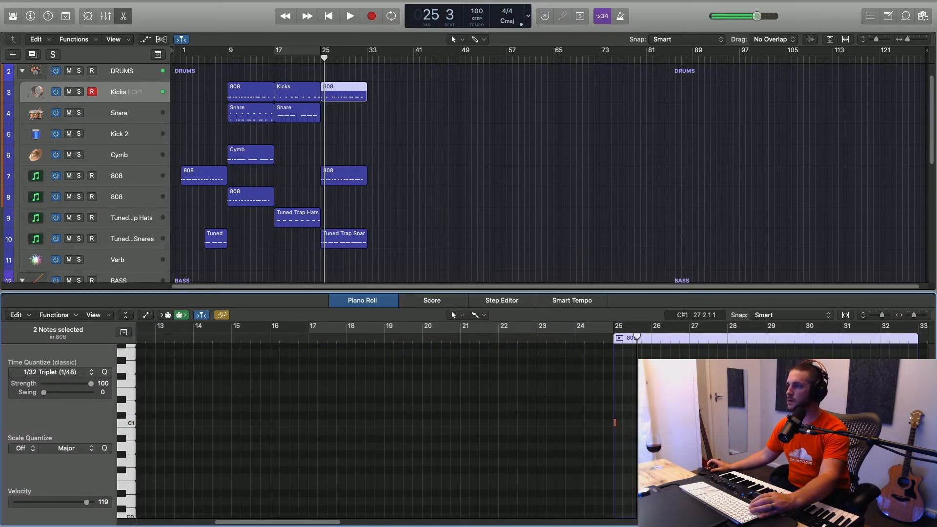
{"action": "left_click", "coordinate": [711, 423]}
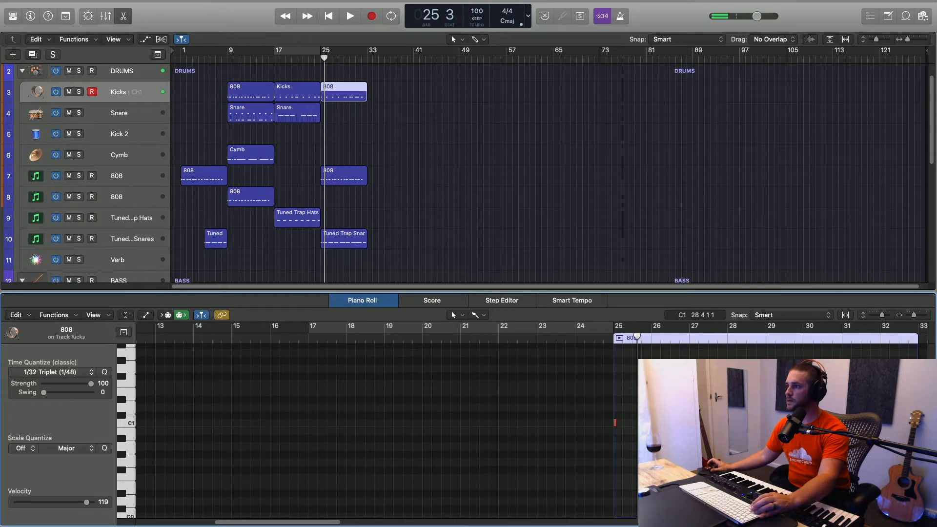
{"action": "scroll", "coordinate": [711, 424], "scroll_direction": "right", "scroll_amount": 1}
{"action": "key", "text": "super+a"}
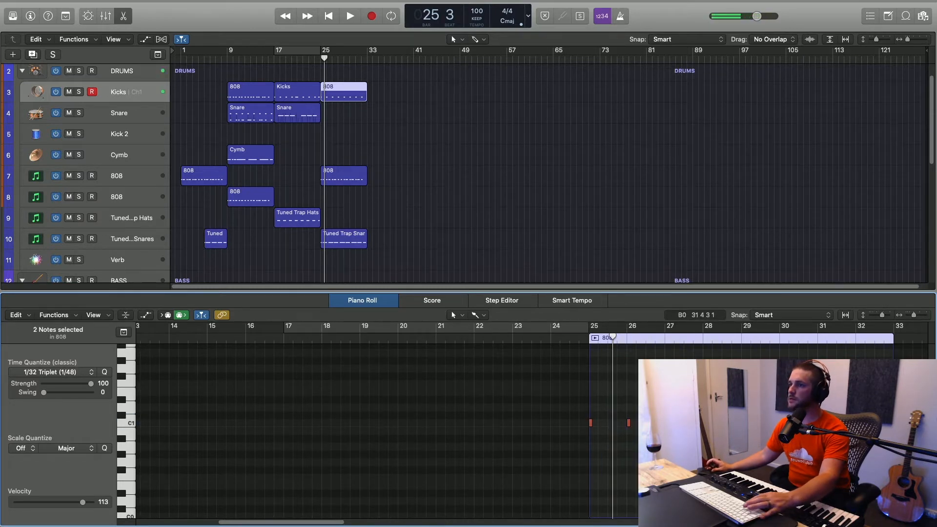
{"action": "key", "text": "space"}
{"action": "key", "text": "space"}
{"action": "key", "text": "space"}
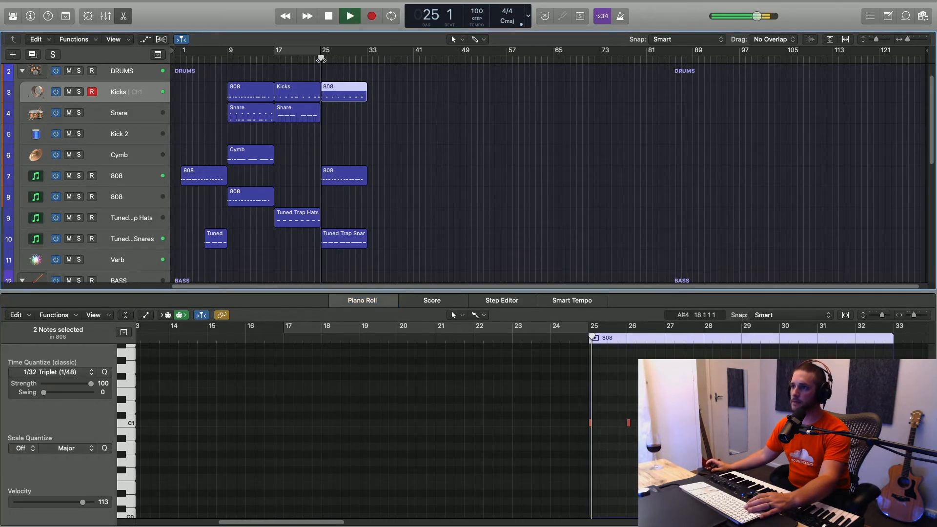
{"action": "key", "text": "space"}
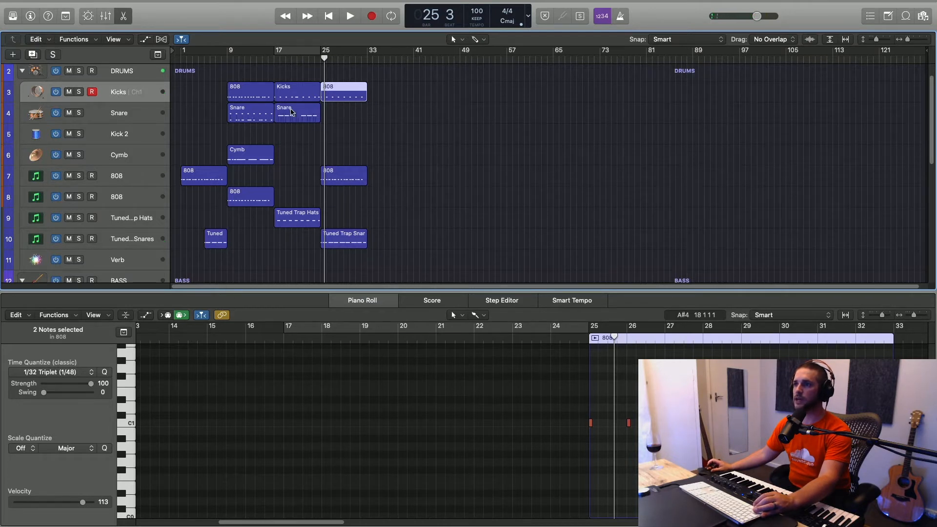
Copy the Snare region from bar 17 to bar 25 on the Snare track and play the section.
{"action": "left_click_drag", "start_coordinate": [291, 112], "coordinate": [338, 112]}
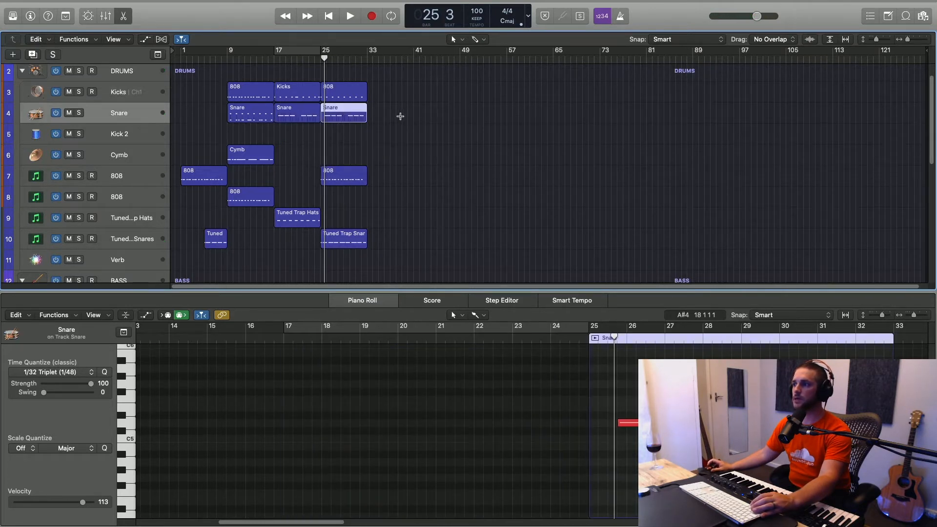
{"action": "key", "text": "space"}
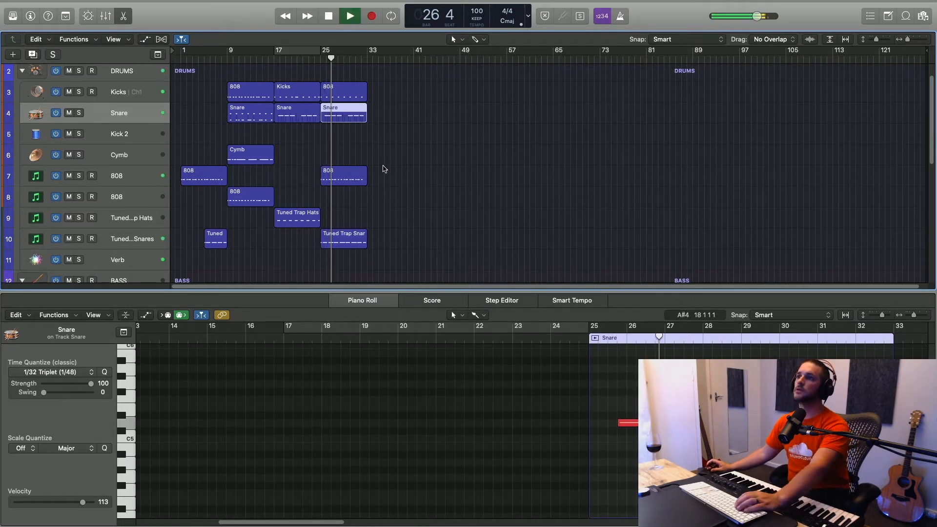
{"action": "key", "text": "space"}
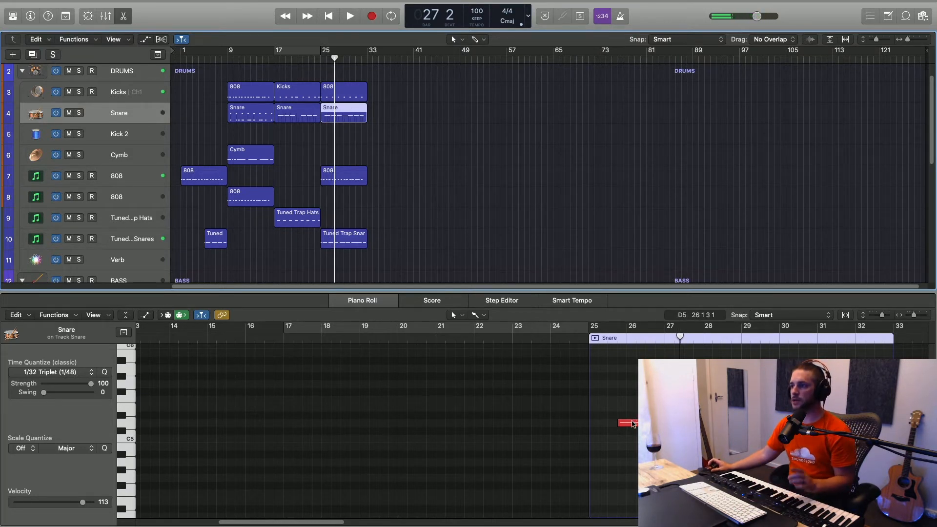
Select all notes in the Snare region at bar 25 and transpose them down two octaves.
{"action": "scroll", "coordinate": [633, 424], "scroll_direction": "down", "scroll_amount": 3}
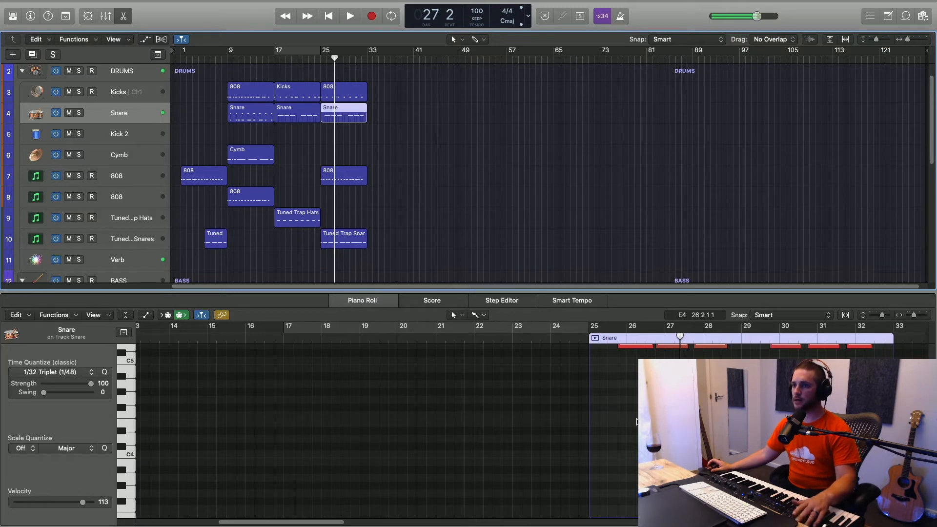
{"action": "scroll", "coordinate": [637, 422], "scroll_direction": "down", "scroll_amount": 4}
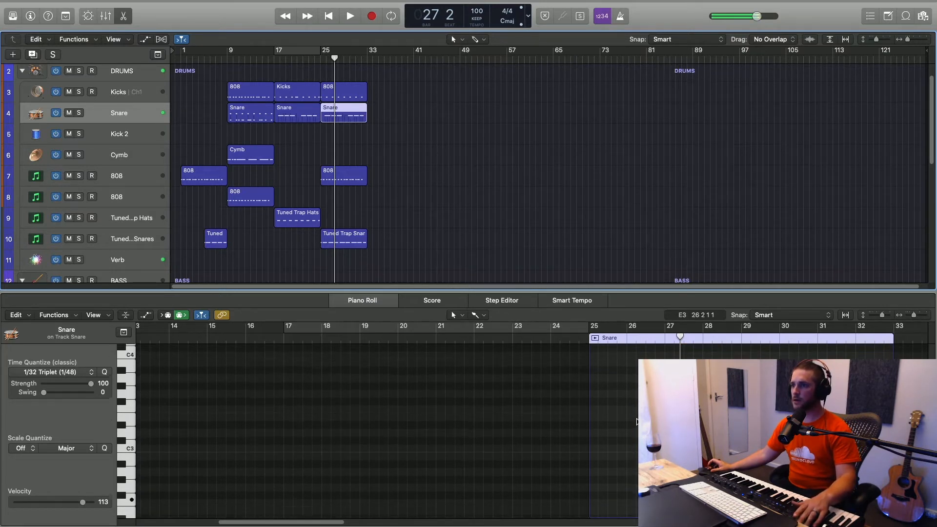
{"action": "scroll", "coordinate": [636, 422], "scroll_direction": "up", "scroll_amount": 2}
{"action": "scroll", "coordinate": [637, 422], "scroll_direction": "up", "scroll_amount": 8}
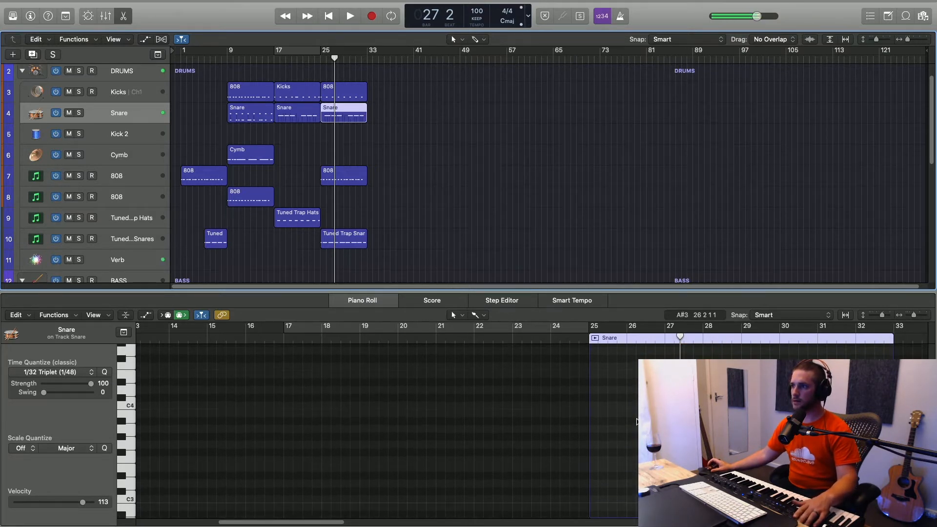
{"action": "left_click", "coordinate": [637, 422]}
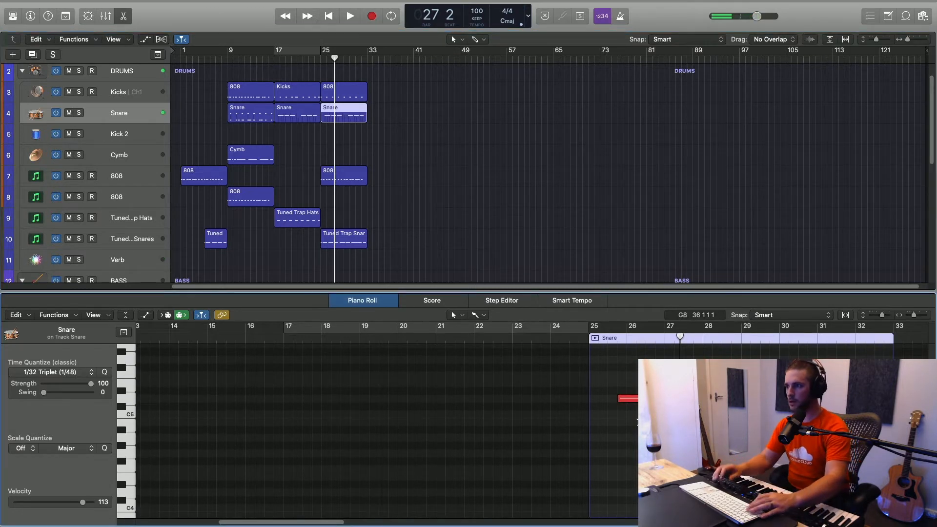
{"action": "key", "text": "super+a"}
{"action": "key", "text": "alt+shift+Down"}
{"action": "key", "text": "alt+shift+Down"}
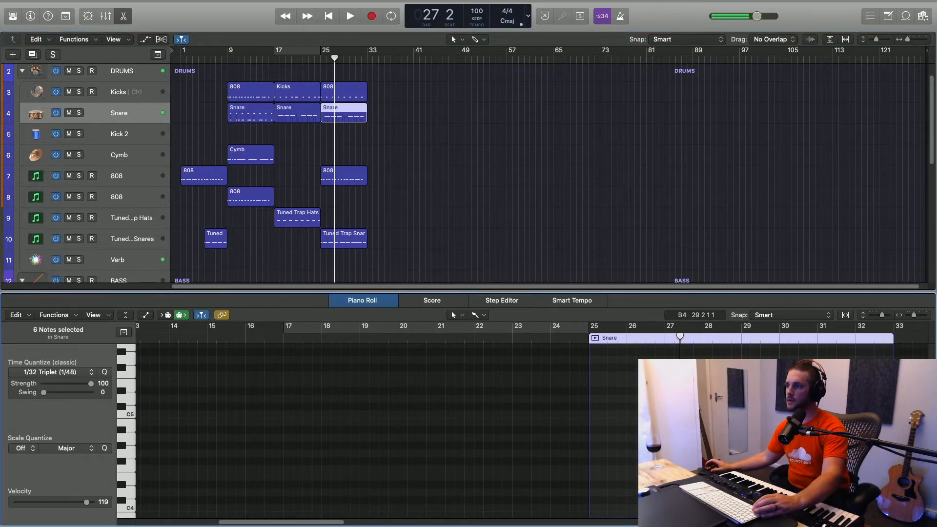
{"action": "scroll", "coordinate": [637, 422], "scroll_direction": "down", "scroll_amount": 12}
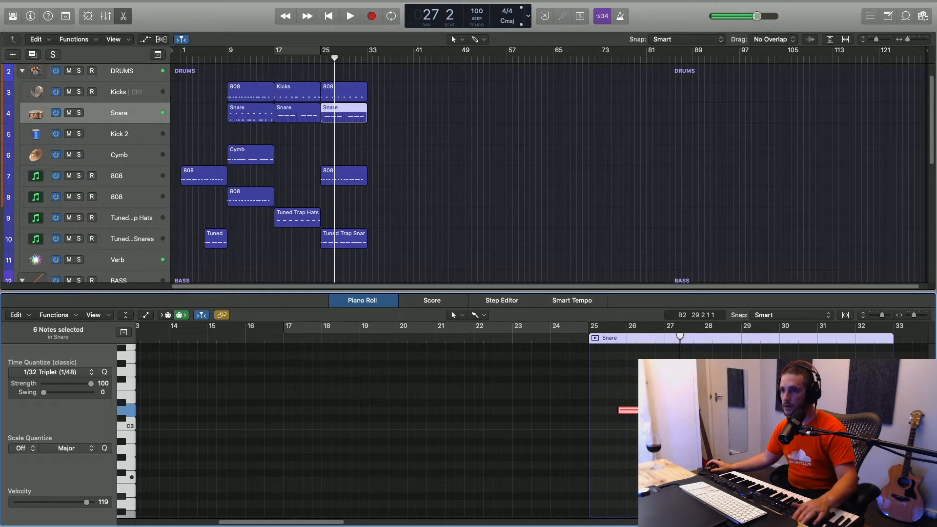
Transpose the selected snare notes down by semitones to F2 and audition the section from bar 25.
{"action": "key", "text": "alt+Down"}
{"action": "key", "text": "alt+Down"}
{"action": "key", "text": "alt+Down"}
{"action": "key", "text": "alt+Down"}
{"action": "key", "text": "alt+Down"}
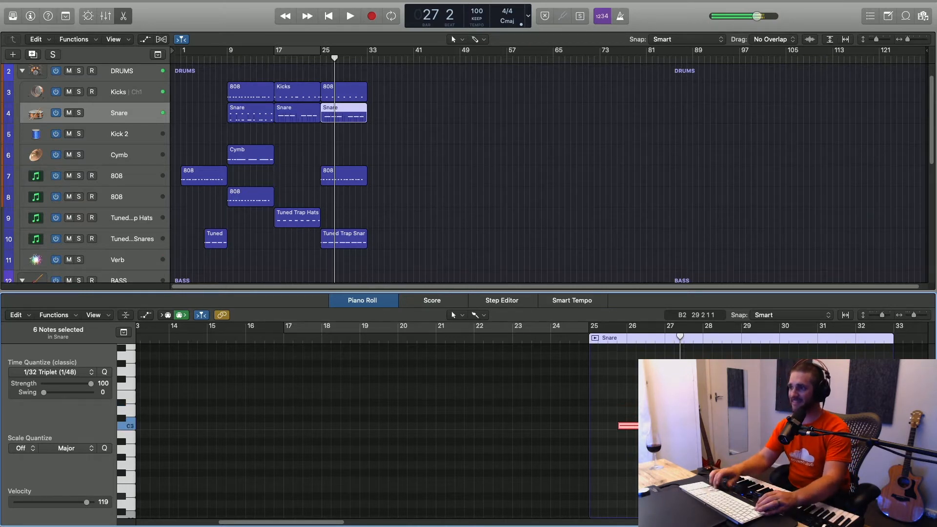
{"action": "key", "text": "alt+Down"}
{"action": "key", "text": "alt+Down"}
{"action": "key", "text": "alt+Down"}
{"action": "key", "text": "alt+Down"}
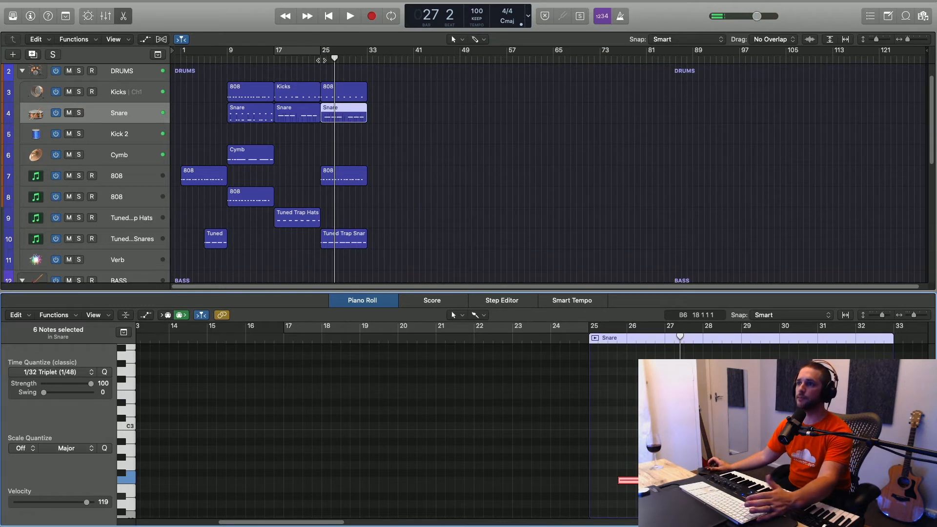
{"action": "key", "text": "shift+space"}
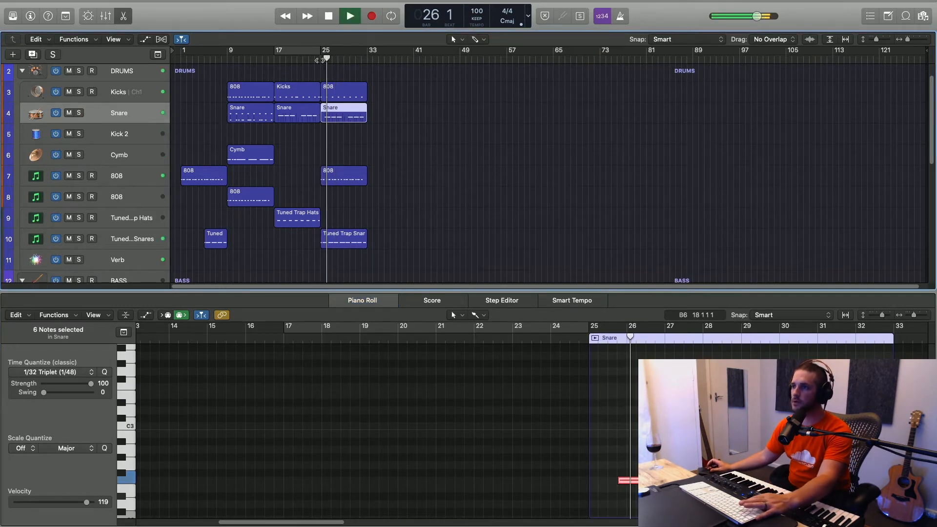
{"action": "key", "text": "space"}
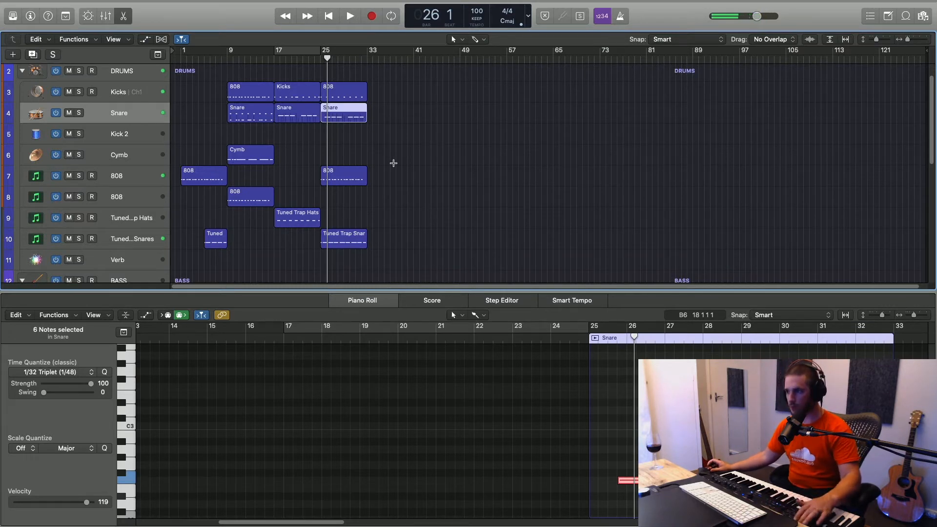
Transpose the selected snare notes further down to D#1 and play the section to hear the new sound.
{"action": "scroll", "coordinate": [462, 351], "scroll_direction": "down", "scroll_amount": 5}
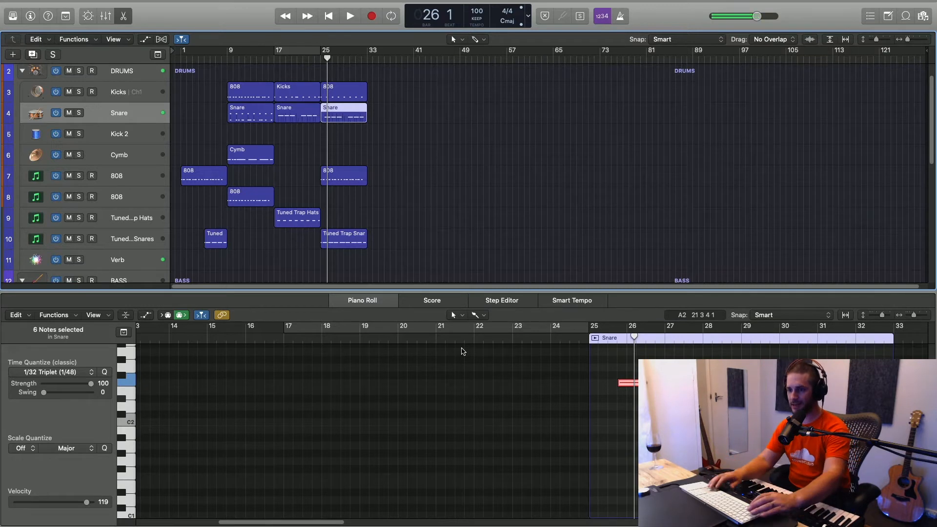
{"action": "key", "text": "alt+Down"}
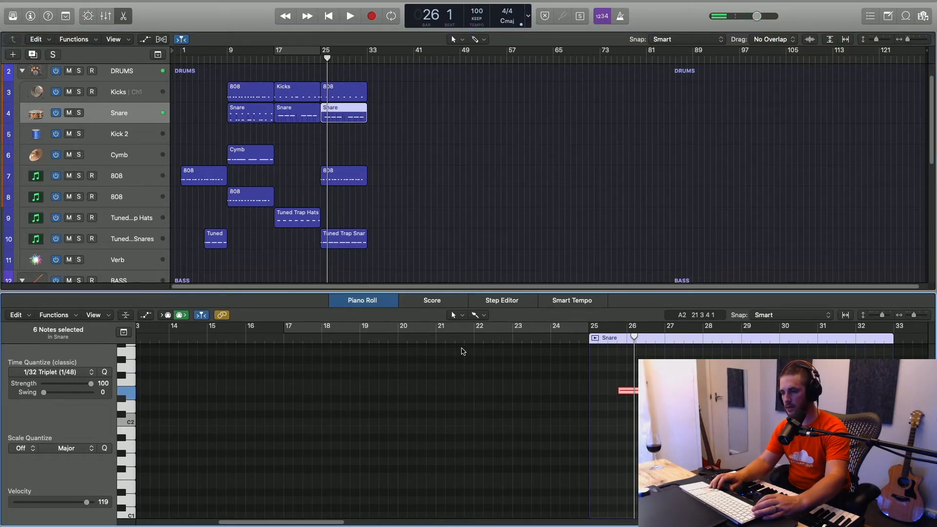
{"action": "key", "text": "alt+Down"}
{"action": "key", "text": "alt+Down"}
{"action": "key", "text": "alt+Down"}
{"action": "key", "text": "alt+Down"}
{"action": "key", "text": "alt+Down"}
{"action": "key", "text": "alt+Down"}
{"action": "key", "text": "alt+Down"}
{"action": "key", "text": "alt+Down"}
{"action": "key", "text": "alt+Down"}
{"action": "key", "text": "alt+Down"}
{"action": "key", "text": "alt+Down"}
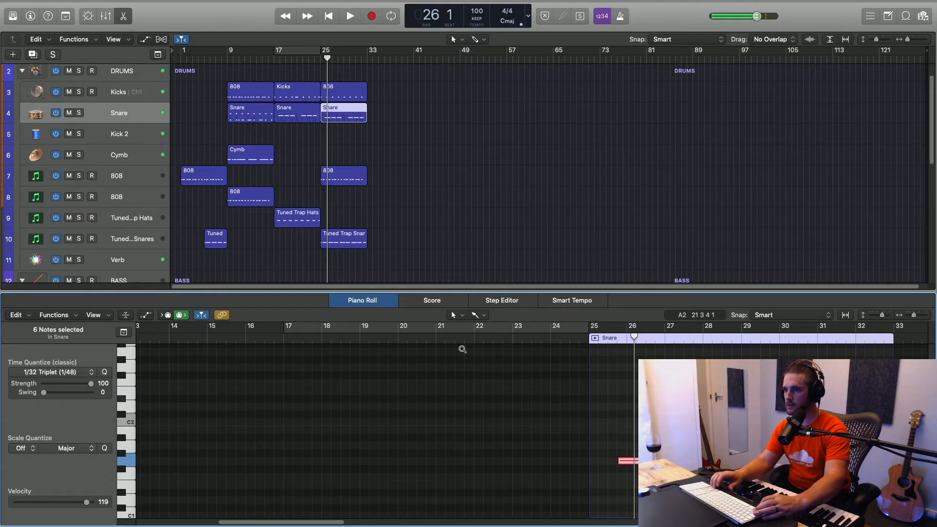
{"action": "key", "text": "alt+Down"}
{"action": "key", "text": "alt+Down"}
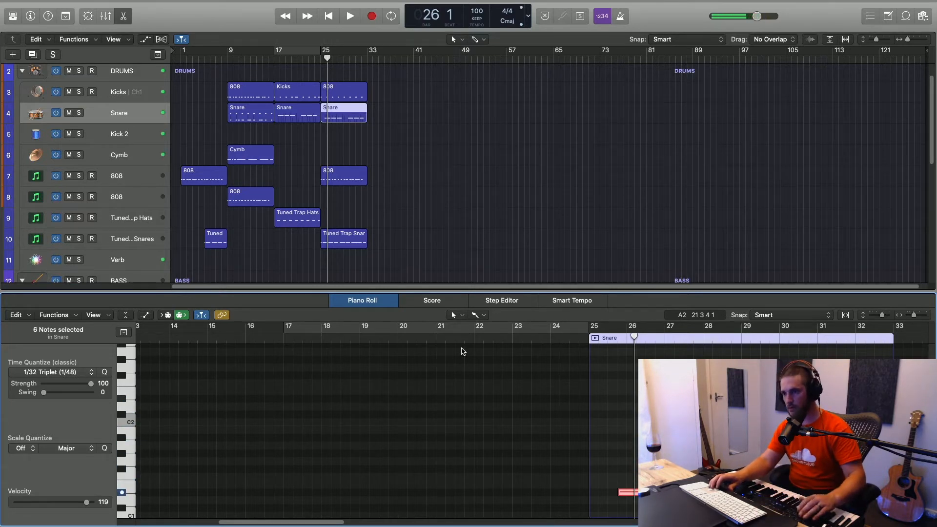
{"action": "key", "text": "space"}
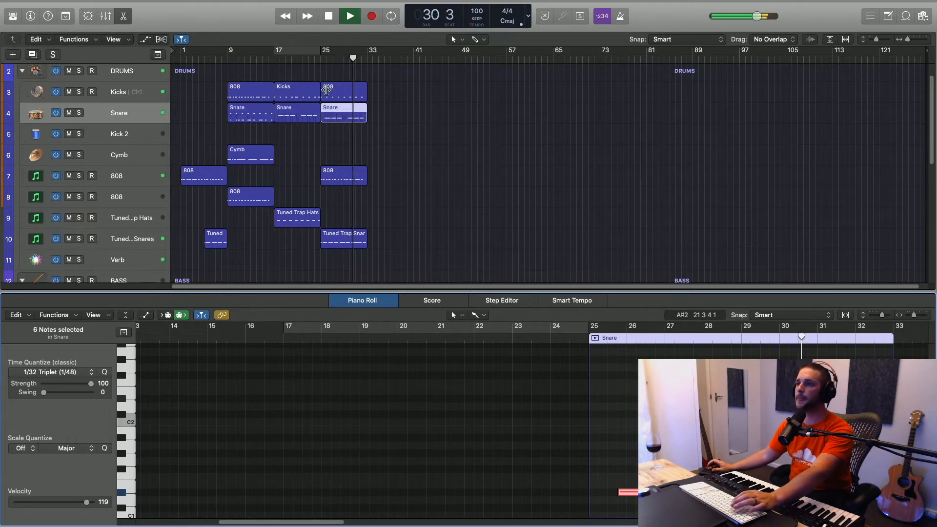
{"action": "key", "text": "space"}
Set the cycle range from bar 25 to bar 33 with the playhead at bar 25, and select the Cymb track.
{"action": "scroll", "coordinate": [332, 112], "scroll_direction": "down", "scroll_amount": 3}
{"action": "scroll", "coordinate": [341, 98], "scroll_direction": "up", "scroll_amount": 5}
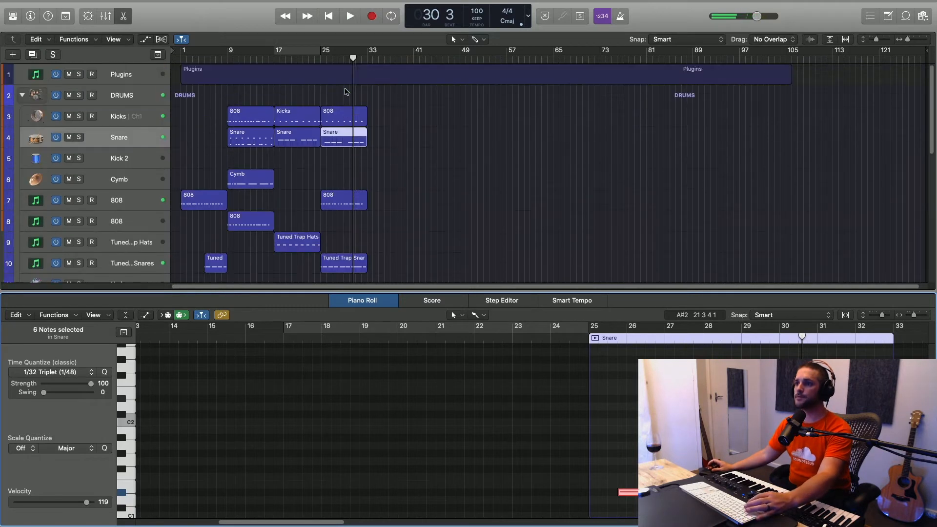
{"action": "left_click", "coordinate": [321, 62]}
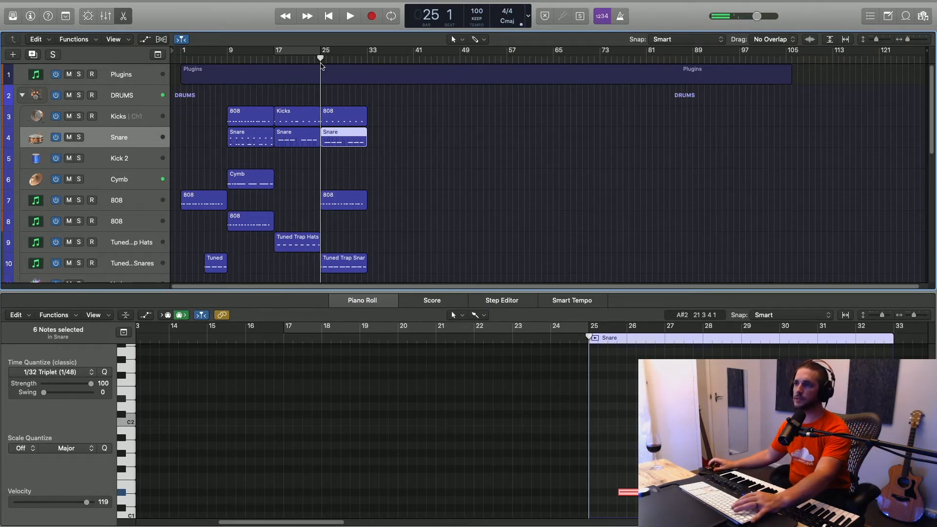
{"action": "left_click_drag", "start_coordinate": [327, 52], "coordinate": [369, 52]}
{"action": "left_click", "coordinate": [121, 189]}
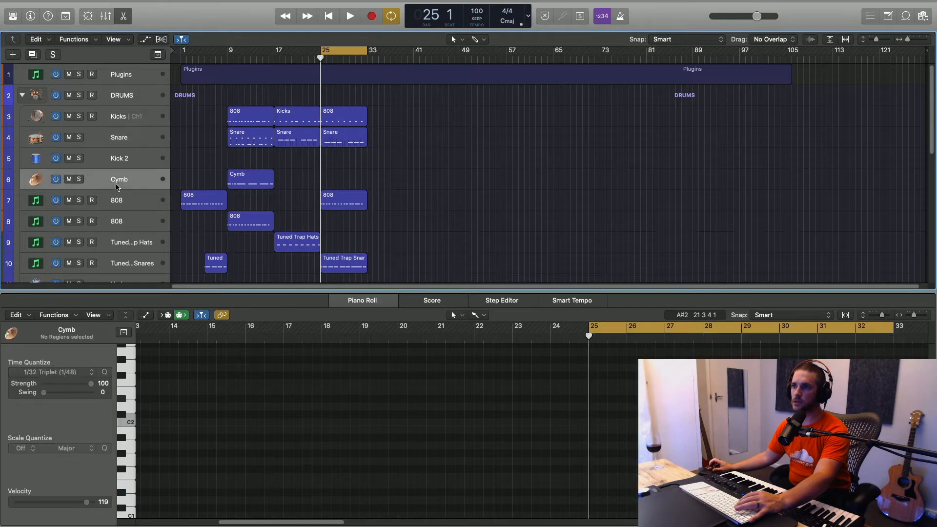
Record a cymbal pattern on the Cymb track across the cycle range from bar 25 to bar 33.
{"action": "key", "text": "space"}
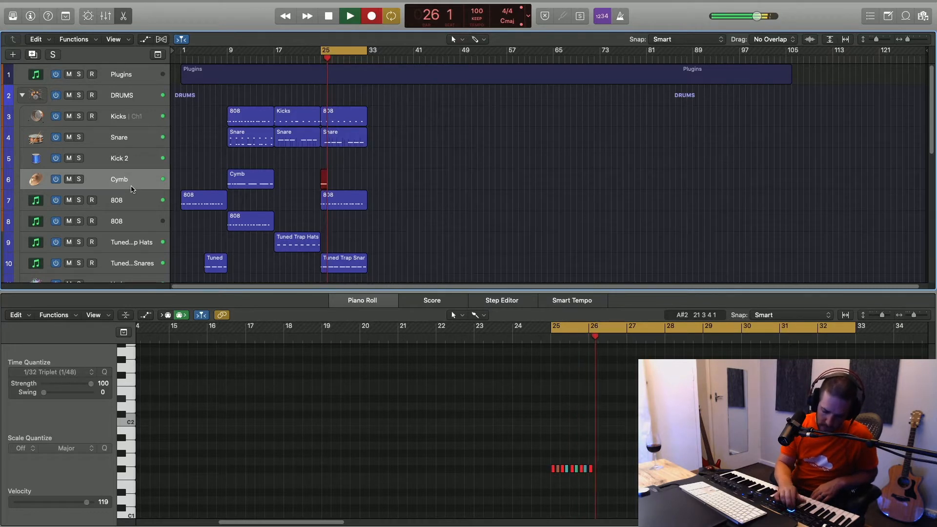
{"action": "key", "text": "super+period"}
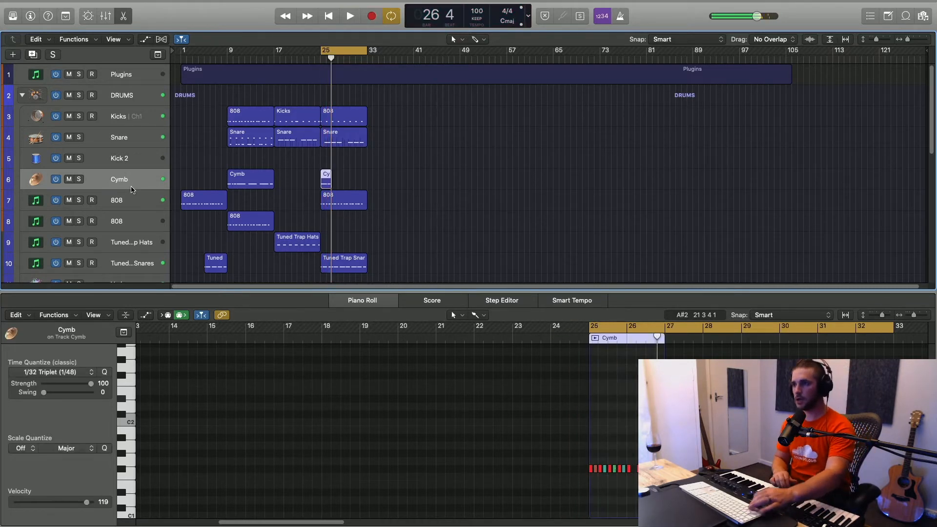
{"action": "key", "text": "r"}
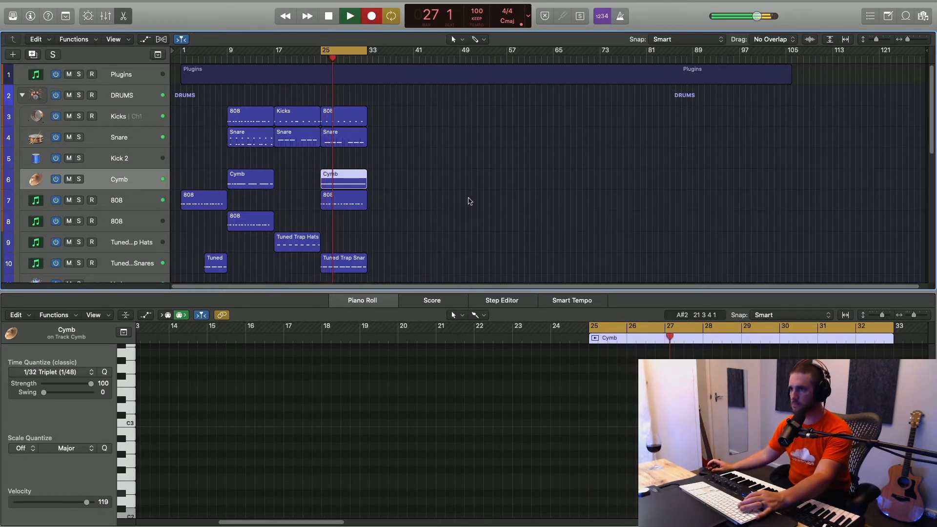
{"action": "key", "text": "space"}
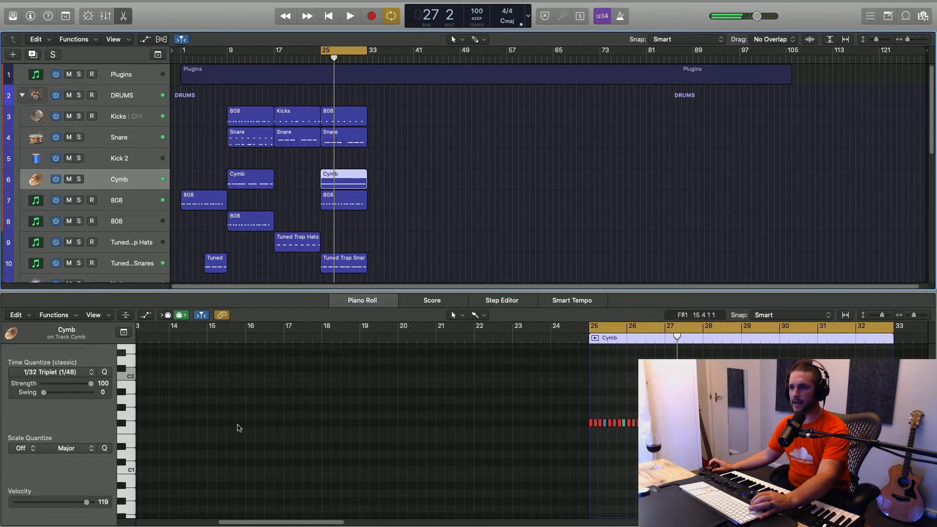
Select all notes in the Cymb region at bar 25, transpose them up two semitones and audition the section.
{"action": "left_click", "coordinate": [123, 423]}
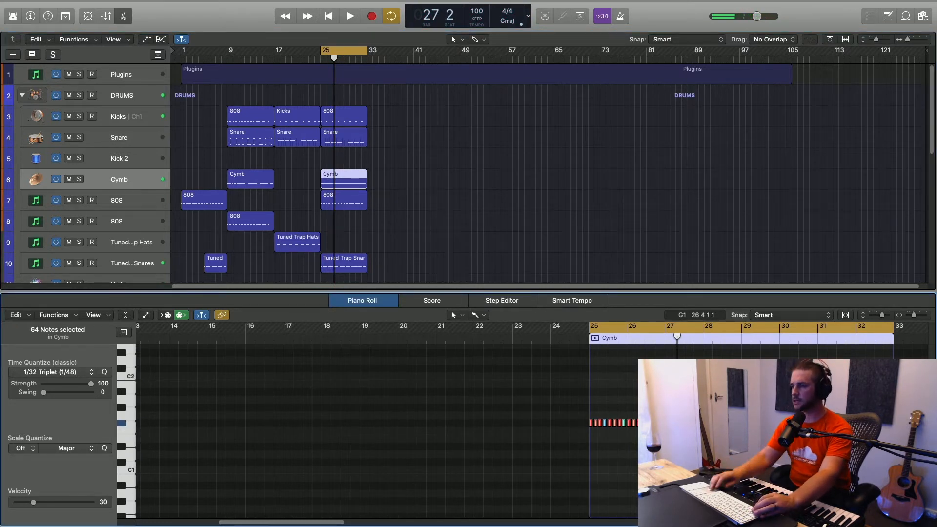
{"action": "key", "text": "alt+Up"}
{"action": "key", "text": "alt+Up"}
{"action": "key", "text": "space"}
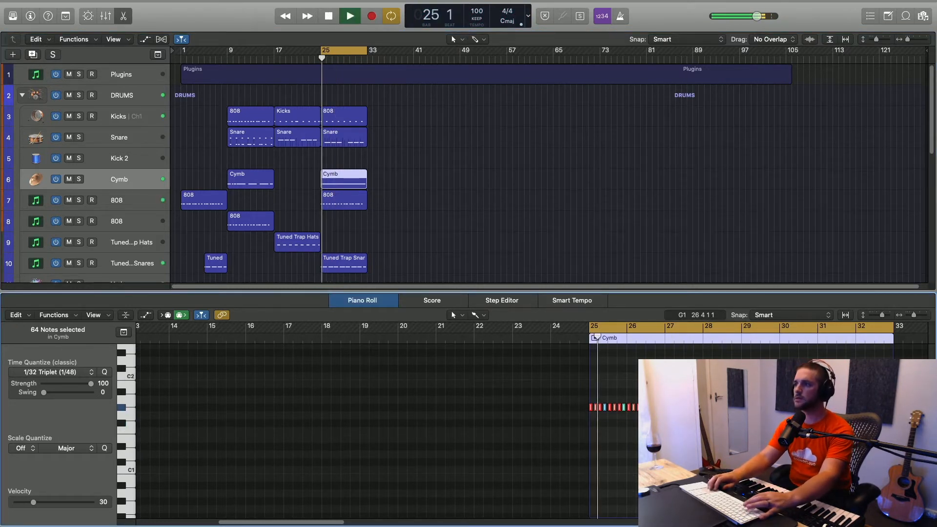
Transpose the selected Cymb notes further up by semitones to reach a different cymbal sound.
{"action": "key", "text": "alt+Up"}
{"action": "key", "text": "alt+Up"}
{"action": "key", "text": "alt+Up"}
{"action": "key", "text": "alt+Up"}
{"action": "key", "text": "alt+Up"}
{"action": "key", "text": "alt+Up"}
{"action": "key", "text": "alt+Up"}
{"action": "key", "text": "alt+Up"}
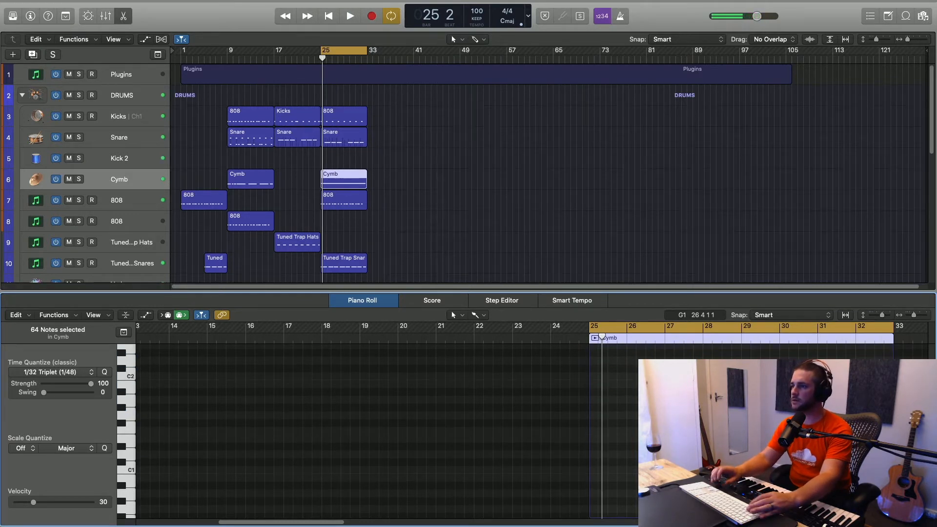
Play the section to audition the transposed cymbals and close the Piano Roll.
{"action": "key", "text": "space"}
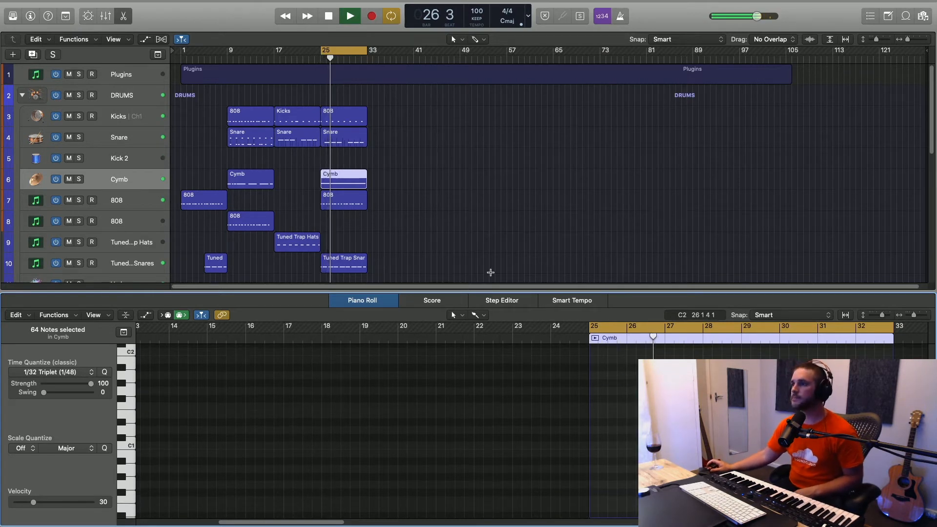
{"action": "left_click_drag", "start_coordinate": [490, 273], "coordinate": [518, 372]}
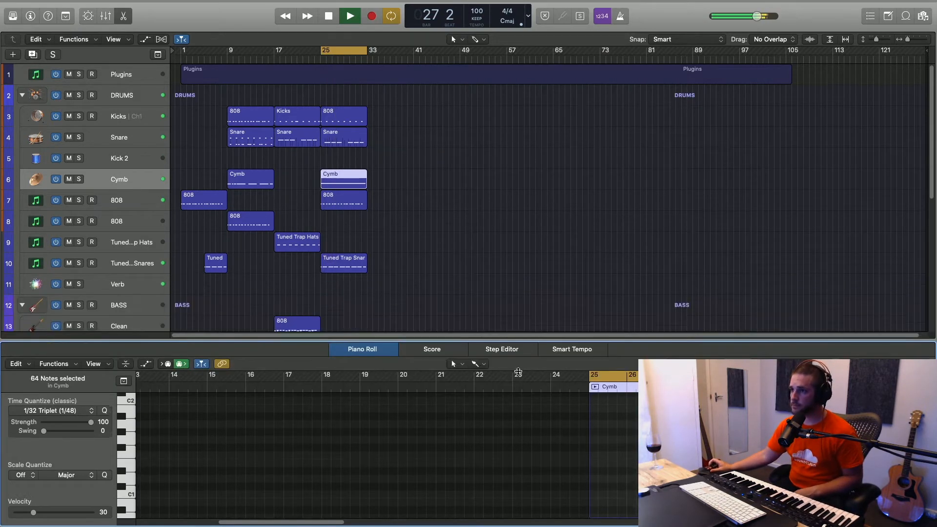
{"action": "key", "text": "e"}
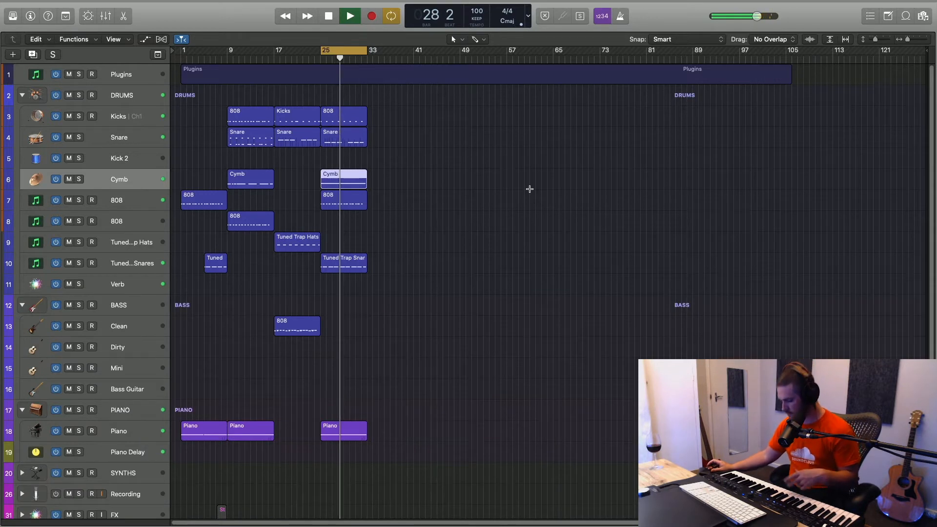
{"action": "key", "text": "space"}
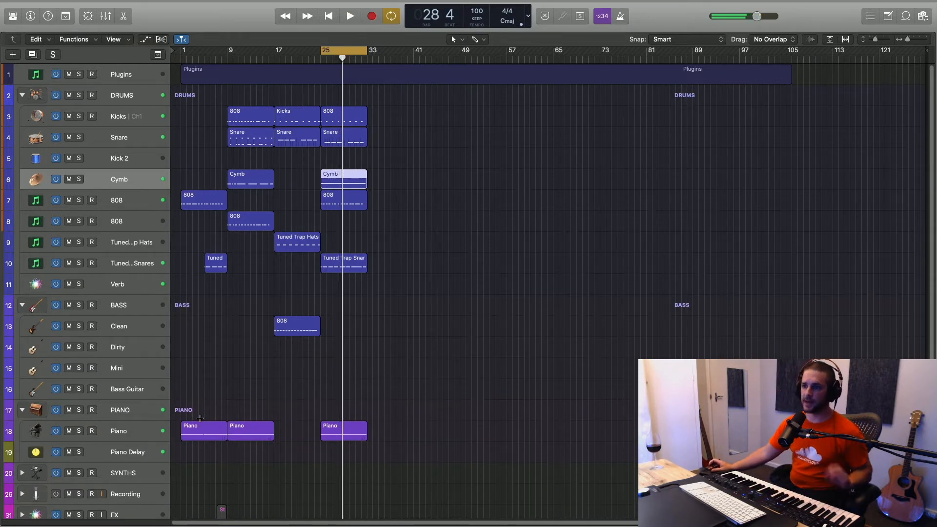
Expand the SYNTHS track stack and record a bell melody on the Bell track up to bar 33.
{"action": "scroll", "coordinate": [200, 418], "scroll_direction": "down", "scroll_amount": 3}
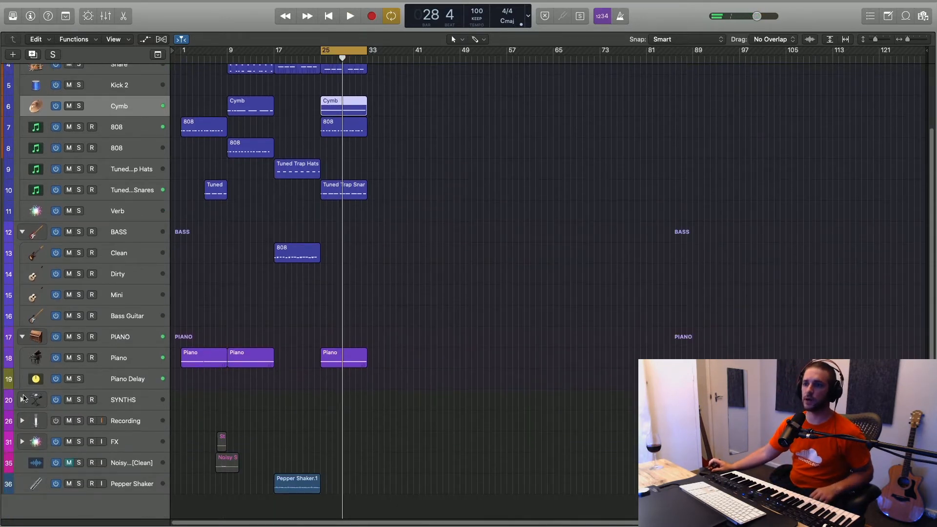
{"action": "left_click", "coordinate": [22, 400]}
{"action": "scroll", "coordinate": [292, 435], "scroll_direction": "down", "scroll_amount": 4}
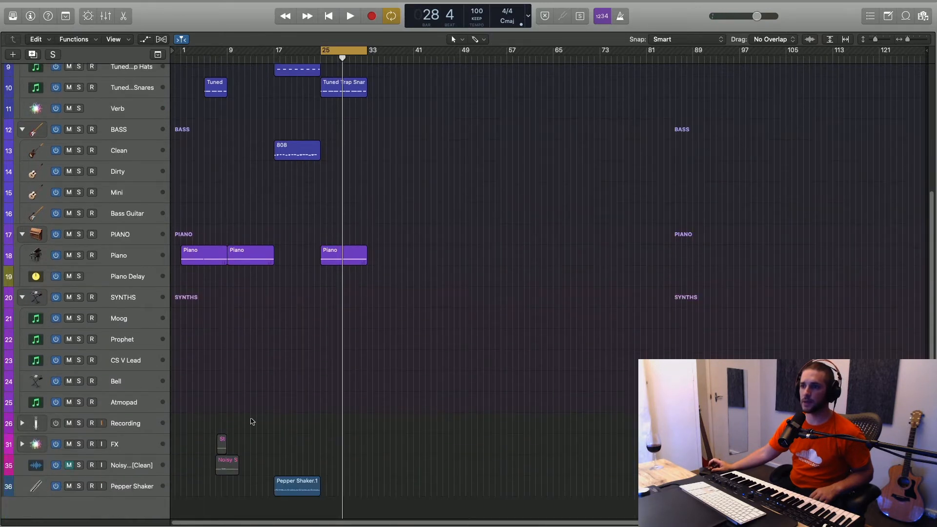
{"action": "left_click", "coordinate": [129, 388]}
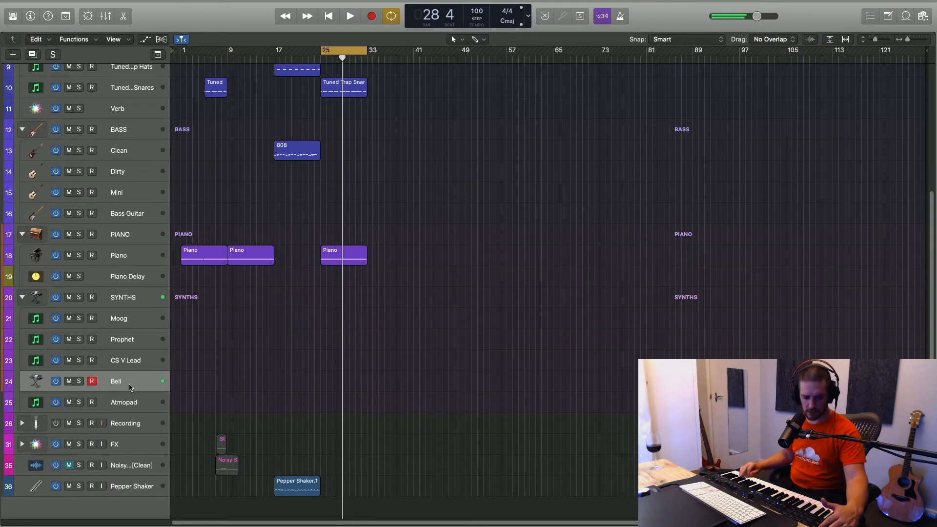
{"action": "key", "text": "r"}
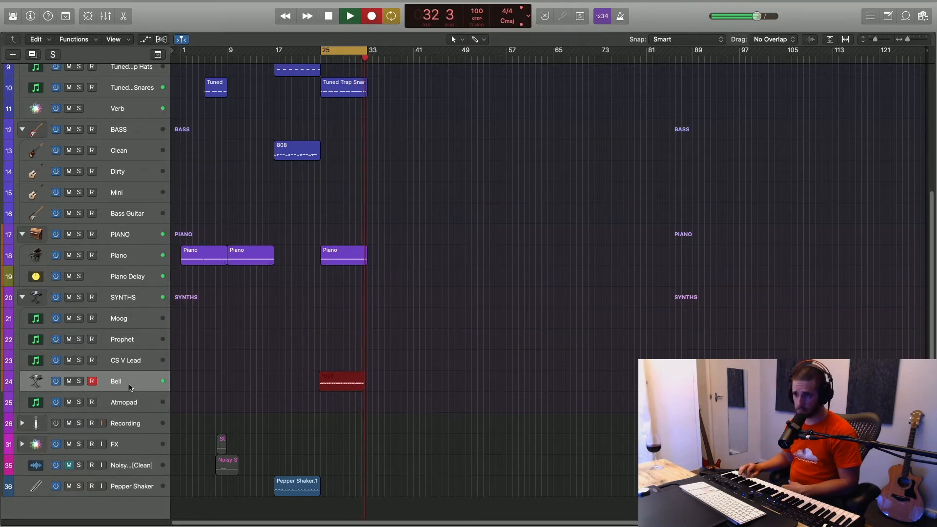
{"action": "key", "text": "space"}
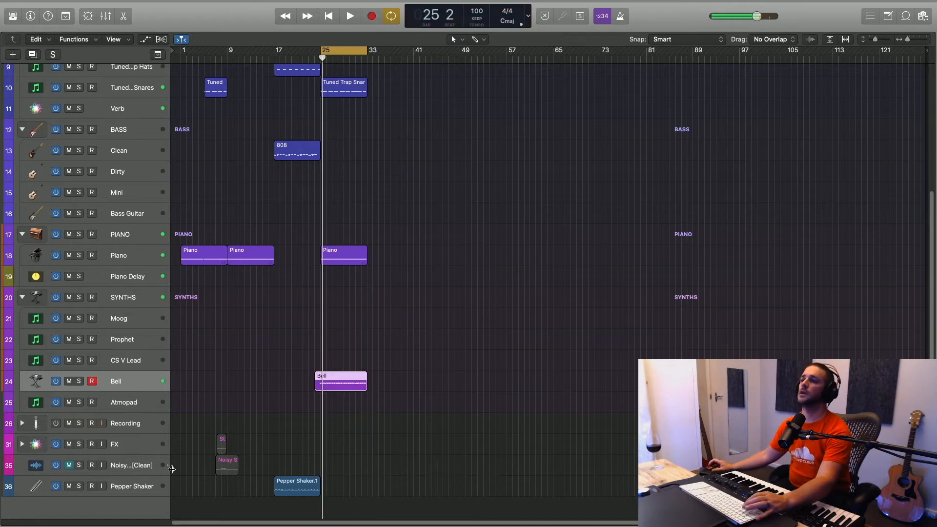
Open the new Bell region in the Piano Roll and set its time quantize value to 1/16 Note.
{"action": "key", "text": "super+Right"}
{"action": "key", "text": "super+Right"}
{"action": "key", "text": "super+Right"}
{"action": "key", "text": "super+Right"}
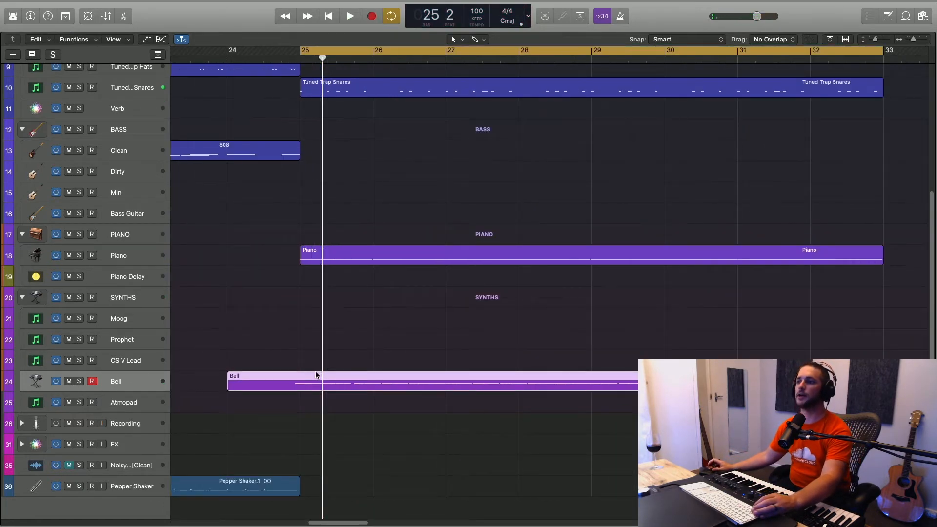
{"action": "key", "text": "p"}
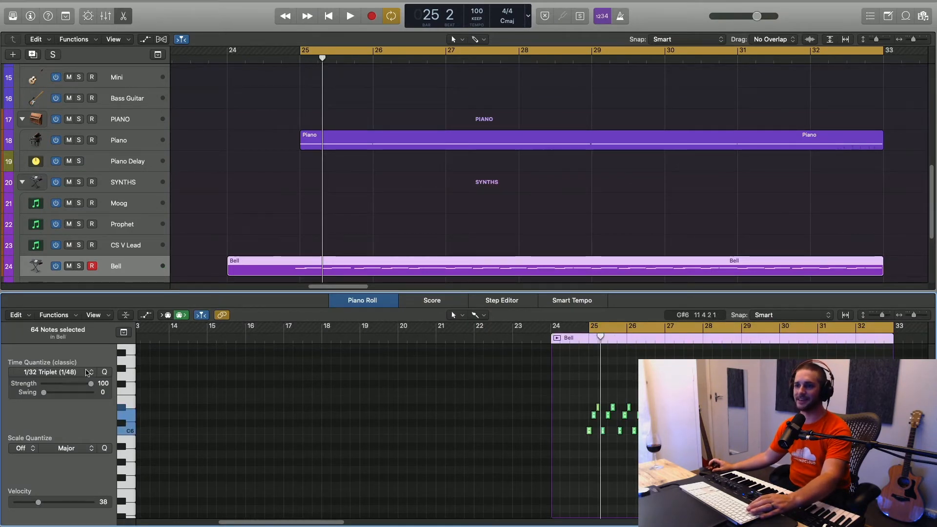
{"action": "left_click", "coordinate": [88, 372]}
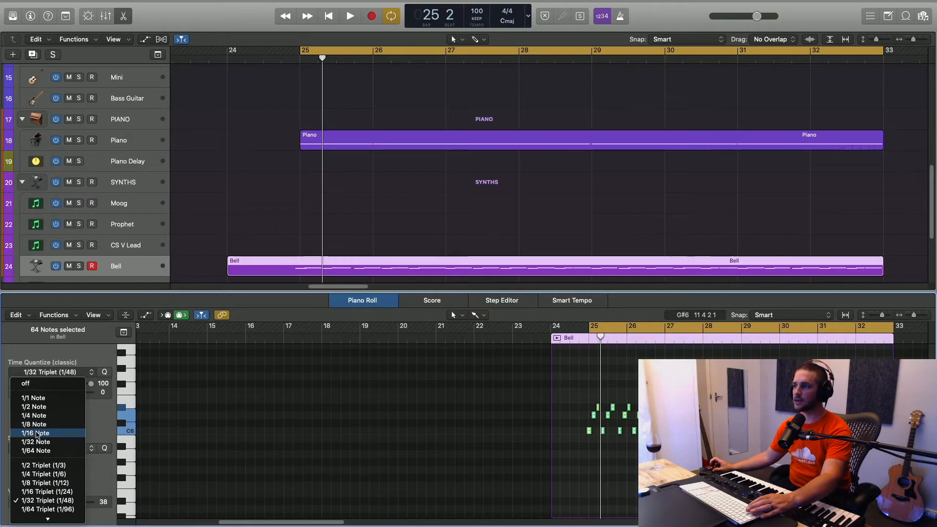
{"action": "left_click", "coordinate": [37, 433]}
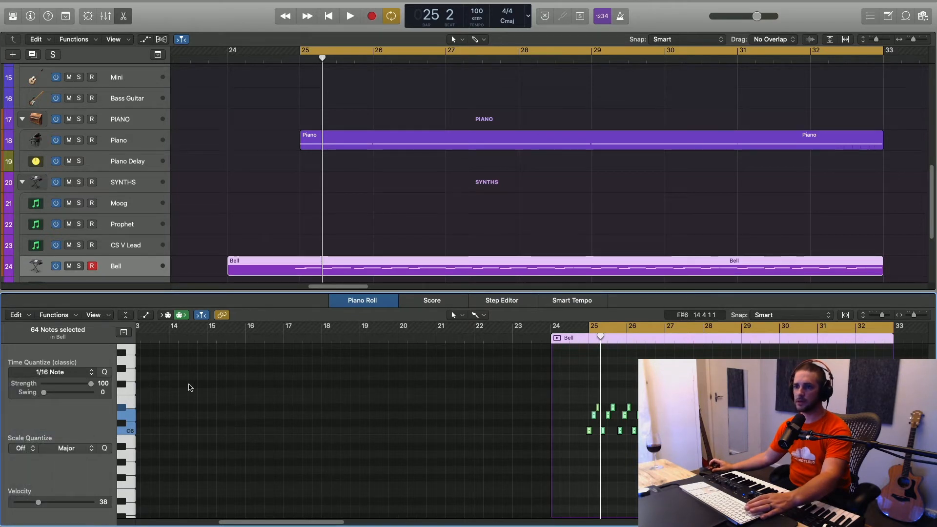
{"action": "key", "text": "space"}
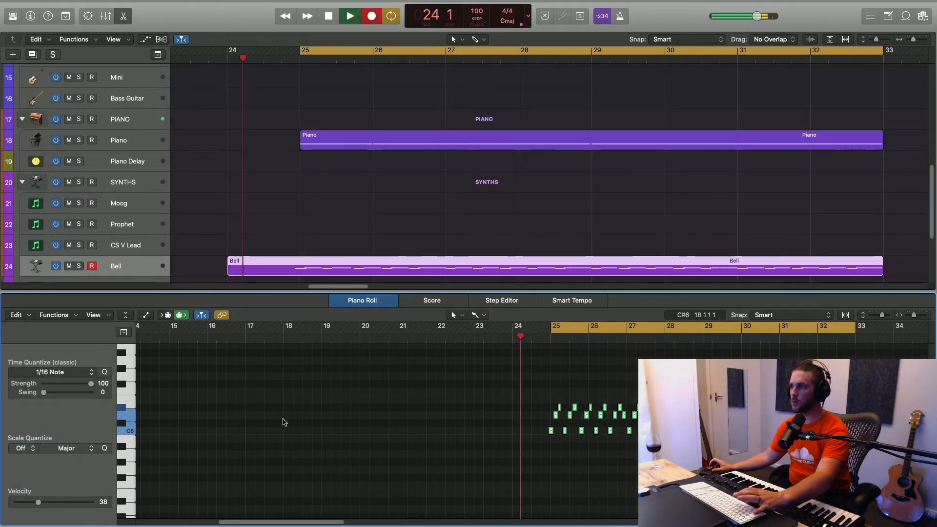
{"action": "key", "text": "b"}
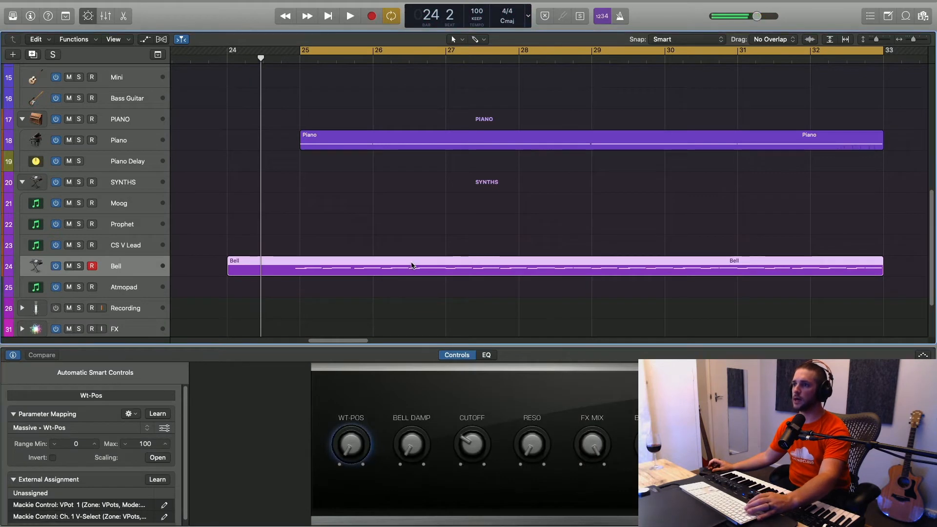
{"action": "double_click", "coordinate": [413, 265]}
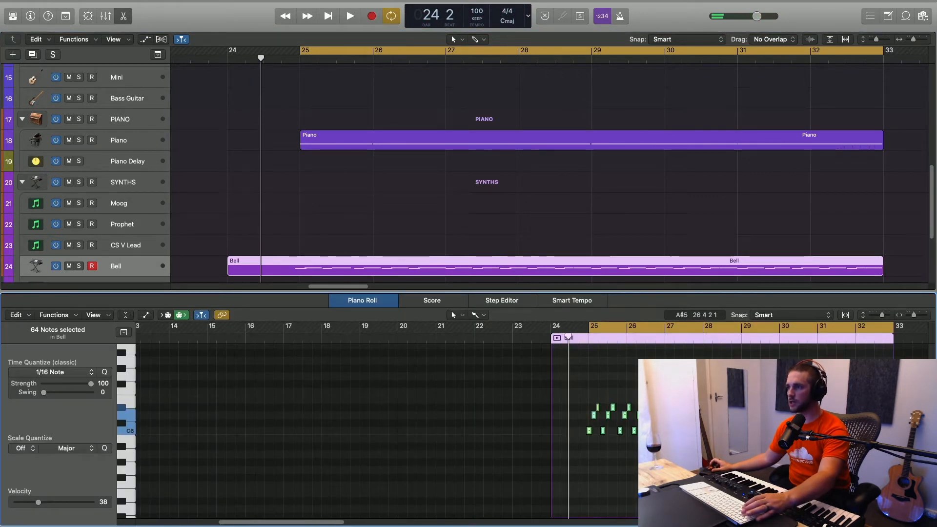
Try quantizing all notes in the Bell region to 1/16 and play the section to check the timing.
{"action": "left_click", "coordinate": [655, 448]}
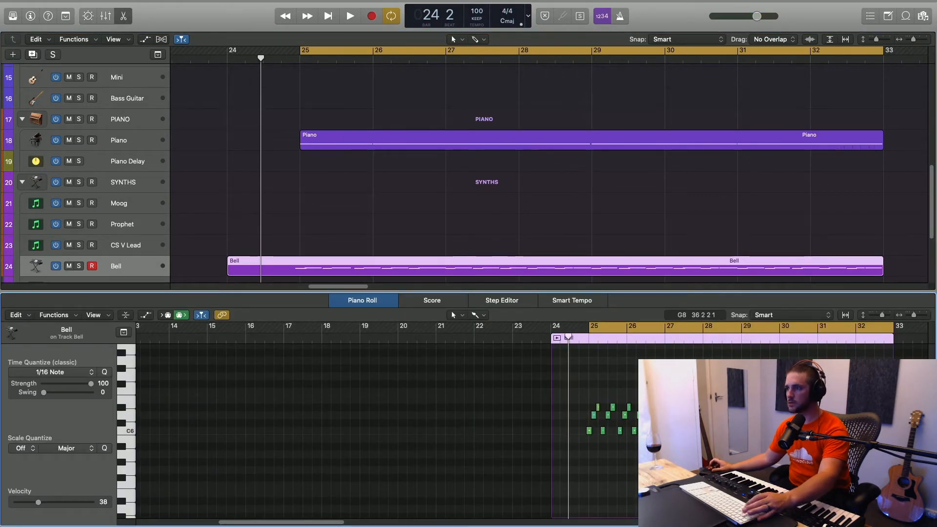
{"action": "key", "text": "super+a"}
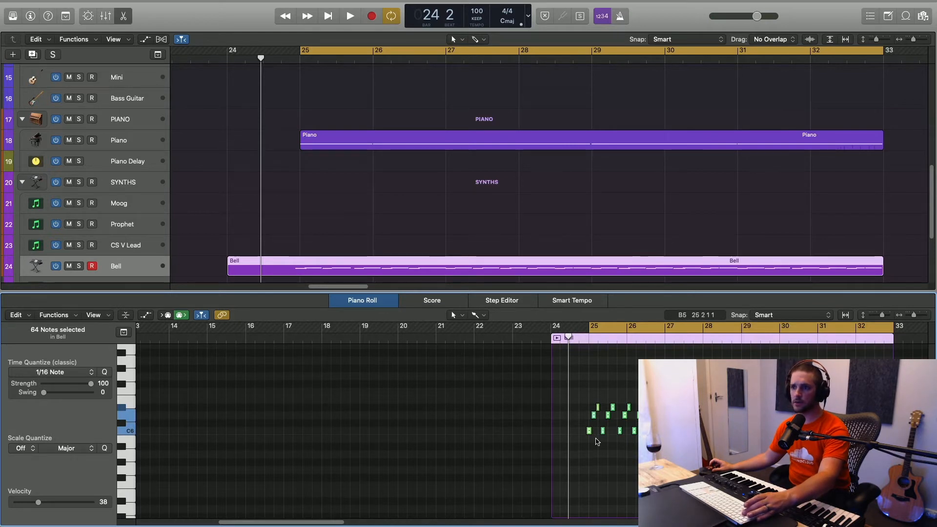
{"action": "scroll", "coordinate": [560, 382], "scroll_direction": "up", "scroll_amount": 3}
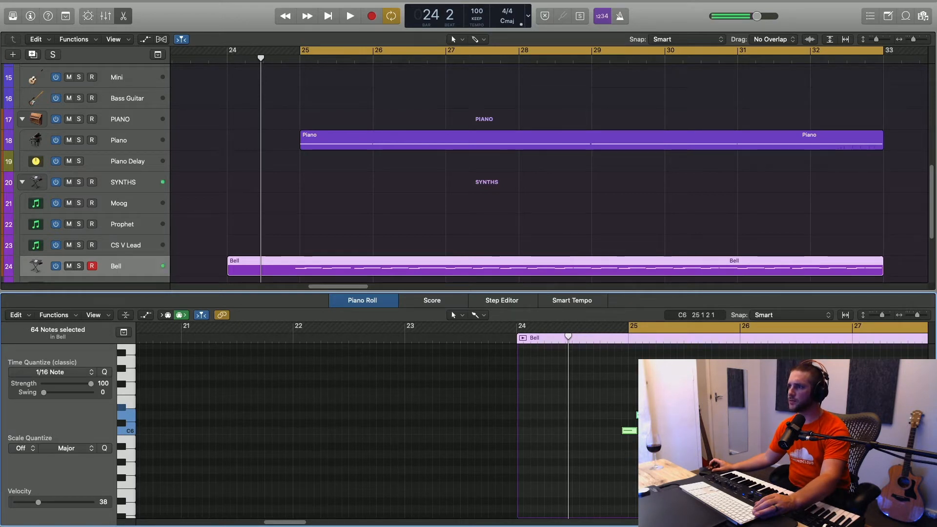
{"action": "key", "text": "space"}
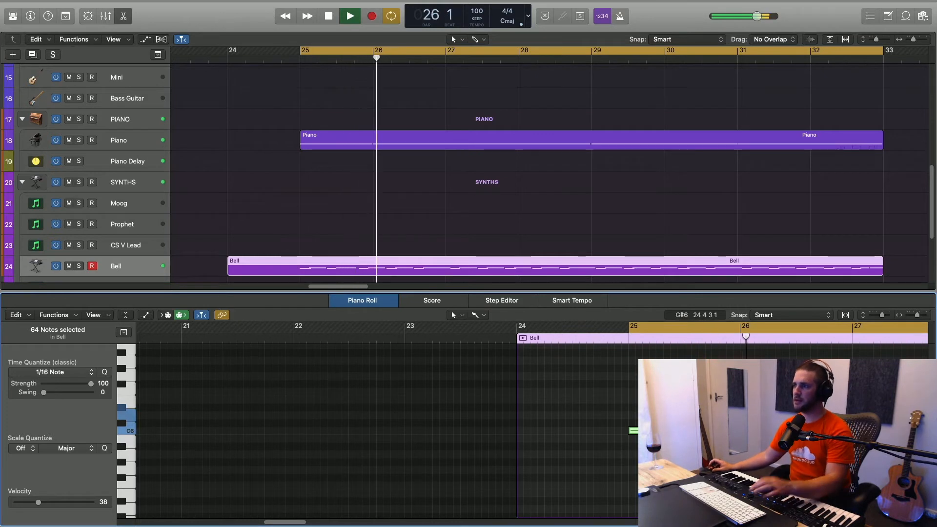
{"action": "key", "text": "space"}
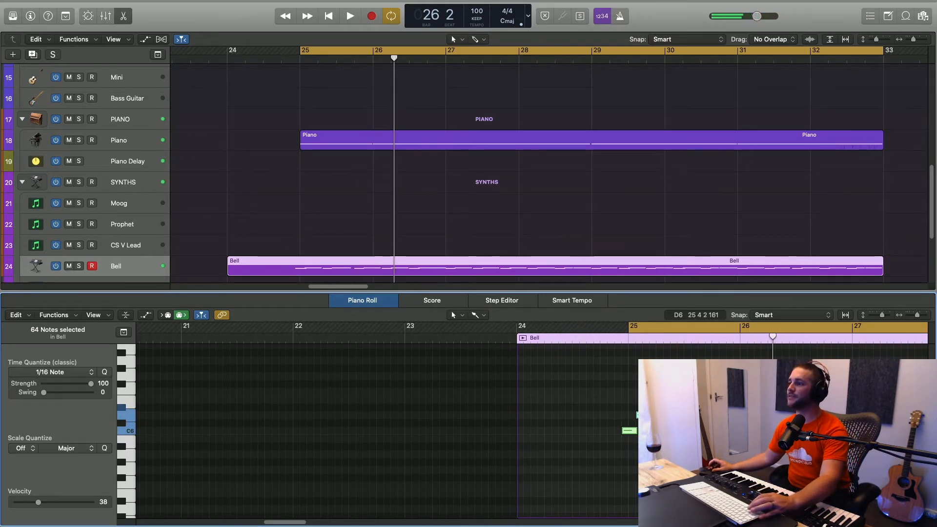
Quantize only the first six Bell notes to 1/16 and play the section from bar 25.
{"action": "left_click_drag", "start_coordinate": [601, 383], "coordinate": [637, 415]}
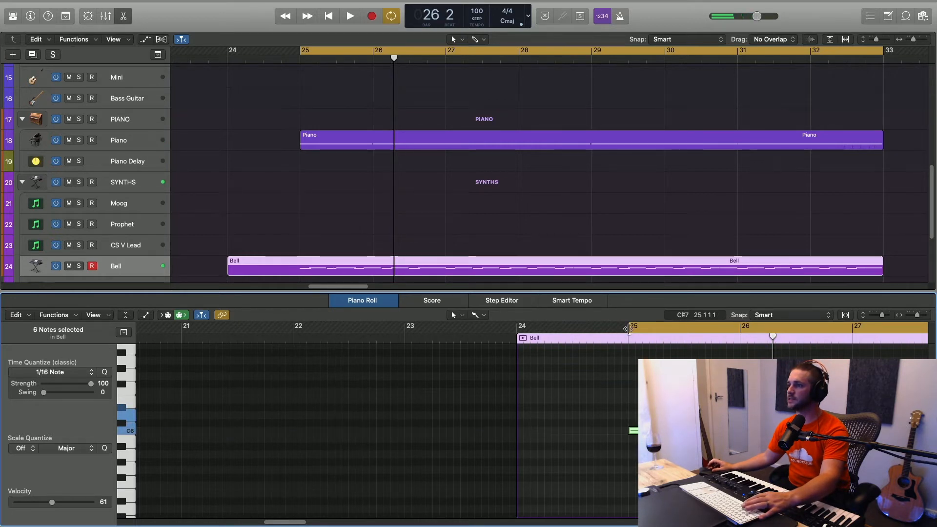
{"action": "double_click", "coordinate": [629, 329]}
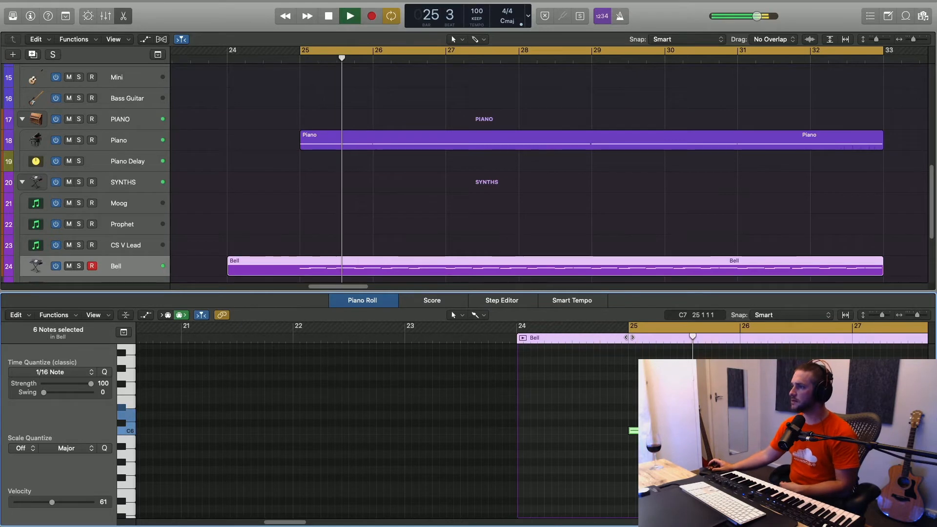
{"action": "key", "text": "z"}
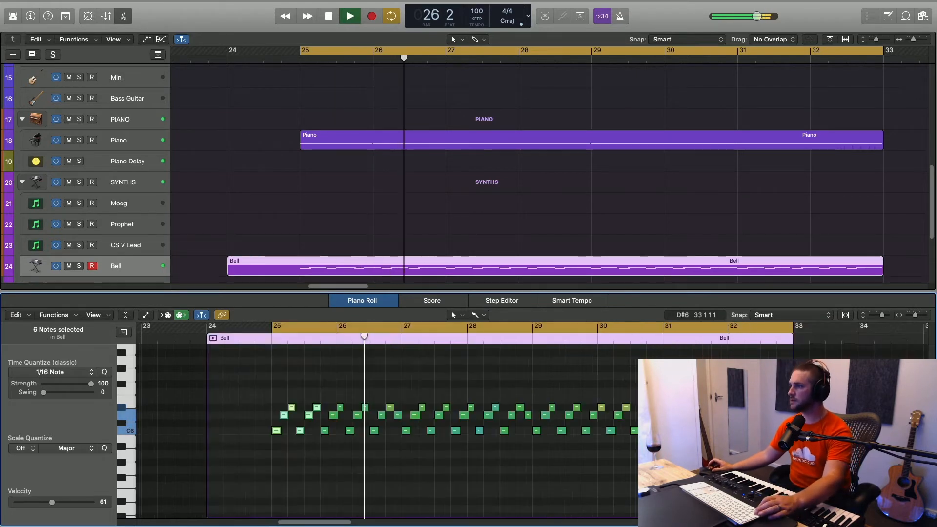
{"action": "key", "text": "super+Left"}
Open the mixer to reach the Bell track's channel strip.
{"action": "mouse_move", "coordinate": [589, 510]}
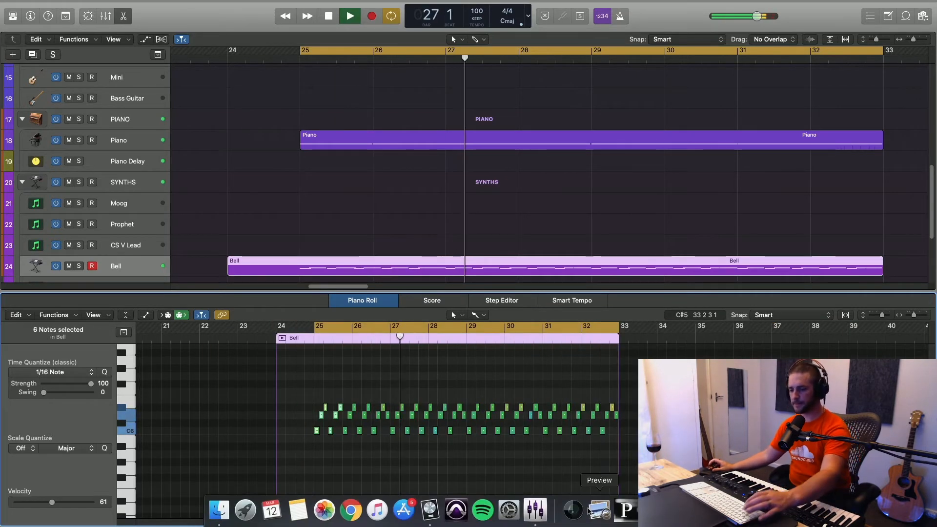
{"action": "key", "text": "super+2"}
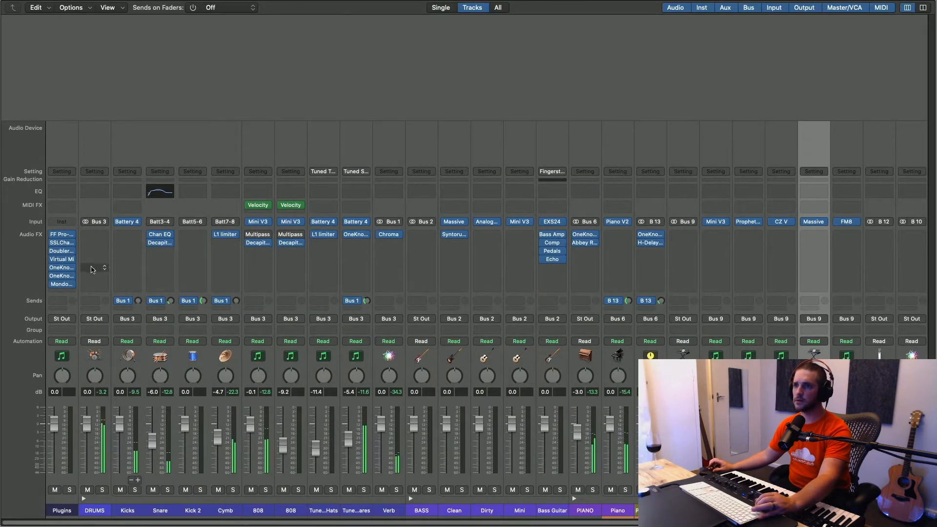
Try inserting Decapitator in stereo as an audio effect on the Bell channel and undo the change.
{"action": "left_click_drag", "start_coordinate": [643, 219], "coordinate": [810, 239]}
{"action": "left_click", "coordinate": [817, 238]}
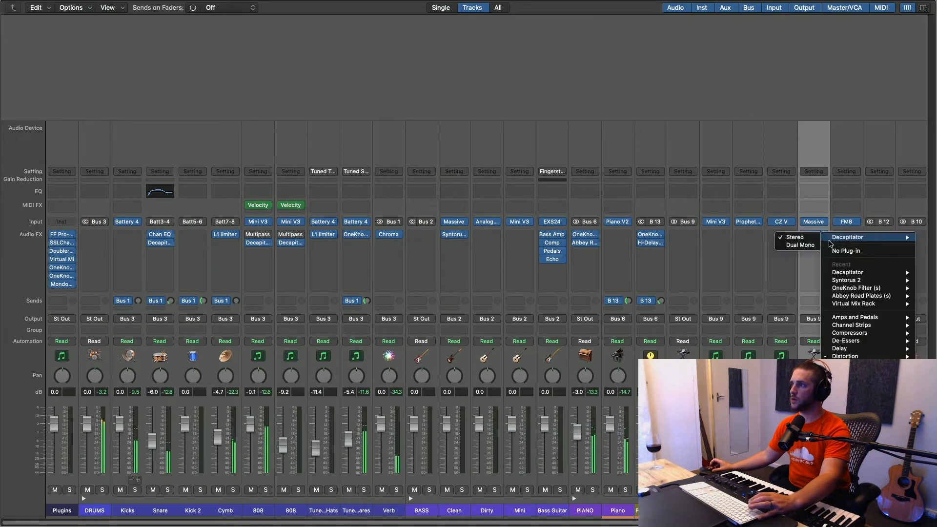
{"action": "left_click", "coordinate": [840, 239]}
{"action": "key", "text": "super+z"}
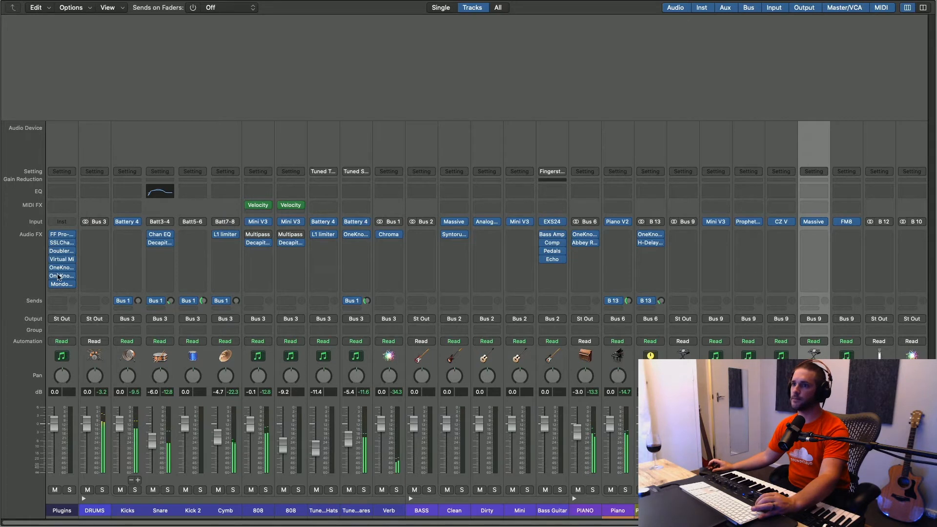
Copy the OneKnob Filter from the Plugins channel to the Bell channel and turn its filter amount down to between 6 and 7.
{"action": "left_click_drag", "start_coordinate": [61, 279], "coordinate": [811, 237]}
{"action": "left_click", "coordinate": [814, 237]}
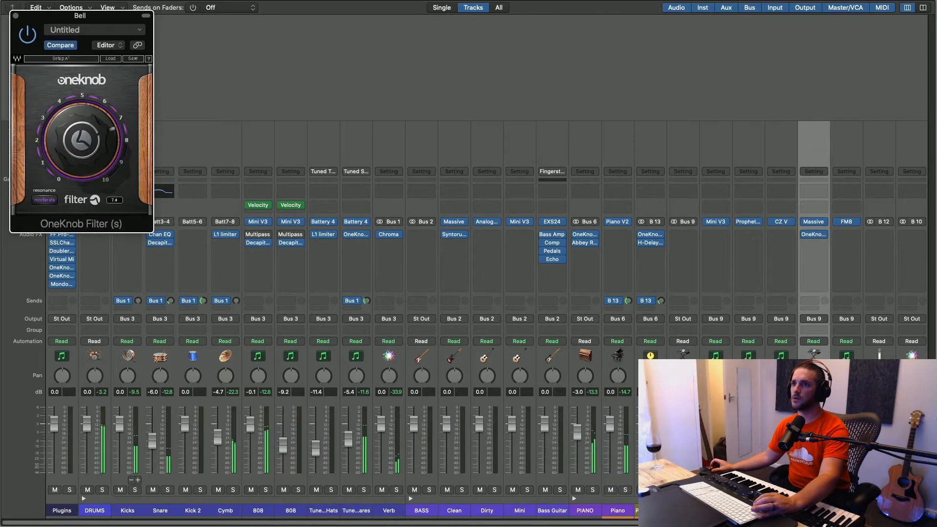
{"action": "left_click_drag", "start_coordinate": [90, 137], "coordinate": [91, 145]}
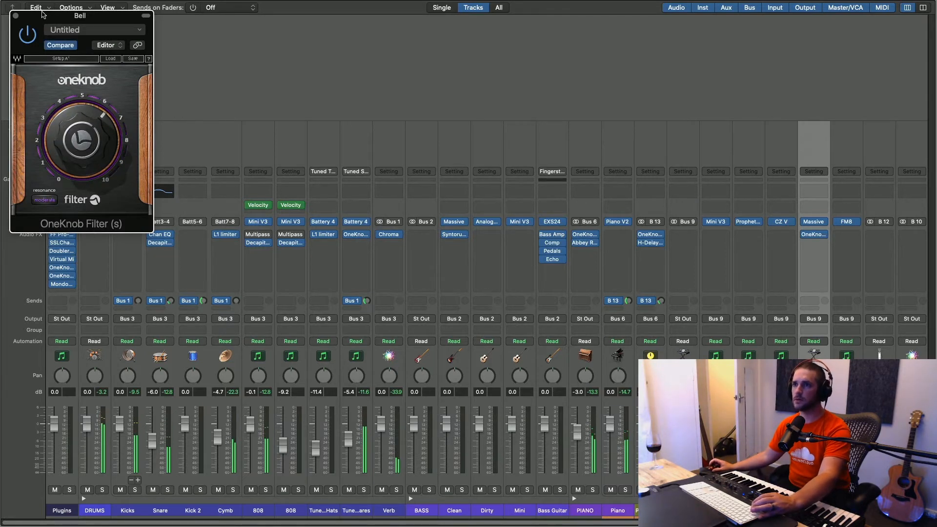
{"action": "left_click", "coordinate": [16, 16]}
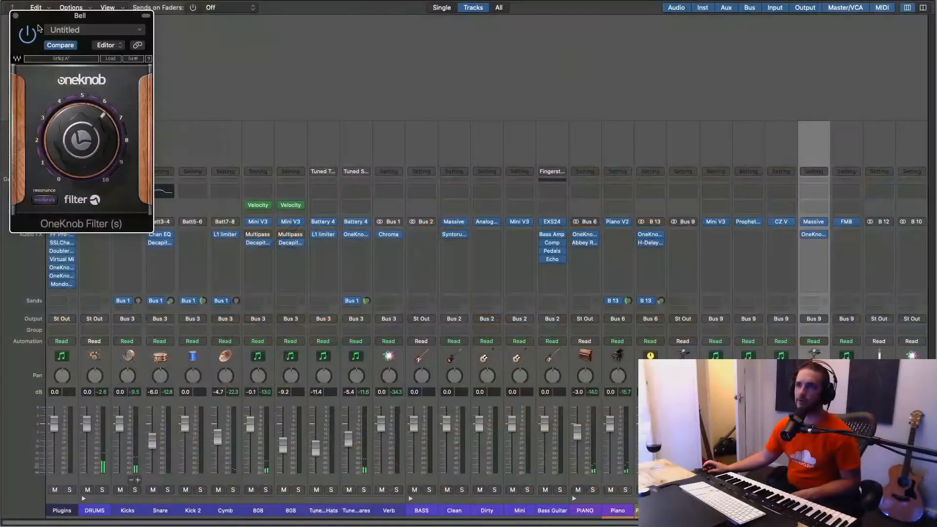
{"action": "left_click", "coordinate": [16, 16]}
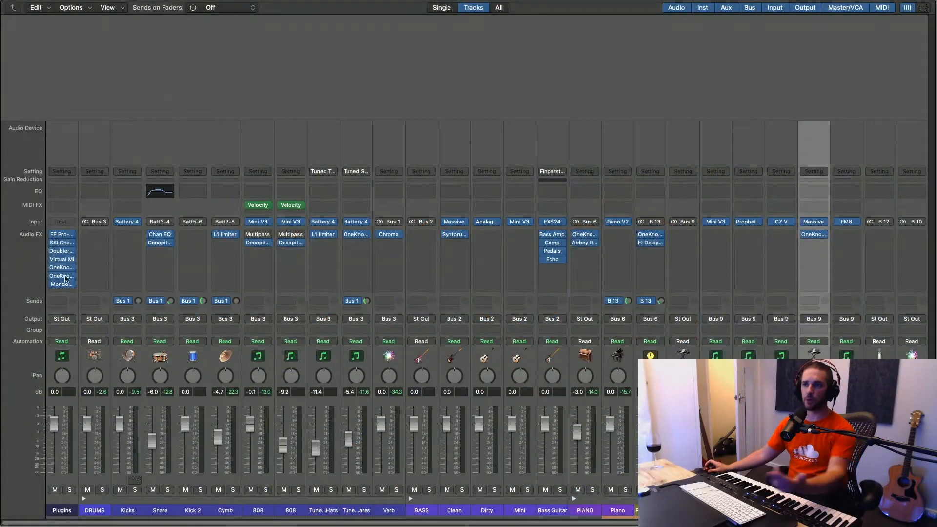
{"action": "left_click", "coordinate": [68, 361]}
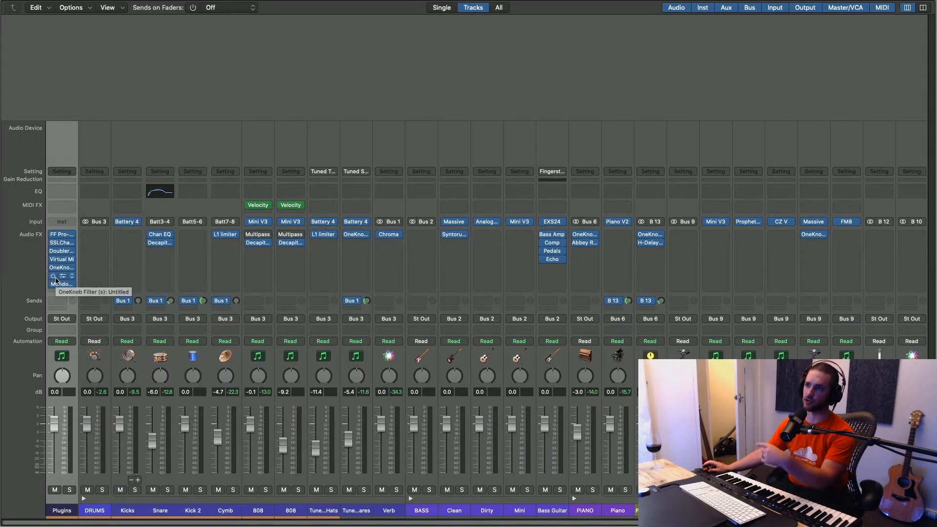
Insert H-Delay in stereo on the Bell channel below the OneKnob Filter.
{"action": "left_click", "coordinate": [617, 250]}
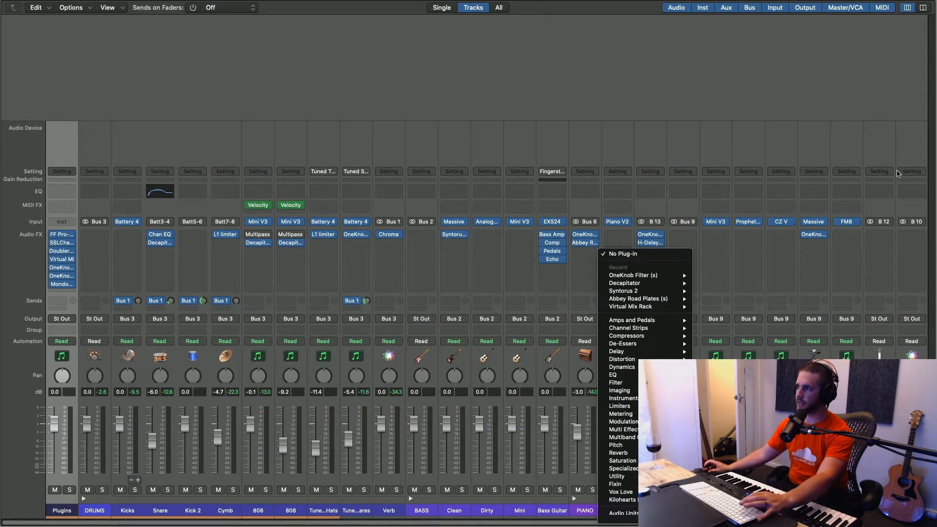
{"action": "left_click", "coordinate": [820, 245]}
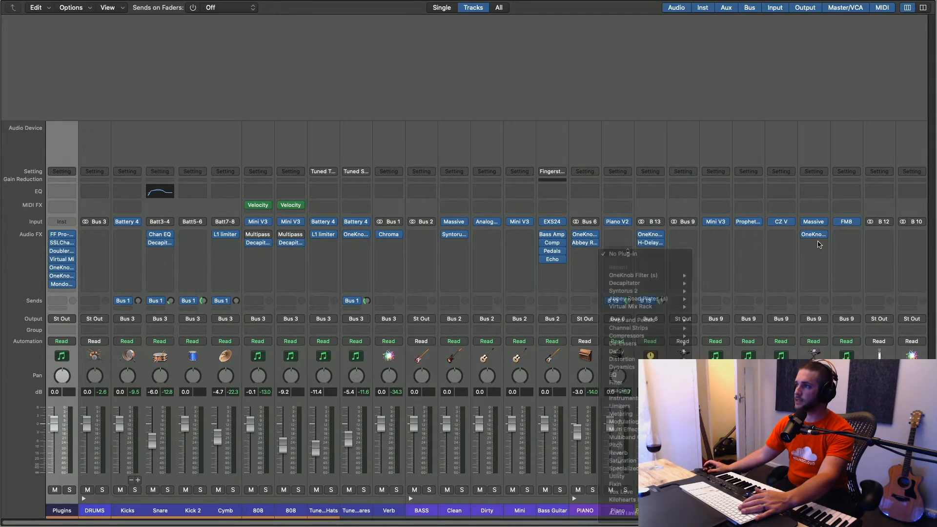
{"action": "left_click", "coordinate": [820, 243]}
{"action": "mouse_move", "coordinate": [862, 359]}
{"action": "mouse_move", "coordinate": [838, 345]}
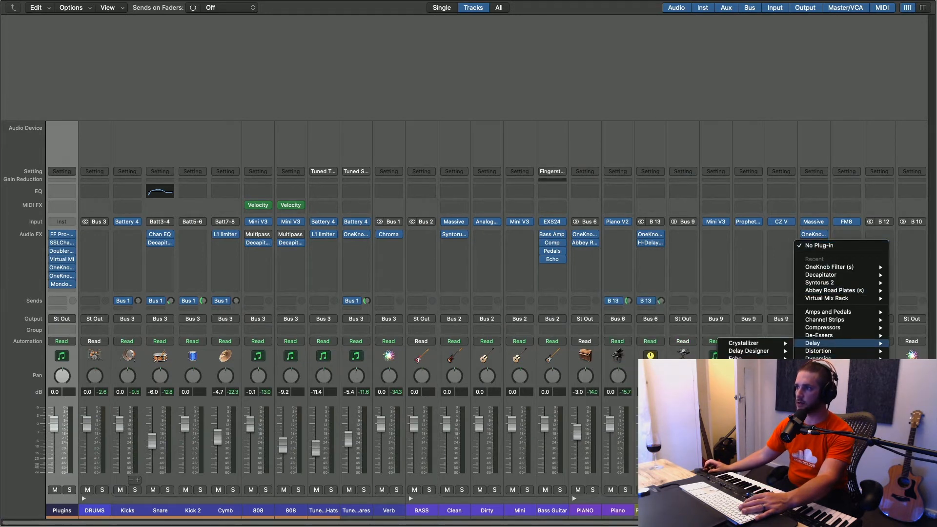
{"action": "left_click", "coordinate": [745, 383]}
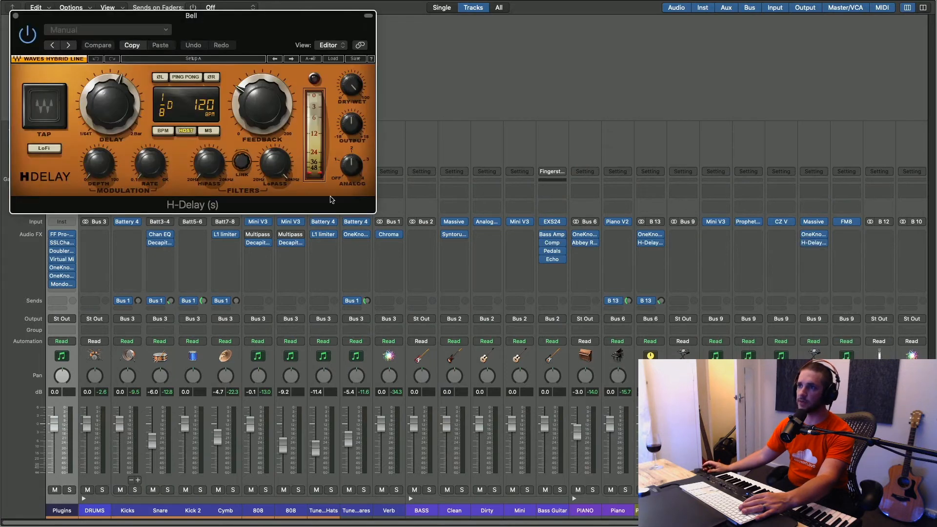
Adjust the Bell H-Delay's dry/wet mix and its low-pass and high-pass filters, and enable Ping Pong and LoFi.
{"action": "left_click_drag", "start_coordinate": [351, 85], "coordinate": [352, 116]}
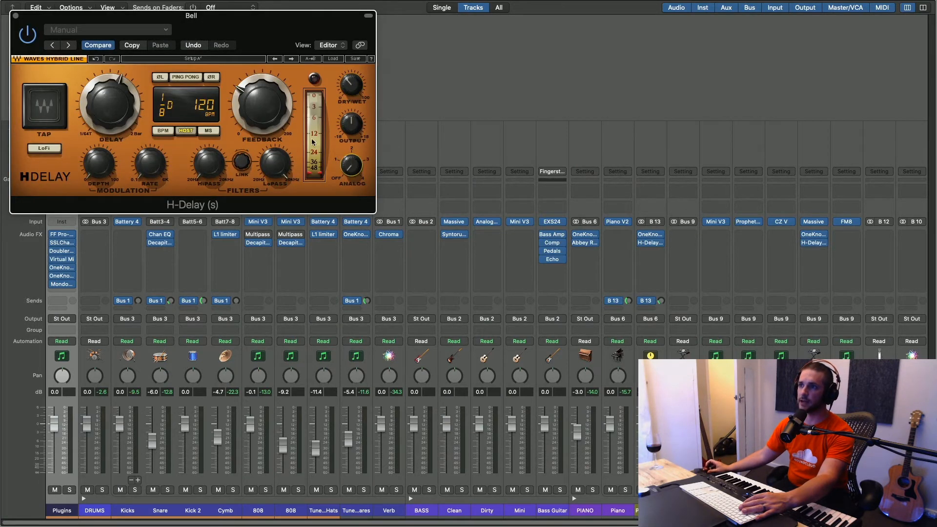
{"action": "left_click_drag", "start_coordinate": [275, 164], "coordinate": [275, 188]}
{"action": "left_click_drag", "start_coordinate": [213, 170], "coordinate": [213, 163]}
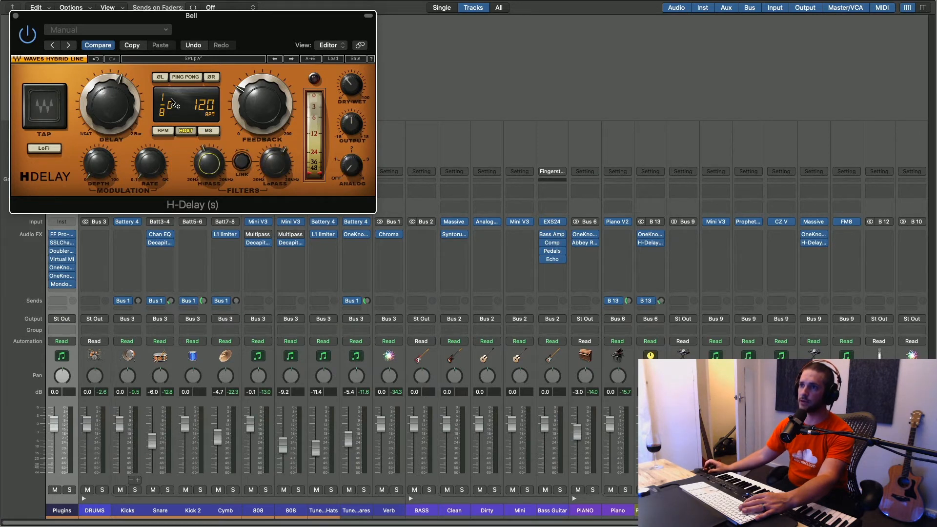
{"action": "left_click", "coordinate": [185, 77]}
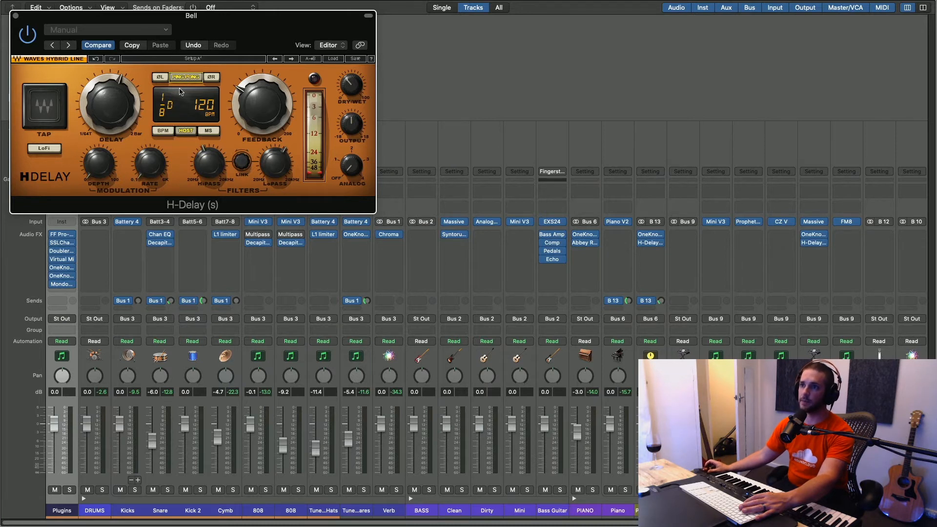
{"action": "left_click", "coordinate": [49, 153]}
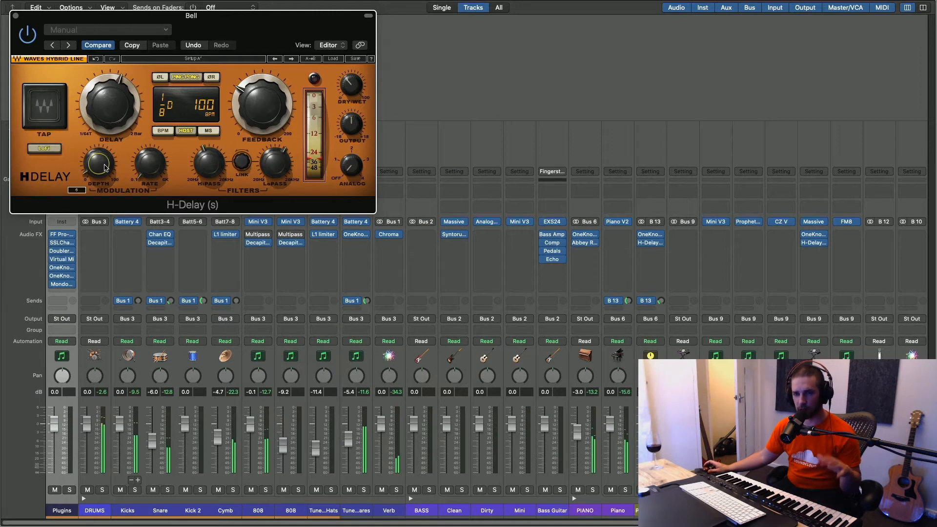
Adjust the H-Delay's modulation rate and depth, set its dry/wet to 41 and close the plug-in.
{"action": "left_click", "coordinate": [150, 162]}
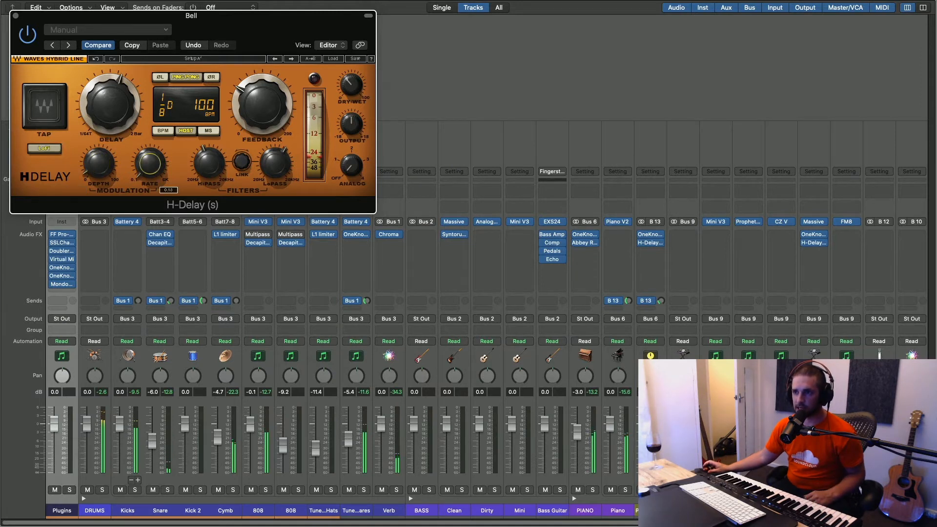
{"action": "left_click", "coordinate": [102, 169]}
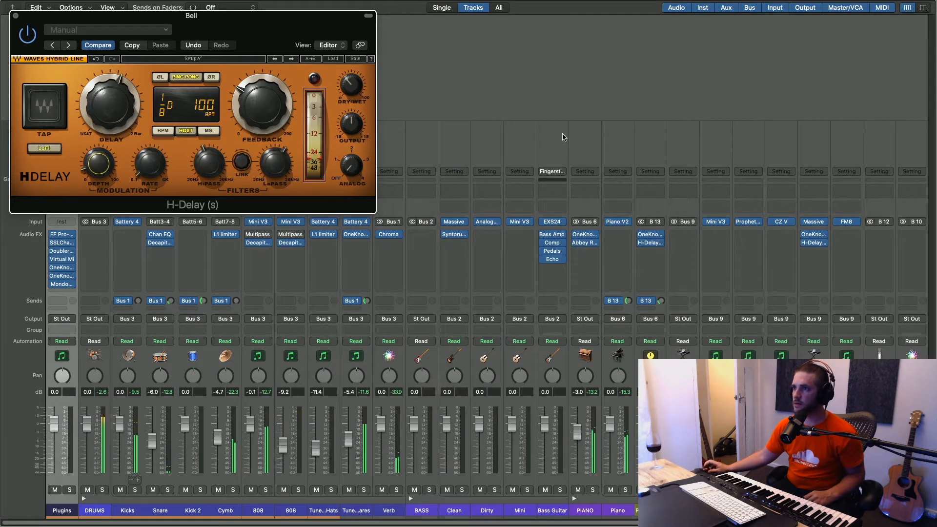
{"action": "left_click_drag", "start_coordinate": [346, 86], "coordinate": [347, 82]}
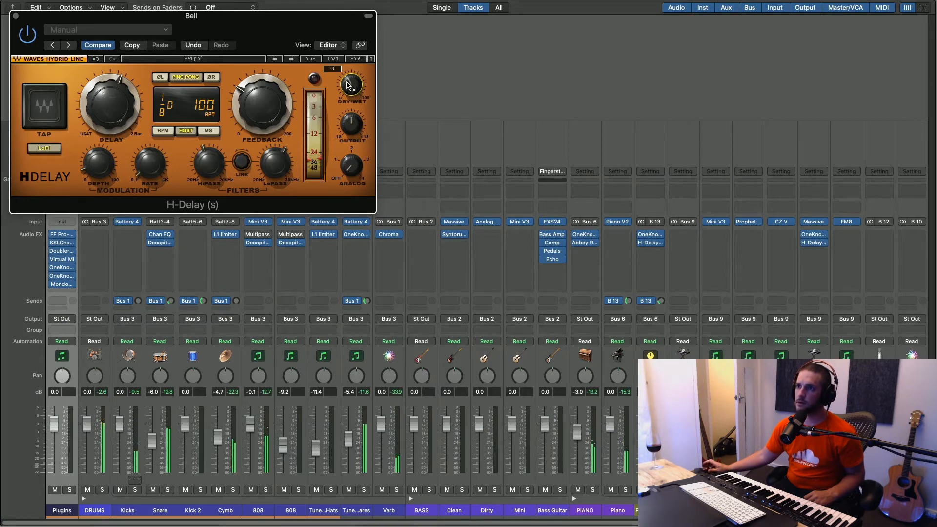
{"action": "left_click", "coordinate": [16, 16]}
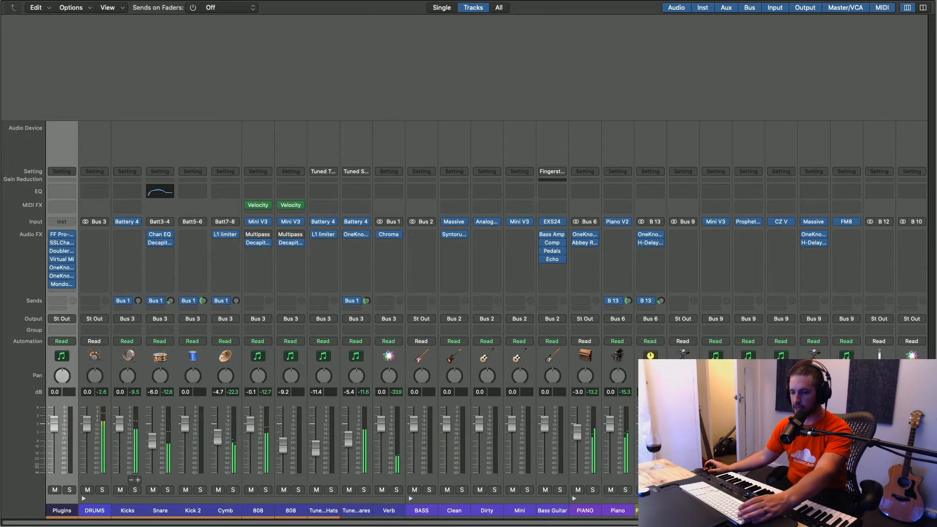
Stop playback and copy the kick, snare, cymbal, 808 and piano regions from bars 9–17 to bar 33 in the arrangement.
{"action": "key", "text": "ctrl+Right"}
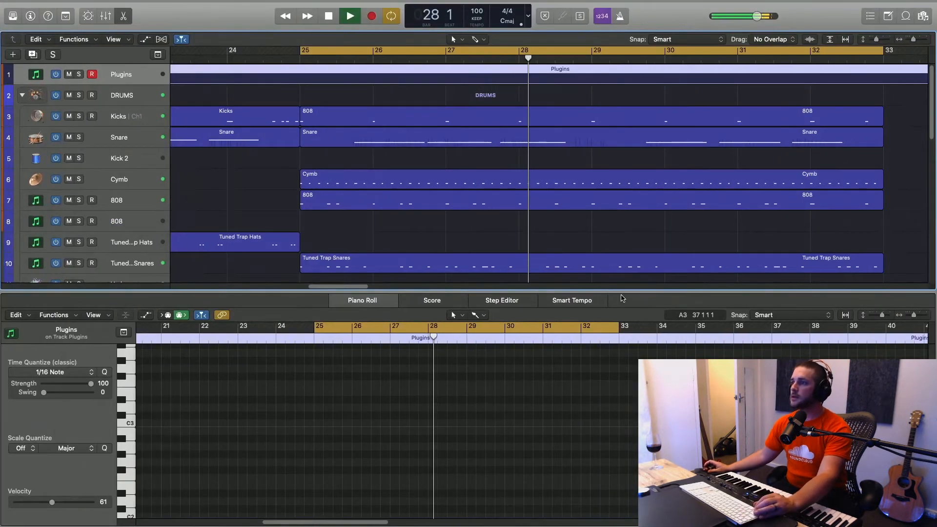
{"action": "key", "text": "e"}
{"action": "key", "text": "z"}
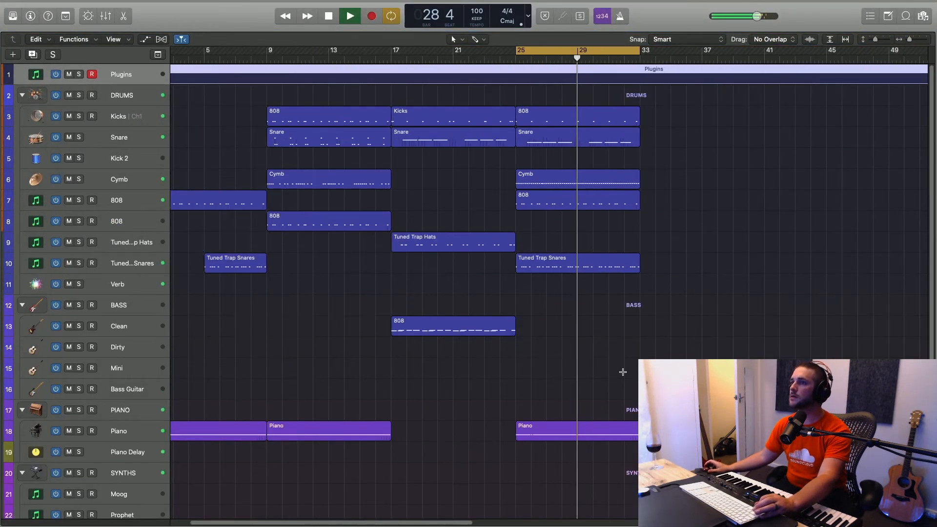
{"action": "key", "text": "space"}
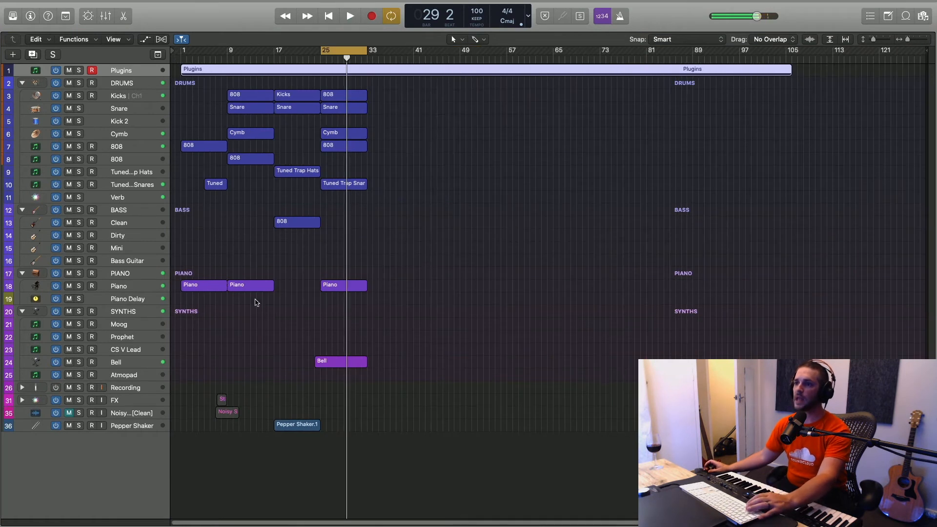
{"action": "left_click_drag", "start_coordinate": [245, 315], "coordinate": [394, 102]}
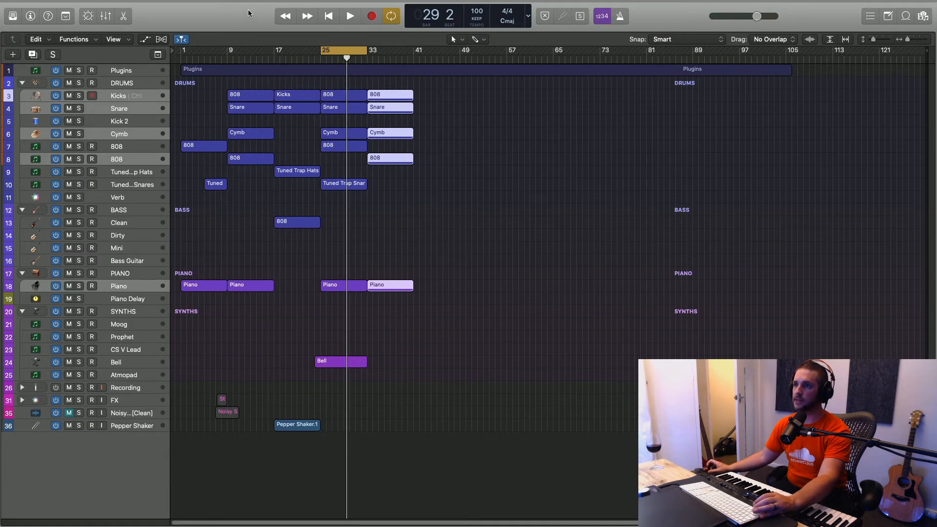
Trim the start of the Bell region to bar 25 and copy the region to bar 33.
{"action": "mouse_move", "coordinate": [354, 366]}
{"action": "left_mouse_down"}
{"action": "mouse_move", "coordinate": [399, 367]}
{"action": "mouse_move", "coordinate": [354, 366]}
{"action": "mouse_move", "coordinate": [393, 367]}
{"action": "mouse_move", "coordinate": [367, 367]}
{"action": "left_mouse_up"}
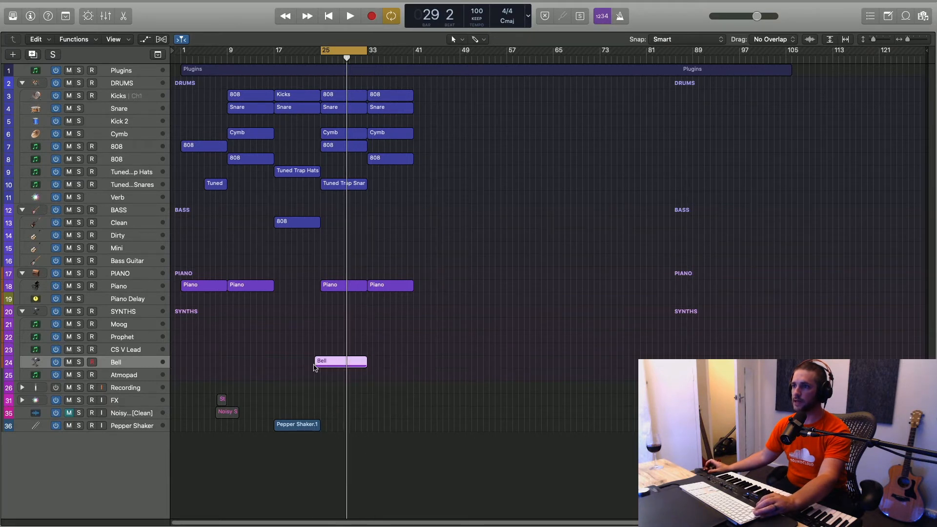
{"action": "key", "text": "super+Right"}
{"action": "left_click_drag", "start_coordinate": [188, 363], "coordinate": [217, 363]}
{"action": "left_click_drag", "start_coordinate": [274, 361], "coordinate": [519, 360]}
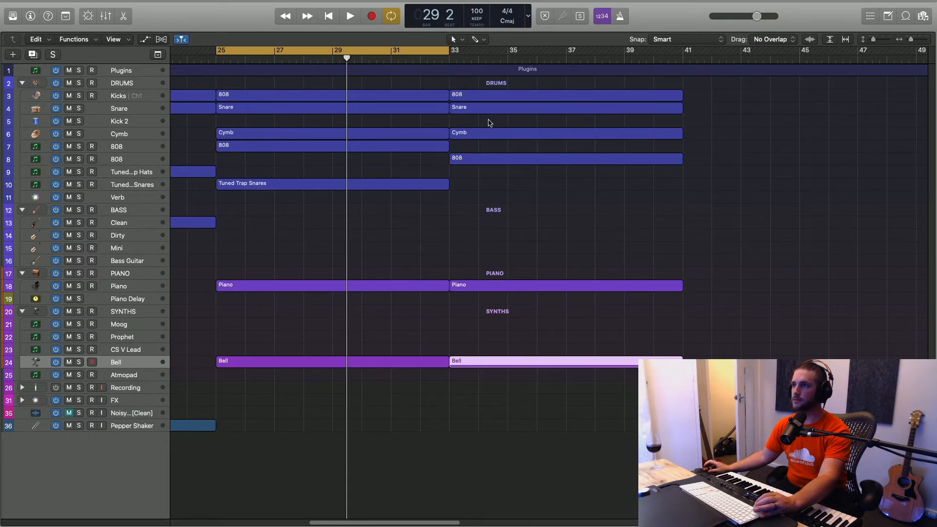
Turn off cycle mode and play the arrangement from just before bar 33.
{"action": "left_click", "coordinate": [441, 53]}
{"action": "left_click", "coordinate": [439, 52]}
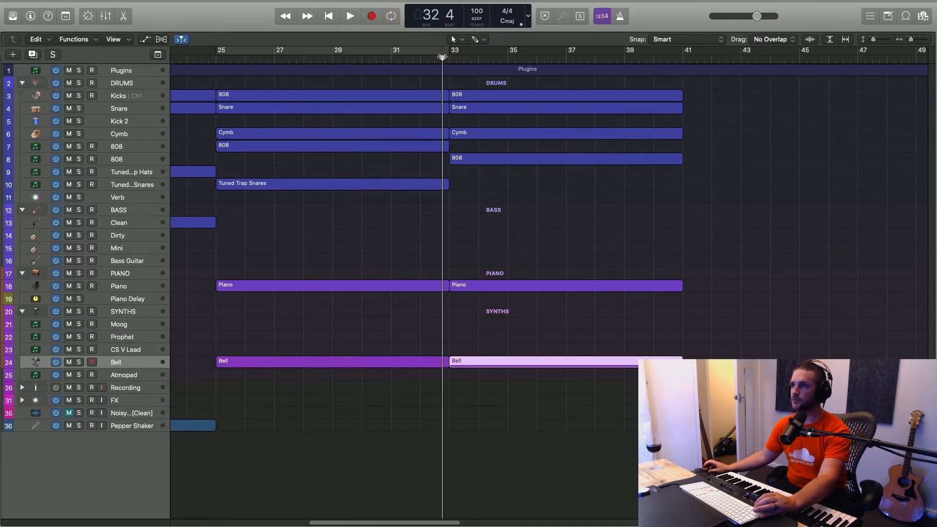
{"action": "key", "text": "space"}
Copy the kicks, snare, trap hats, 808 and shaker regions from bars 17–25, plus the last Bell region, to bar 41.
{"action": "key", "text": "super+Left"}
{"action": "key", "text": "super+Left"}
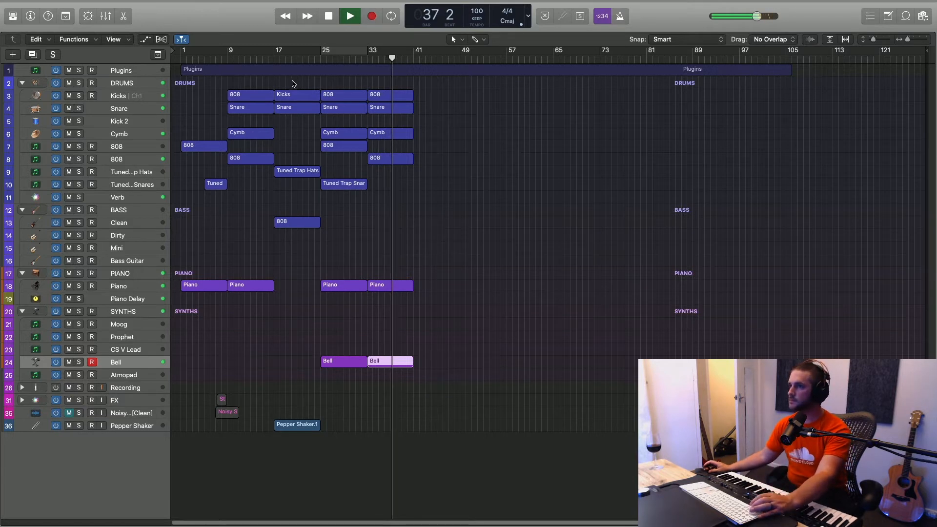
{"action": "left_click_drag", "start_coordinate": [292, 83], "coordinate": [301, 438]}
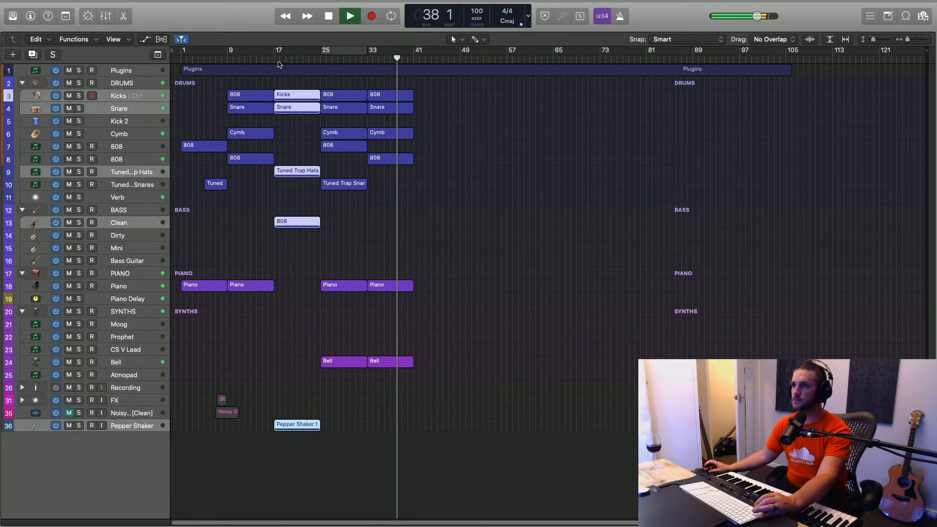
{"action": "left_click_drag", "start_coordinate": [289, 94], "coordinate": [439, 103]}
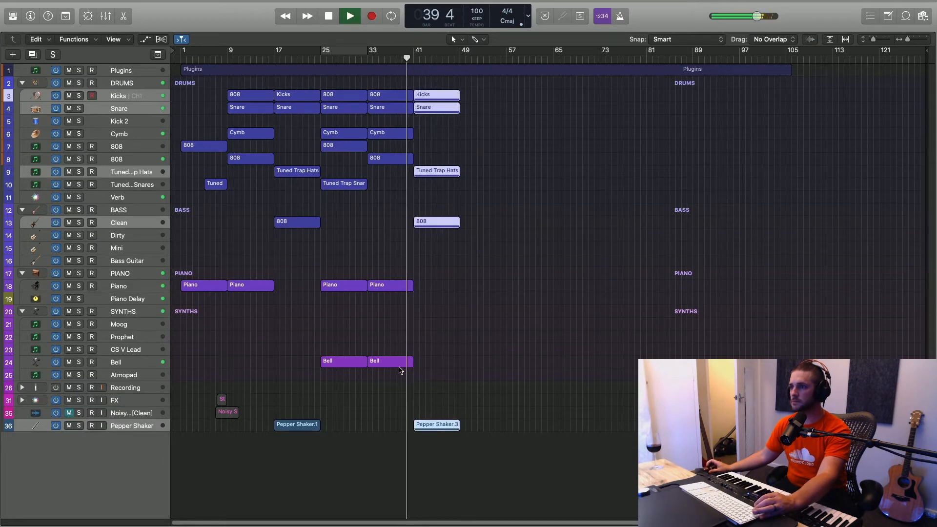
{"action": "left_click_drag", "start_coordinate": [393, 367], "coordinate": [441, 366]}
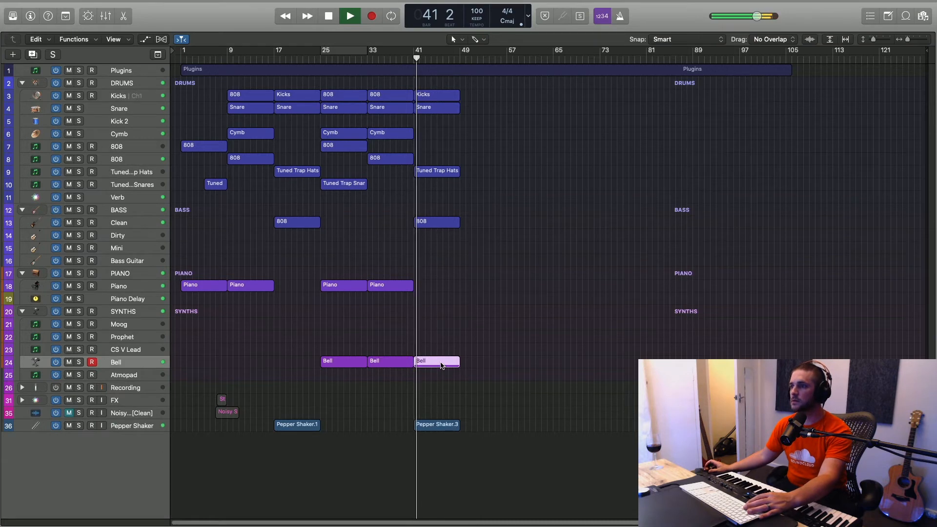
Check the copied Bell region's notes in the Piano Roll and play the arrangement from bar 41.
{"action": "key", "text": "space"}
{"action": "double_click", "coordinate": [441, 365]}
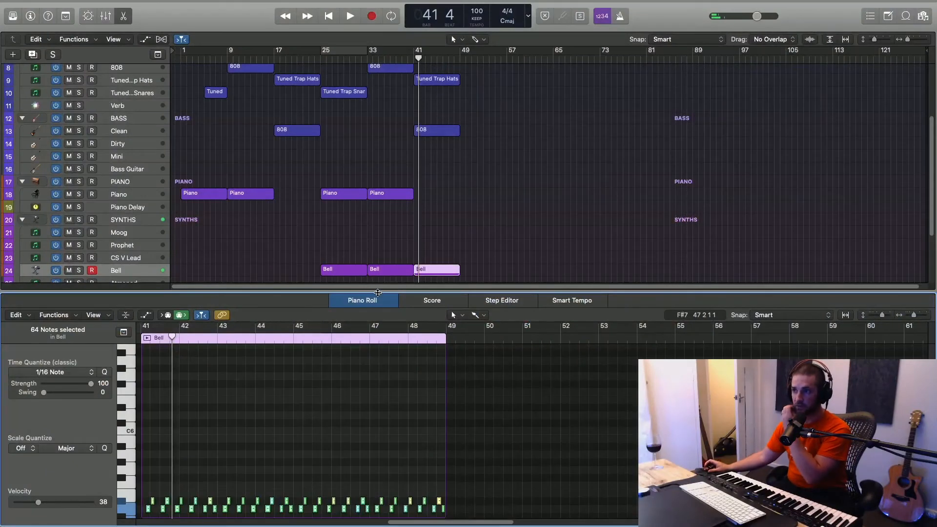
{"action": "key", "text": "e"}
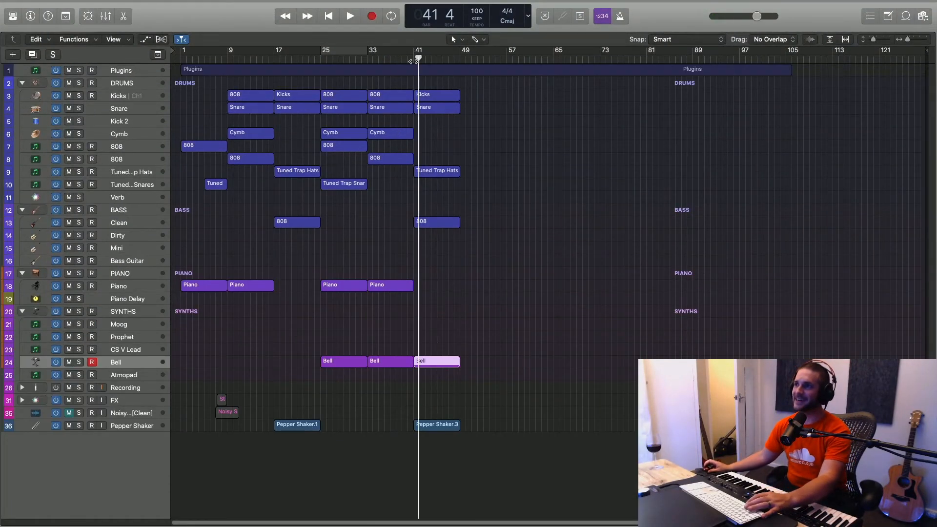
{"action": "left_click", "coordinate": [414, 59]}
{"action": "key", "text": "space"}
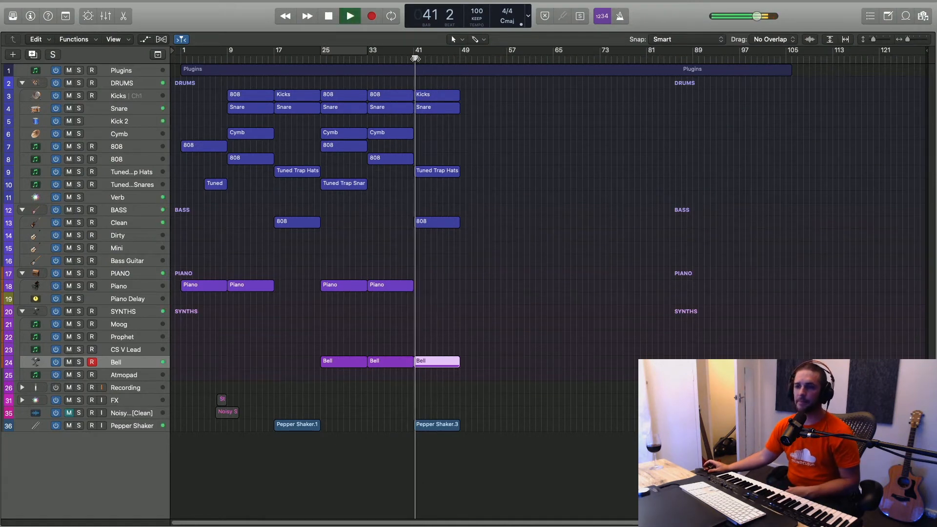
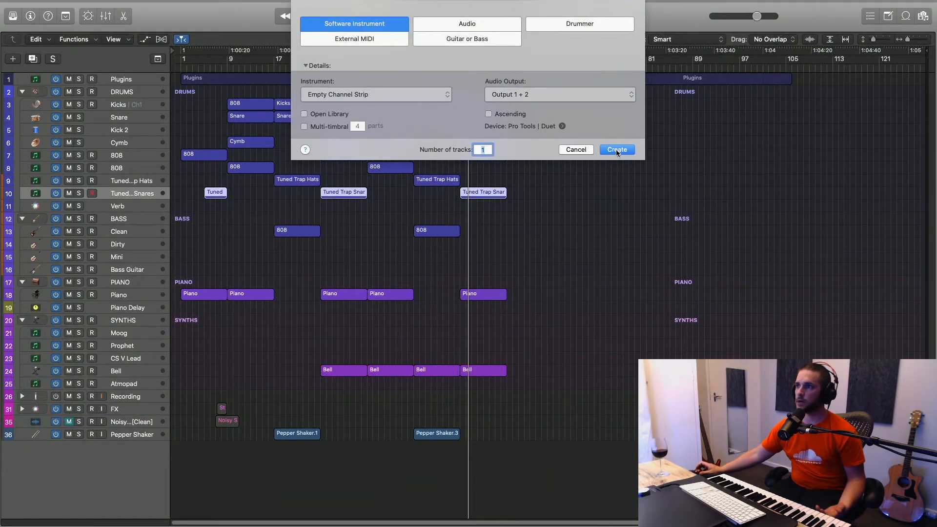
Create one software instrument track with an empty channel strip and name it Damage.
{"action": "left_click", "coordinate": [611, 150]}
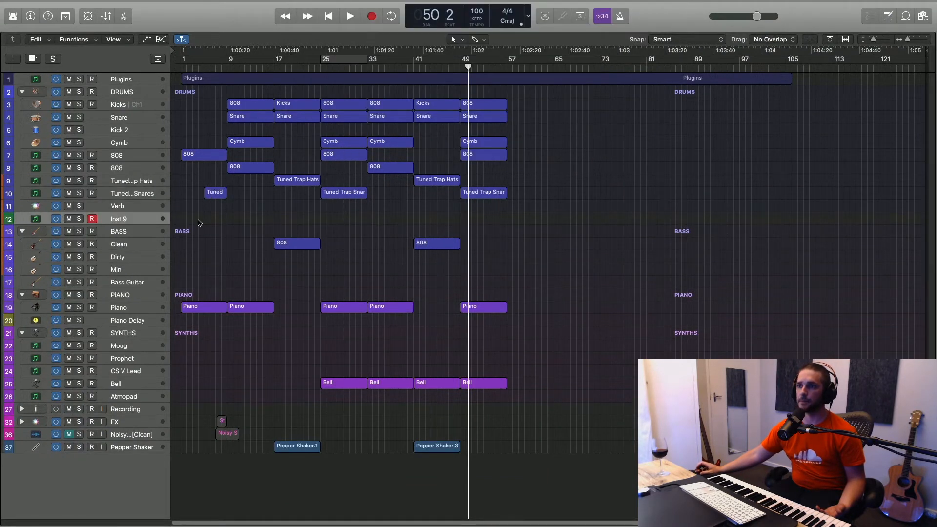
{"action": "double_click", "coordinate": [128, 221]}
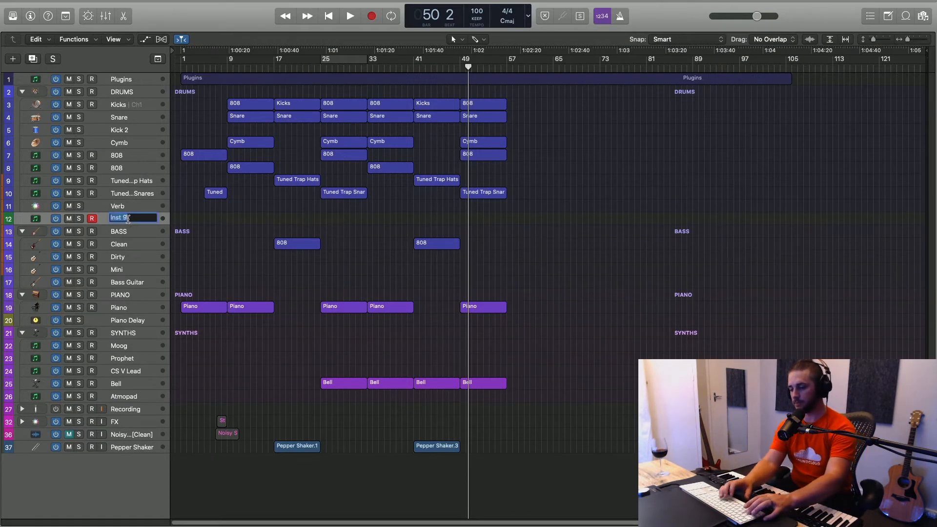
{"action": "type", "text": "aamage"}
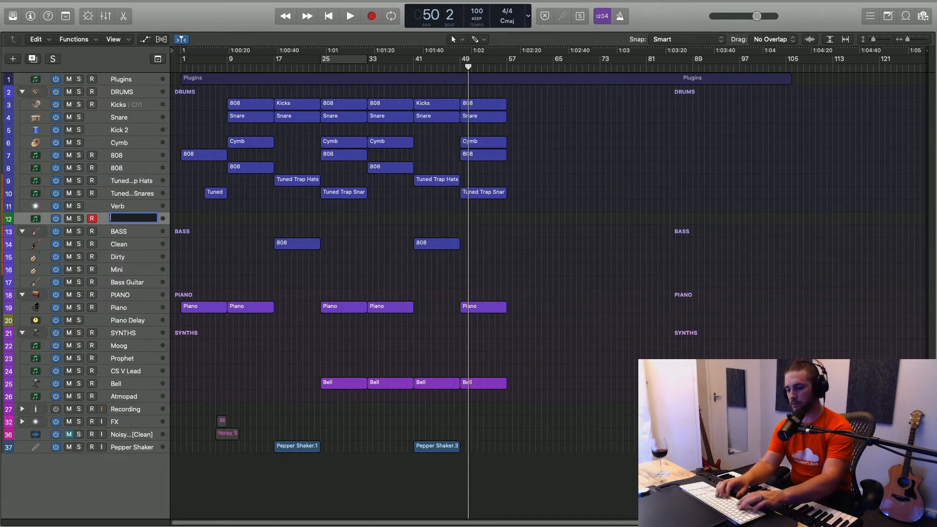
{"action": "key", "text": "Return"}
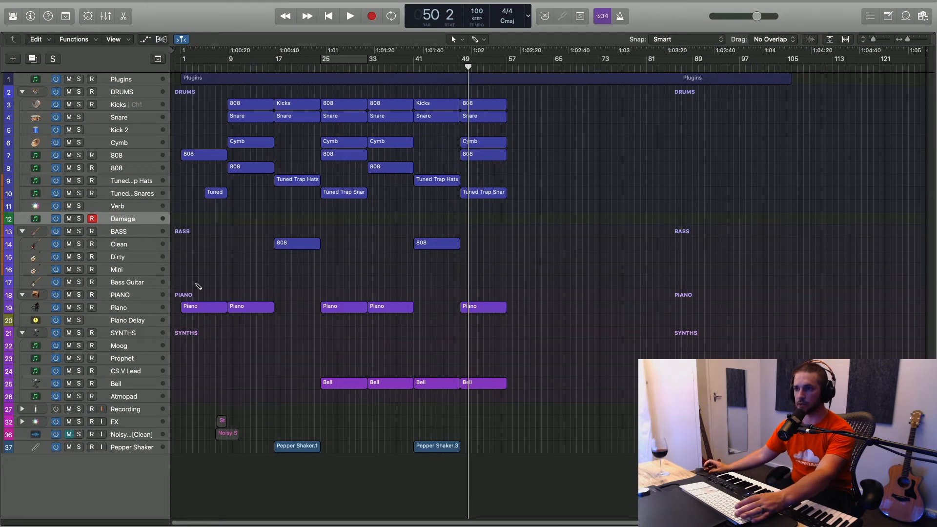
Load a stereo instance of Kontakt 5 as the instrument on the Damage channel.
{"action": "key", "text": "ctrl+Left"}
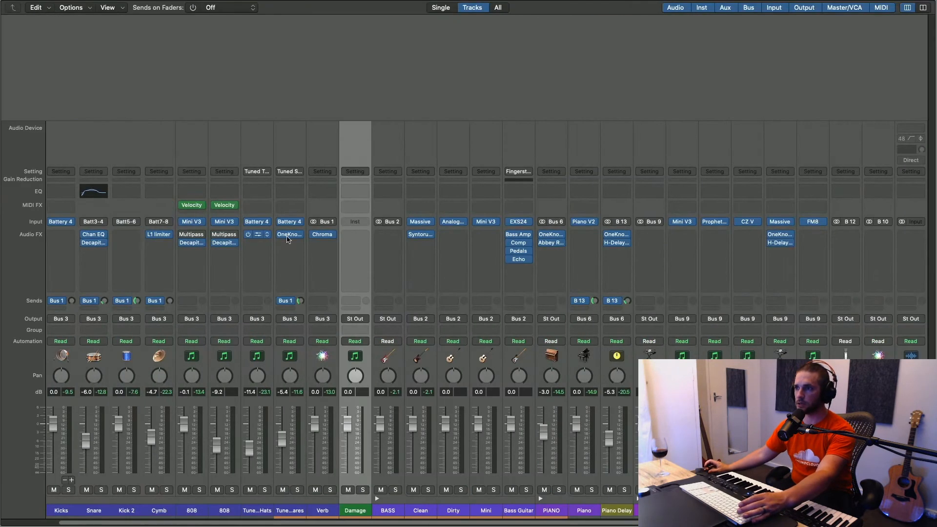
{"action": "left_click", "coordinate": [355, 232]}
{"action": "left_click", "coordinate": [361, 222]}
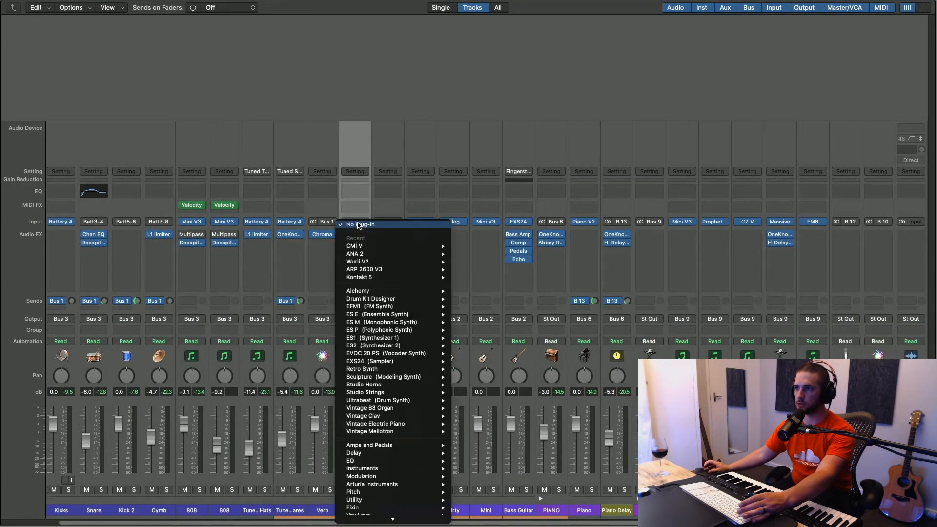
{"action": "mouse_move", "coordinate": [374, 279]}
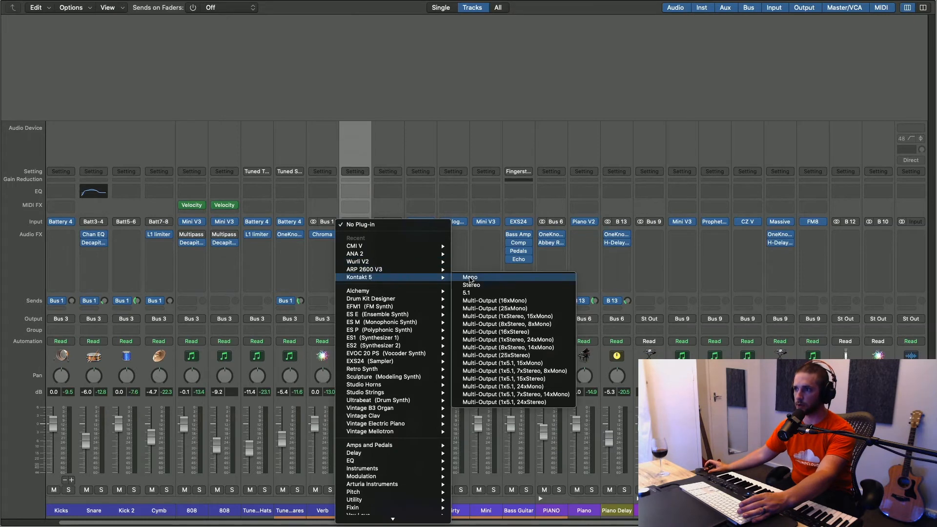
{"action": "left_click", "coordinate": [470, 286]}
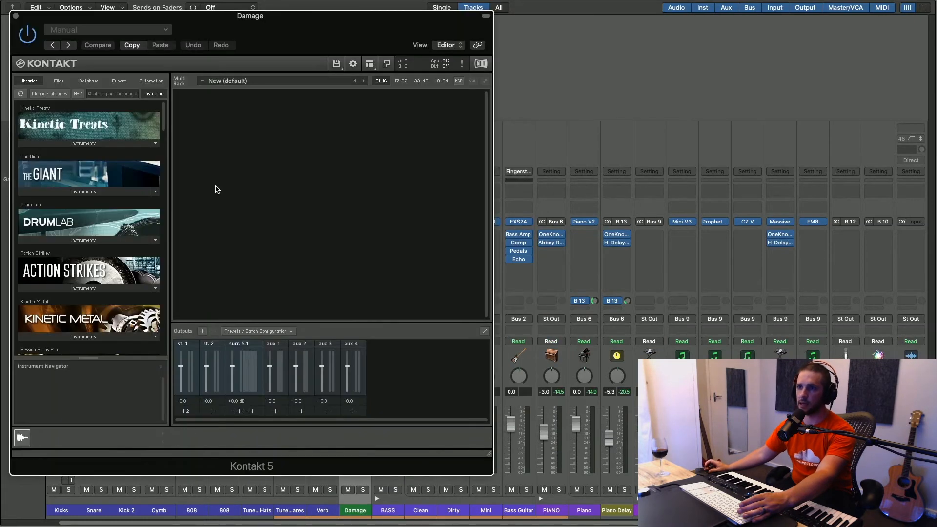
Load the LPS Epic Tech Full instrument from Kontakt's Damage library, then close the plug-in window.
{"action": "scroll", "coordinate": [78, 217], "scroll_direction": "down", "scroll_amount": 10}
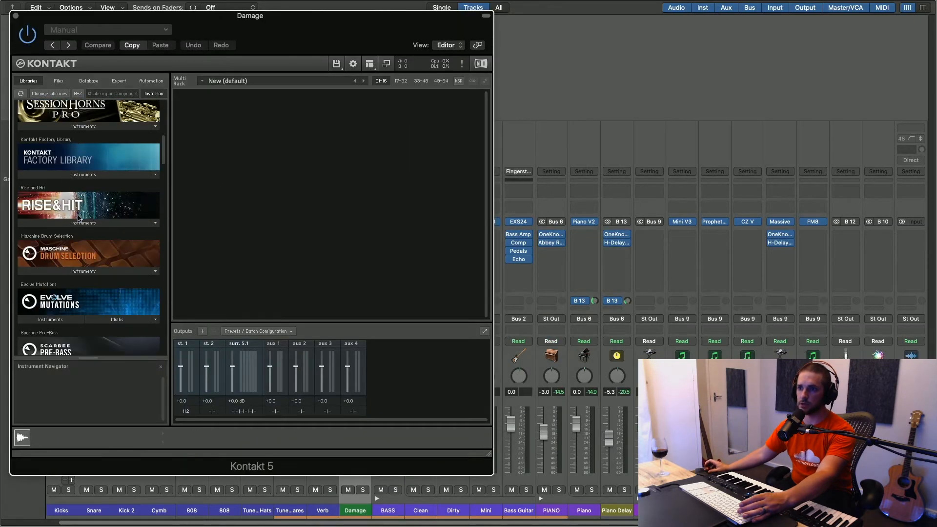
{"action": "scroll", "coordinate": [78, 217], "scroll_direction": "down", "scroll_amount": 10}
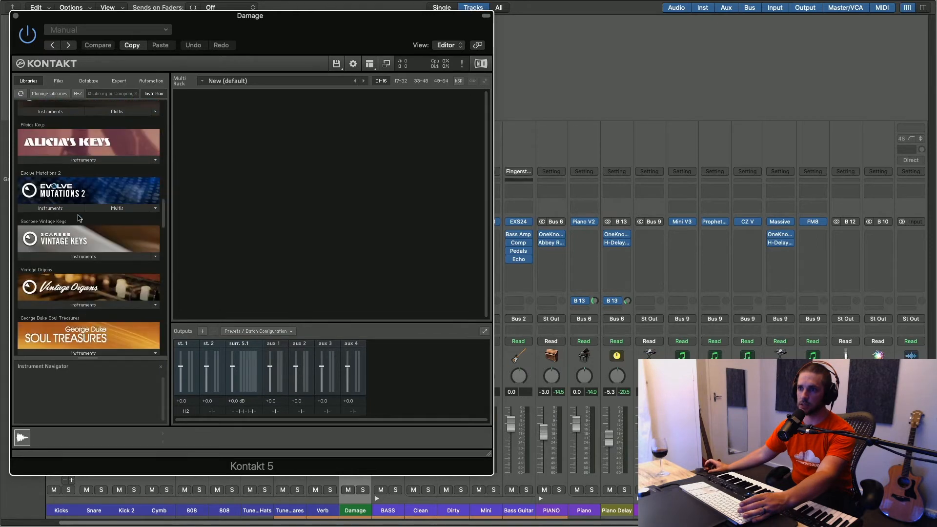
{"action": "scroll", "coordinate": [78, 218], "scroll_direction": "down", "scroll_amount": 10}
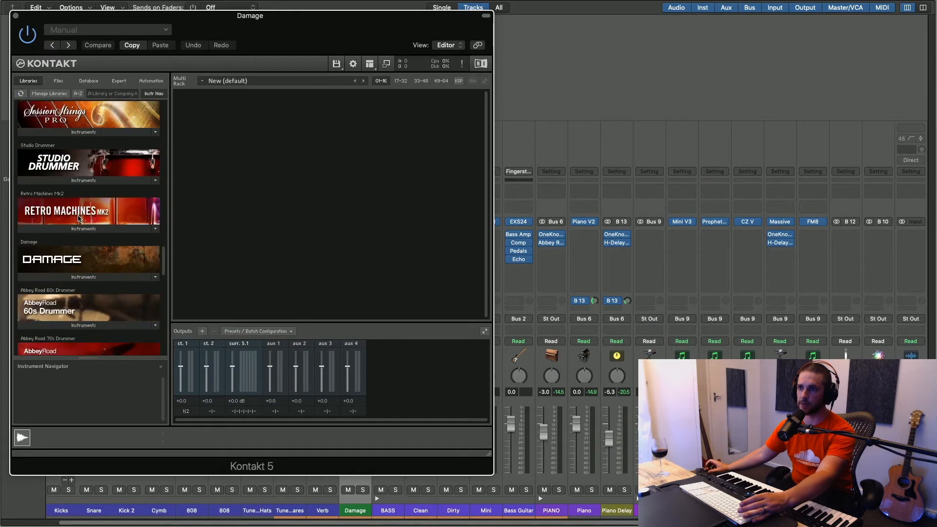
{"action": "left_click", "coordinate": [89, 277]}
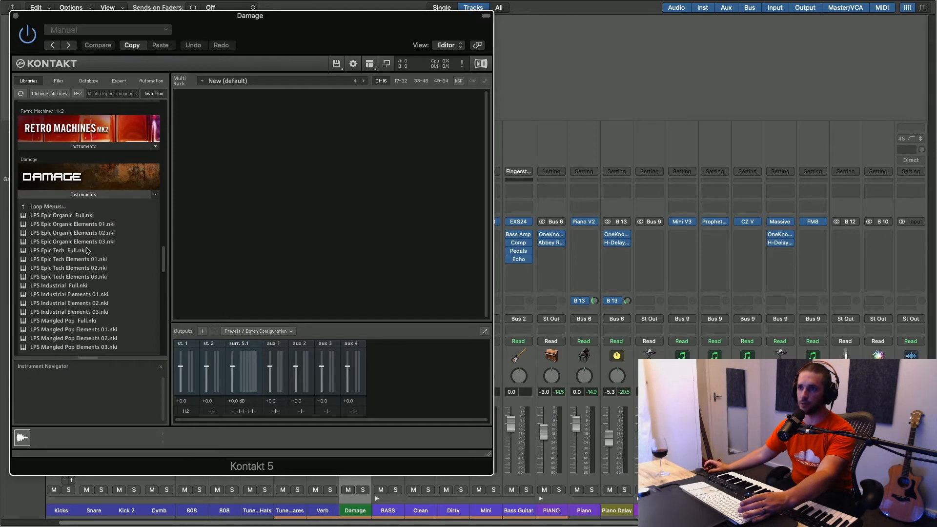
{"action": "left_click_drag", "start_coordinate": [163, 258], "coordinate": [165, 264]}
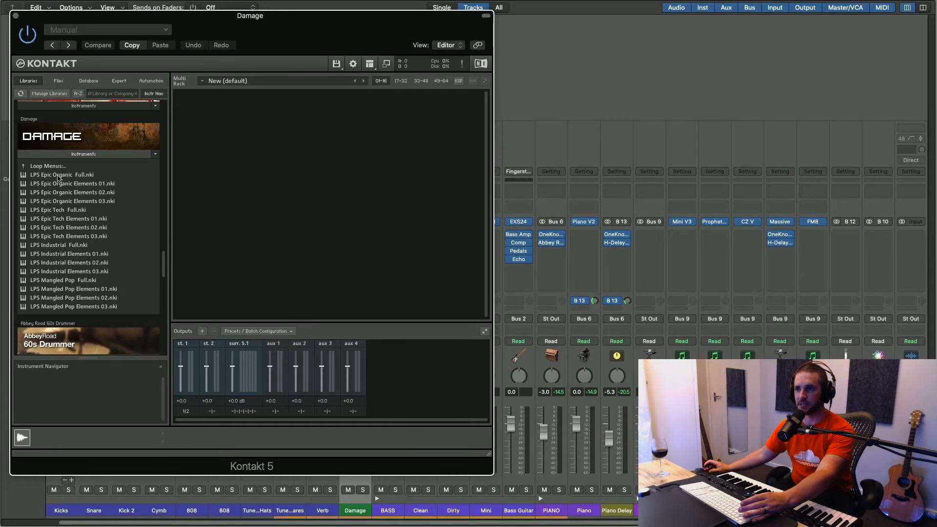
{"action": "left_click", "coordinate": [69, 219]}
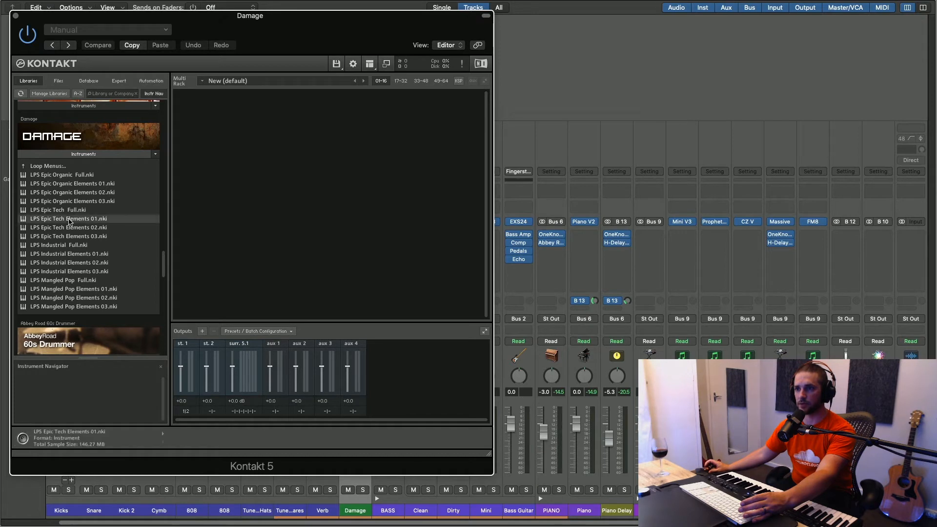
{"action": "left_click", "coordinate": [66, 212]}
{"action": "left_click_drag", "start_coordinate": [62, 213], "coordinate": [241, 182]}
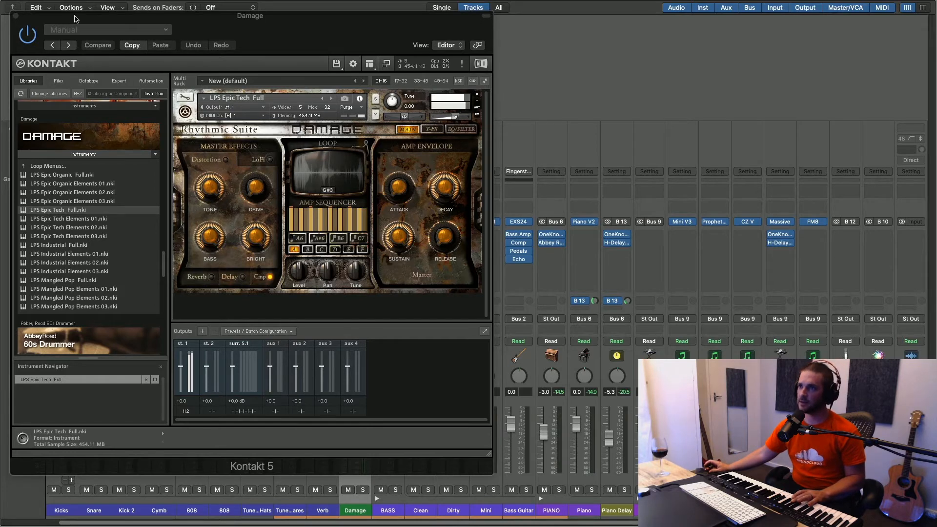
{"action": "left_click", "coordinate": [16, 19]}
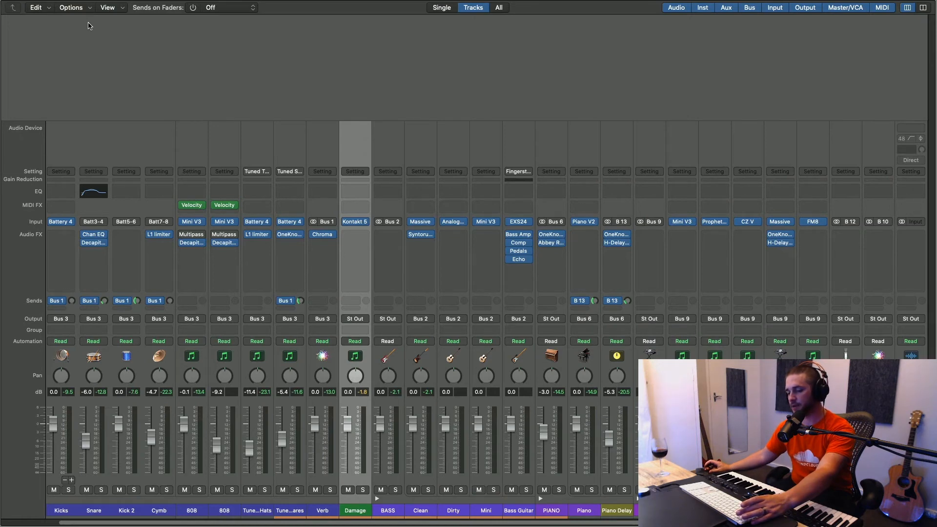
Set the cycle range to bars 49–57 and play it while auditioning the Damage loops.
{"action": "key", "text": "ctrl+Right"}
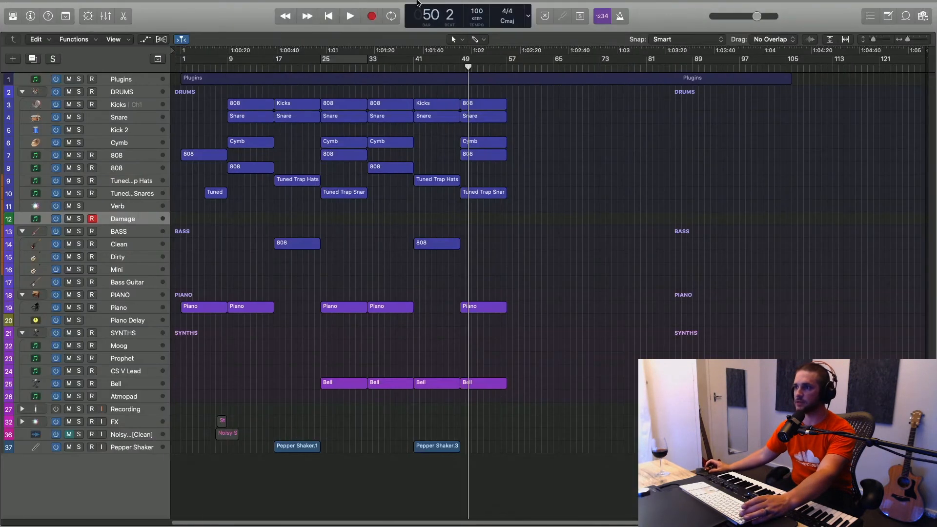
{"action": "left_click_drag", "start_coordinate": [459, 62], "coordinate": [506, 61]}
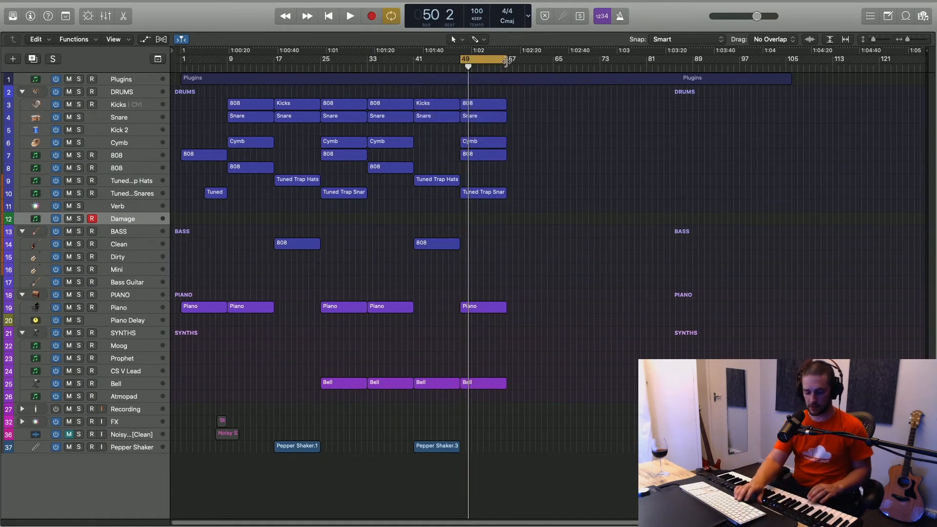
{"action": "key", "text": "space"}
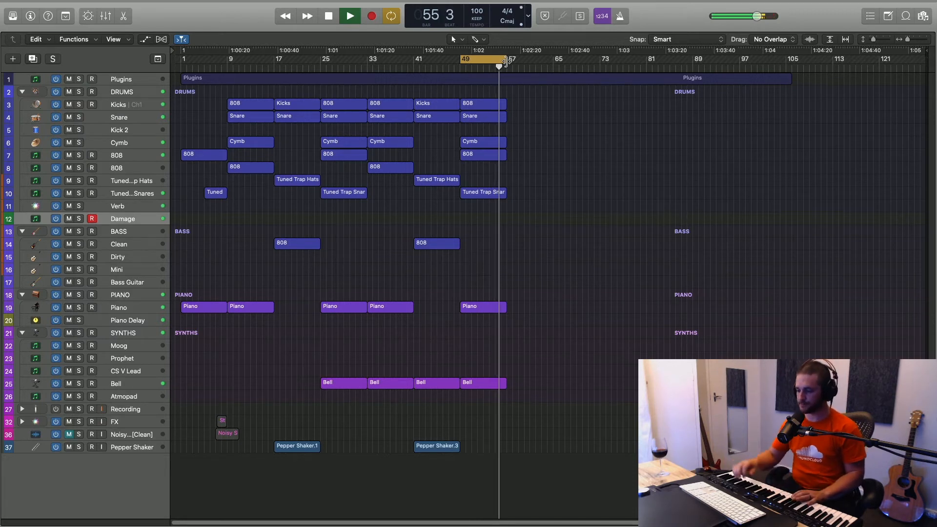
{"action": "key", "text": "space"}
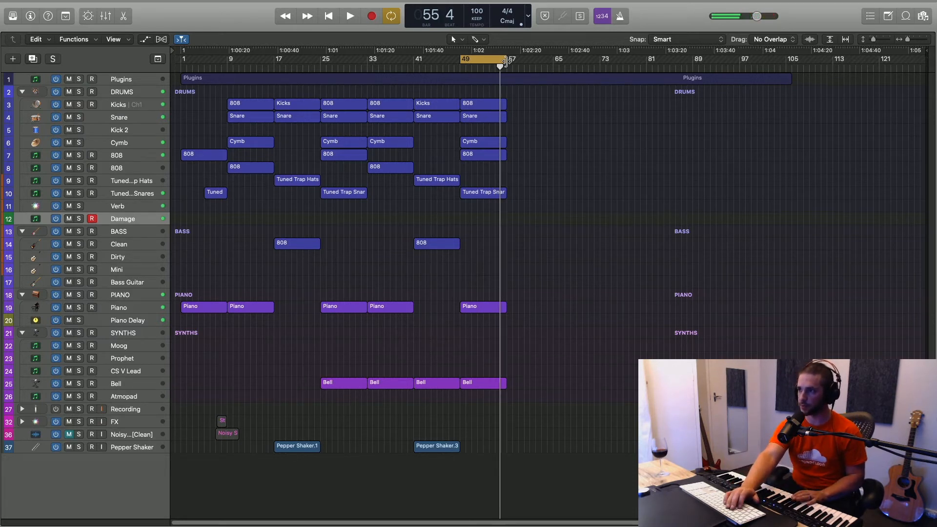
Record a short Damage loop note on the Damage track starting at bar 49.
{"action": "key", "text": "space"}
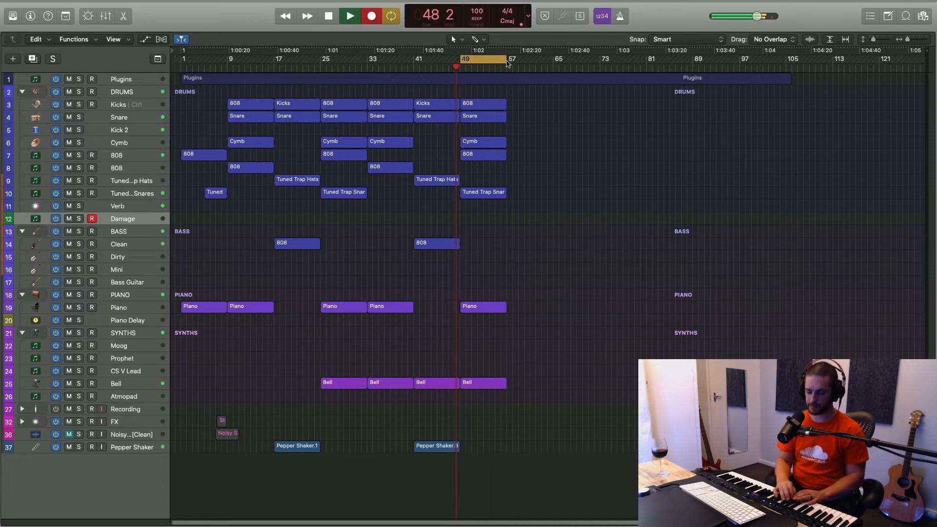
{"action": "key", "text": "r"}
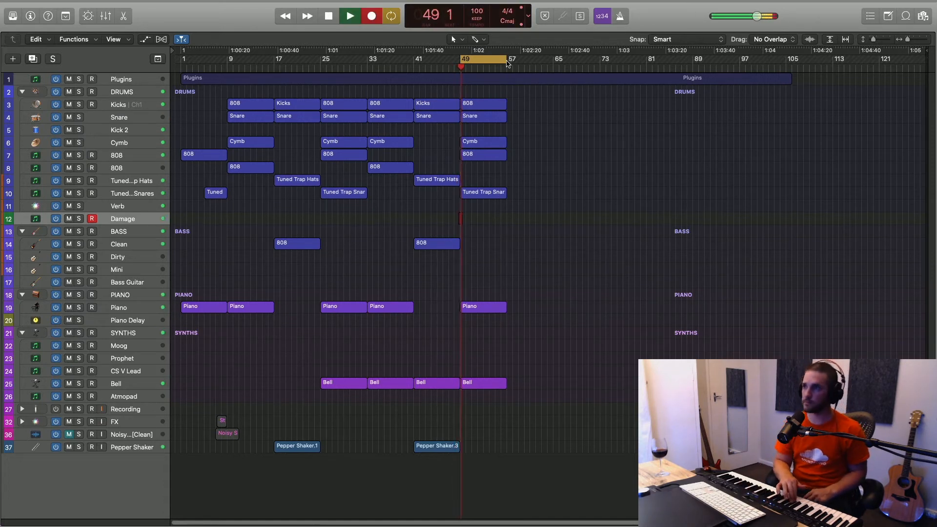
{"action": "key", "text": "space"}
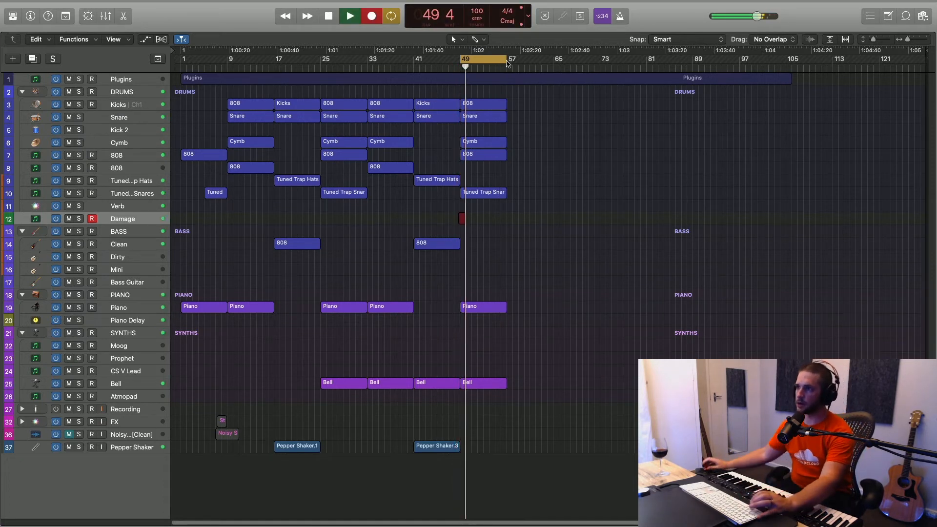
Extend the recorded Damage region to bar 57 and lengthen its note across the region.
{"action": "key", "text": "super+Right"}
{"action": "key", "text": "super+Right"}
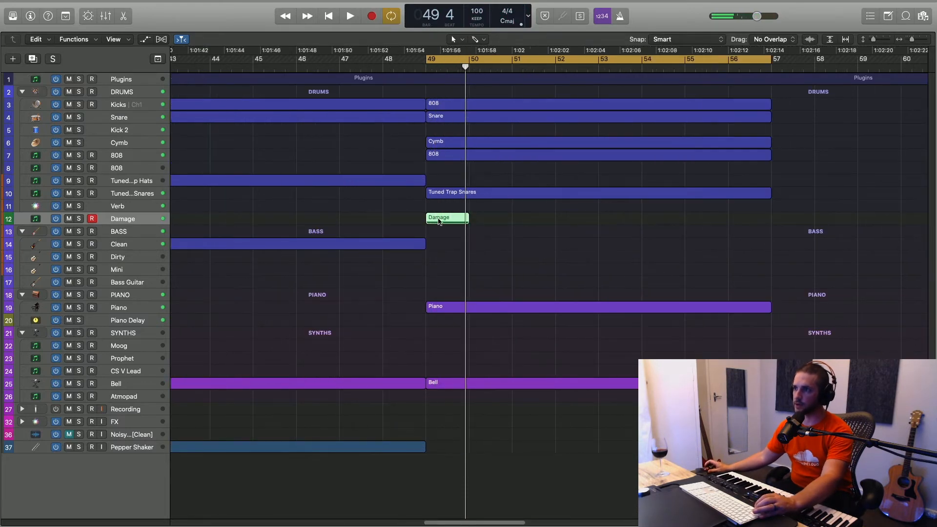
{"action": "left_click_drag", "start_coordinate": [465, 223], "coordinate": [762, 249]}
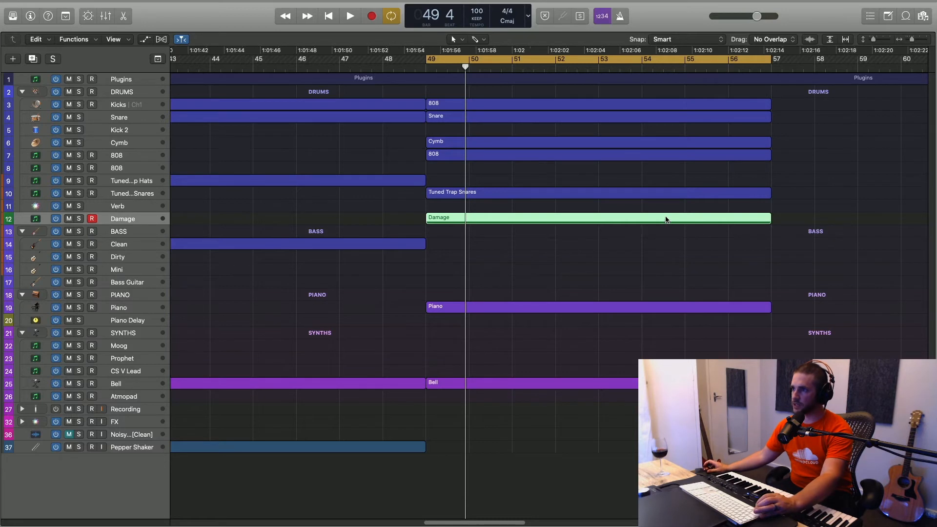
{"action": "key", "text": "p"}
{"action": "left_click_drag", "start_coordinate": [477, 424], "coordinate": [729, 424]}
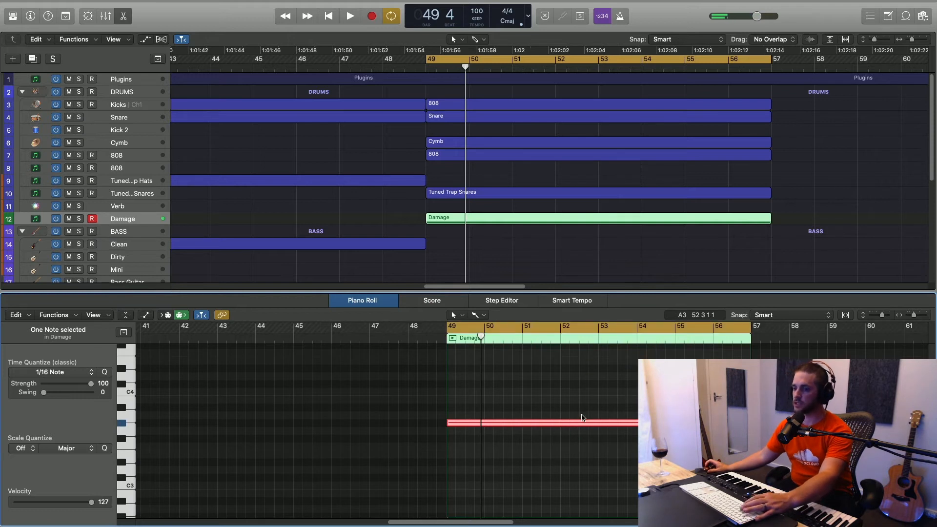
Record a part on the Strikes track across bars 49–57.
{"action": "key", "text": "space"}
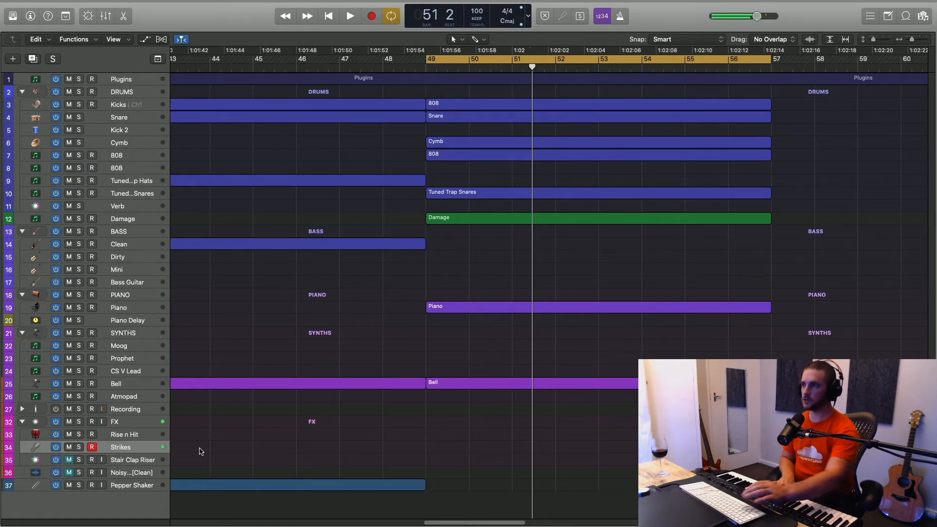
{"action": "key", "text": "r"}
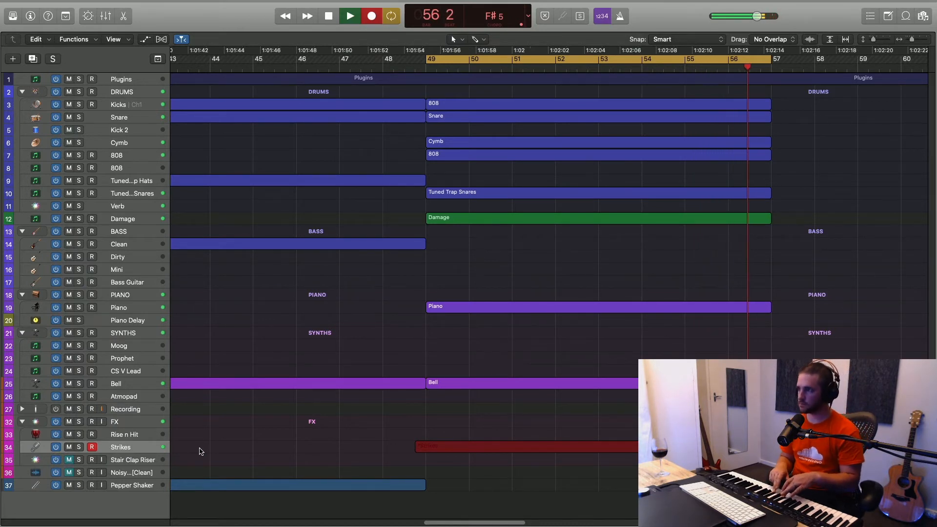
{"action": "key", "text": "space"}
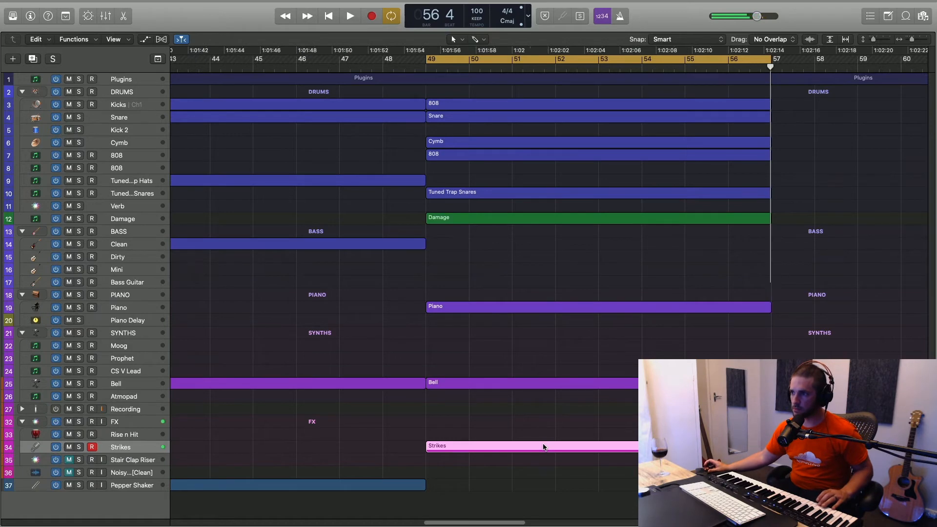
Copy the four C#3 notes of the Strikes region down to C3 in the Piano Roll.
{"action": "key", "text": "p"}
{"action": "scroll", "coordinate": [523, 446], "scroll_direction": "down", "scroll_amount": 2}
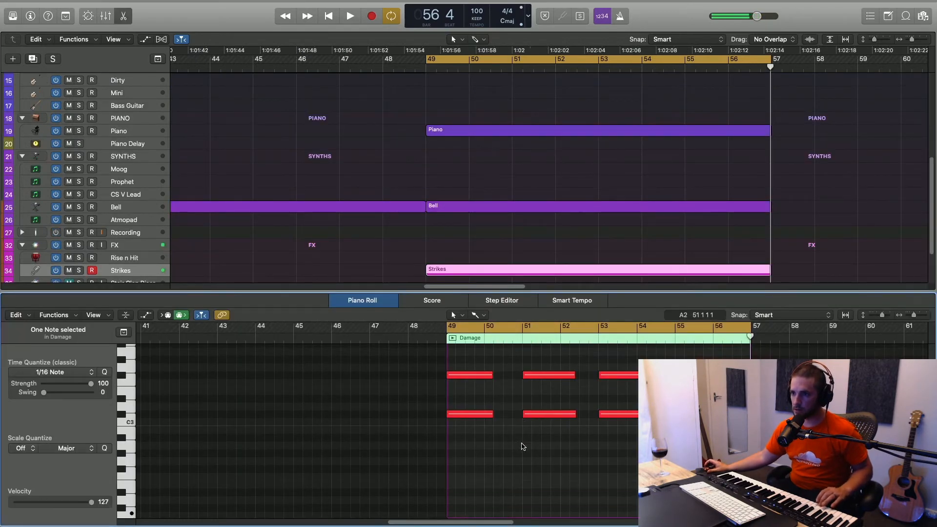
{"action": "left_click_drag", "start_coordinate": [472, 403], "coordinate": [635, 426]}
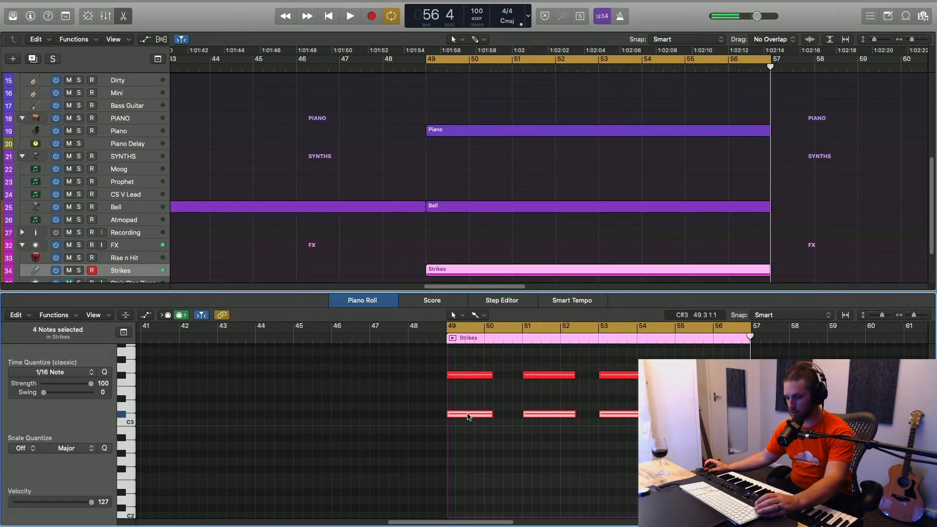
{"action": "mouse_move", "coordinate": [469, 416]}
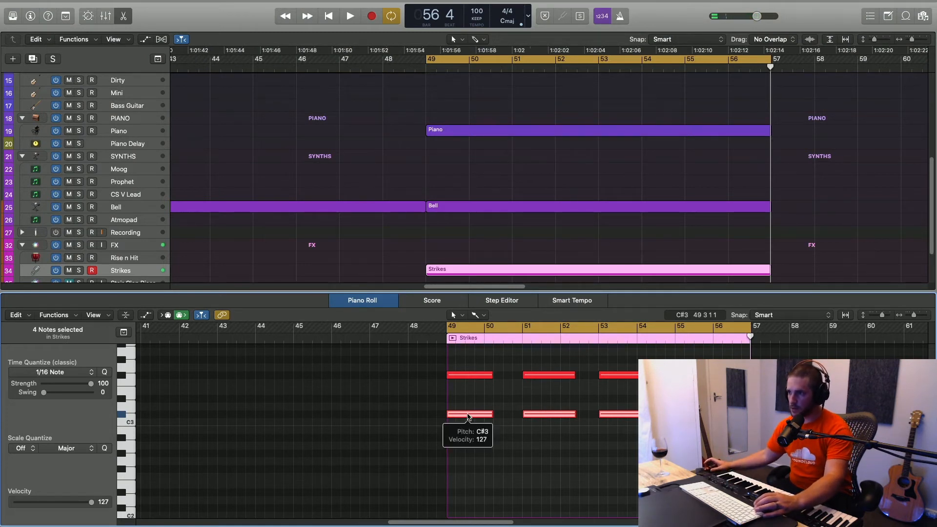
{"action": "left_click", "coordinate": [469, 417]}
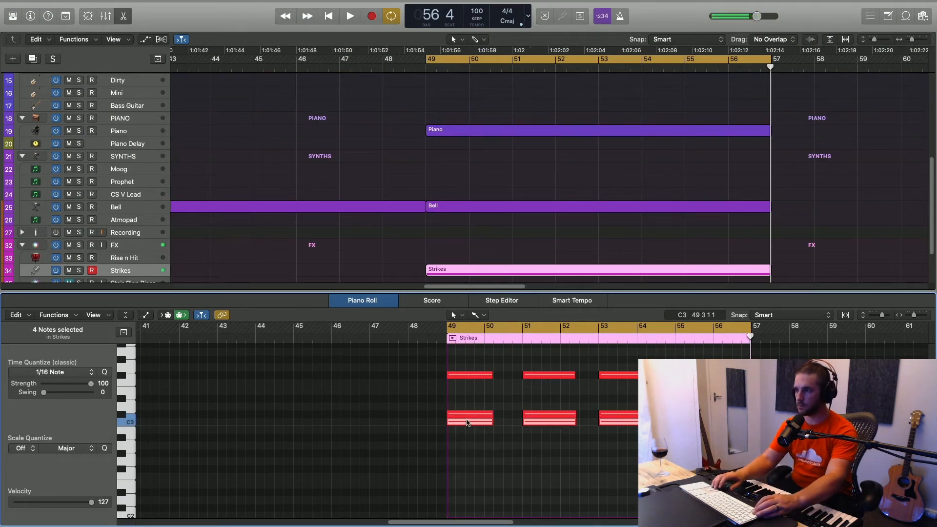
Play the cycled section and set the Damage channel's volume to -5.5 dB in the mixer.
{"action": "key", "text": "space"}
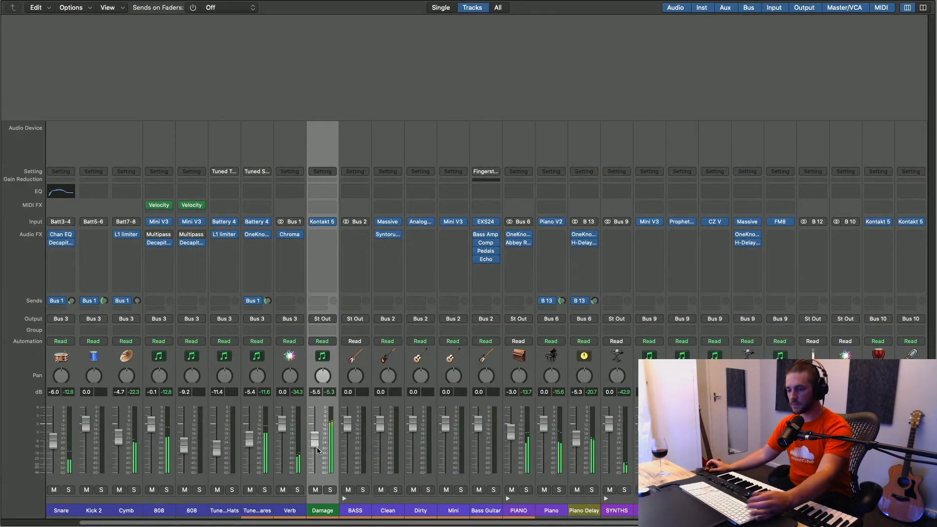
{"action": "key", "text": "super+2"}
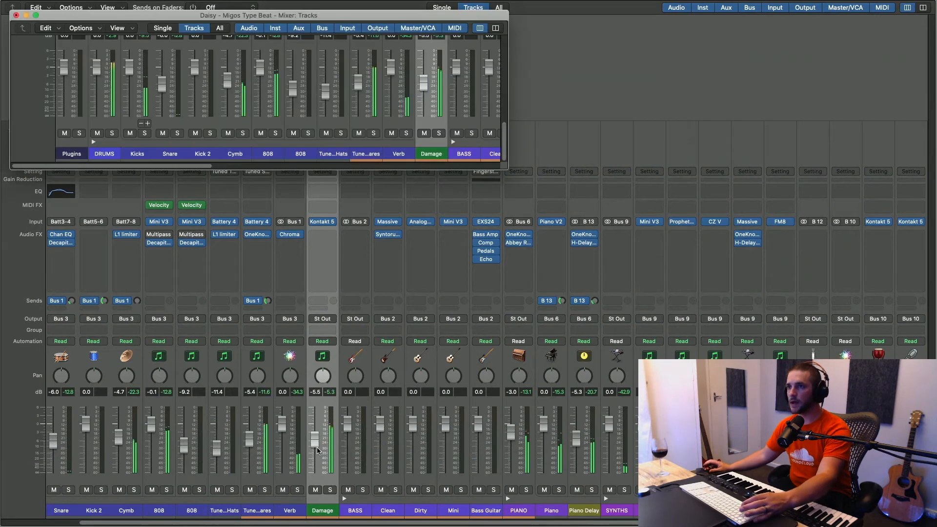
Close the mixer windows and audition the Bell track soloed from bar 38 up to bar 49.
{"action": "left_click", "coordinate": [16, 16]}
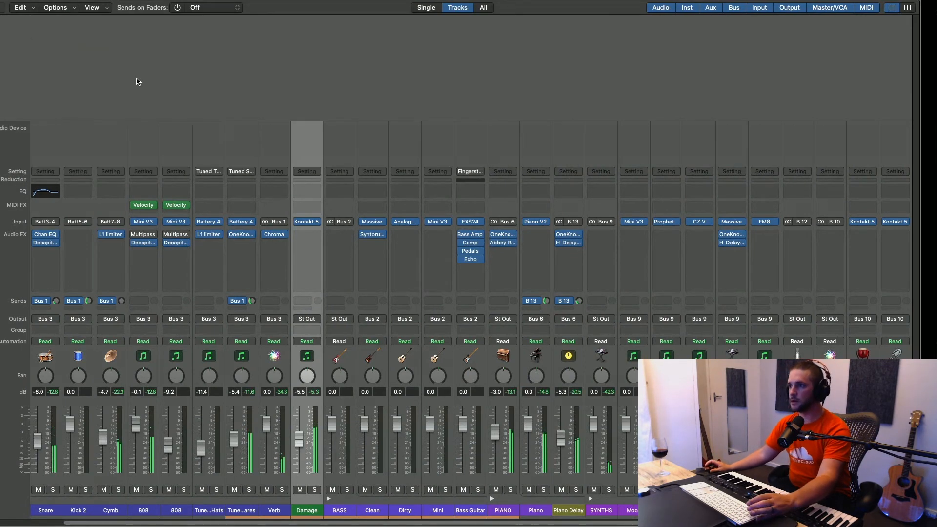
{"action": "key", "text": "x"}
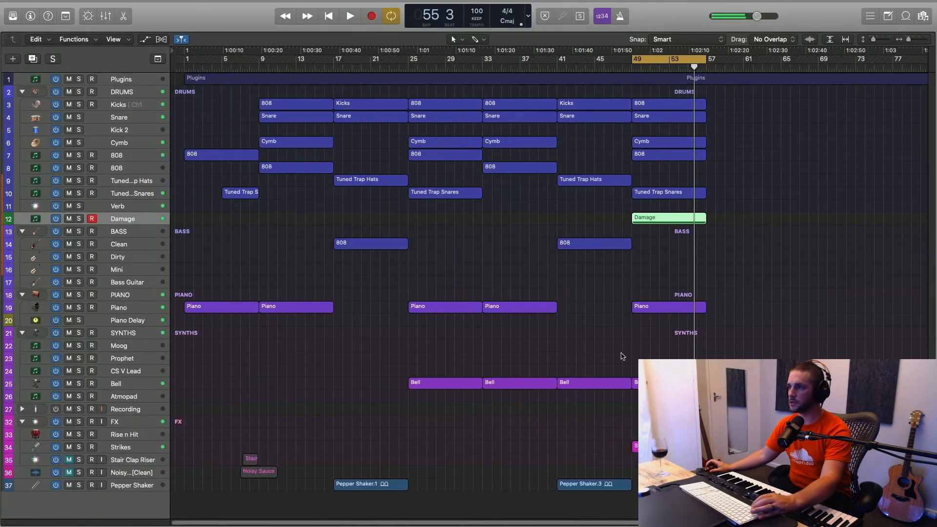
{"action": "left_click", "coordinate": [535, 66]}
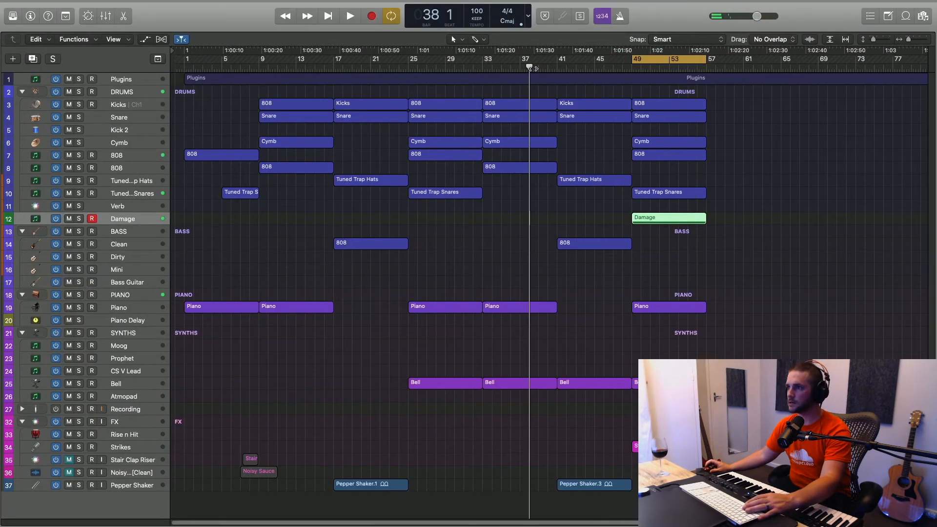
{"action": "key", "text": "space"}
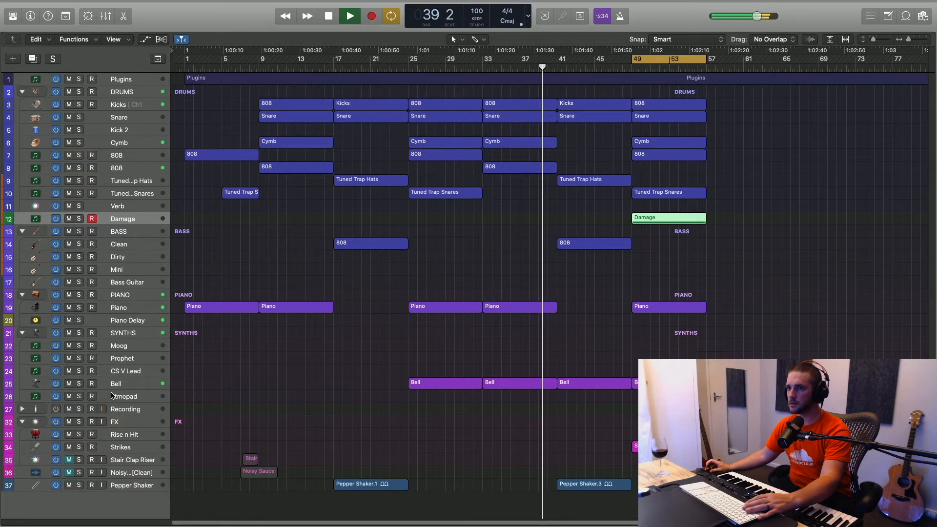
{"action": "left_click", "coordinate": [78, 383]}
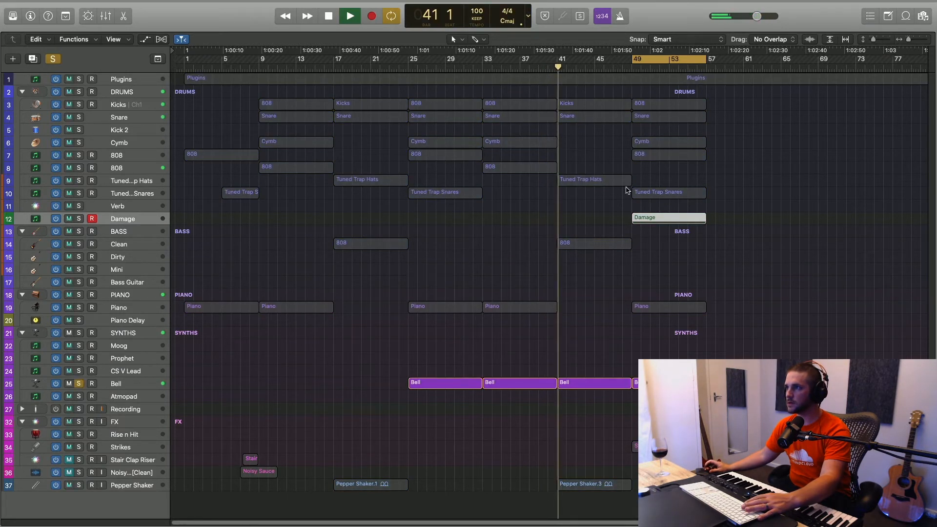
{"action": "left_click", "coordinate": [634, 68]}
{"action": "key", "text": "space"}
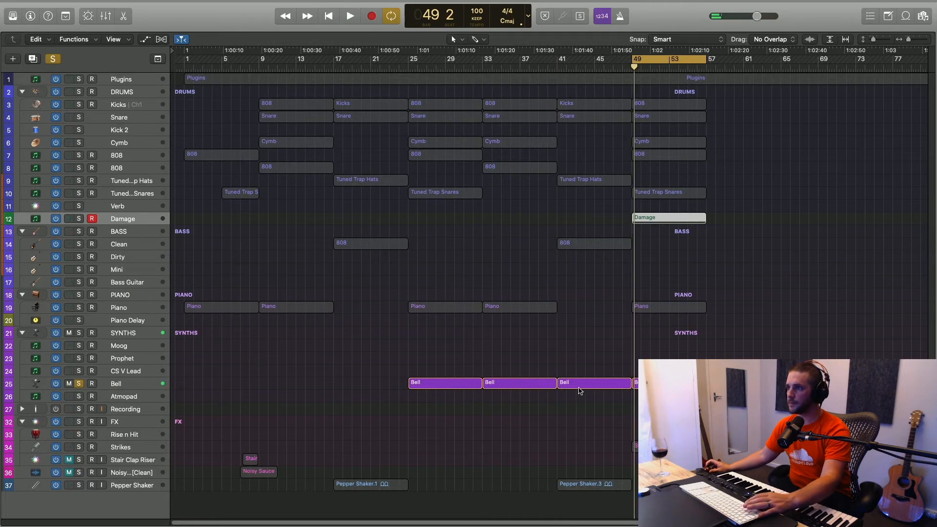
Recolor the Bell region at bars 41–49 magenta and unsolo the Bell track.
{"action": "left_click", "coordinate": [581, 389]}
{"action": "key", "text": "alt+c"}
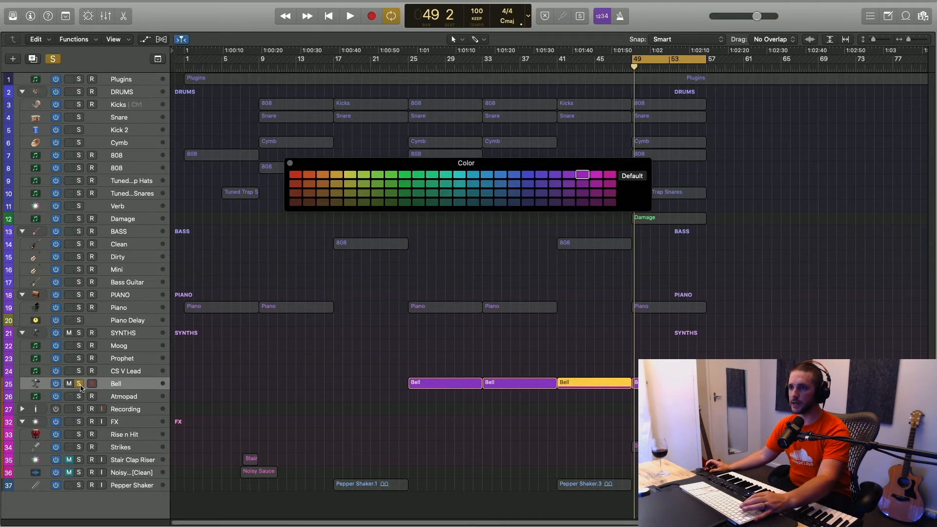
{"action": "key", "text": "s"}
{"action": "left_click", "coordinate": [634, 356]}
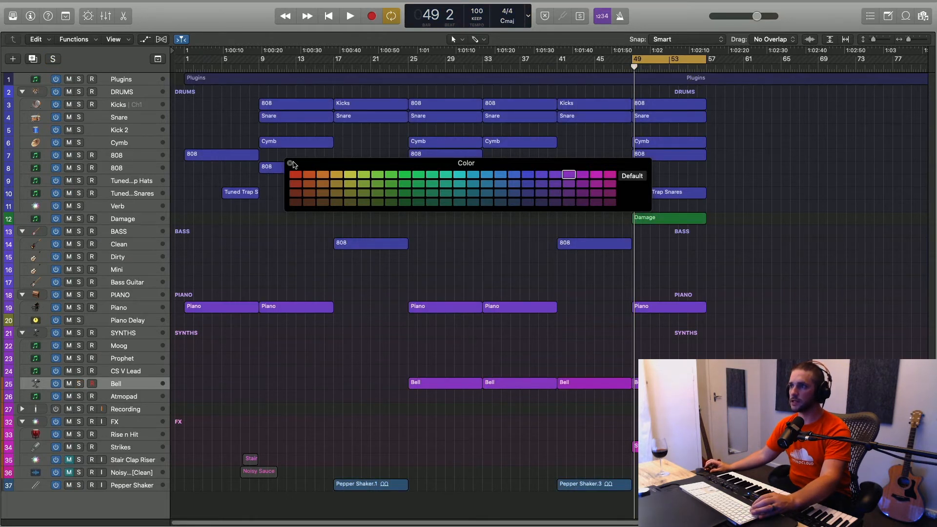
{"action": "left_click", "coordinate": [291, 164]}
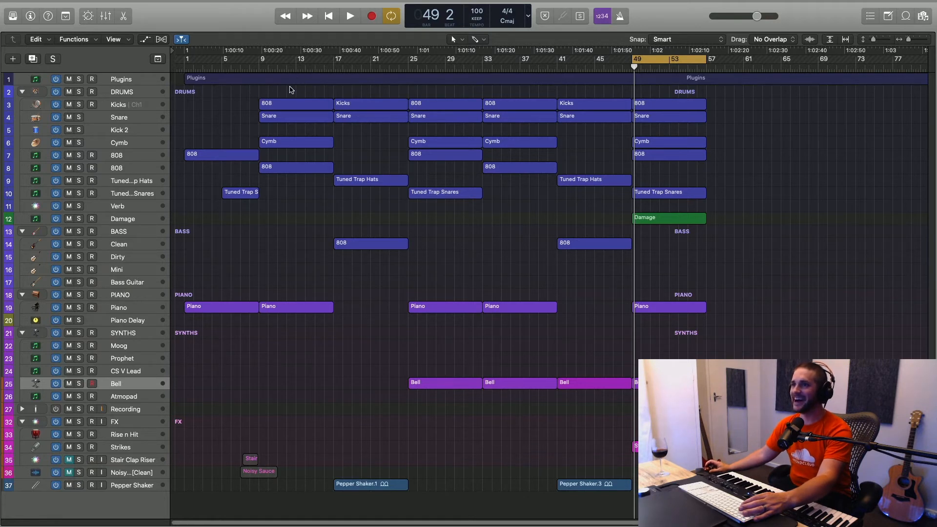
Copy the drum, Piano and Bell regions of bars 33–41 to bar 57, and copy the Damage region to bars 57–65.
{"action": "left_click_drag", "start_coordinate": [293, 129], "coordinate": [292, 171]}
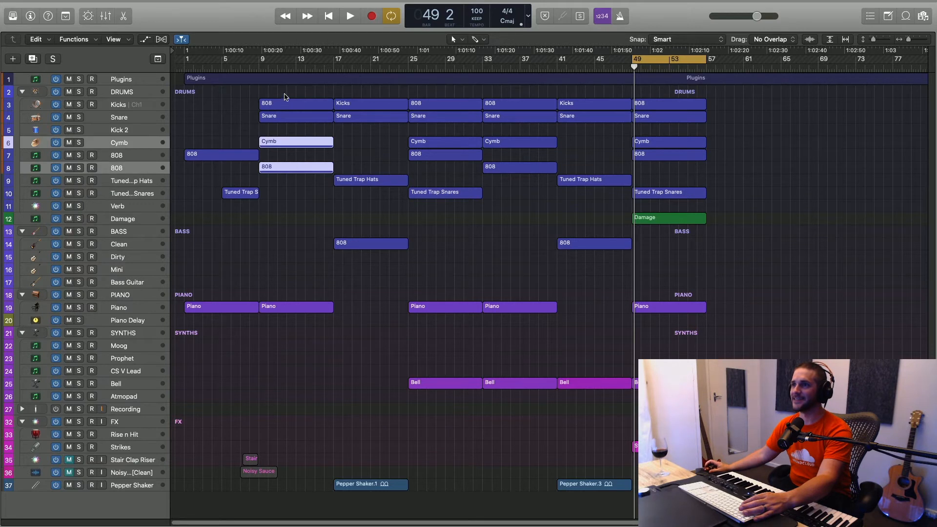
{"action": "left_click_drag", "start_coordinate": [286, 93], "coordinate": [300, 190]}
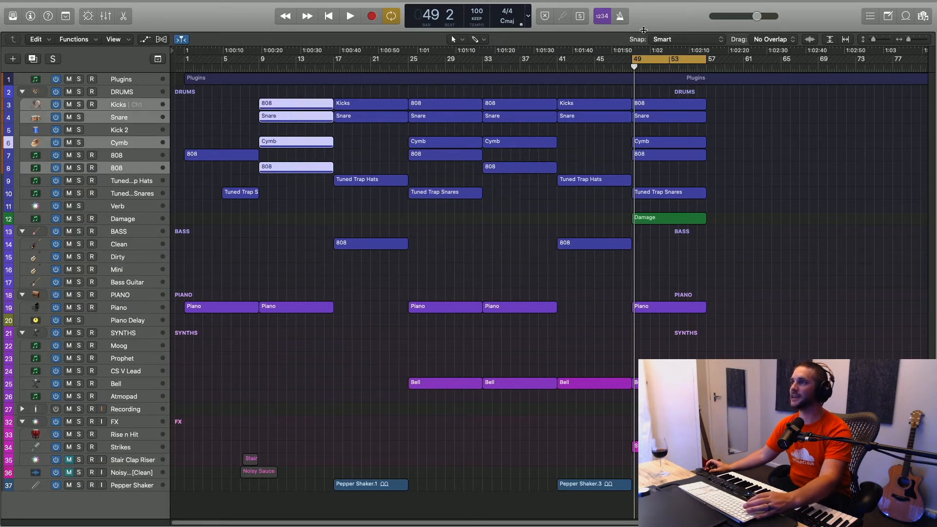
{"action": "key", "text": "space"}
{"action": "key", "text": "space"}
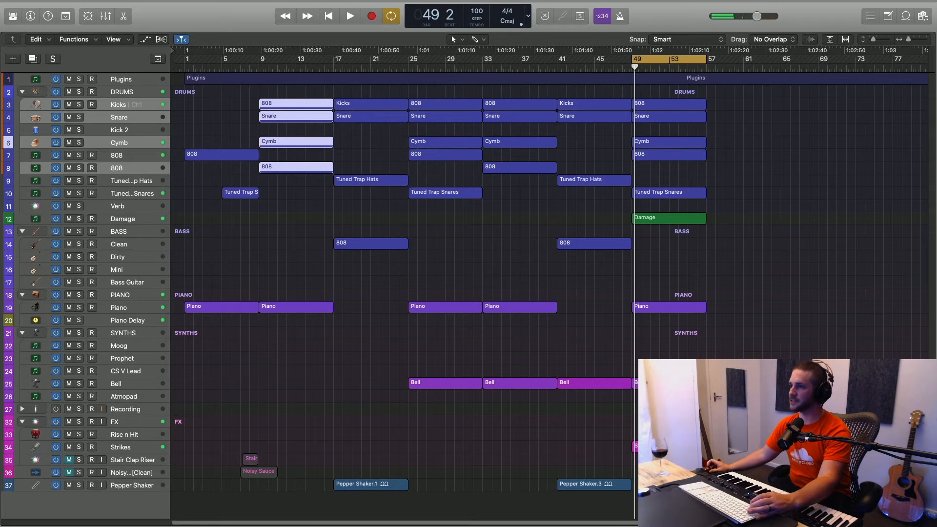
{"action": "left_click_drag", "start_coordinate": [514, 472], "coordinate": [734, 104]}
{"action": "left_click_drag", "start_coordinate": [681, 219], "coordinate": [755, 220]}
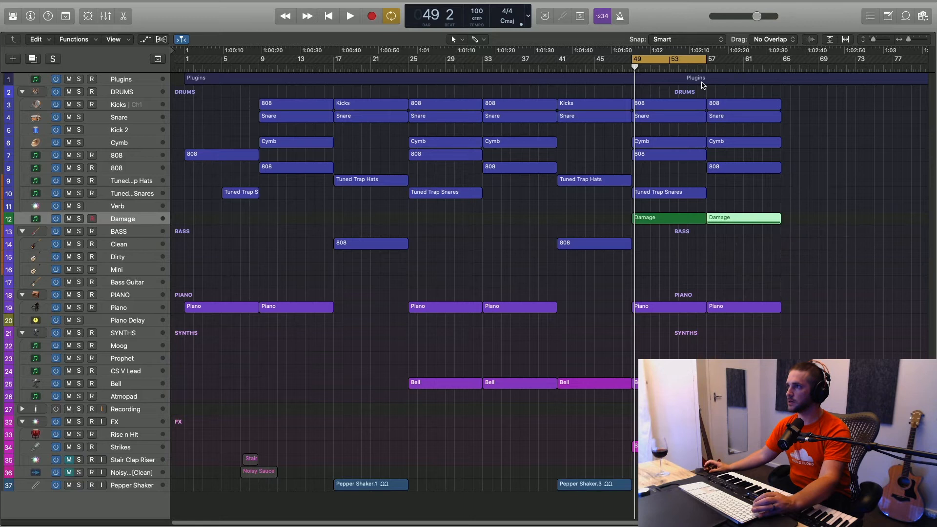
Turn off cycle mode and play the arrangement through the transition into bar 57.
{"action": "left_click", "coordinate": [690, 59]}
{"action": "left_click", "coordinate": [699, 67]}
{"action": "key", "text": "space"}
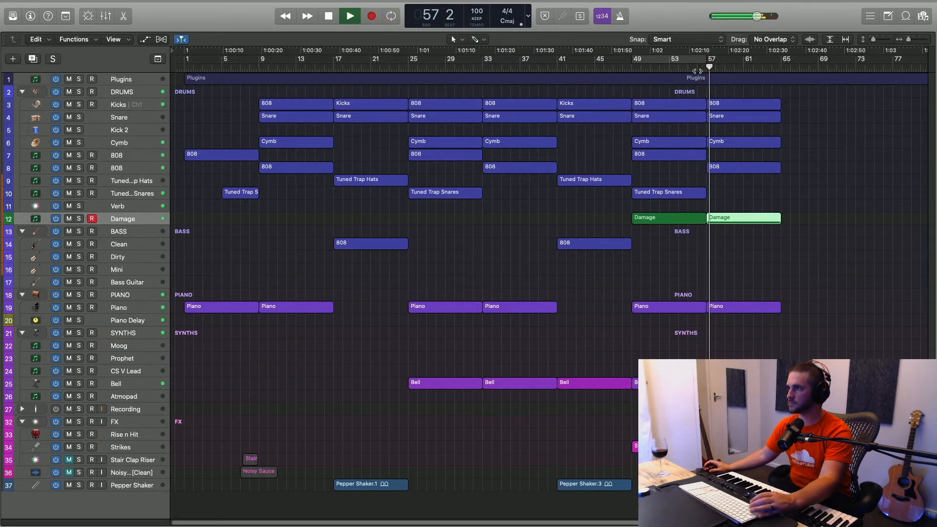
{"action": "key", "text": "space"}
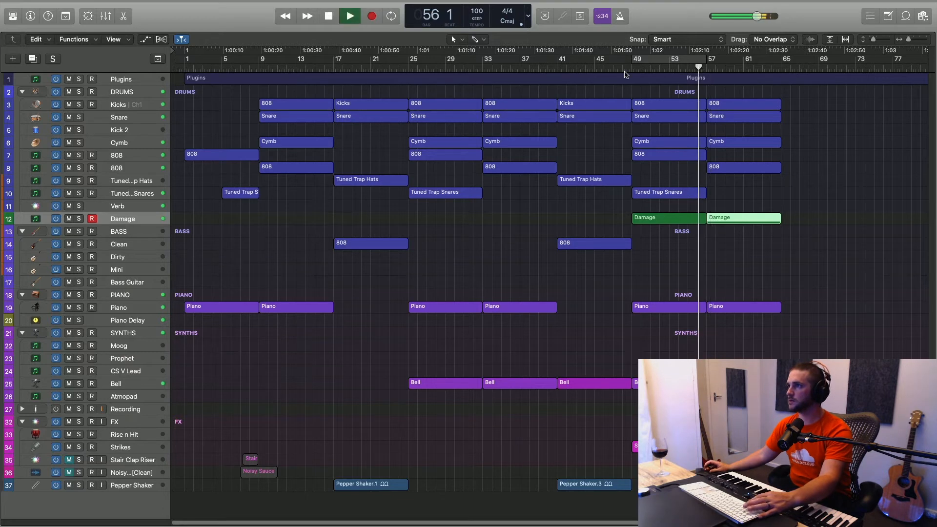
{"action": "key", "text": "space"}
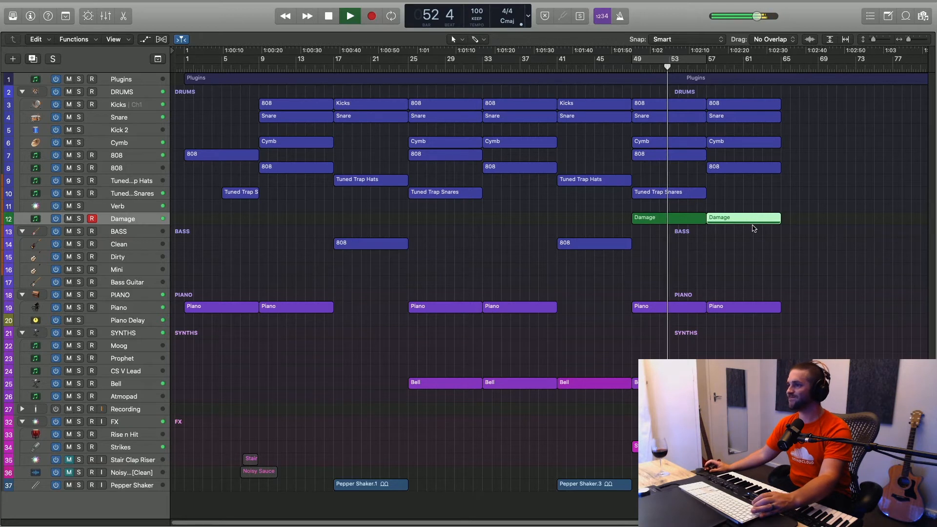
{"action": "left_click", "coordinate": [753, 196]}
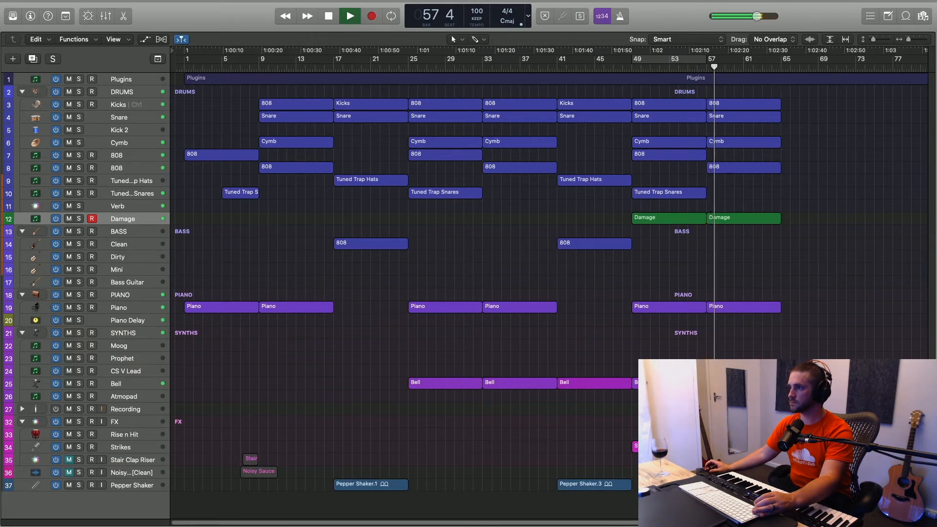
Delete the Damage region at bars 57–65 and audition the section without it.
{"action": "left_click", "coordinate": [747, 217]}
{"action": "key", "text": "Delete"}
{"action": "key", "text": "space"}
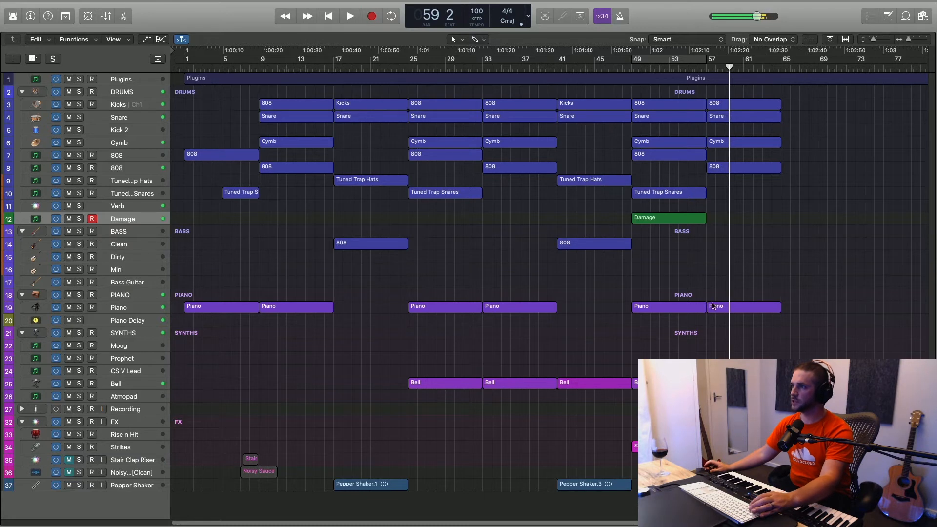
{"action": "key", "text": "space"}
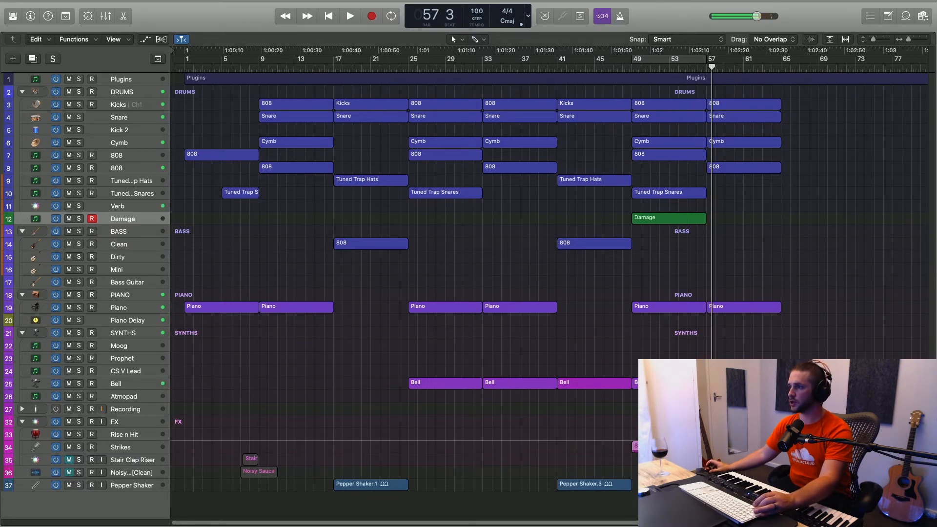
Copy the Strikes region to bars 57–65 and play the section with it.
{"action": "key", "text": "space"}
{"action": "left_click_drag", "start_coordinate": [729, 447], "coordinate": [734, 447]}
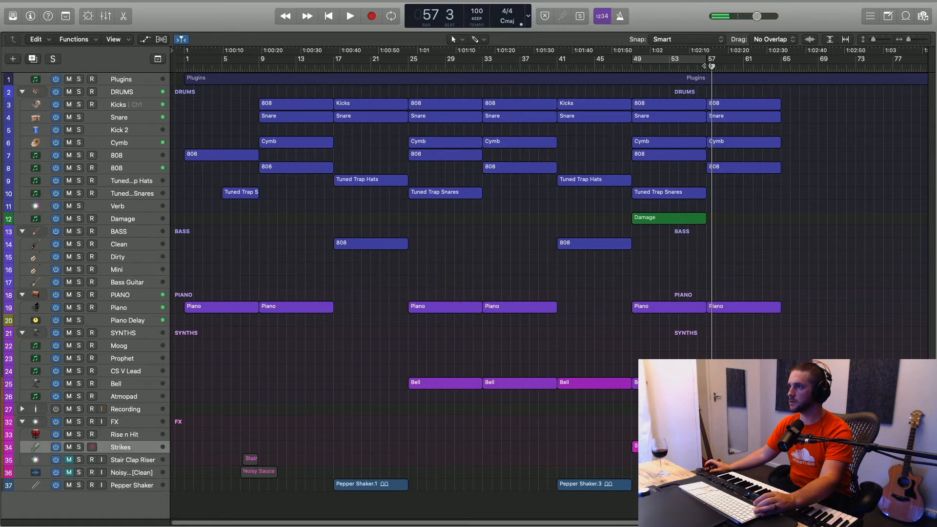
{"action": "key", "text": "space"}
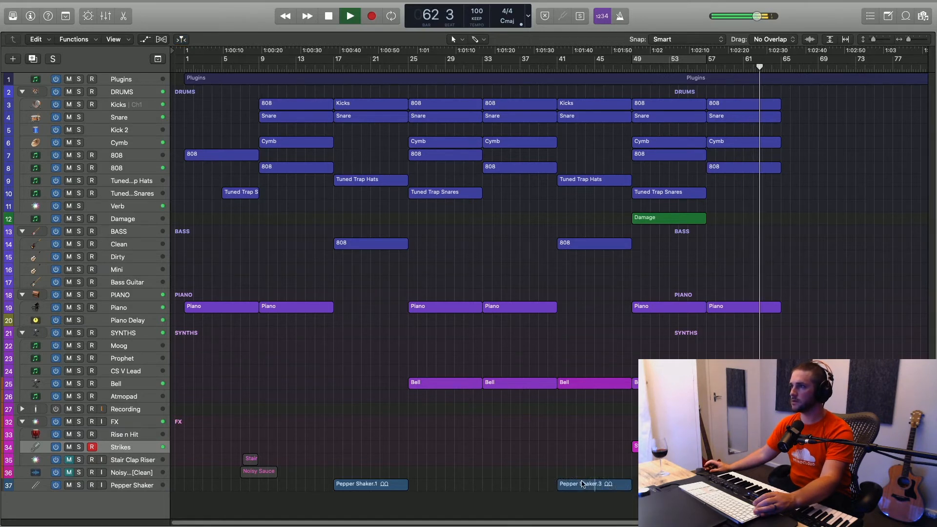
Copy the Kicks, Snare, Tuned Trap Hats, bass 808, Bell and Pepper Shaker regions of bars 41–49 to bar 65.
{"action": "left_click_drag", "start_coordinate": [592, 94], "coordinate": [585, 508]}
{"action": "left_click_drag", "start_coordinate": [588, 108], "coordinate": [814, 114]}
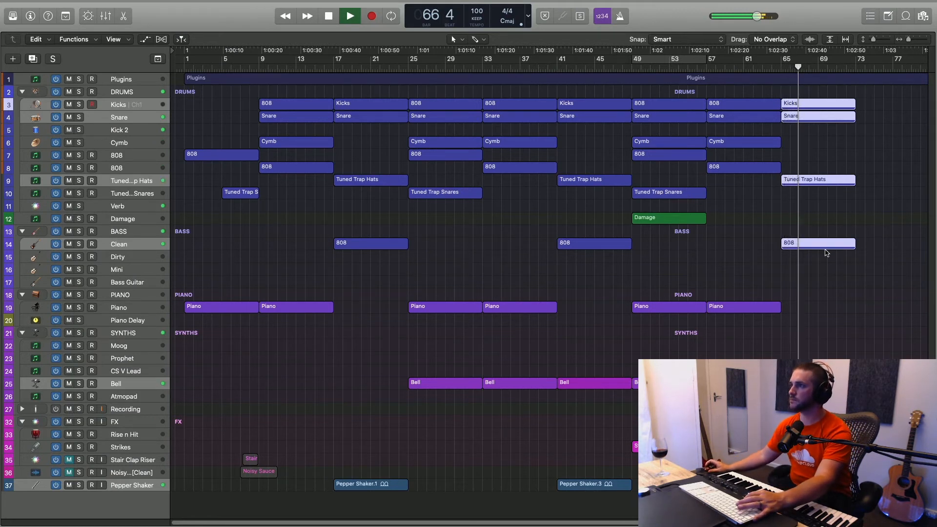
{"action": "key", "text": "space"}
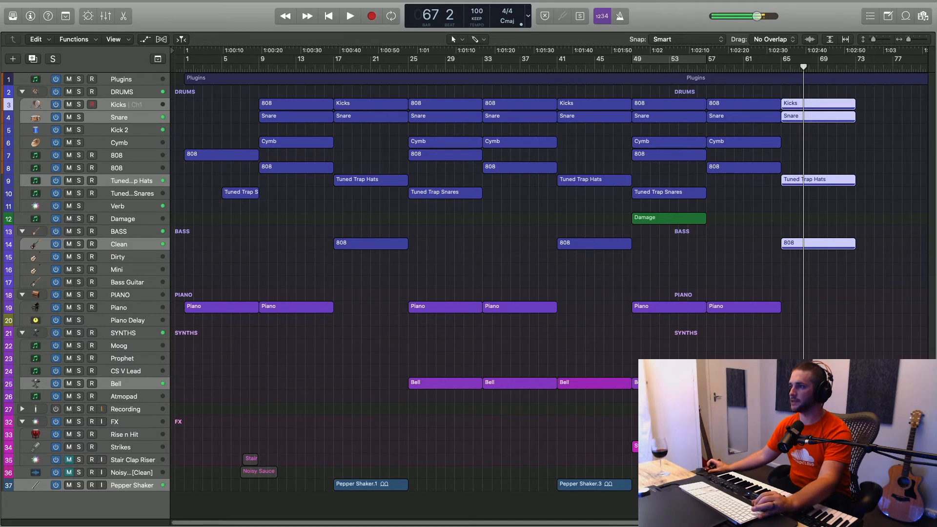
Copy the Strikes region to bars 65–73 and play the section from bar 65 to its end.
{"action": "left_click_drag", "start_coordinate": [753, 440], "coordinate": [786, 448]}
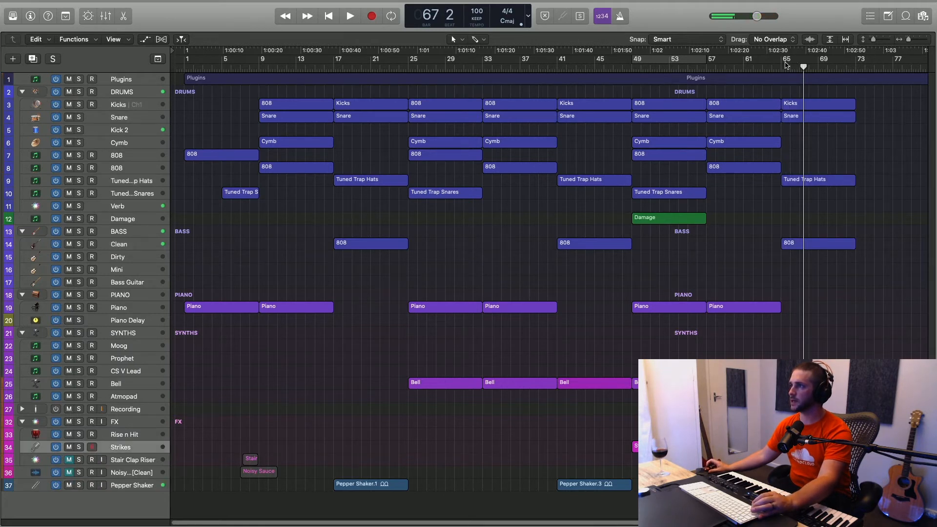
{"action": "left_click", "coordinate": [786, 64]}
{"action": "key", "text": "space"}
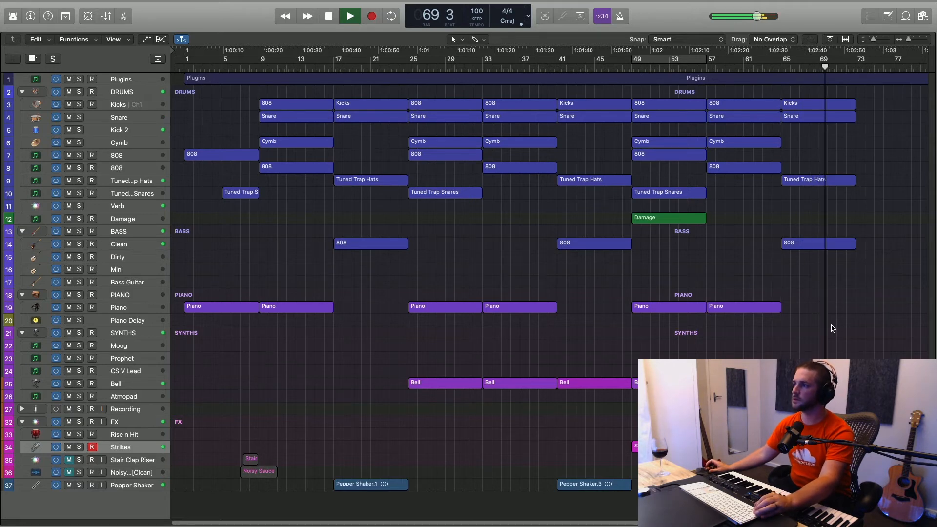
{"action": "key", "text": "super+Left"}
{"action": "key", "text": "super+Up"}
{"action": "key", "text": "super+Up"}
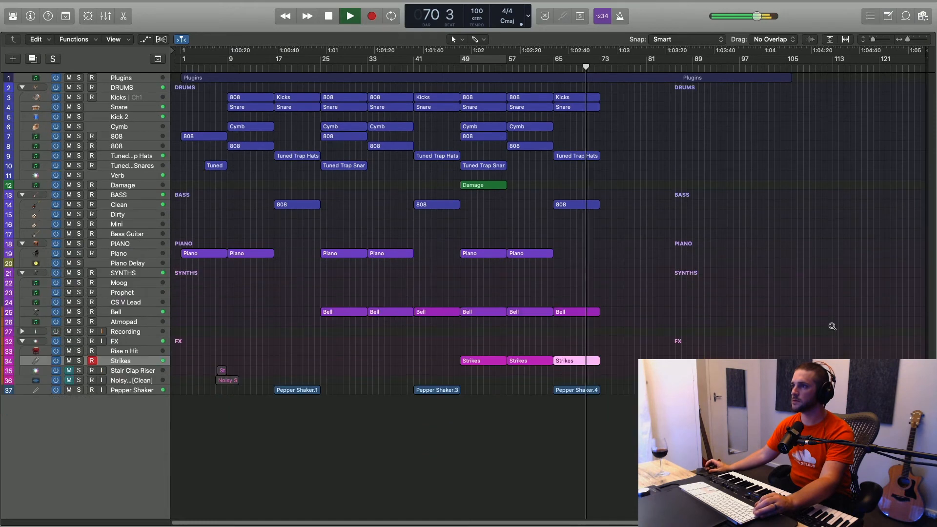
{"action": "key", "text": "super+Right"}
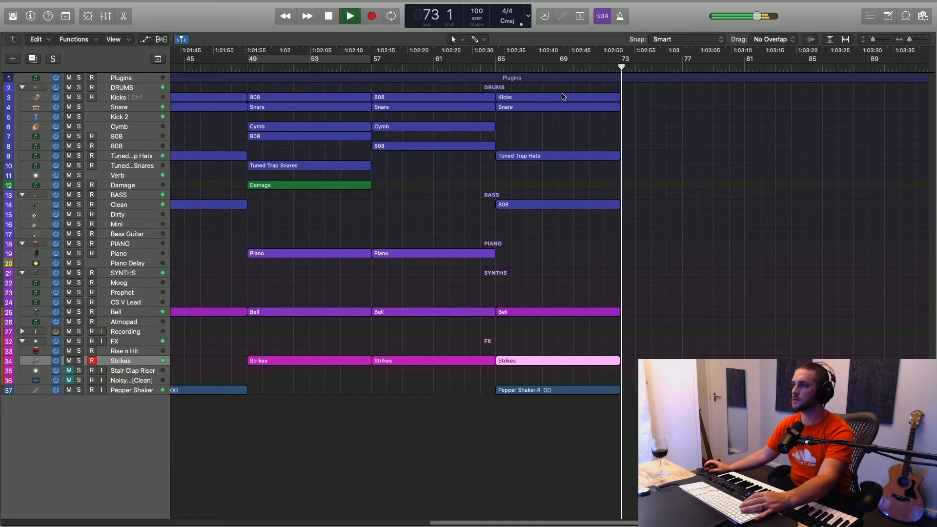
{"action": "key", "text": "space"}
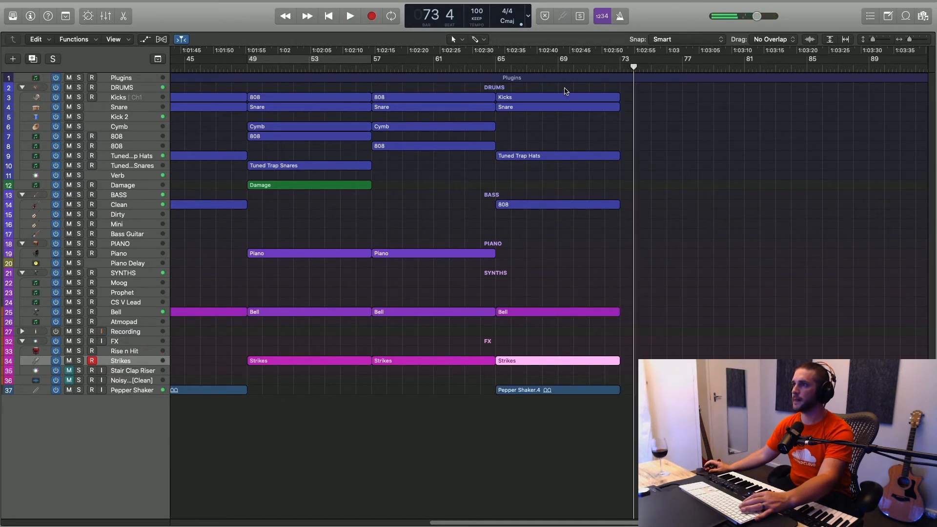
Copy the Bell region to bars 73–81 and shorten the Tuned Trap Snares region there to end at bar 77.
{"action": "scroll", "coordinate": [588, 331], "scroll_direction": "down", "scroll_amount": 5}
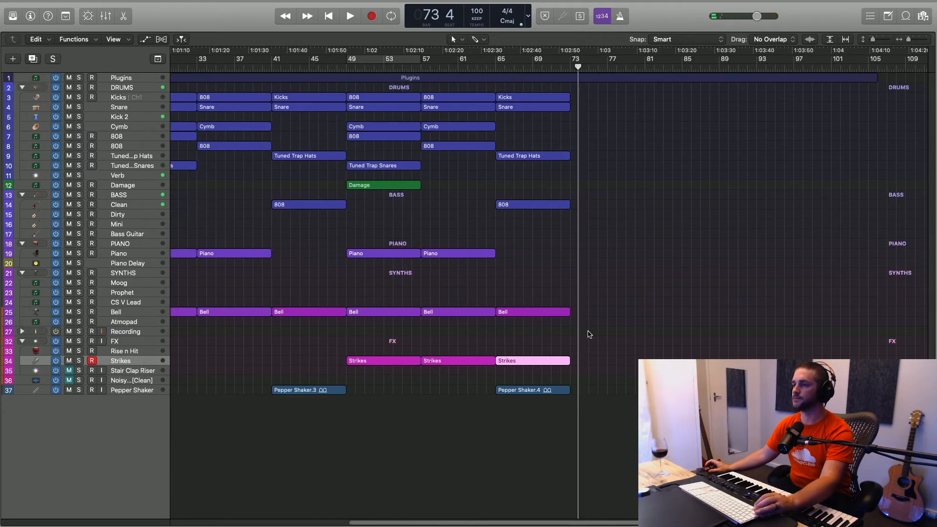
{"action": "scroll", "coordinate": [587, 335], "scroll_direction": "left", "scroll_amount": 5}
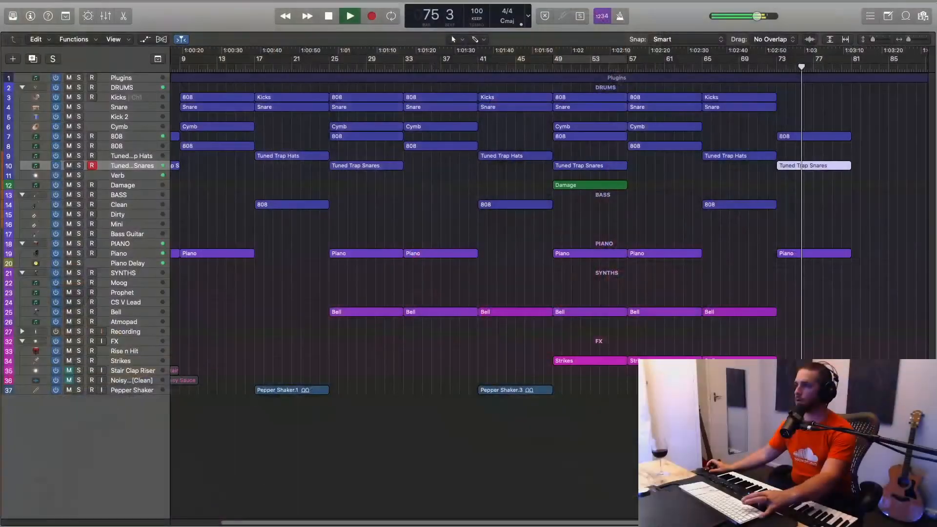
{"action": "left_click_drag", "start_coordinate": [719, 314], "coordinate": [794, 314]}
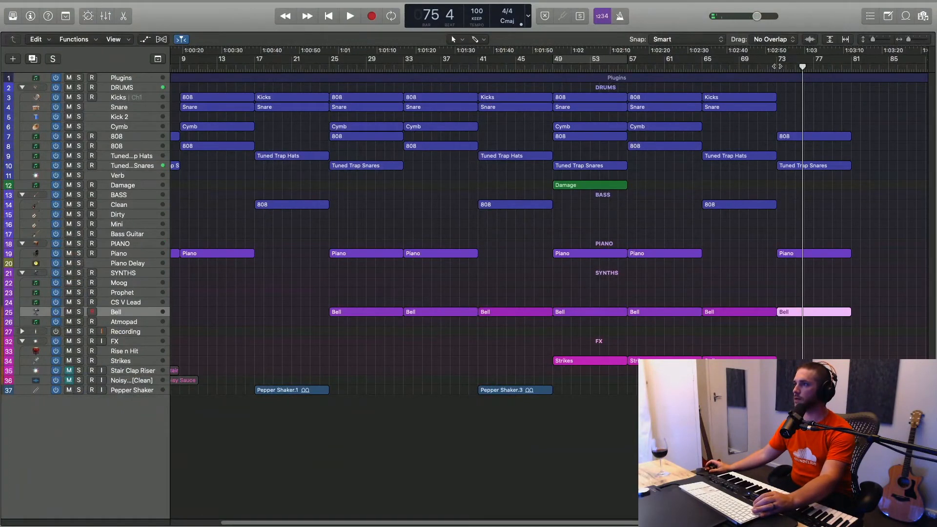
{"action": "key", "text": "space"}
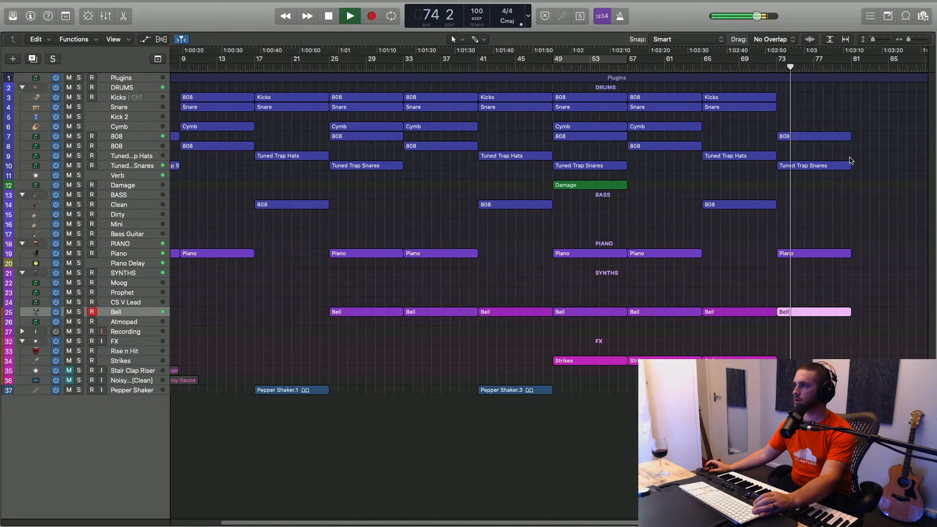
{"action": "left_click_drag", "start_coordinate": [850, 168], "coordinate": [813, 171]}
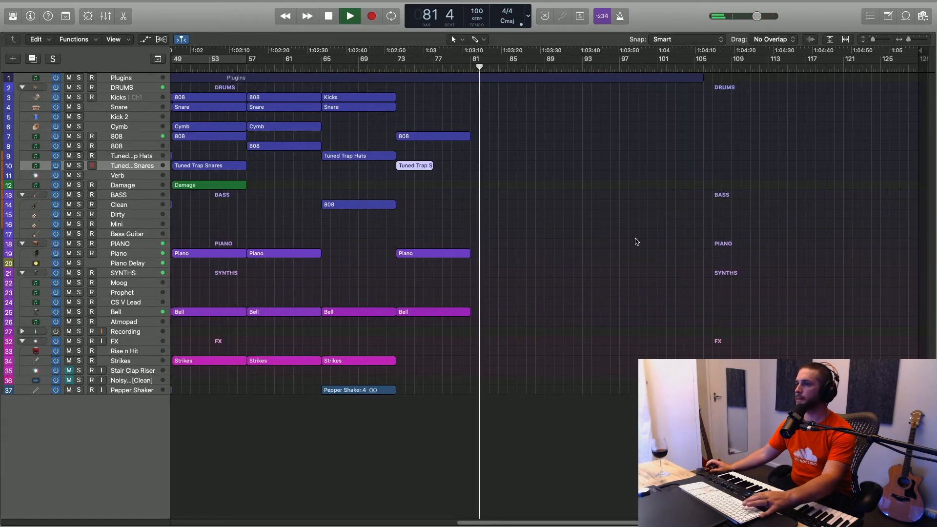
Copy the Bell region to bar 81 and shorten the copy to end at bar 85.
{"action": "key", "text": "space"}
{"action": "left_click_drag", "start_coordinate": [436, 313], "coordinate": [512, 313]}
{"action": "key", "text": "shift+space"}
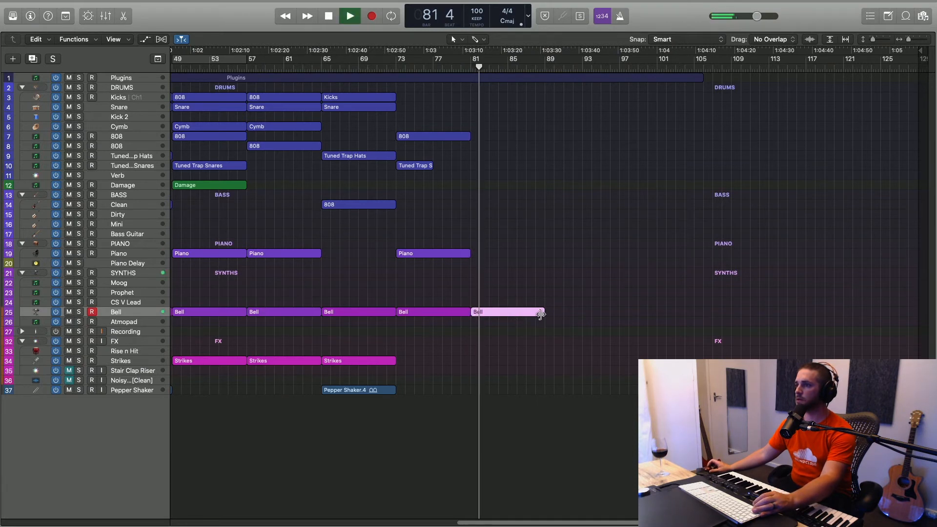
{"action": "left_click_drag", "start_coordinate": [542, 317], "coordinate": [506, 317]}
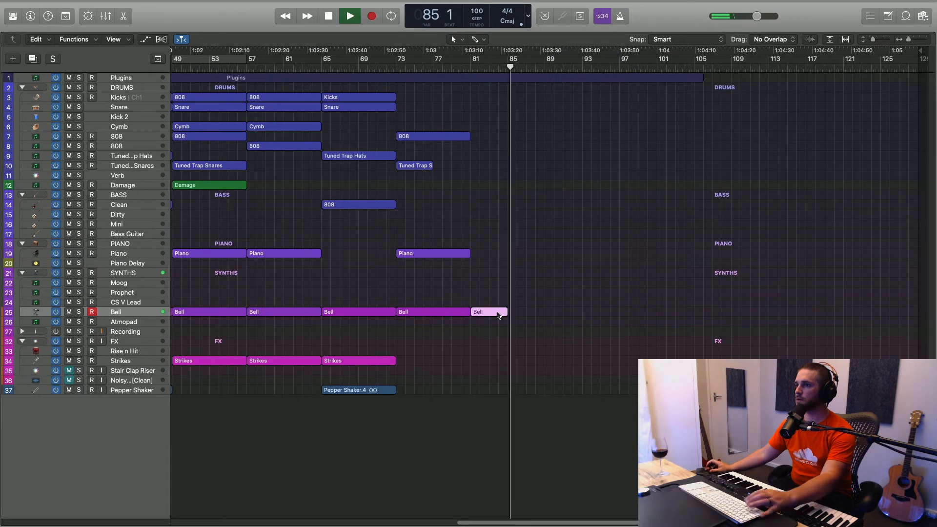
Replace the short Bell region at bar 81 with a copy from bars 57–65 ending at bar 85, and play from bar 79.
{"action": "key", "text": "space"}
{"action": "key", "text": "Delete"}
{"action": "left_click_drag", "start_coordinate": [296, 313], "coordinate": [508, 313]}
{"action": "left_click", "coordinate": [457, 66]}
{"action": "key", "text": "space"}
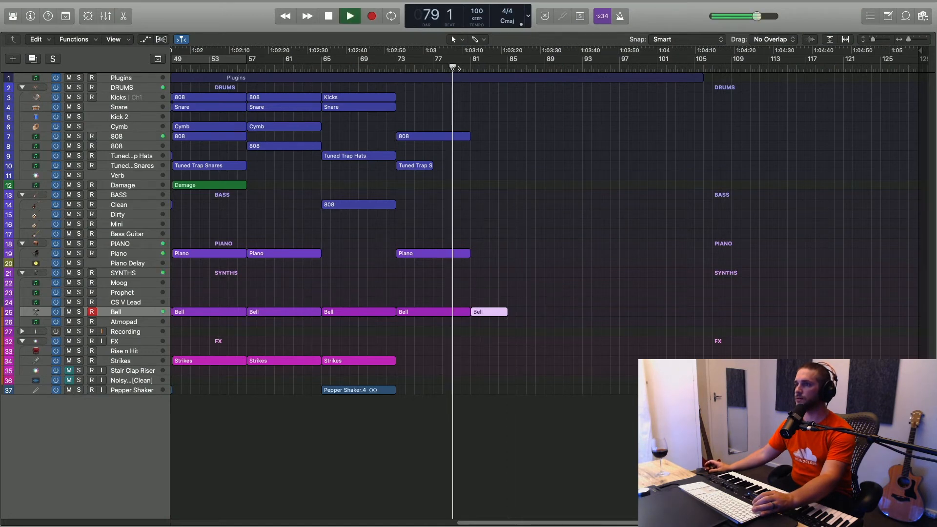
{"action": "key", "text": "super+Left"}
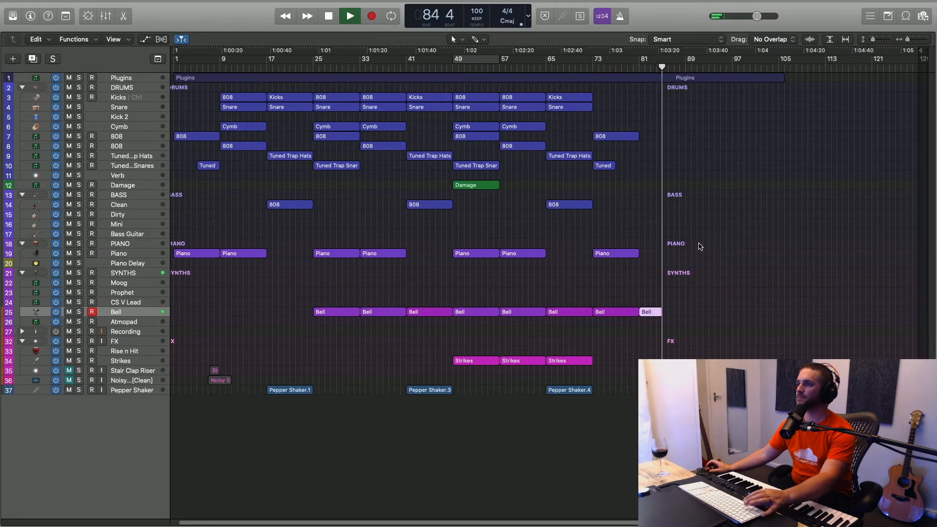
Stop playback and delete the Bell region at bars 81–85.
{"action": "key", "text": "space"}
{"action": "right_click", "coordinate": [662, 285]}
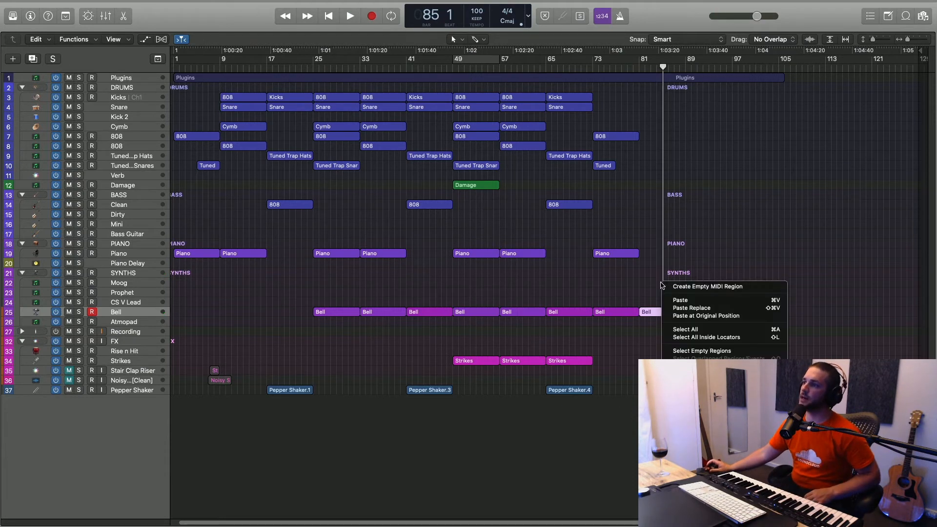
{"action": "left_click", "coordinate": [658, 291]}
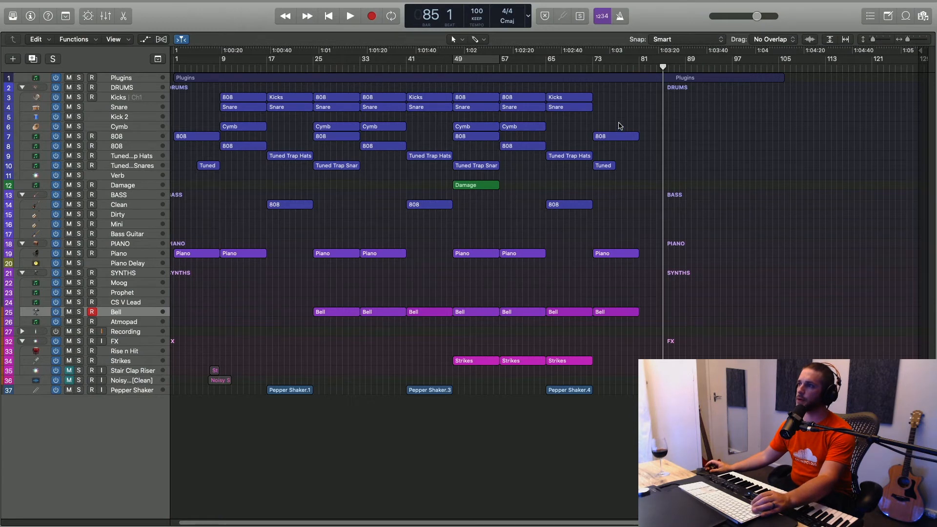
Copy the Kicks track's 808 region and the Snare region of bars 9–17 to bar 81, and play the transition into bar 81.
{"action": "scroll", "coordinate": [624, 272], "scroll_direction": "left", "scroll_amount": 1}
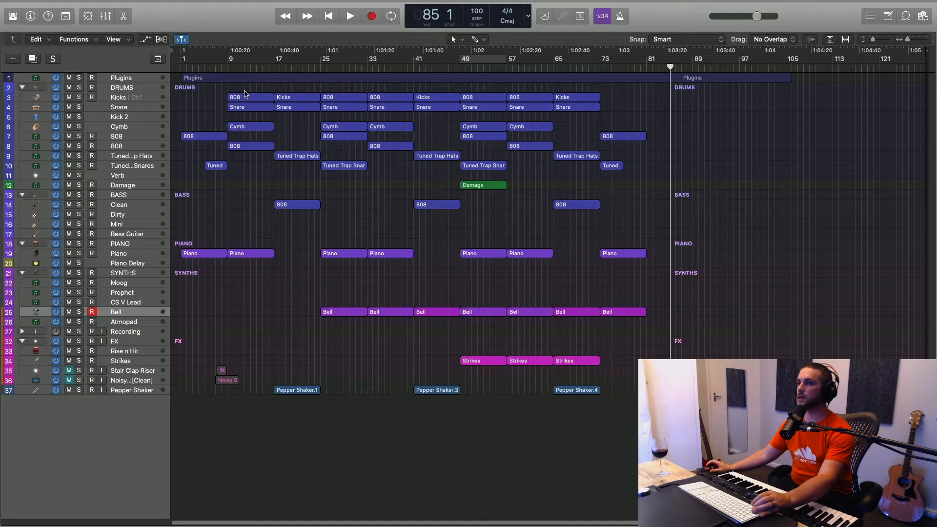
{"action": "left_click_drag", "start_coordinate": [243, 93], "coordinate": [268, 110]}
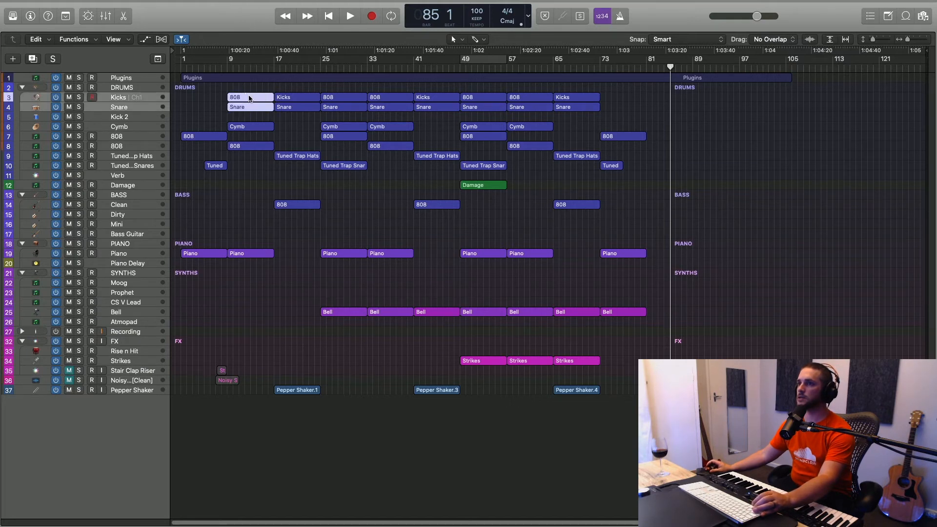
{"action": "left_click_drag", "start_coordinate": [248, 99], "coordinate": [666, 98]}
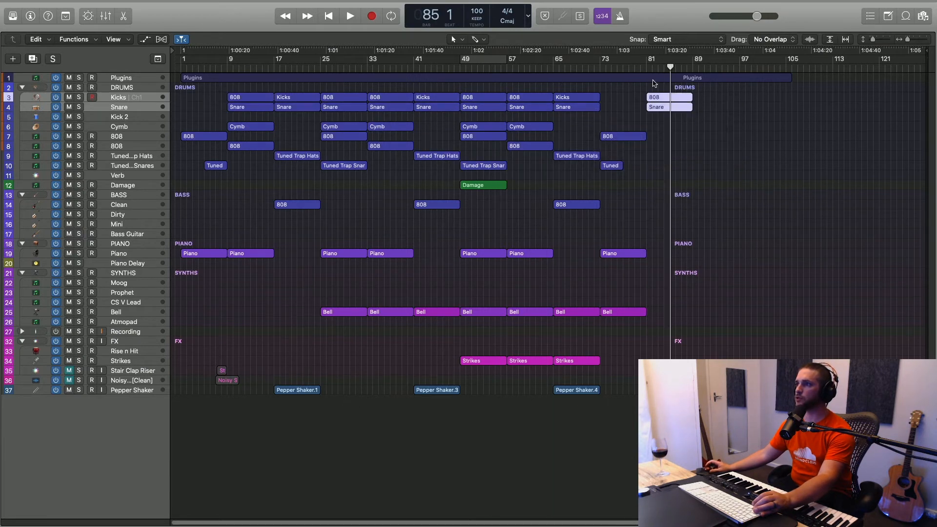
{"action": "left_click", "coordinate": [642, 67]}
{"action": "key", "text": "space"}
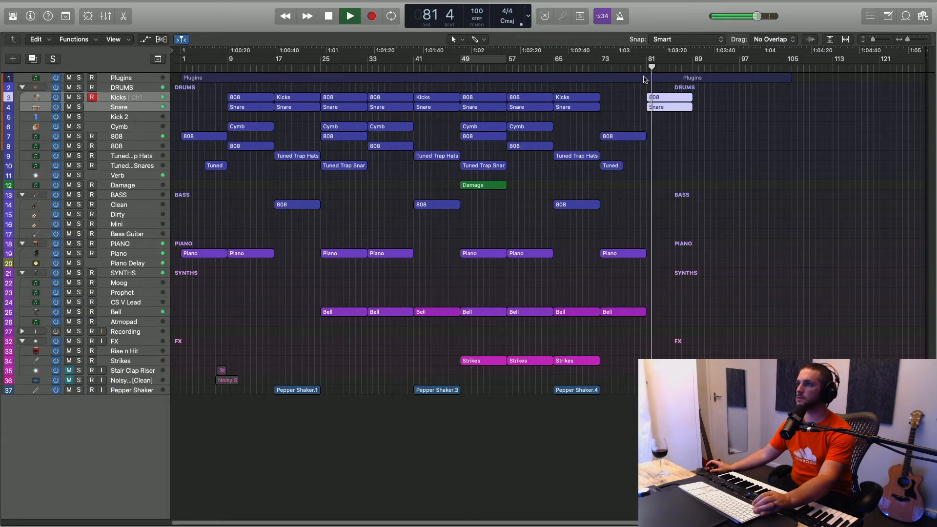
{"action": "key", "text": "space"}
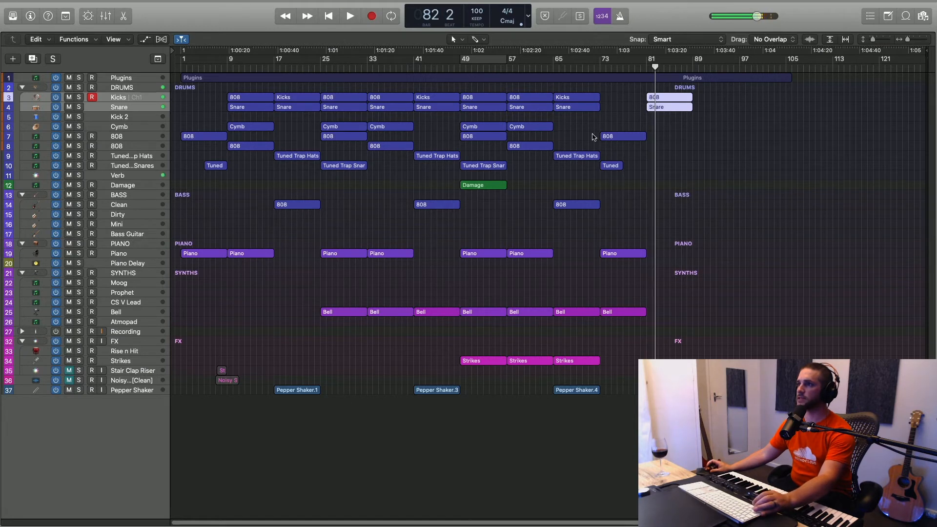
Copy the Cymb region of bars 57–65 to bar 81 and play from bar 81.
{"action": "left_click_drag", "start_coordinate": [541, 131], "coordinate": [684, 130]}
{"action": "left_click", "coordinate": [649, 68]}
{"action": "key", "text": "space"}
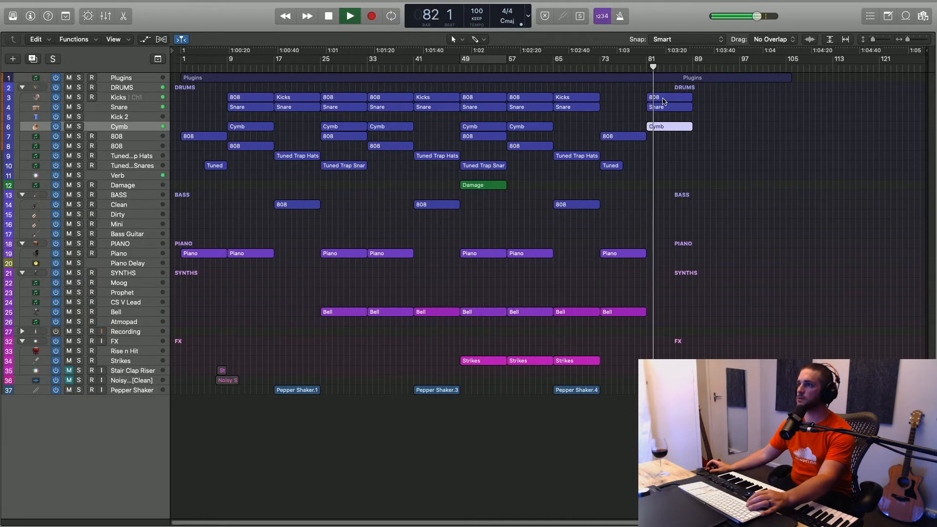
{"action": "key", "text": "space"}
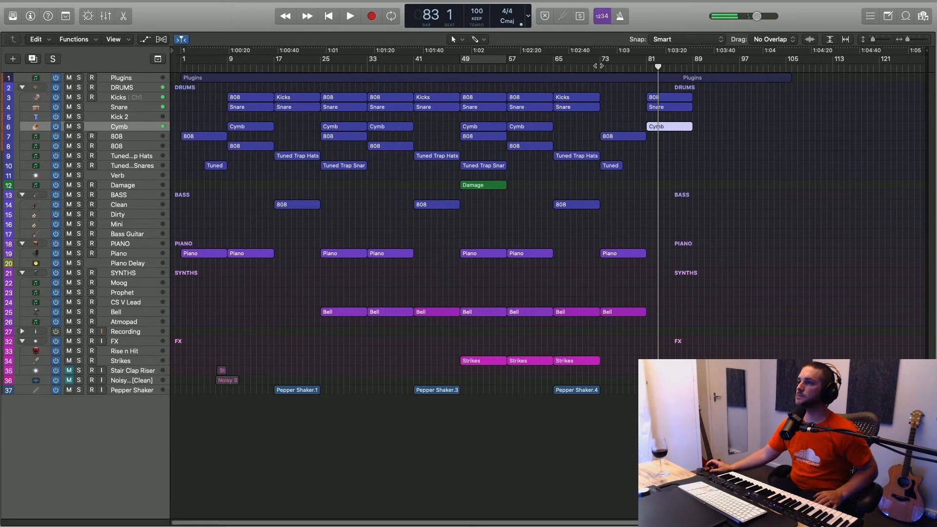
Move the Kicks track's 808 region from bar 81 to bar 73 and copy the bar 81 Snare region to bar 73.
{"action": "left_click_drag", "start_coordinate": [658, 100], "coordinate": [613, 100]}
{"action": "key", "text": "shift+Return"}
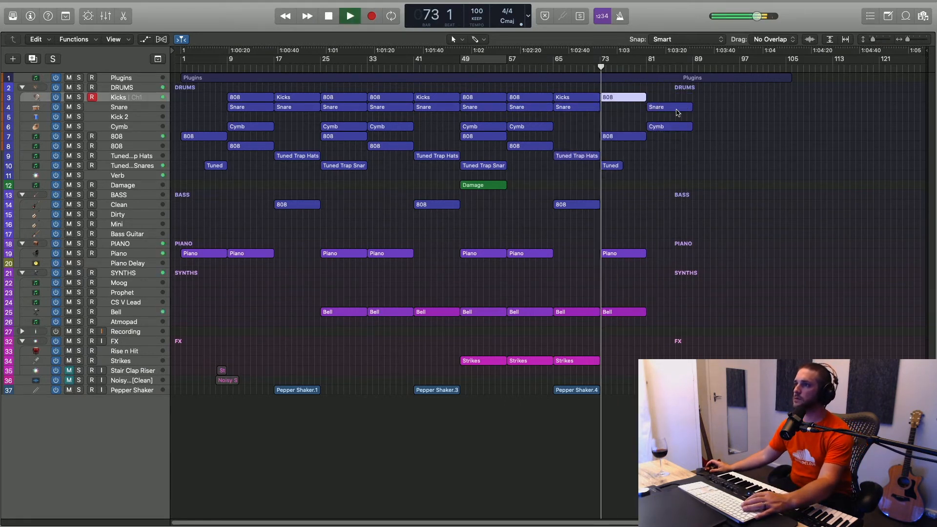
{"action": "left_click", "coordinate": [671, 111]}
{"action": "left_click_drag", "start_coordinate": [671, 111], "coordinate": [624, 111]}
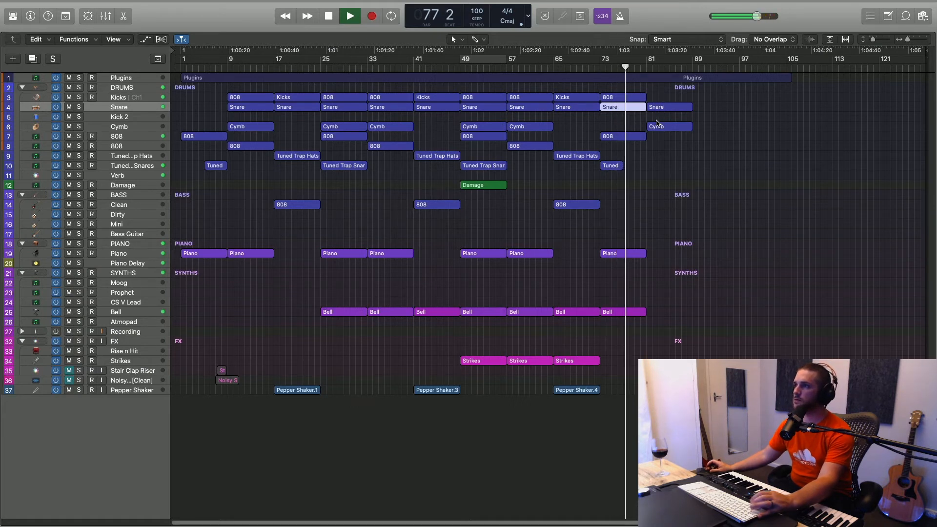
Stop playback and delete the Cymb region at bar 81.
{"action": "key", "text": "space"}
{"action": "left_click", "coordinate": [662, 127]}
{"action": "key", "text": "Delete"}
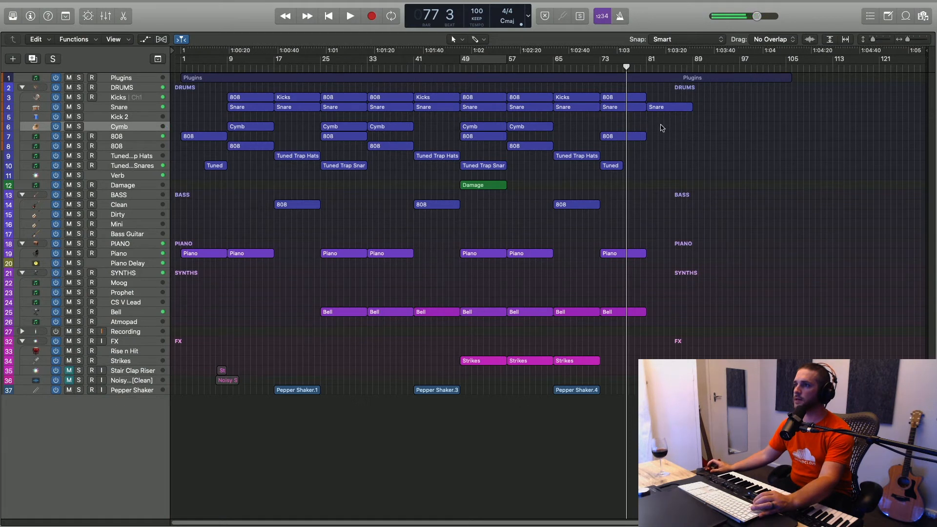
Copy the Pepper Shaker region of bars 65–73 to bar 73, audition it from there and delete the copy.
{"action": "left_click_drag", "start_coordinate": [589, 393], "coordinate": [635, 393]}
{"action": "left_click", "coordinate": [603, 69]}
{"action": "key", "text": "space"}
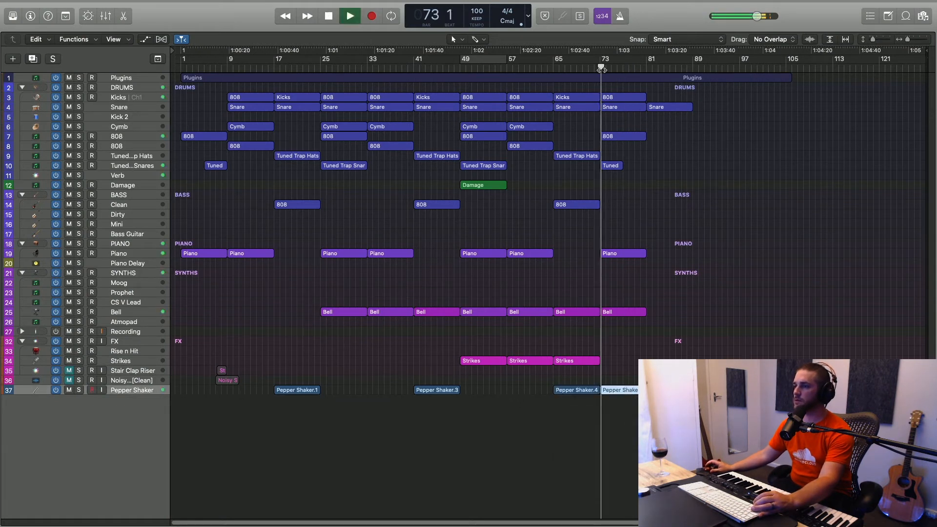
{"action": "key", "text": "space"}
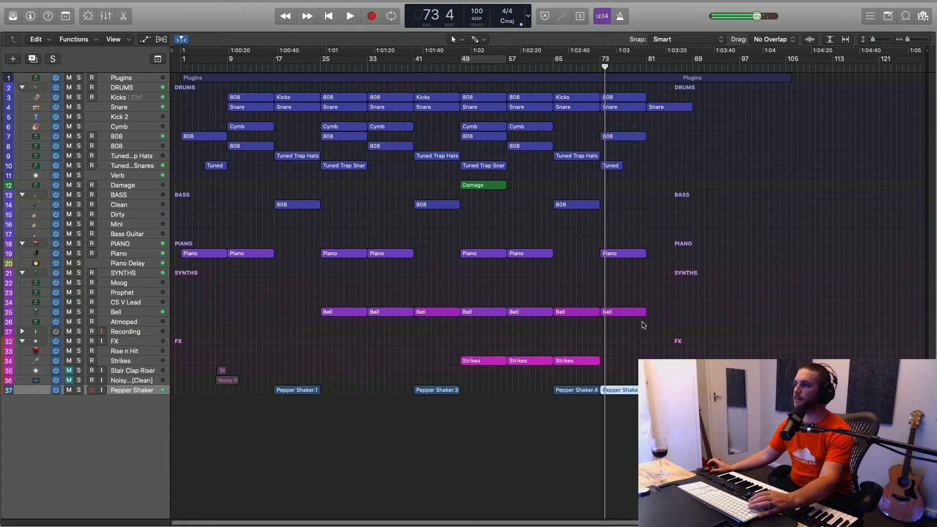
{"action": "key", "text": "Delete"}
Copy the Cymb region of bars 57–65 to bar 73, audition it, and copy the bar 73 Tuned Trap Snares region to bar 77.
{"action": "left_click_drag", "start_coordinate": [520, 128], "coordinate": [614, 128]}
{"action": "left_click", "coordinate": [600, 68]}
{"action": "key", "text": "space"}
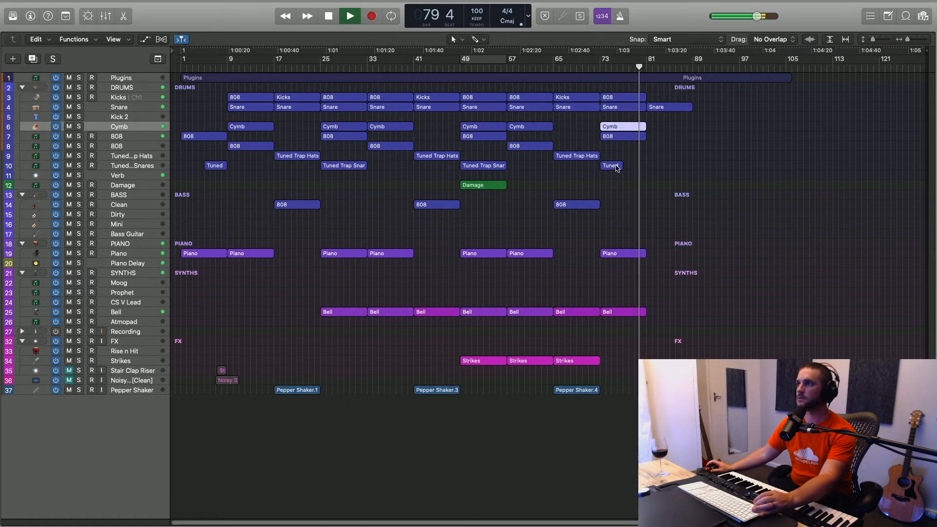
{"action": "left_click_drag", "start_coordinate": [614, 168], "coordinate": [641, 167]}
{"action": "key", "text": "space"}
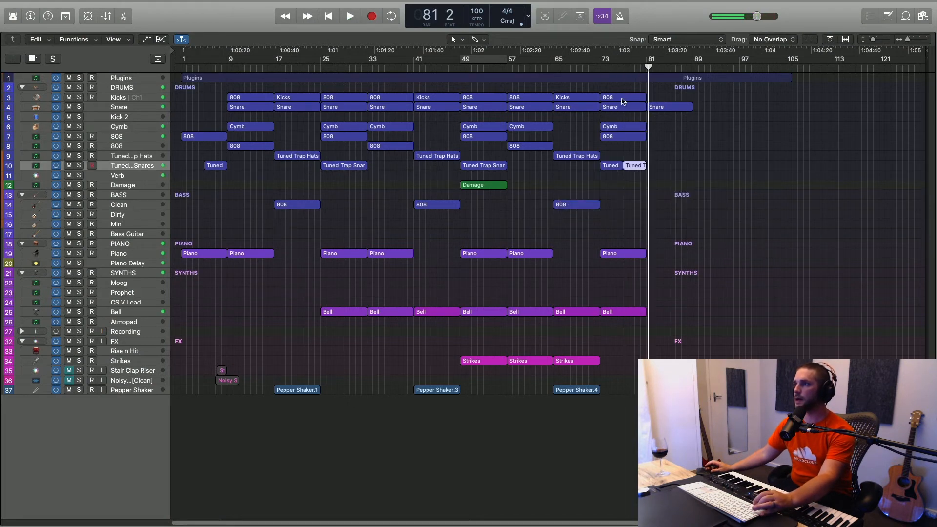
Copy the Kicks, Cymb, drum 808 and Tuned Trap Snares regions of bars 73–81 to bar 81, and play from bar 79.
{"action": "left_click_drag", "start_coordinate": [619, 98], "coordinate": [669, 103]}
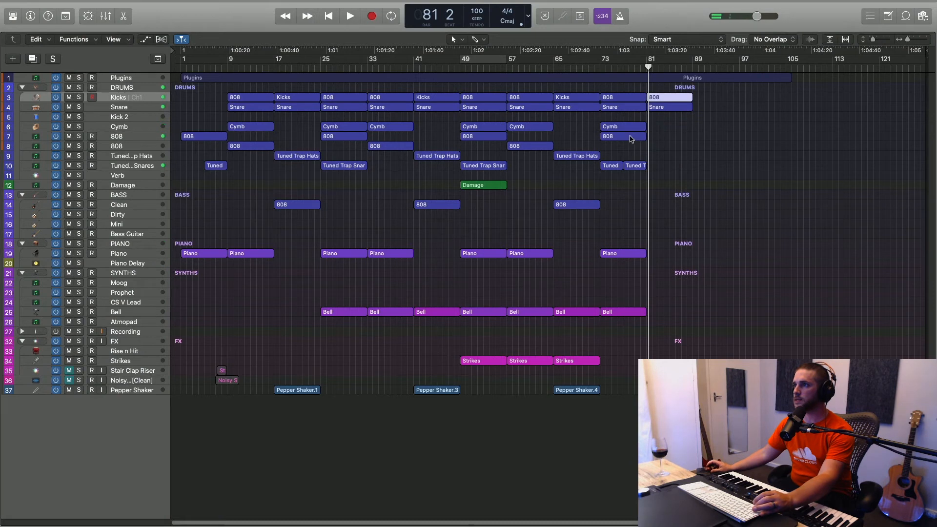
{"action": "left_click_drag", "start_coordinate": [614, 120], "coordinate": [636, 176]}
{"action": "left_click_drag", "start_coordinate": [616, 130], "coordinate": [660, 130]}
{"action": "left_click_drag", "start_coordinate": [640, 68], "coordinate": [637, 68]}
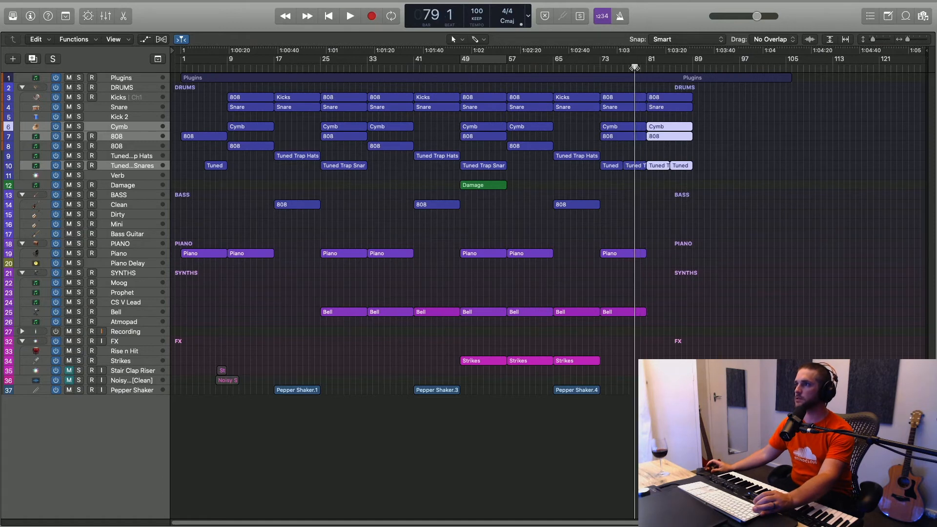
{"action": "key", "text": "space"}
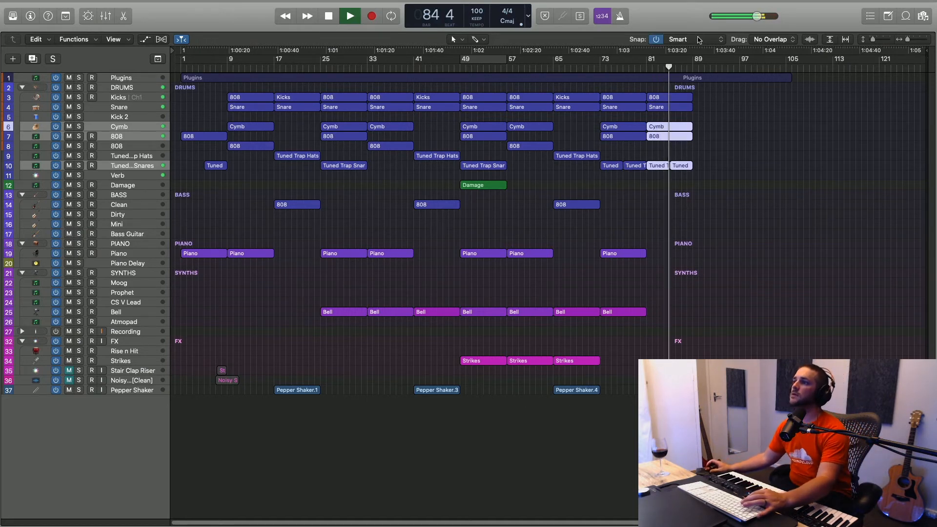
{"action": "key", "text": "space"}
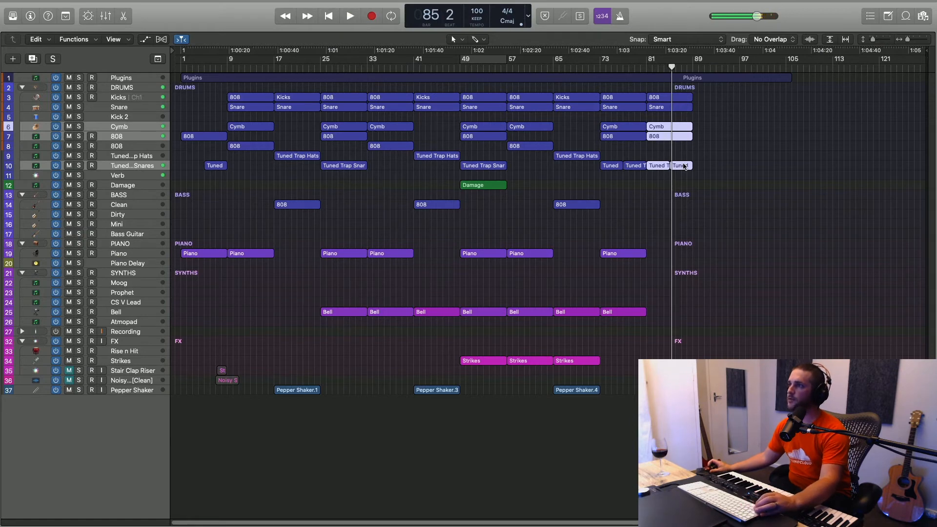
Shorten the outro's Kicks, Snare, Cymb, 808 and last Tuned Trap Snares regions to end about one beat past bar 85, and play the ending.
{"action": "left_click", "coordinate": [686, 186]}
{"action": "key", "text": "super+Right"}
{"action": "key", "text": "super+Right"}
{"action": "key", "text": "super+Right"}
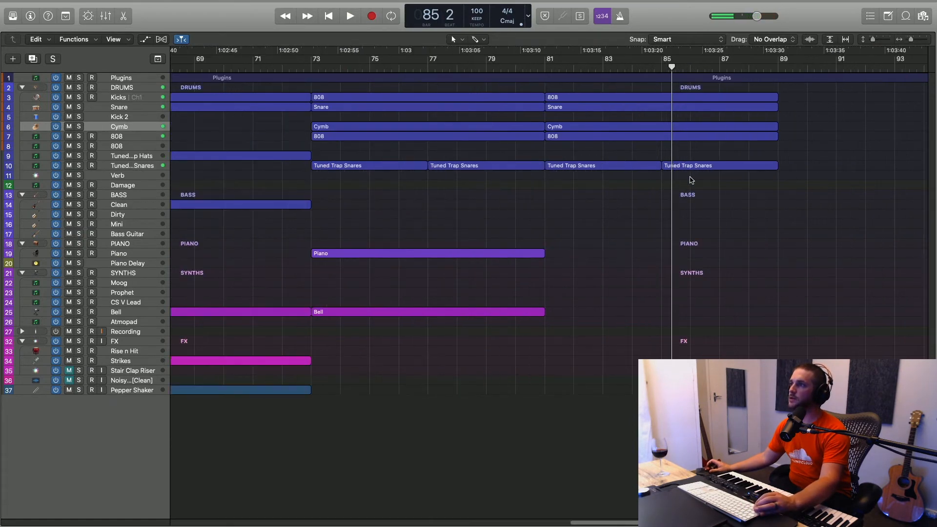
{"action": "left_click_drag", "start_coordinate": [686, 90], "coordinate": [668, 169]}
{"action": "left_click", "coordinate": [647, 67]}
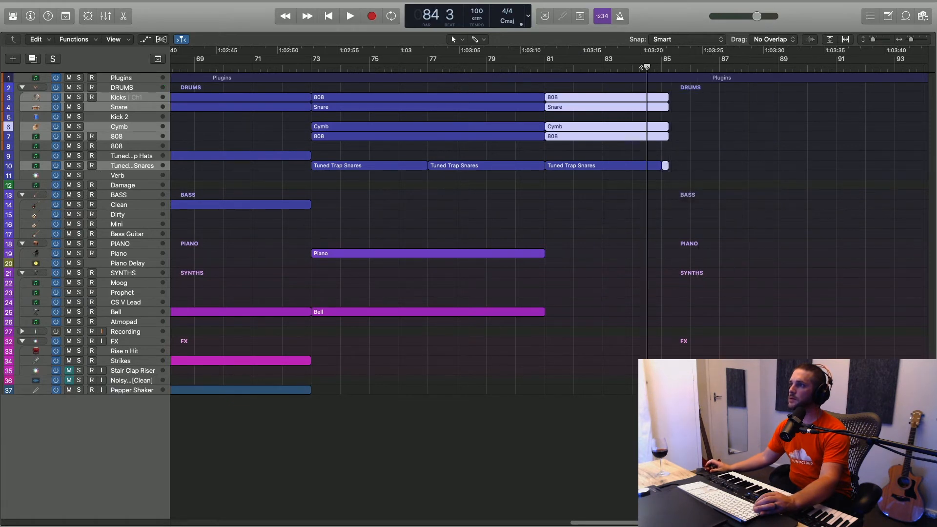
{"action": "key", "text": "space"}
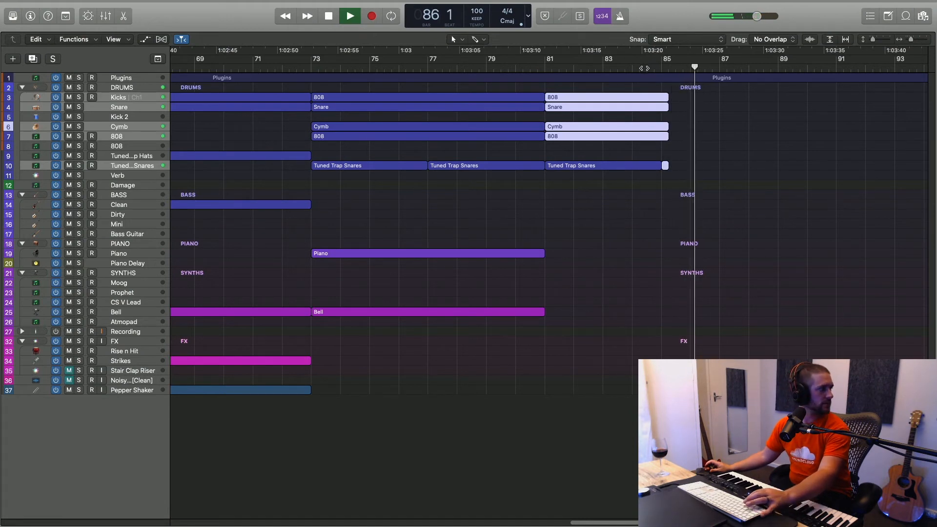
{"action": "key", "text": "space"}
{"action": "left_click", "coordinate": [655, 120]}
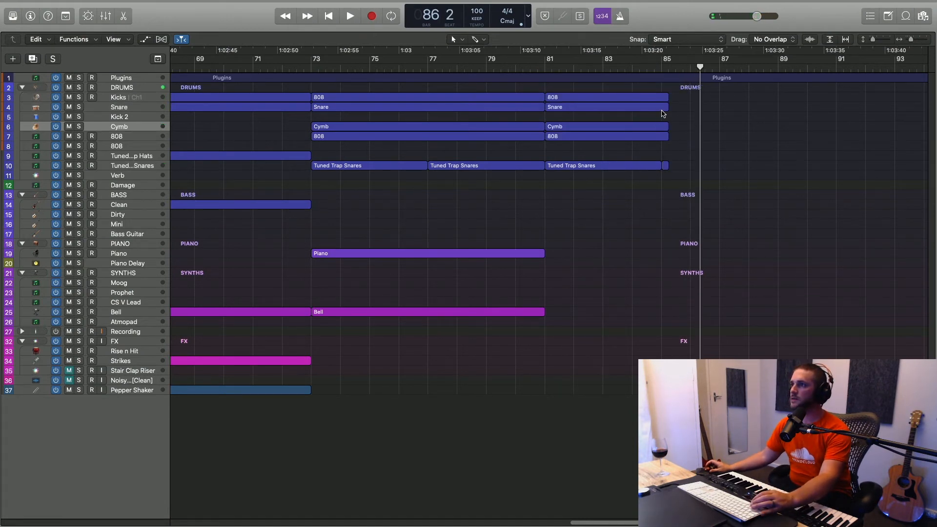
Trim the last Snare region to end at bar 85, delete the leftover Tuned Trap Snares fragment there, and play the ending.
{"action": "left_click_drag", "start_coordinate": [667, 112], "coordinate": [661, 112]}
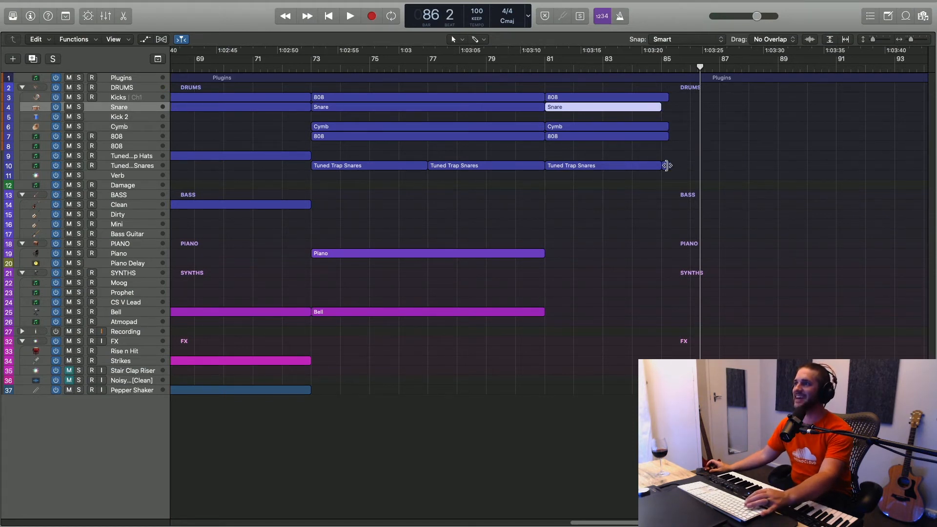
{"action": "left_click", "coordinate": [664, 169]}
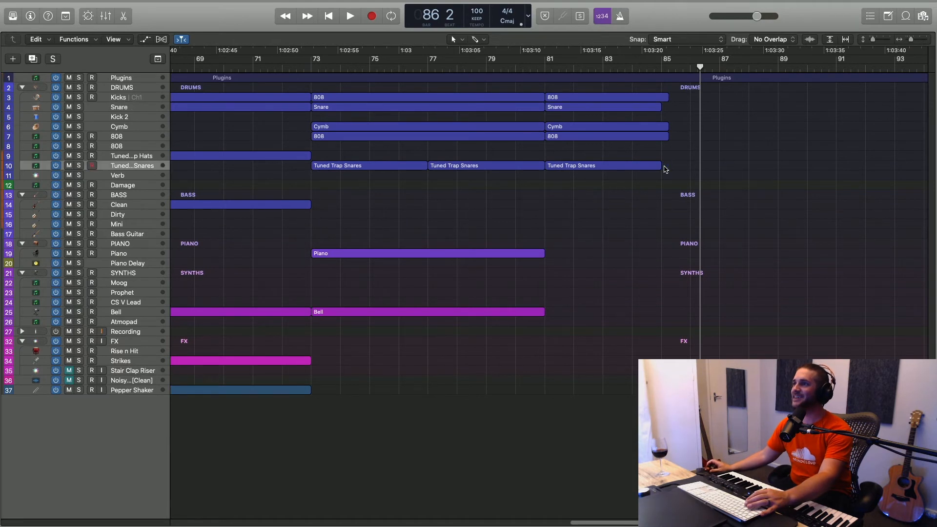
{"action": "left_click", "coordinate": [651, 69]}
{"action": "key", "text": "space"}
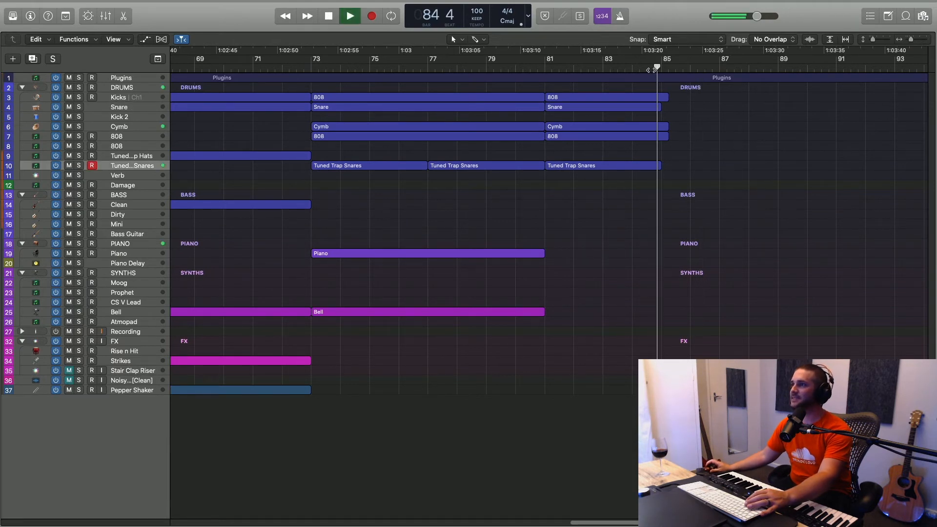
{"action": "key", "text": "space"}
{"action": "key", "text": "space"}
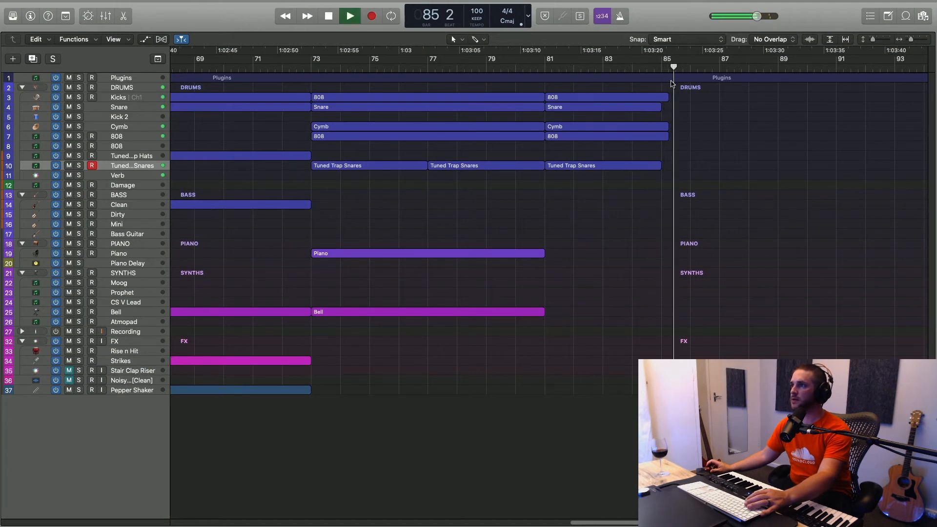
Trim the last Cymb region to end at bar 85 and play the ending.
{"action": "left_click_drag", "start_coordinate": [666, 128], "coordinate": [661, 127]}
{"action": "left_click", "coordinate": [649, 70]}
{"action": "key", "text": "space"}
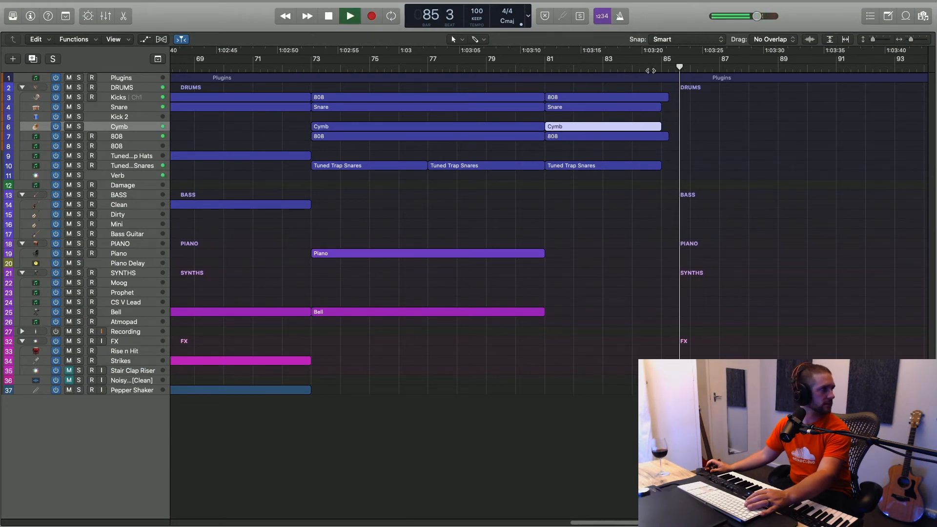
{"action": "key", "text": "space"}
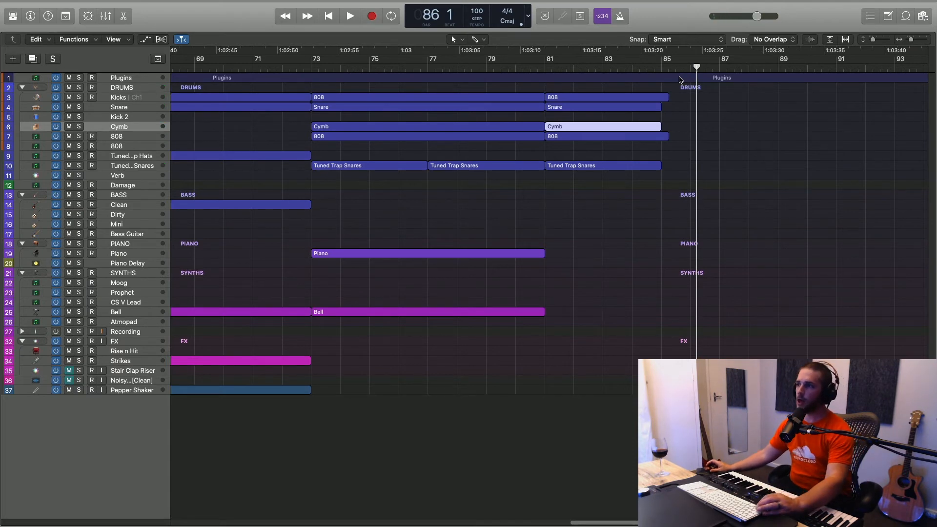
Delete the empty Moog, Prophet, CS V Lead and Atmopad tracks from the synths group.
{"action": "scroll", "coordinate": [674, 78], "scroll_direction": "down", "scroll_amount": 6}
{"action": "scroll", "coordinate": [680, 80], "scroll_direction": "down", "scroll_amount": 1}
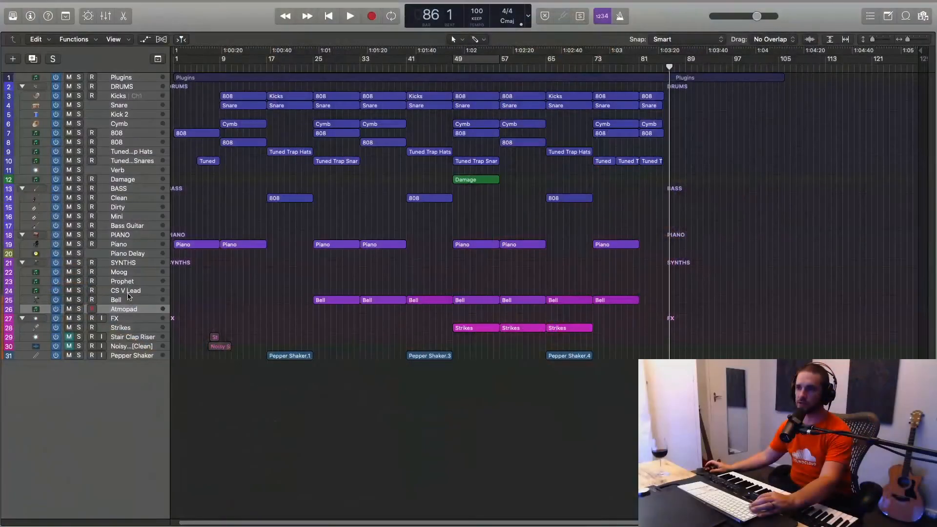
{"action": "left_click", "coordinate": [129, 290]}
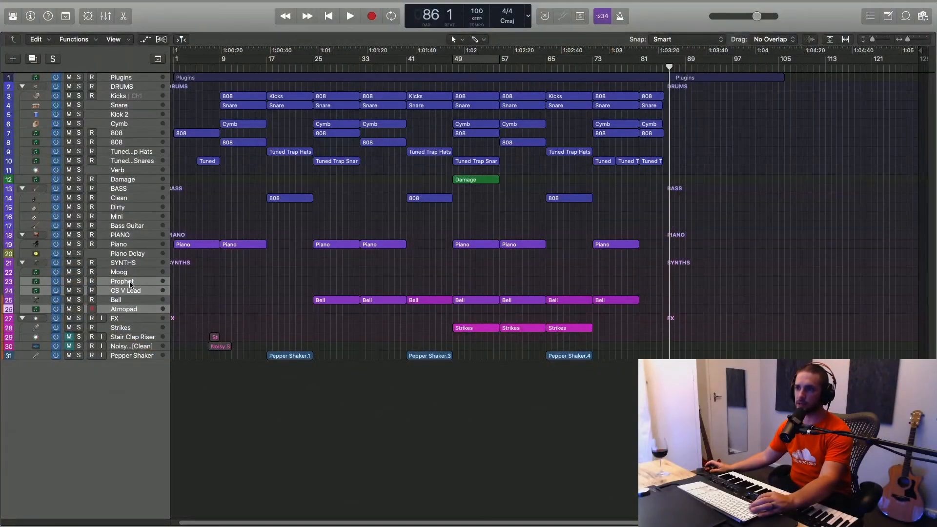
{"action": "left_click", "coordinate": [128, 272], "text": "shift"}
{"action": "key", "text": "super+BackSpace"}
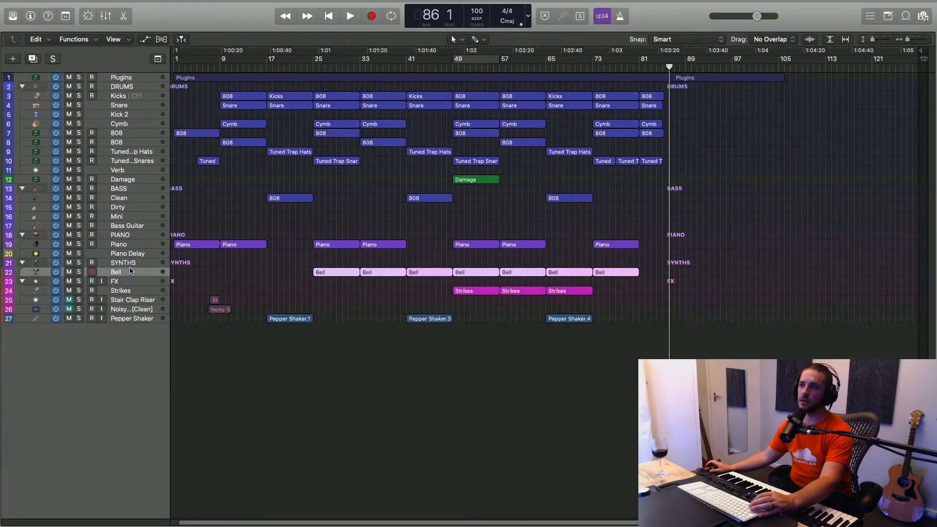
Delete the empty Dirty, Mini and Bass Guitar tracks from the BASS group.
{"action": "left_click", "coordinate": [126, 227]}
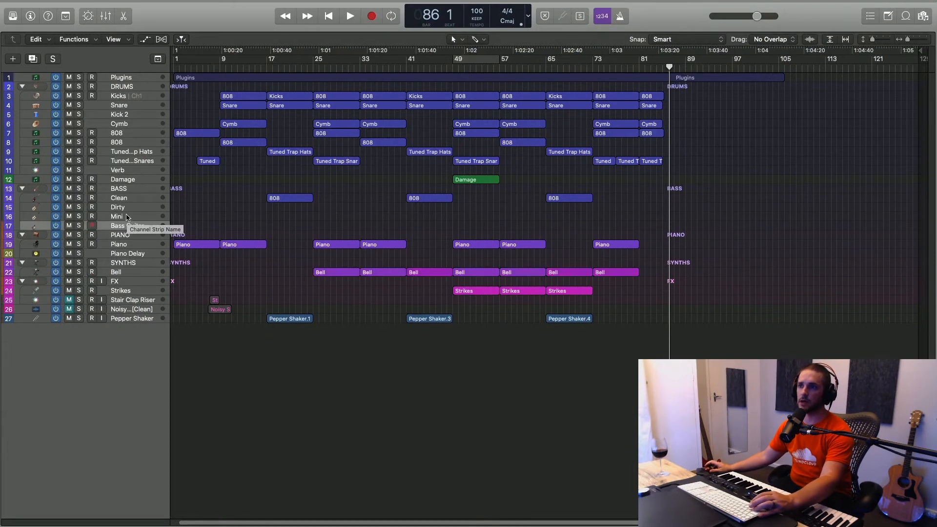
{"action": "left_click", "coordinate": [125, 210], "text": "shift"}
{"action": "key", "text": "super+BackSpace"}
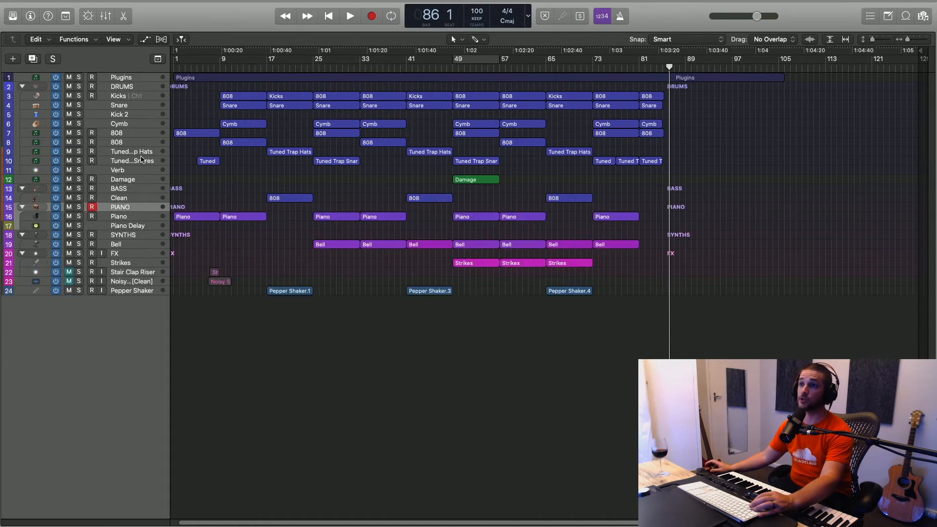
Unmute the Stair Clap Riser and Noisy Sauce Voice Tag tracks, and shift the riser region so it ends near bar 9.
{"action": "left_click", "coordinate": [280, 353], "text": "ctrl+alt"}
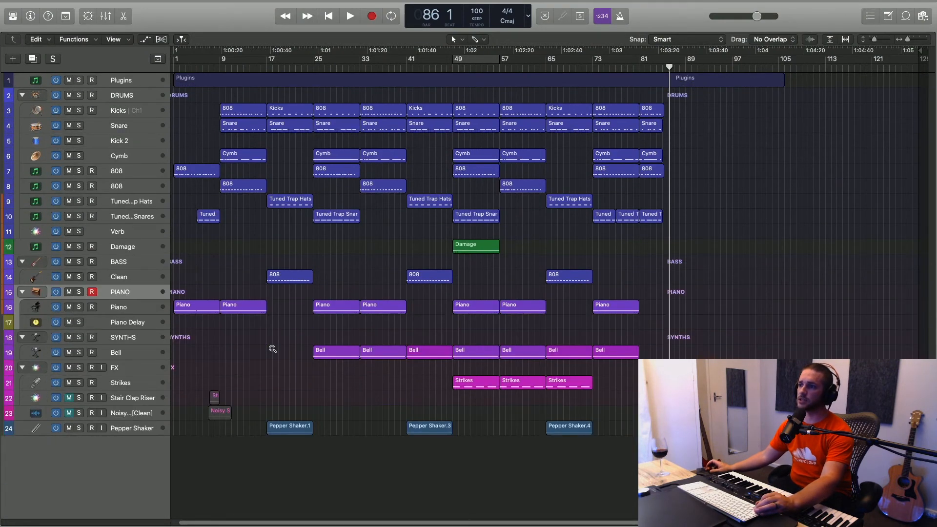
{"action": "left_click", "coordinate": [272, 350], "text": "ctrl+alt"}
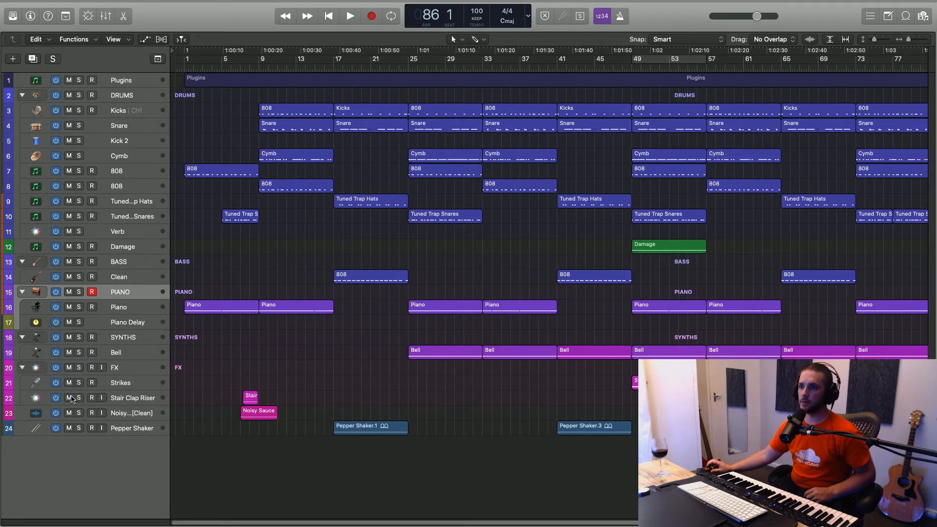
{"action": "key", "text": "super+Right"}
{"action": "key", "text": "super+Right"}
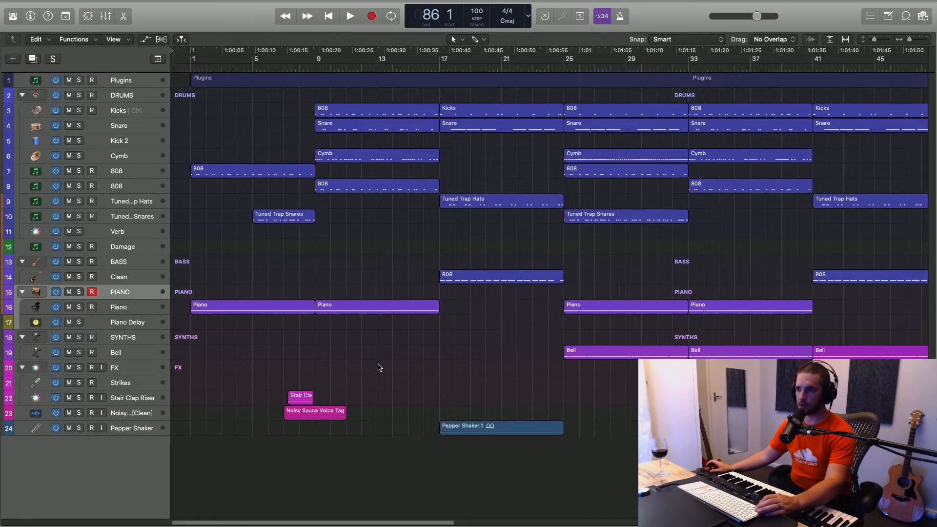
{"action": "left_click_drag", "start_coordinate": [537, 397], "coordinate": [543, 398]}
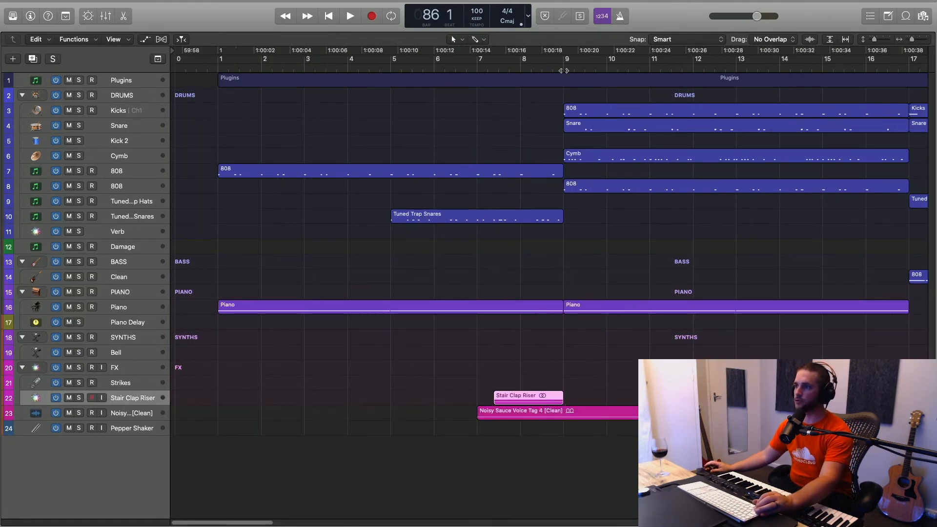
Nudge the Stair Clap Riser region so its end lines up closely with bar 9, and audition it soloed before turning solo off.
{"action": "key", "text": "super+Right"}
{"action": "key", "text": "super+Right"}
{"action": "key", "text": "super+Right"}
{"action": "key", "text": "super+Right"}
{"action": "scroll", "coordinate": [641, 268], "scroll_direction": "right", "scroll_amount": 10}
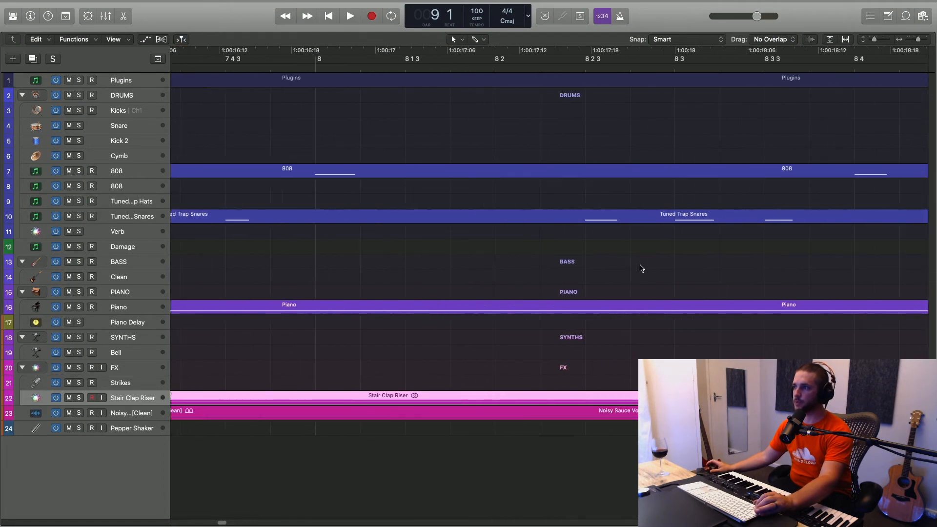
{"action": "key", "text": "super+Down"}
{"action": "key", "text": "z"}
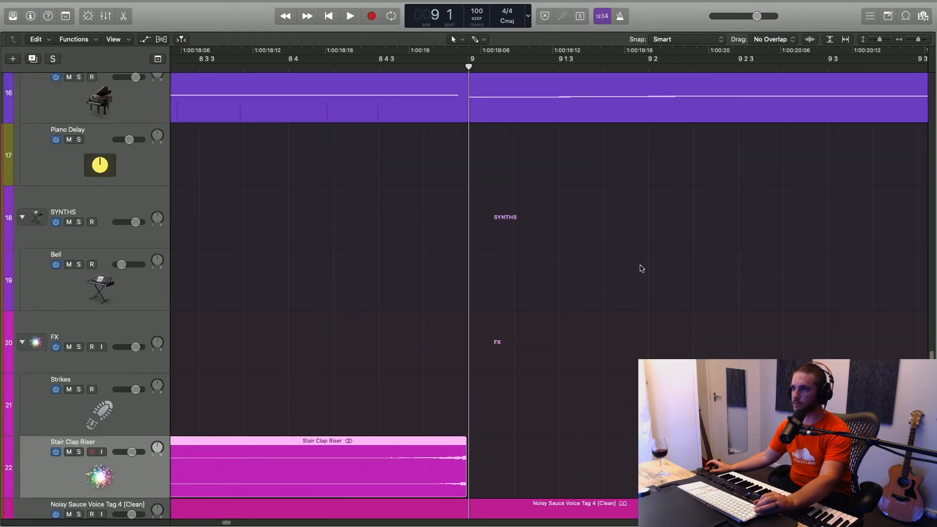
{"action": "key", "text": "super+Right"}
{"action": "key", "text": "super+Right"}
{"action": "key", "text": "super+Right"}
{"action": "key", "text": "super+Right"}
{"action": "key", "text": "super+Right"}
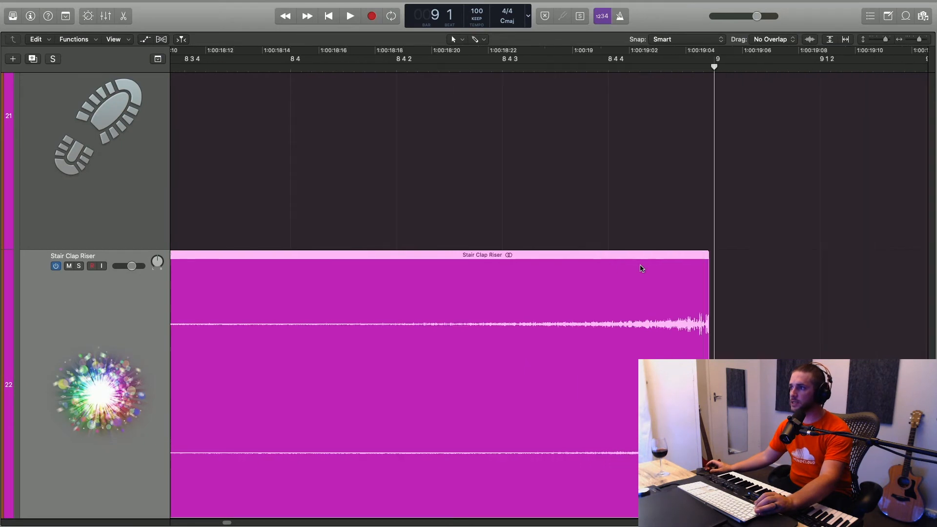
{"action": "scroll", "coordinate": [641, 268], "scroll_direction": "right", "scroll_amount": 15}
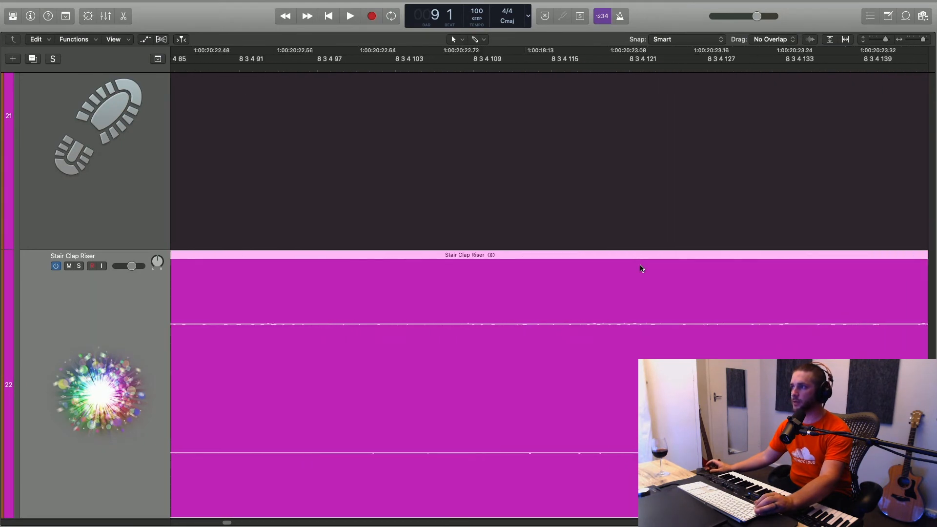
{"action": "scroll", "coordinate": [641, 268], "scroll_direction": "right", "scroll_amount": 15}
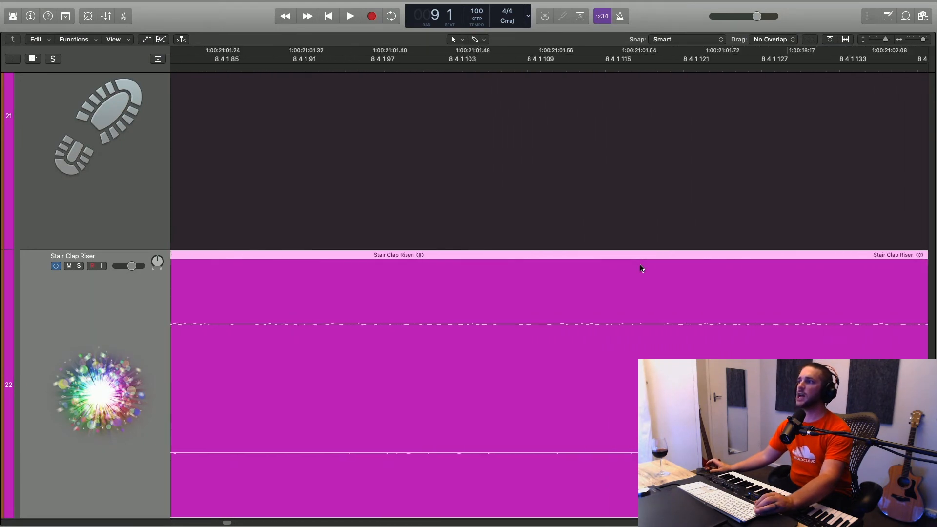
{"action": "scroll", "coordinate": [641, 268], "scroll_direction": "down", "scroll_amount": 1}
{"action": "scroll", "coordinate": [641, 268], "scroll_direction": "down", "scroll_amount": 3}
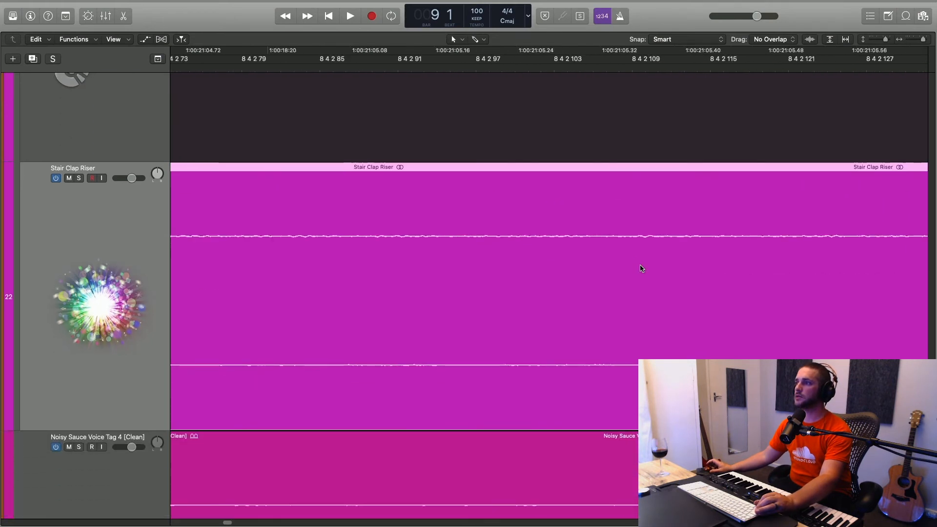
{"action": "key", "text": "super+Left"}
{"action": "key", "text": "super+Left"}
{"action": "key", "text": "super+Left"}
{"action": "key", "text": "super+Left"}
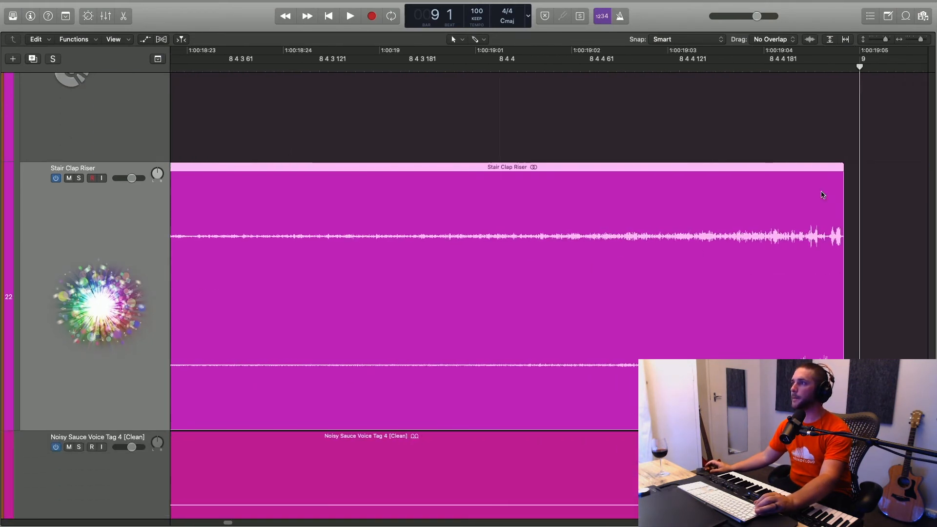
{"action": "scroll", "coordinate": [814, 177], "scroll_direction": "down", "scroll_amount": 1}
{"action": "left_click_drag", "start_coordinate": [798, 149], "coordinate": [816, 148]}
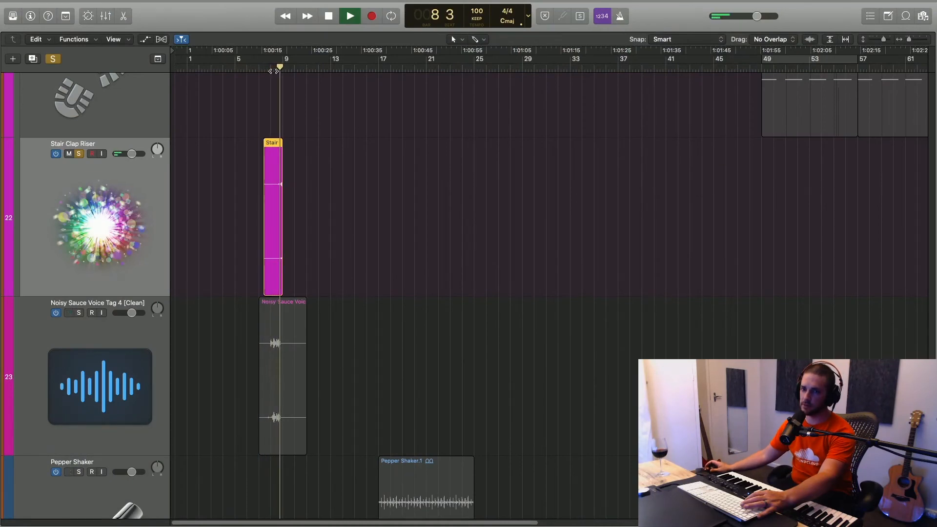
{"action": "key", "text": "space"}
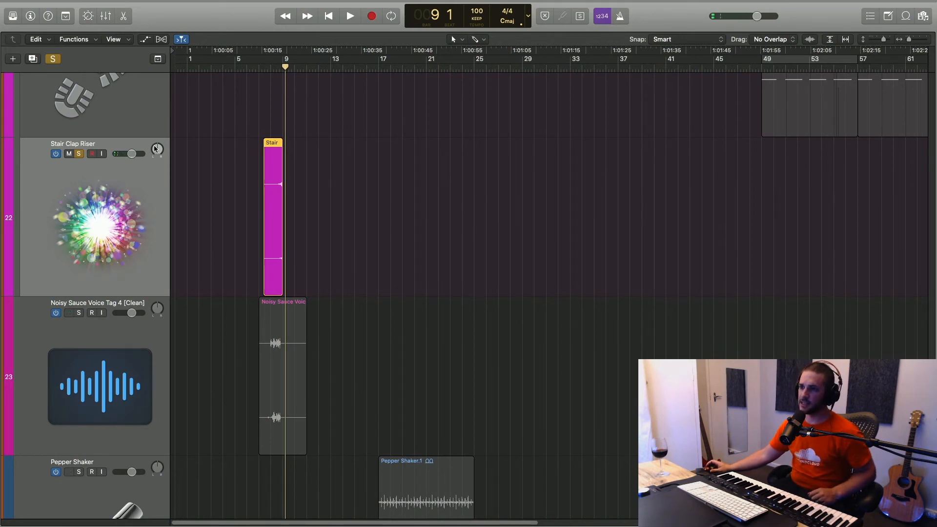
{"action": "left_click", "coordinate": [79, 155]}
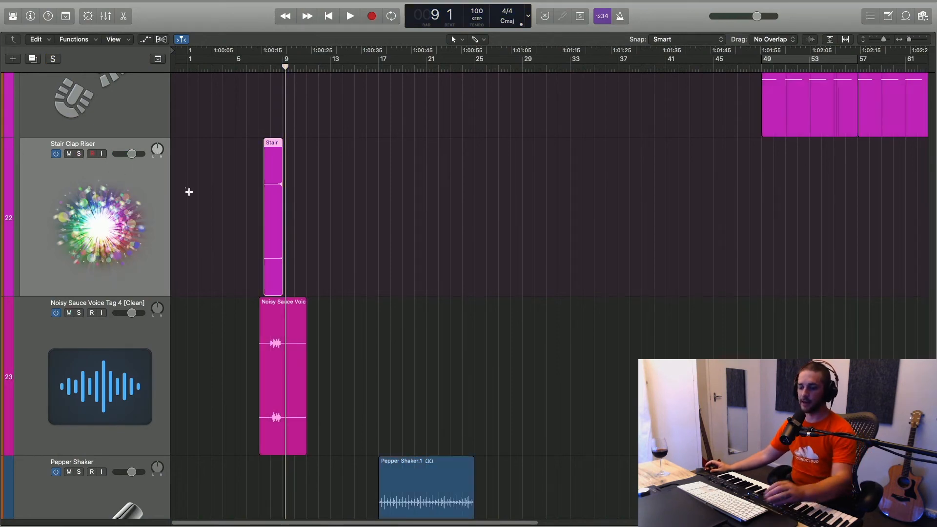
Play the full arrangement from bar 7 through the transition at bar 9.
{"action": "left_click", "coordinate": [308, 263], "text": "ctrl+alt"}
{"action": "left_click", "coordinate": [308, 263], "text": "ctrl+alt"}
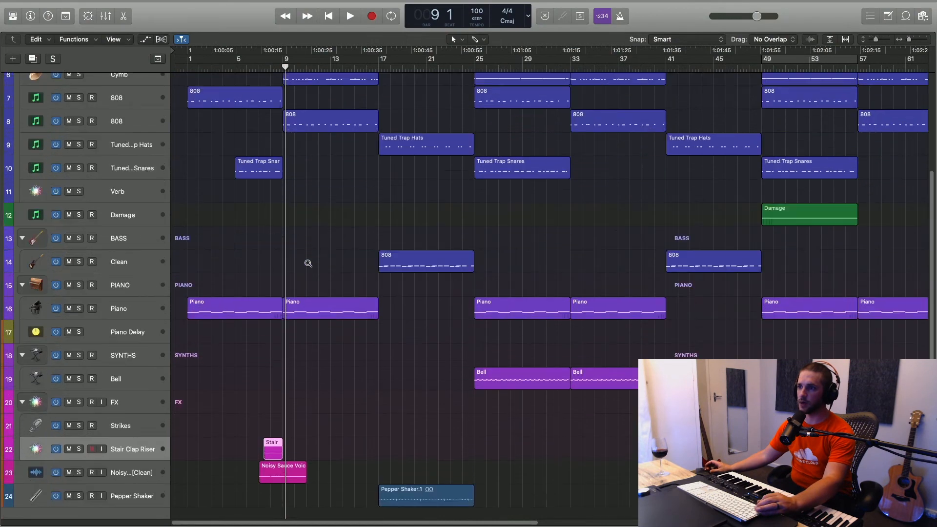
{"action": "left_click", "coordinate": [308, 263], "text": "ctrl+alt"}
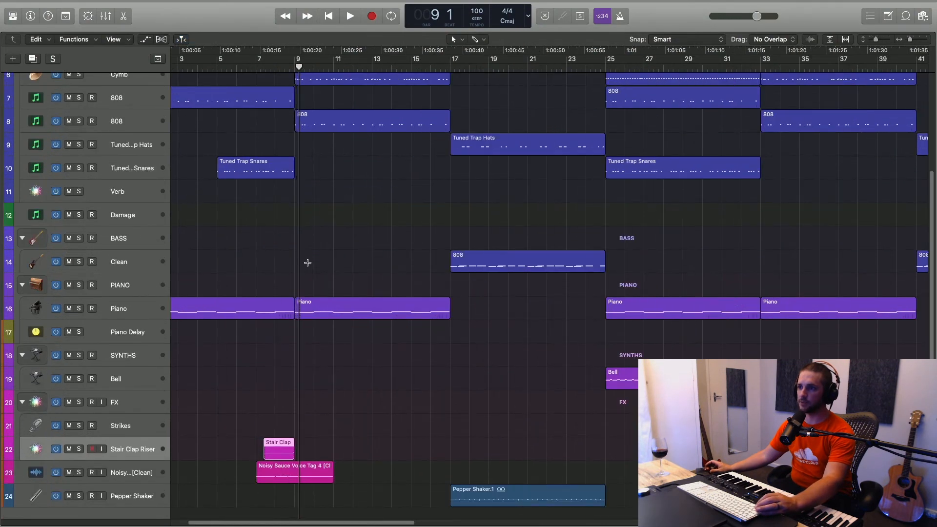
{"action": "left_click", "coordinate": [365, 372], "text": "ctrl+alt"}
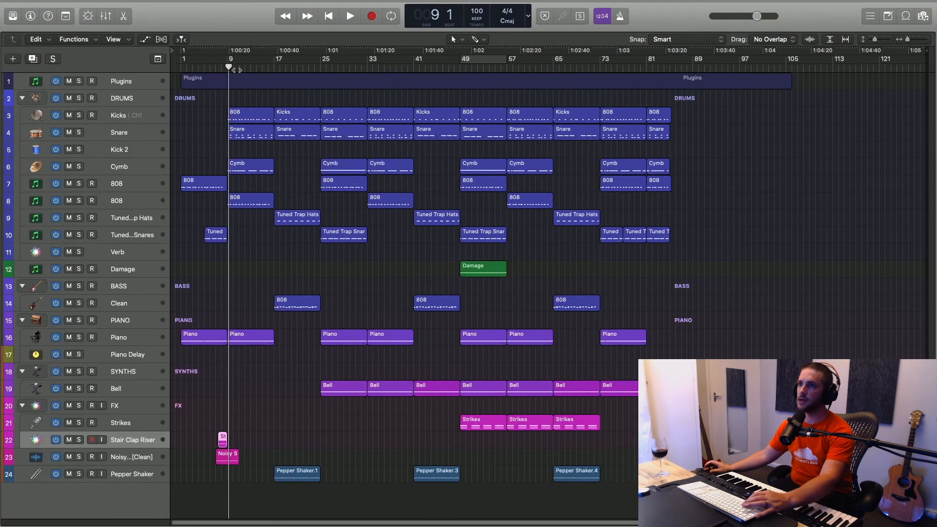
{"action": "left_click", "coordinate": [215, 69]}
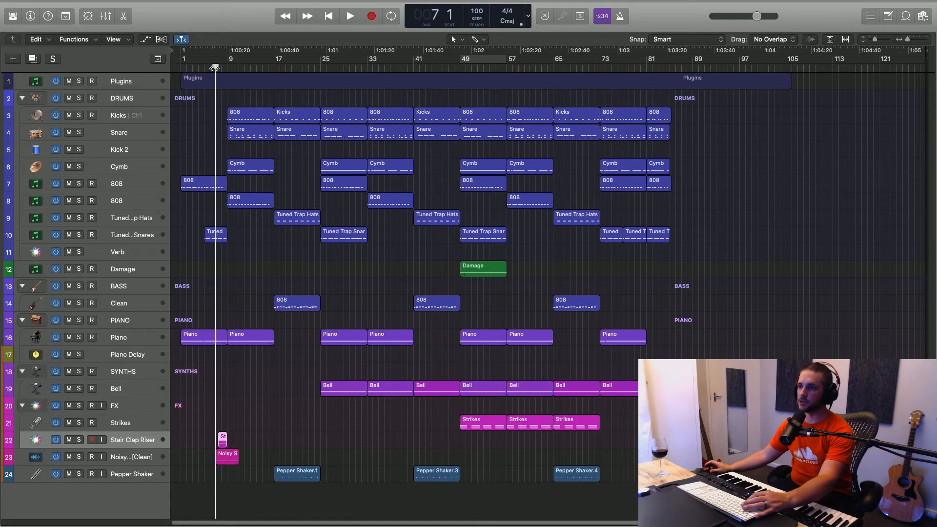
{"action": "key", "text": "space"}
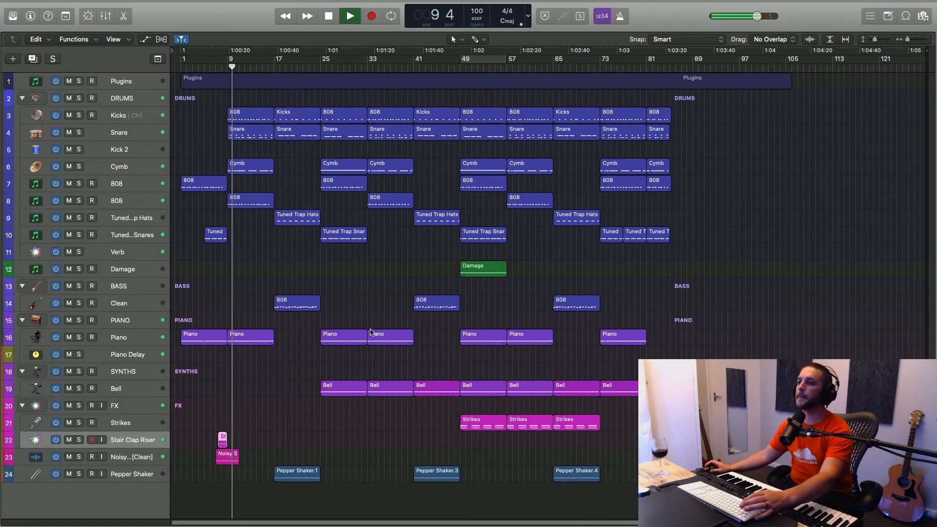
{"action": "key", "text": "space"}
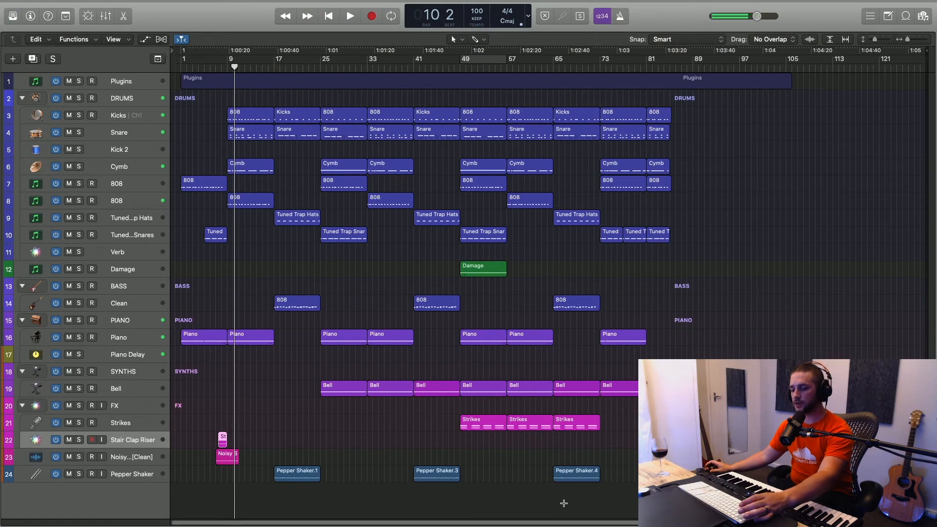
Check the Stair Clap Riser channel in the mixer and replay the transition into bar 9.
{"action": "key", "text": "super+2"}
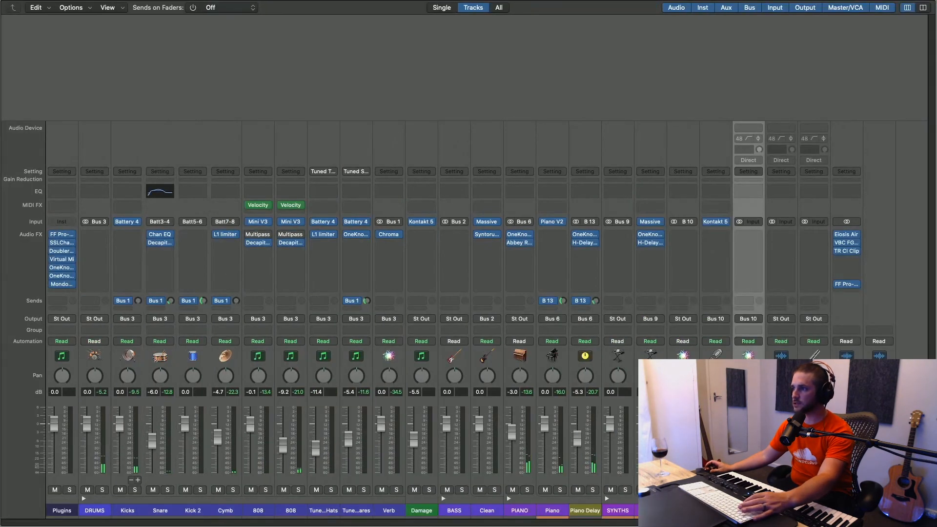
{"action": "key", "text": "super+2"}
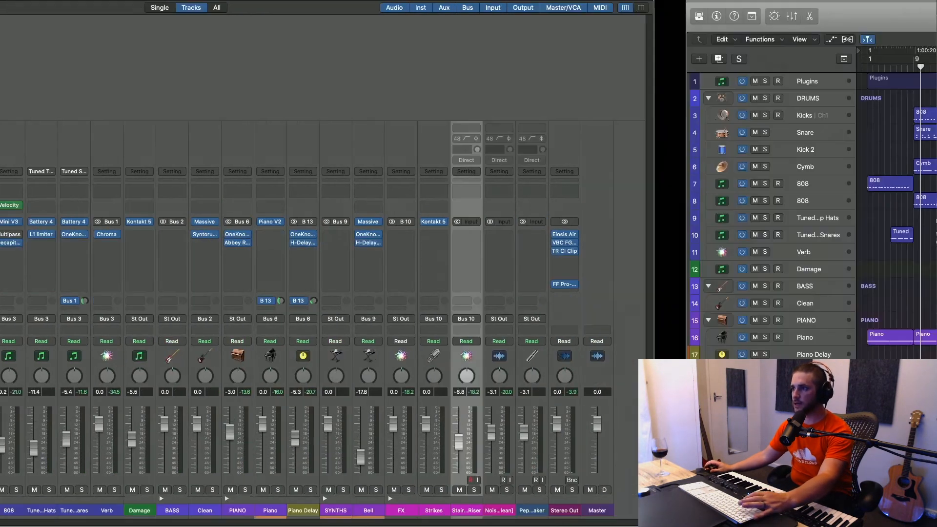
{"action": "key", "text": "space"}
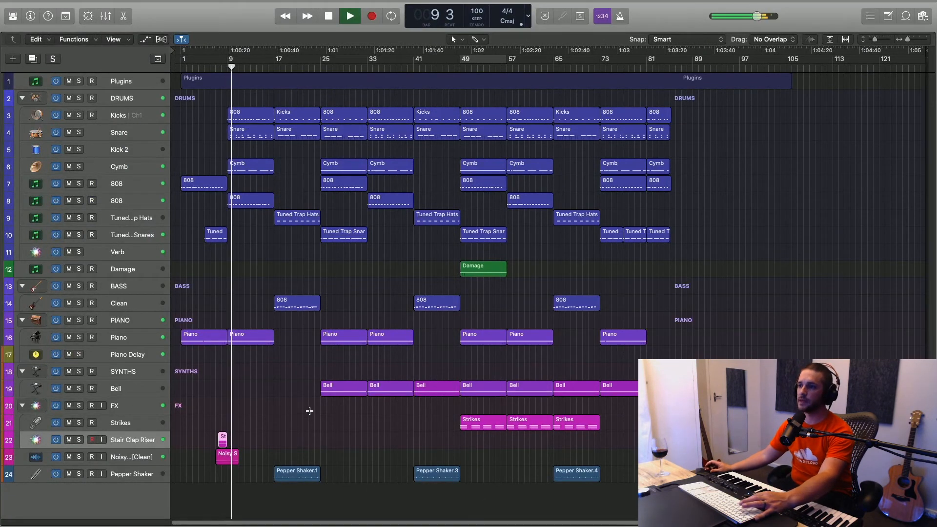
{"action": "key", "text": "space"}
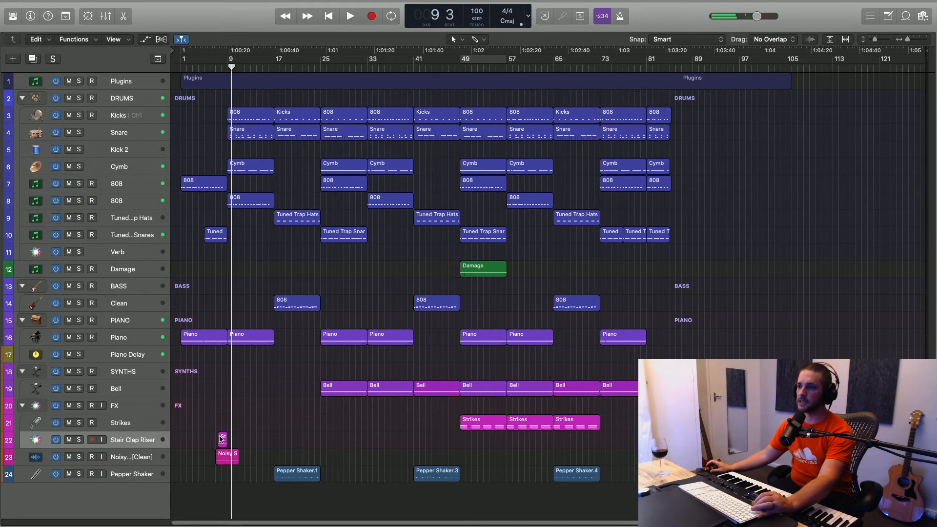
Copy the Stair Clap Riser region so copies end at bars 33 and 57, and play both transitions.
{"action": "left_click_drag", "start_coordinate": [223, 439], "coordinate": [357, 446]}
{"action": "left_click_drag", "start_coordinate": [357, 446], "coordinate": [636, 442]}
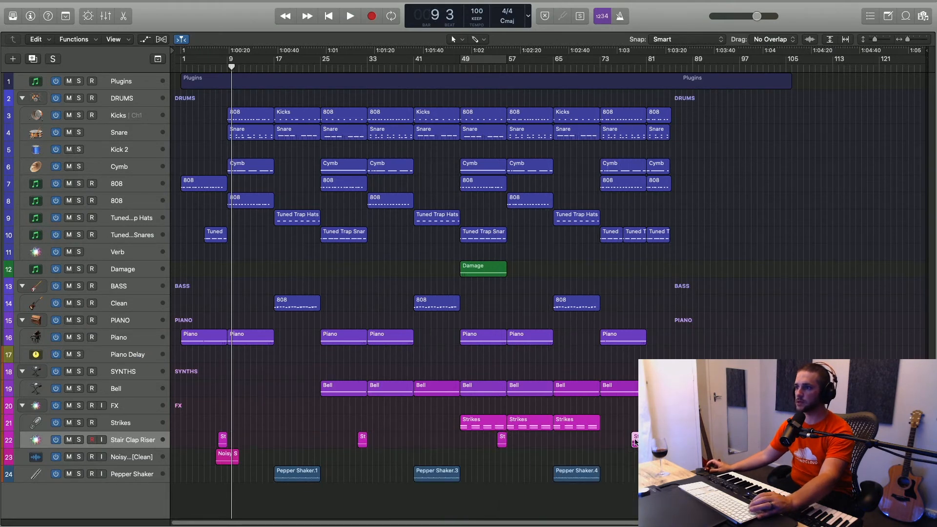
{"action": "left_click", "coordinate": [469, 253]}
{"action": "left_click", "coordinate": [497, 68]}
{"action": "key", "text": "space"}
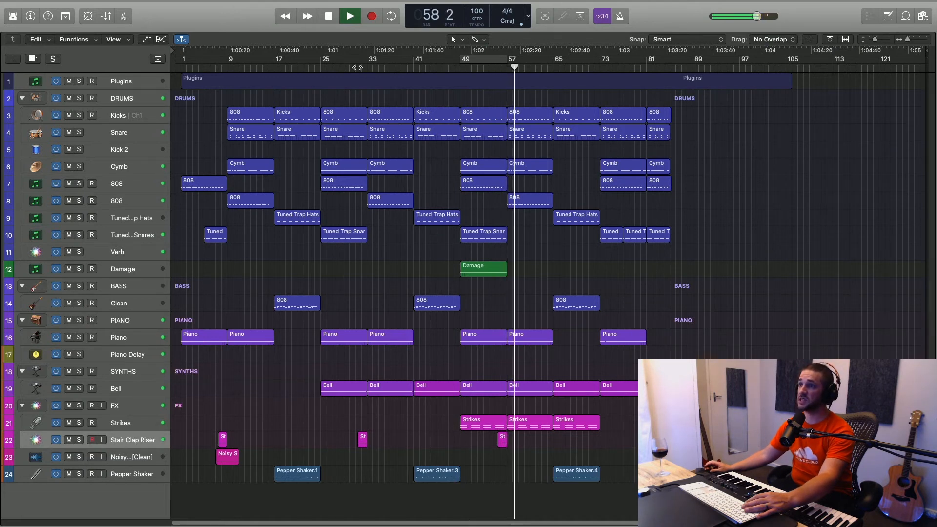
{"action": "left_click", "coordinate": [357, 62]}
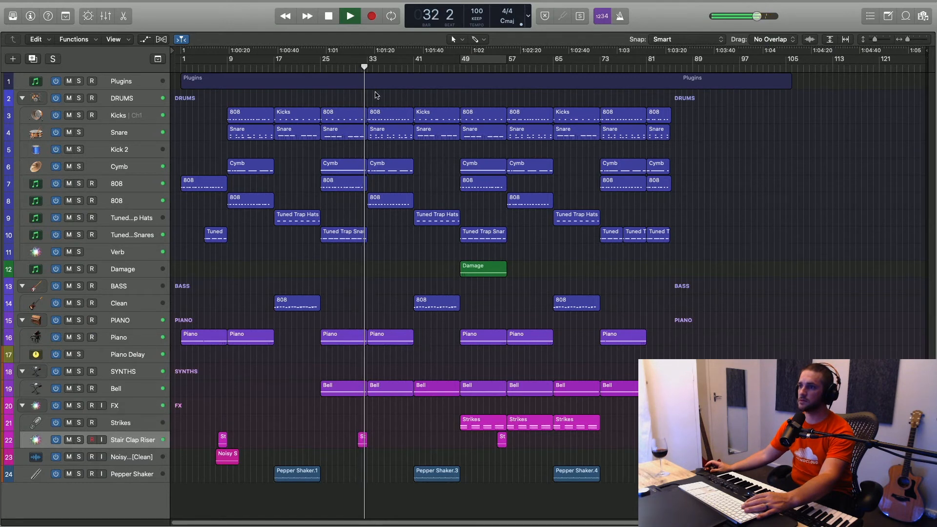
{"action": "key", "text": "space"}
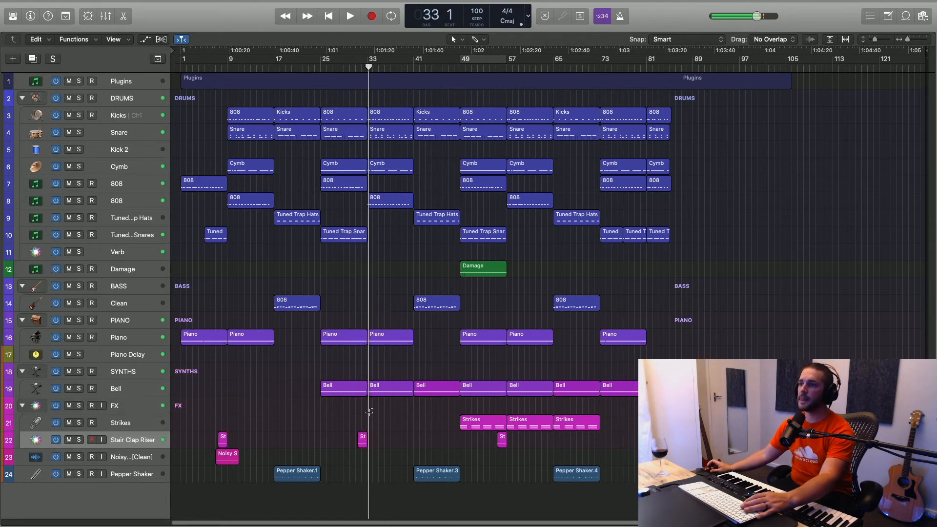
Move the riser copy before bar 33 so it ends at bar 49, and play that transition.
{"action": "left_click_drag", "start_coordinate": [364, 439], "coordinate": [459, 441]}
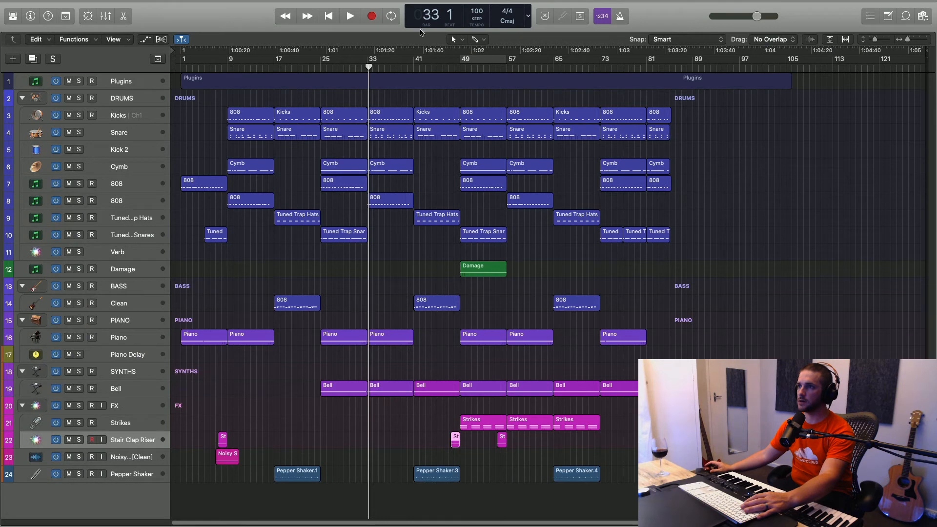
{"action": "left_click", "coordinate": [451, 63]}
{"action": "key", "text": "space"}
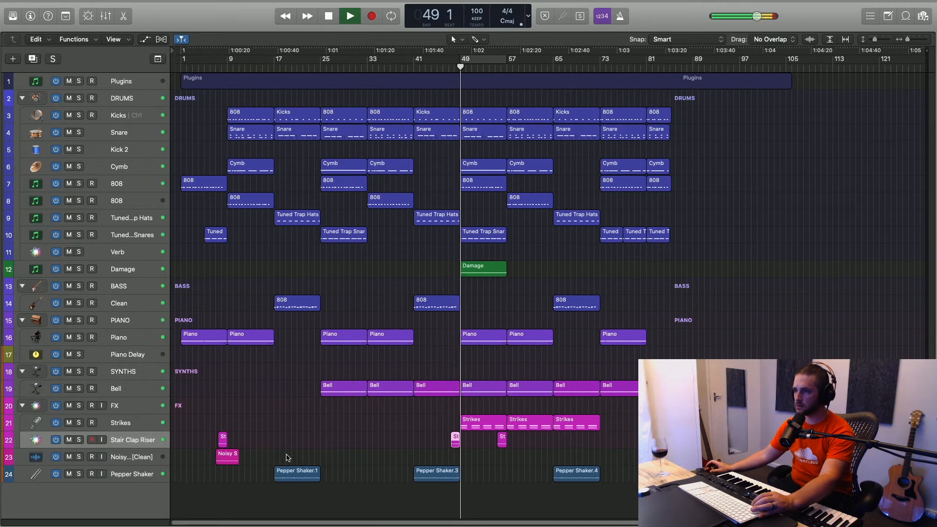
{"action": "key", "text": "space"}
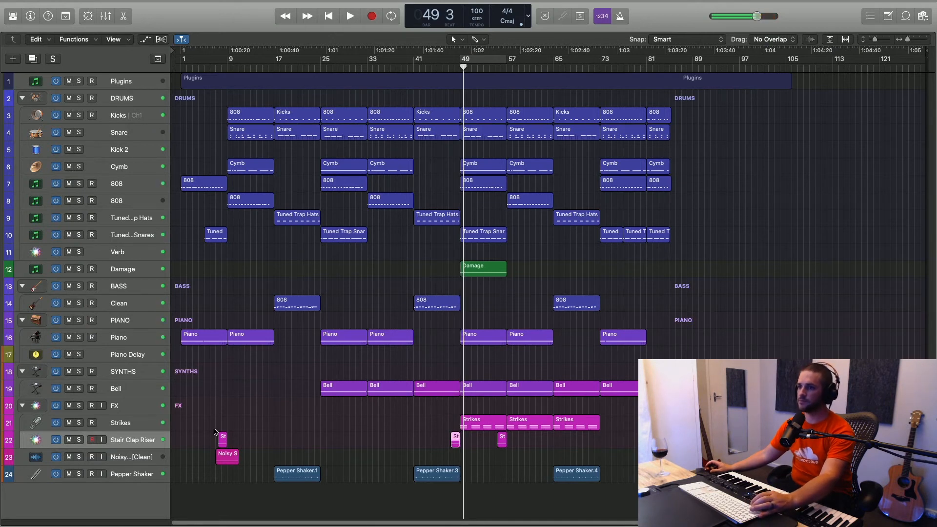
Copy the first Stair Clap Riser region so the copy ends at bar 25, and play from bar 24.
{"action": "left_click_drag", "start_coordinate": [244, 438], "coordinate": [308, 446]}
{"action": "left_click", "coordinate": [315, 63]}
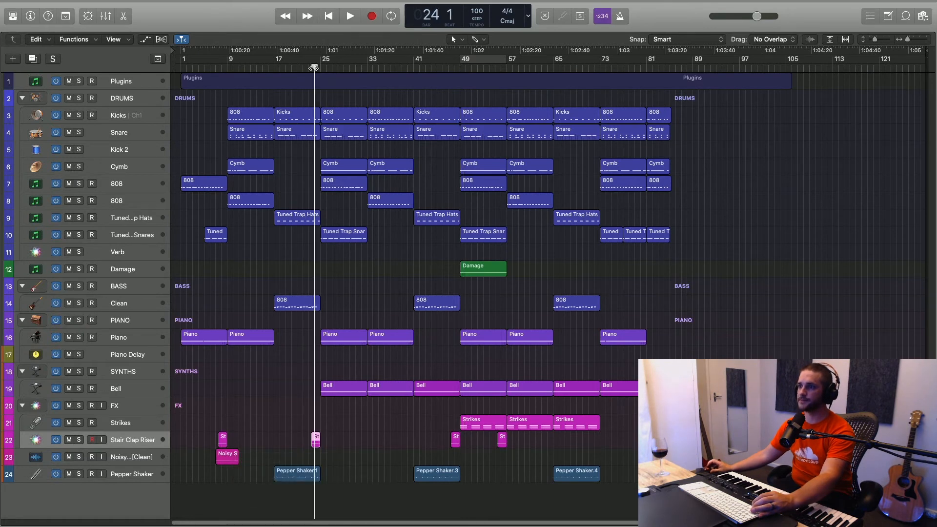
{"action": "key", "text": "space"}
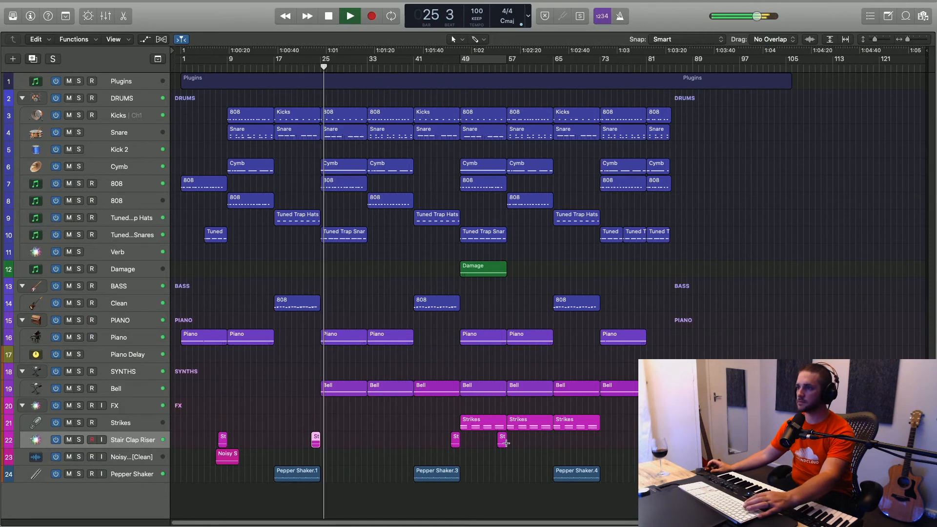
Move the riser copy before bar 57 so it ends at bar 73, and play that transition.
{"action": "left_click_drag", "start_coordinate": [503, 439], "coordinate": [593, 448]}
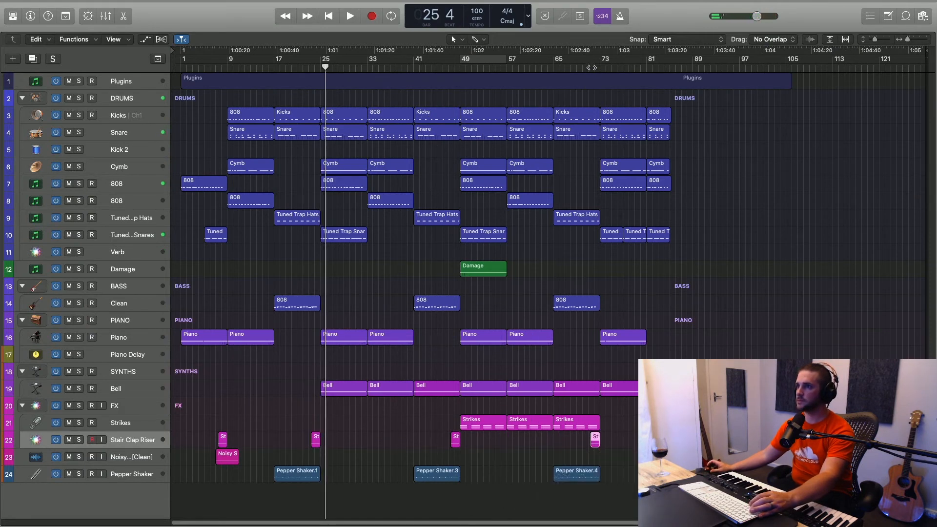
{"action": "key", "text": "shift+Return"}
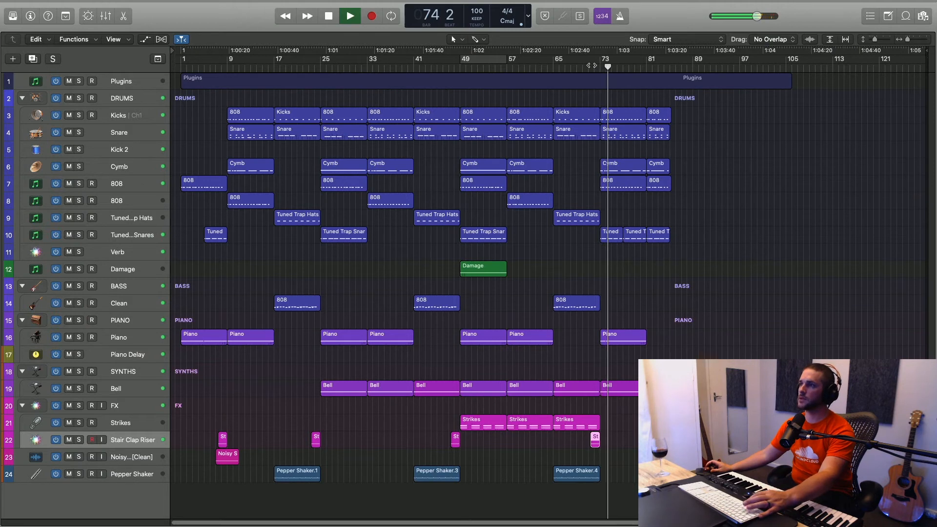
{"action": "key", "text": "space"}
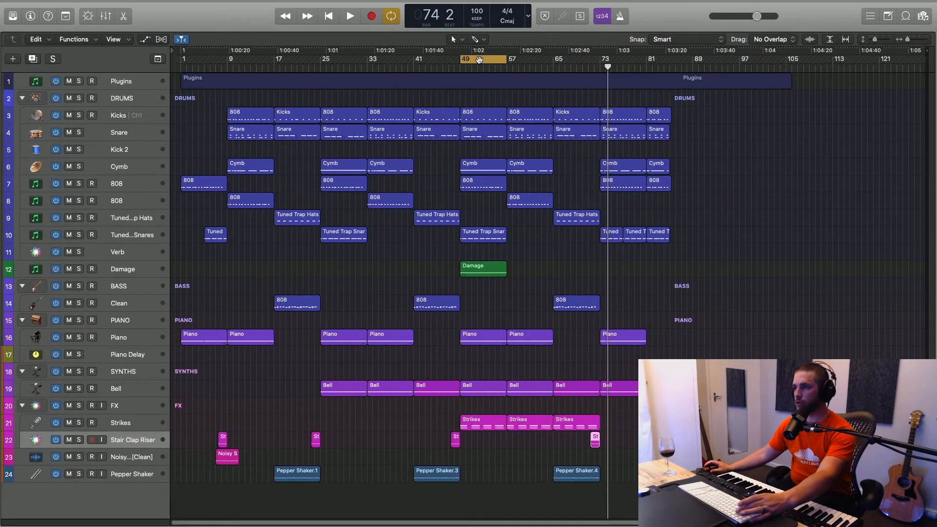
Open the Pro-Q 2 analyzer on the stereo output and play the bar 49 loop to examine the spectrum.
{"action": "key", "text": "super+2"}
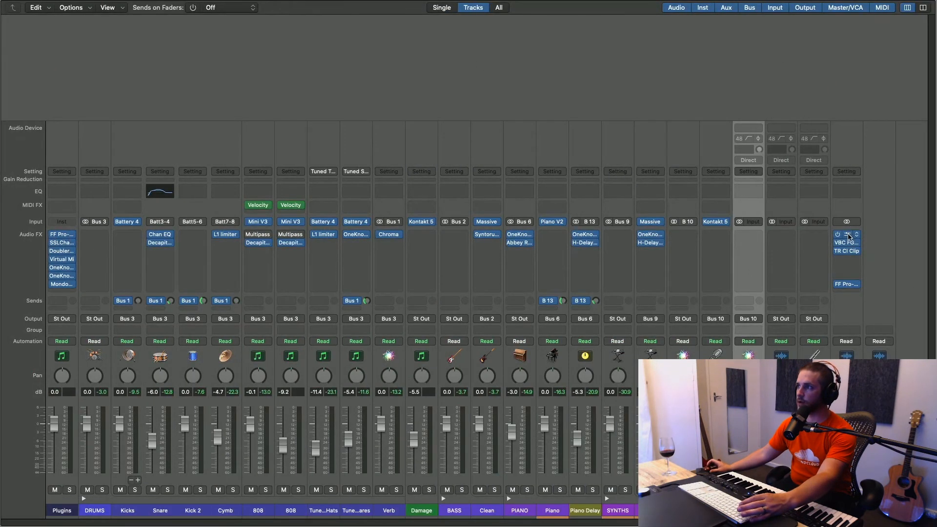
{"action": "left_click", "coordinate": [848, 285]}
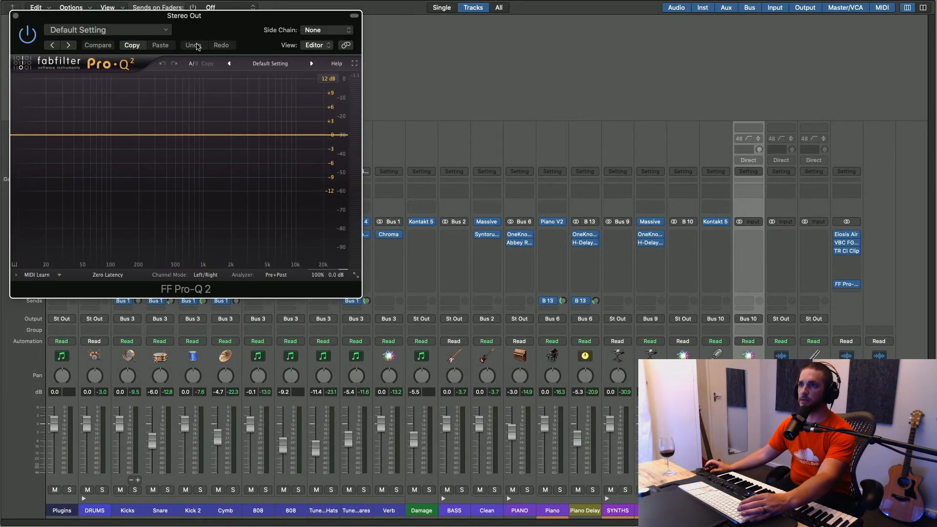
{"action": "left_click_drag", "start_coordinate": [194, 17], "coordinate": [192, 233]}
{"action": "key", "text": "space"}
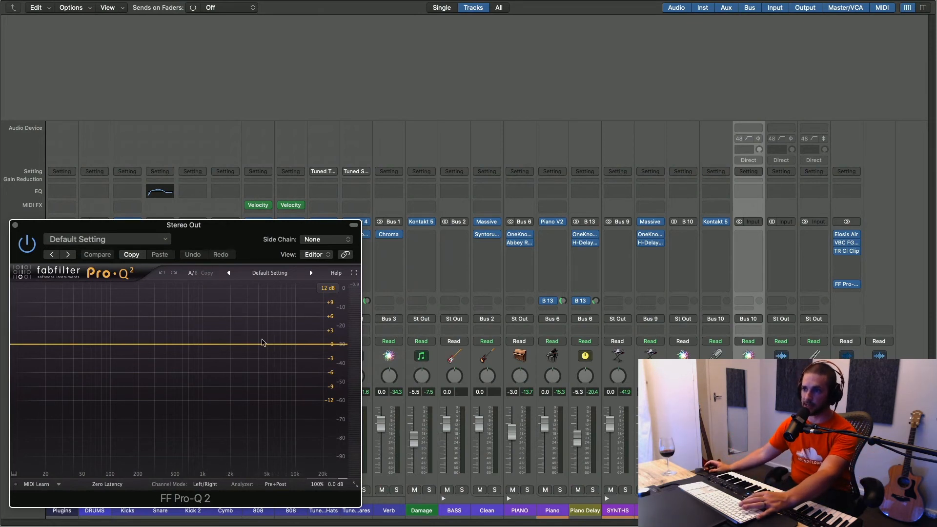
{"action": "key", "text": "space"}
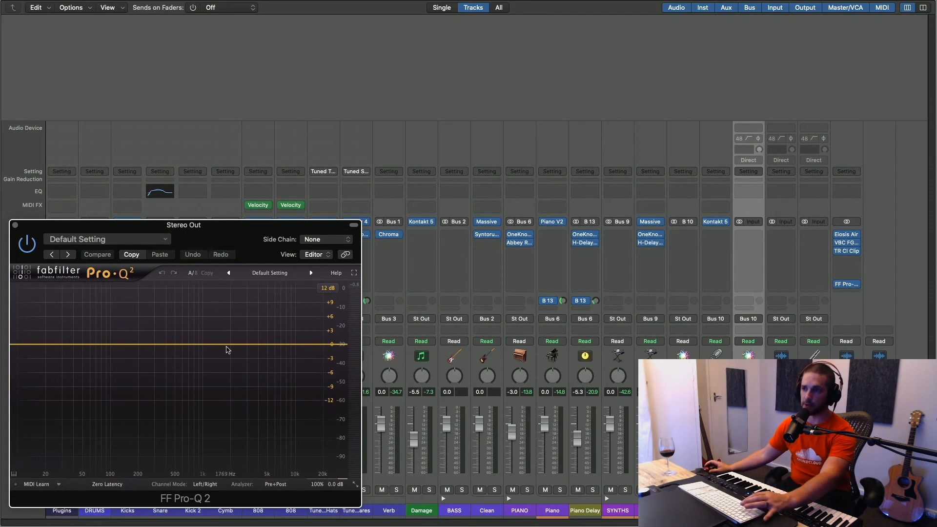
{"action": "key", "text": "space"}
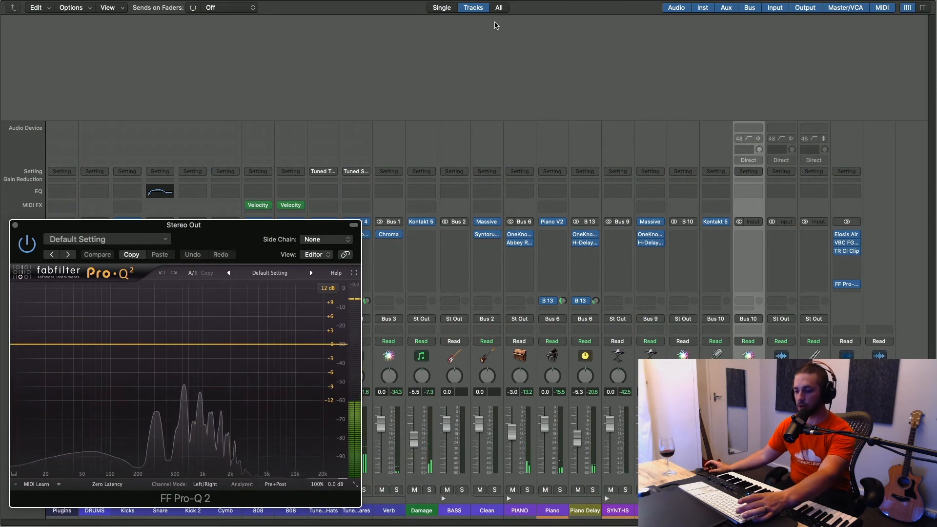
Play the sections around bars 41 and 34 to compare their frequency balance in the Pro-Q 2 analyzer.
{"action": "key", "text": "x"}
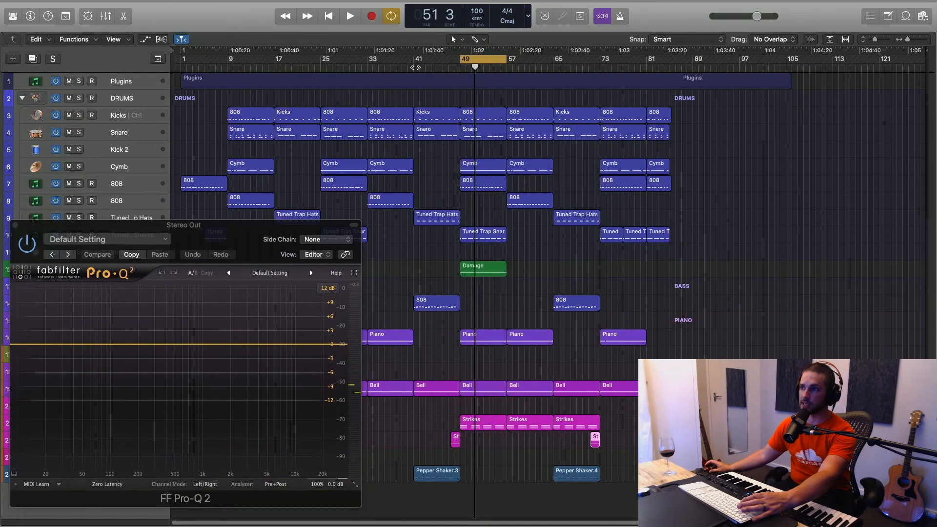
{"action": "key", "text": "space"}
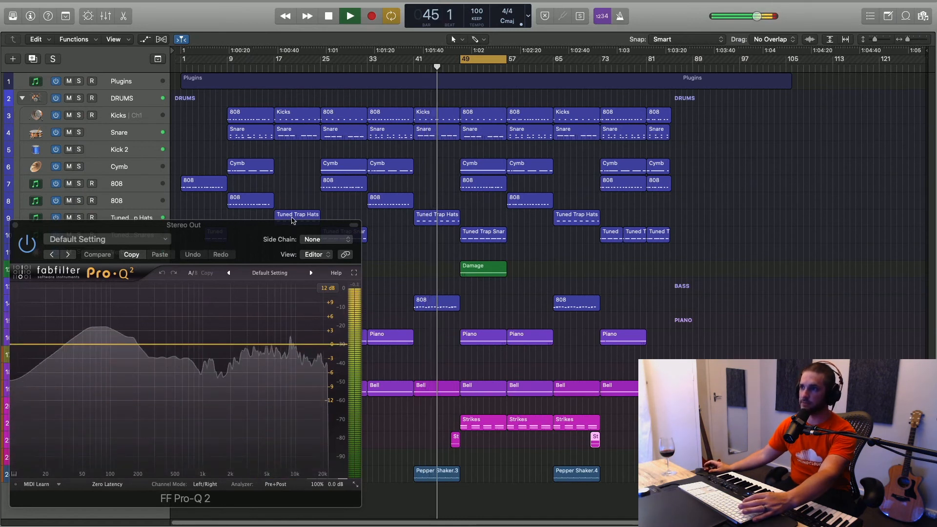
{"action": "left_click", "coordinate": [374, 65]}
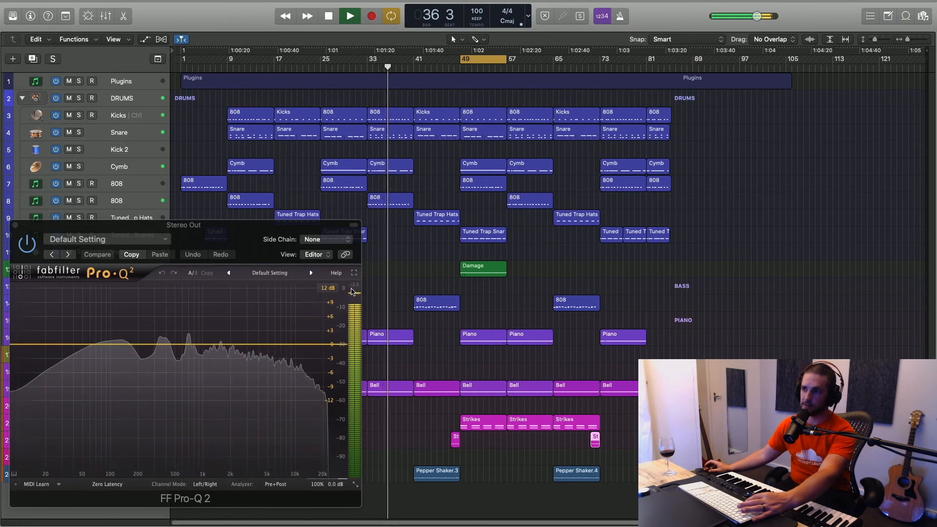
{"action": "key", "text": "space"}
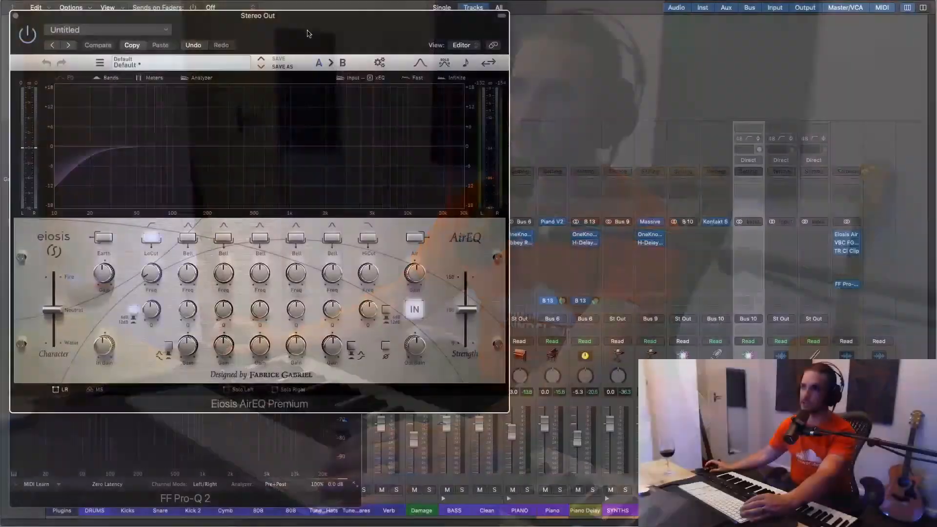
Apply a slight Earth gain boost and a small Air gain adjustment in the stereo output's AirEQ during loop playback, and close it.
{"action": "left_click_drag", "start_coordinate": [347, 33], "coordinate": [676, 39]}
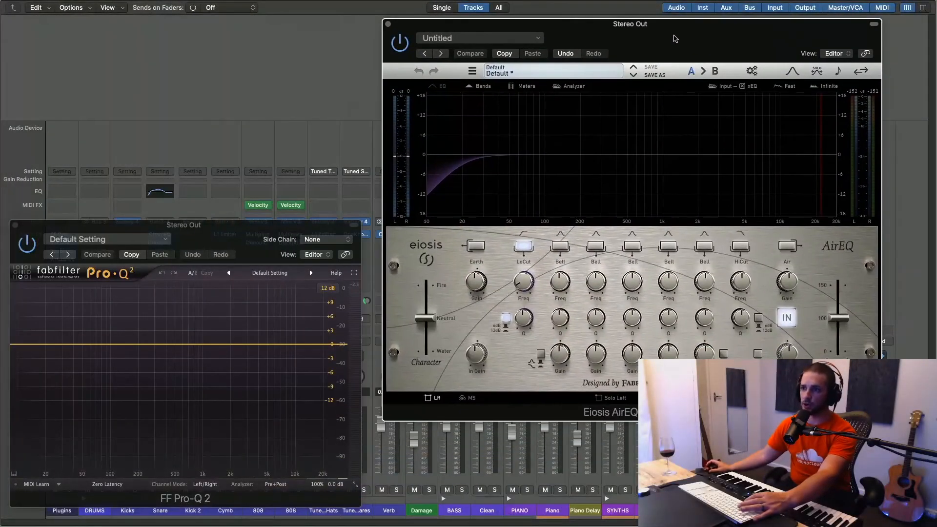
{"action": "key", "text": "space"}
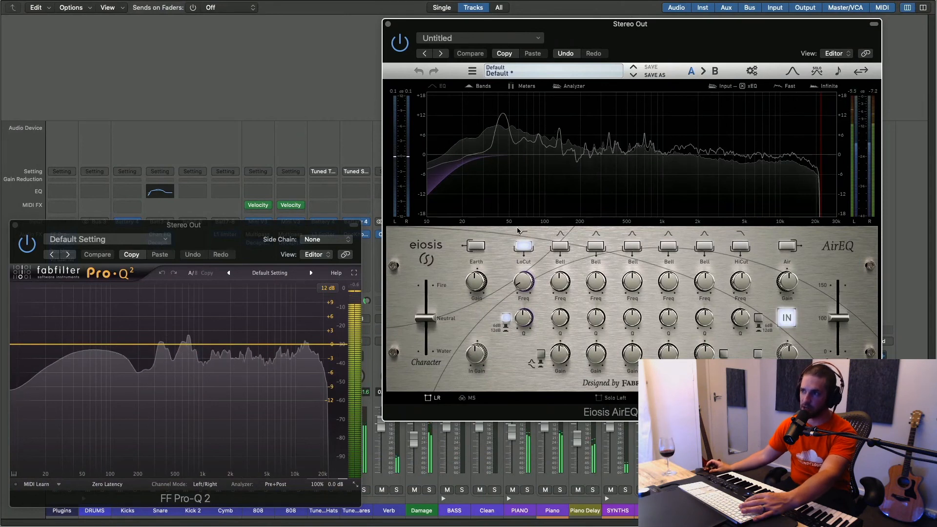
{"action": "left_click_drag", "start_coordinate": [473, 282], "coordinate": [476, 276]}
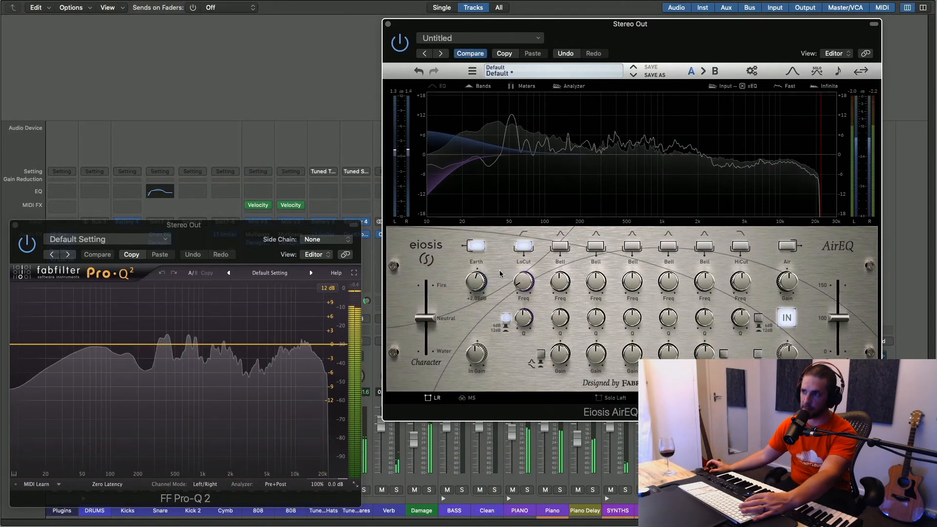
{"action": "left_click_drag", "start_coordinate": [478, 278], "coordinate": [478, 281]}
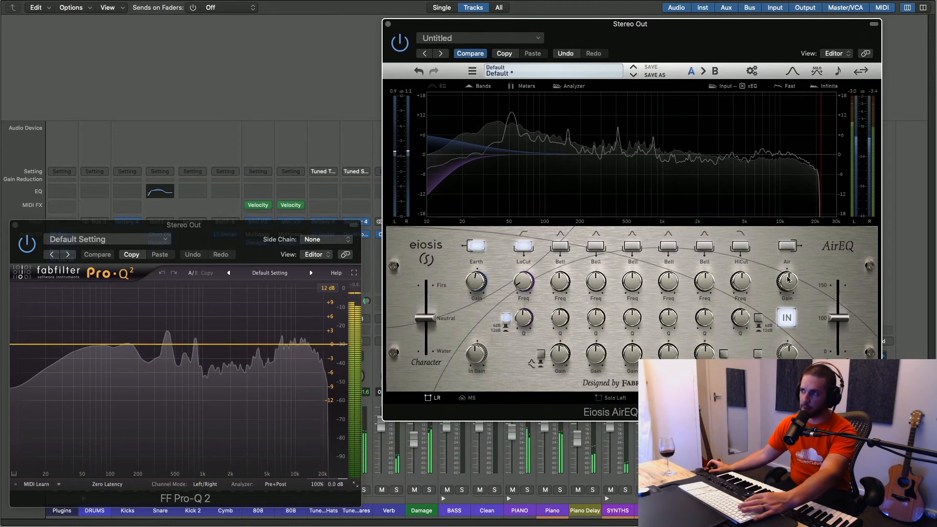
{"action": "left_click_drag", "start_coordinate": [788, 282], "coordinate": [787, 282]}
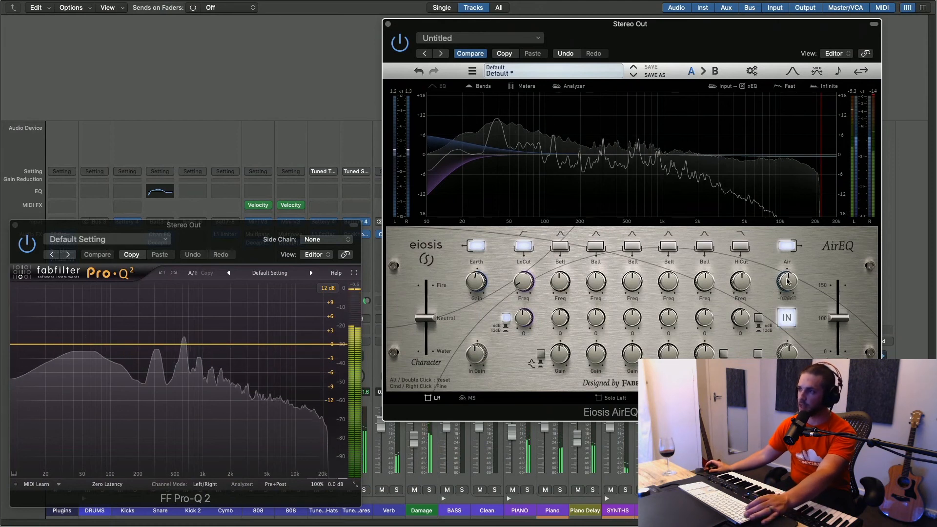
{"action": "key", "text": "super+w"}
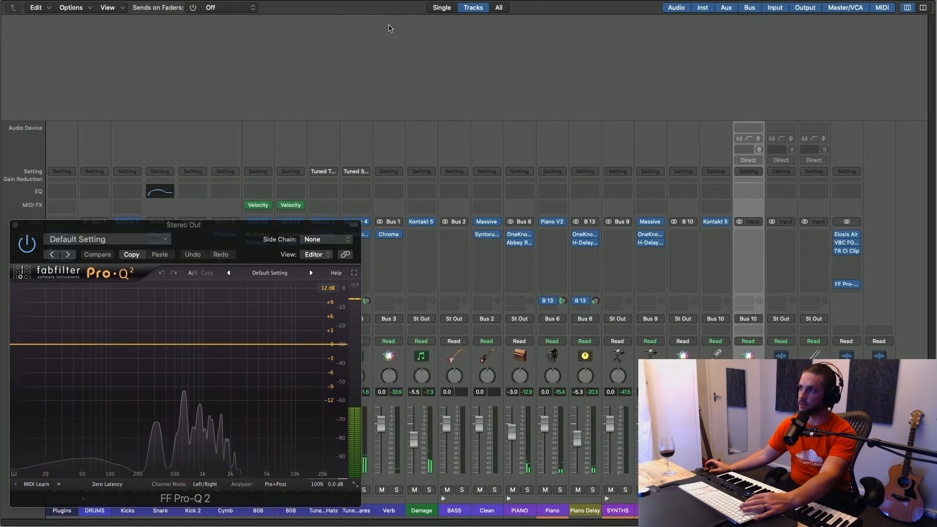
{"action": "key", "text": "space"}
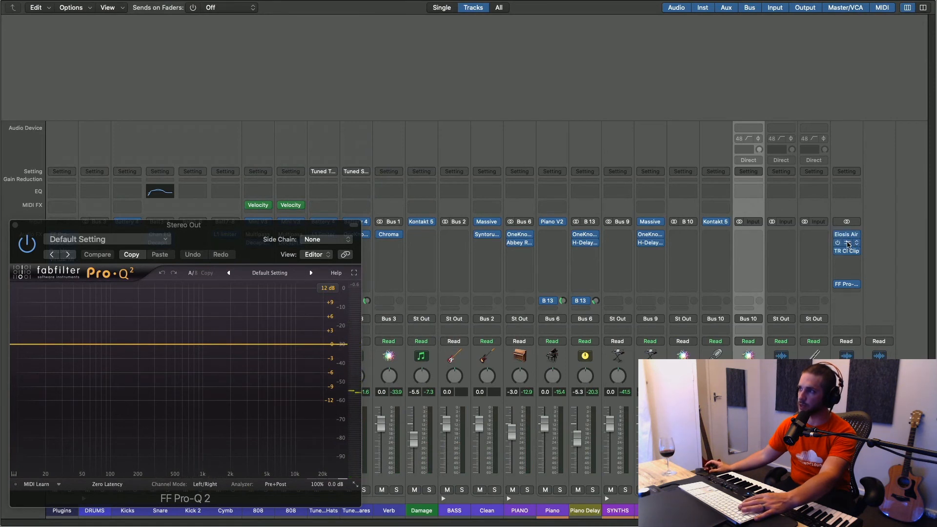
Adjust the threshold of the stereo output's VBC FG-Grey compressor while playing the bar 49 loop.
{"action": "key", "text": "space"}
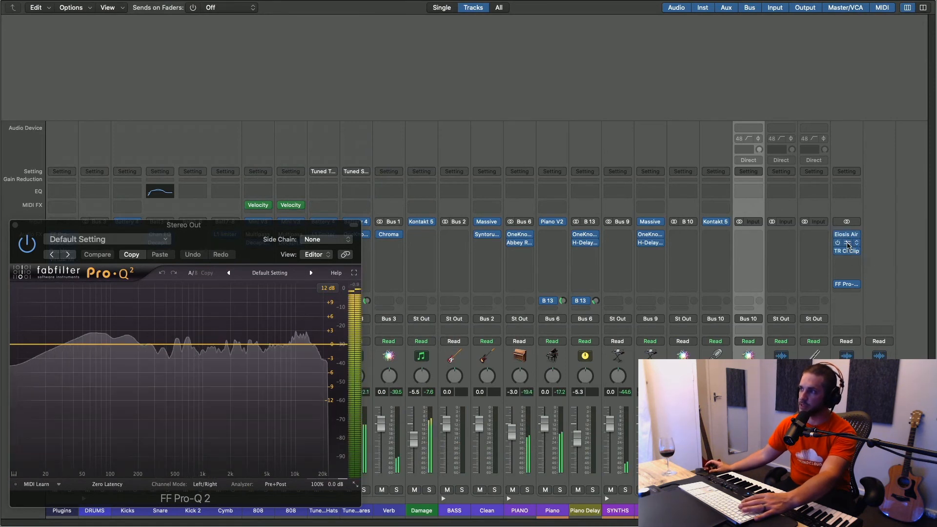
{"action": "left_click", "coordinate": [848, 243]}
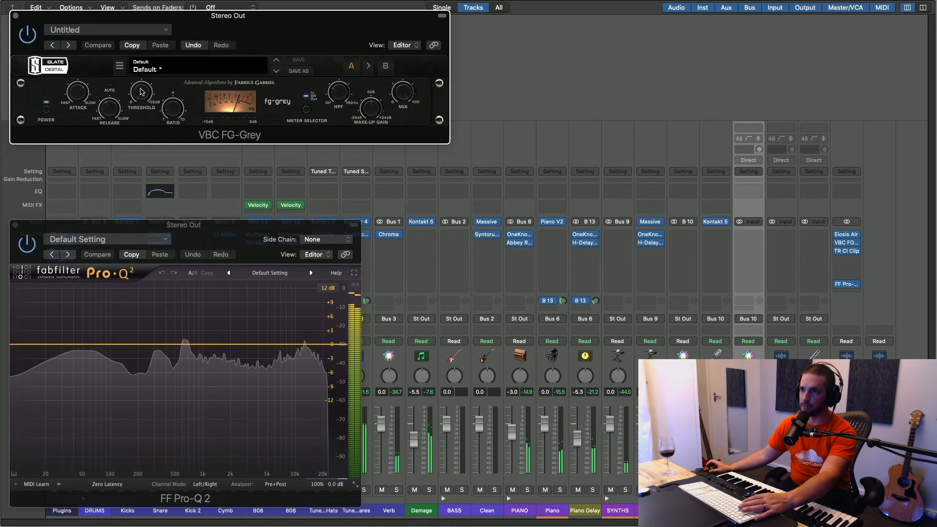
{"action": "left_click_drag", "start_coordinate": [134, 96], "coordinate": [141, 73]}
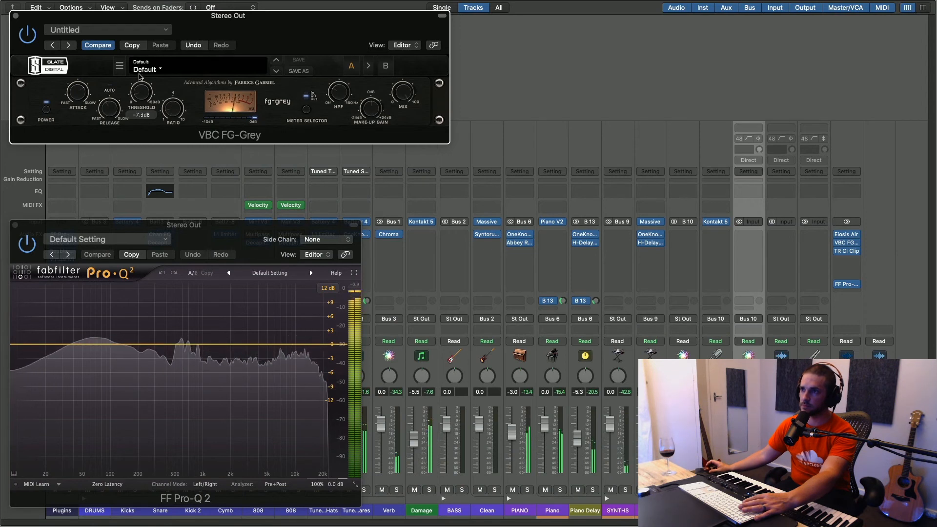
{"action": "left_click_drag", "start_coordinate": [139, 75], "coordinate": [140, 79]}
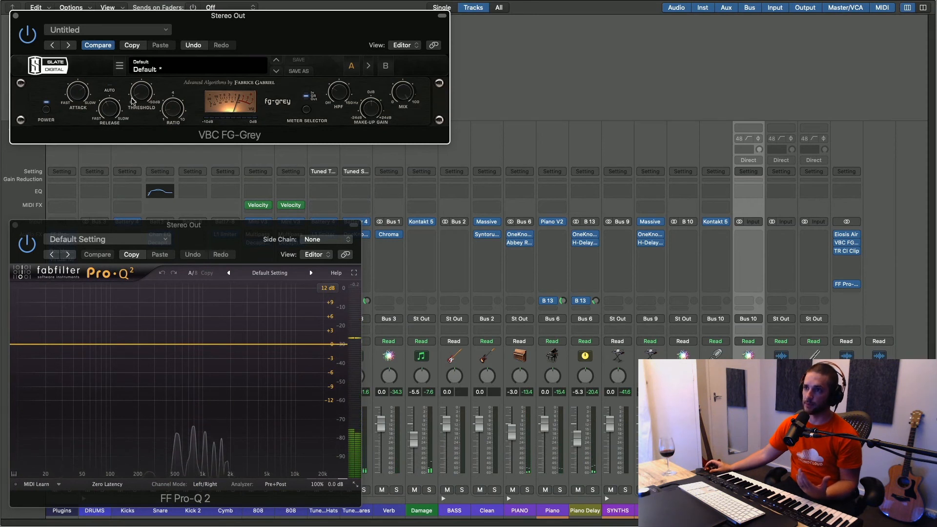
{"action": "left_click_drag", "start_coordinate": [140, 99], "coordinate": [139, 101]}
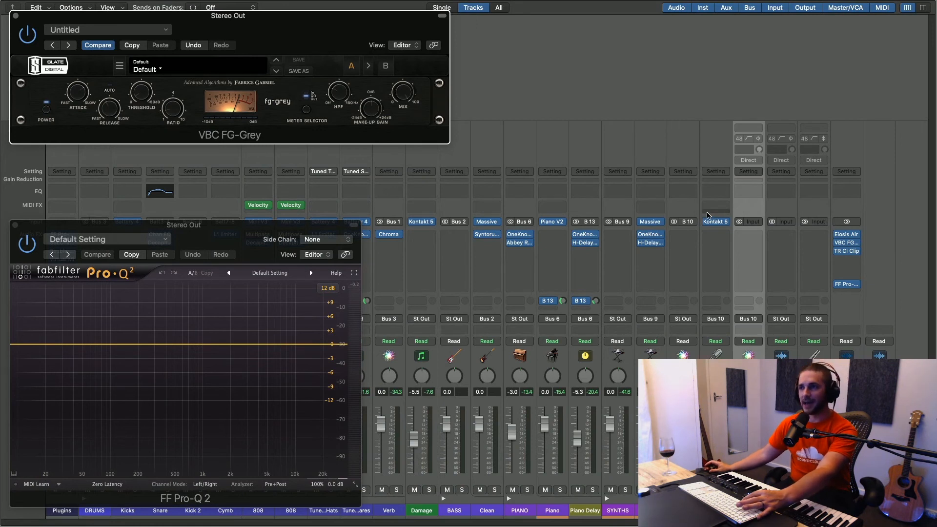
{"action": "key", "text": "space"}
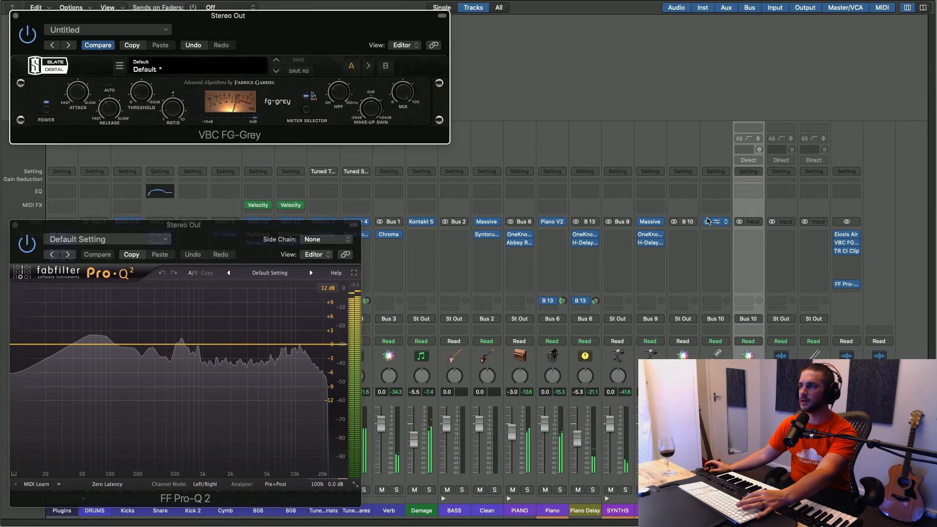
Set the TR Cl Clip gain on the stereo output to 4.0 dB during playback, and close the clipper and compressor windows.
{"action": "left_click", "coordinate": [847, 251]}
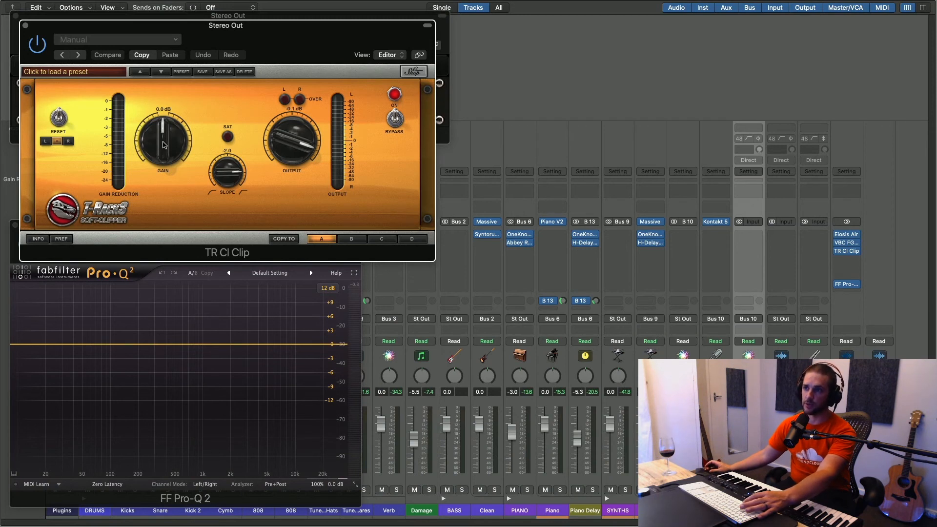
{"action": "key", "text": "space"}
{"action": "left_click_drag", "start_coordinate": [163, 145], "coordinate": [168, 107]}
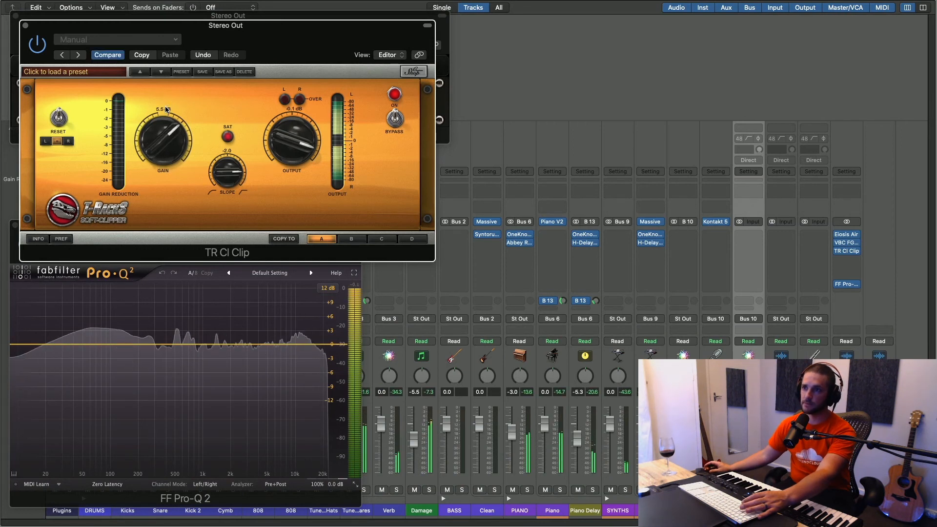
{"action": "left_click_drag", "start_coordinate": [165, 107], "coordinate": [166, 109]}
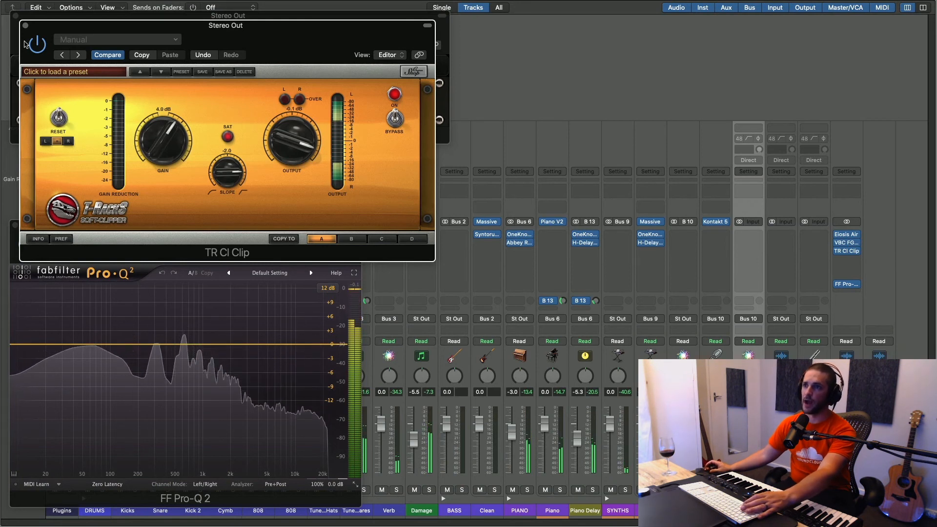
{"action": "left_click", "coordinate": [25, 25]}
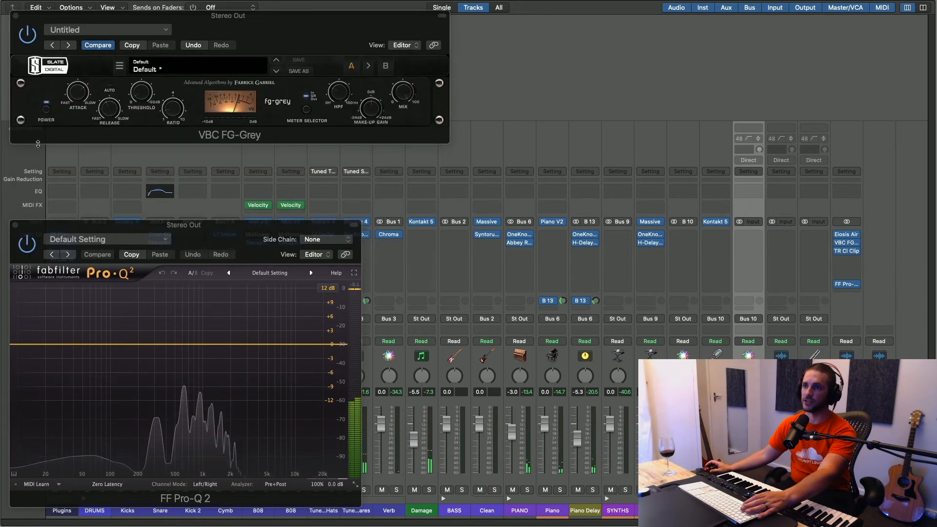
{"action": "left_click", "coordinate": [15, 16]}
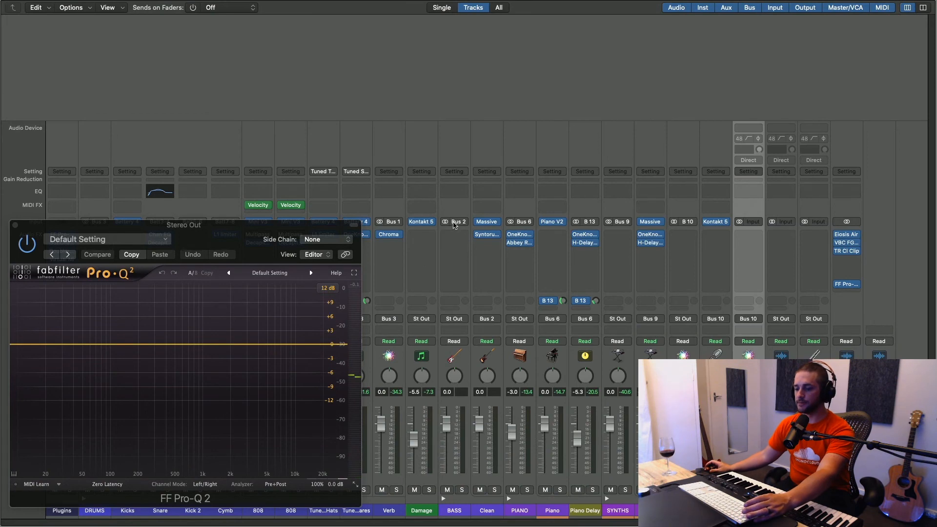
Return to the arrangement, move the Pro-Q 2 window off the tracks and play from bar 41 to examine the spectrum.
{"action": "key", "text": "super+w"}
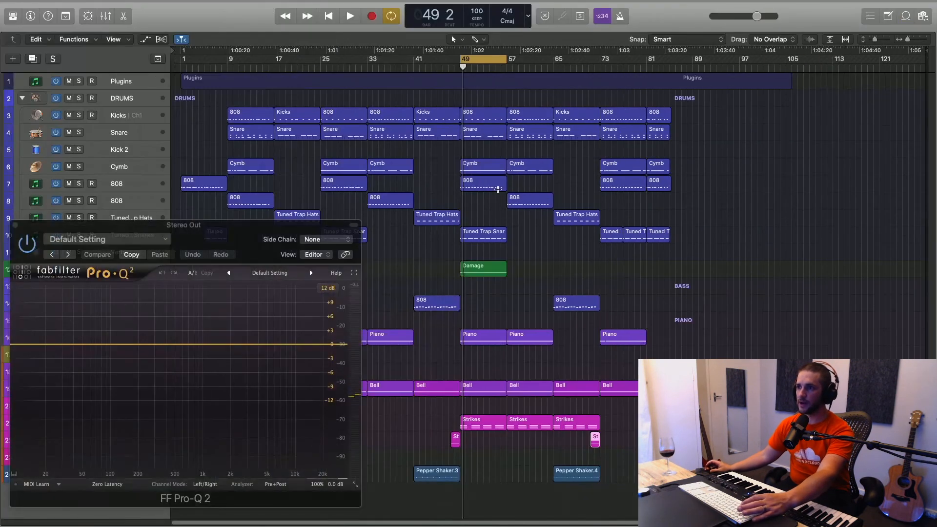
{"action": "left_click_drag", "start_coordinate": [589, 245], "coordinate": [859, 240]}
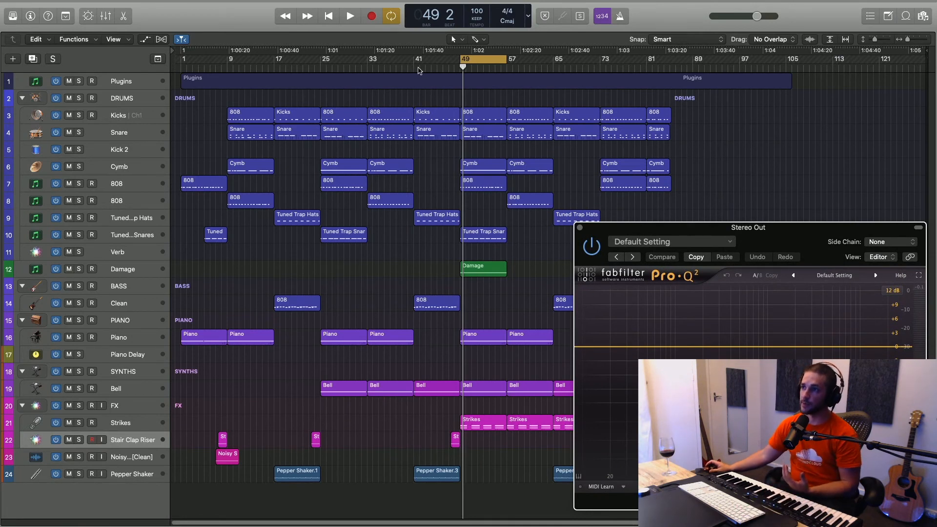
{"action": "left_click", "coordinate": [416, 71]}
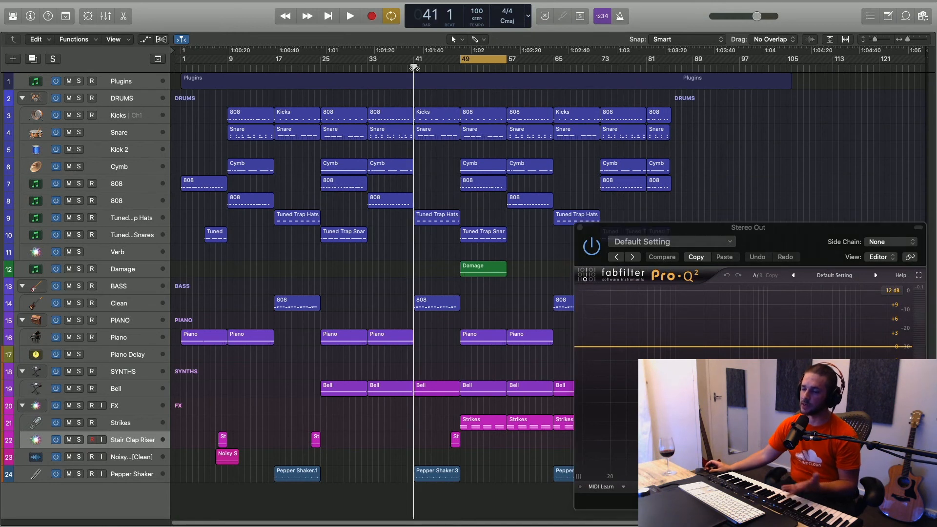
{"action": "key", "text": "space"}
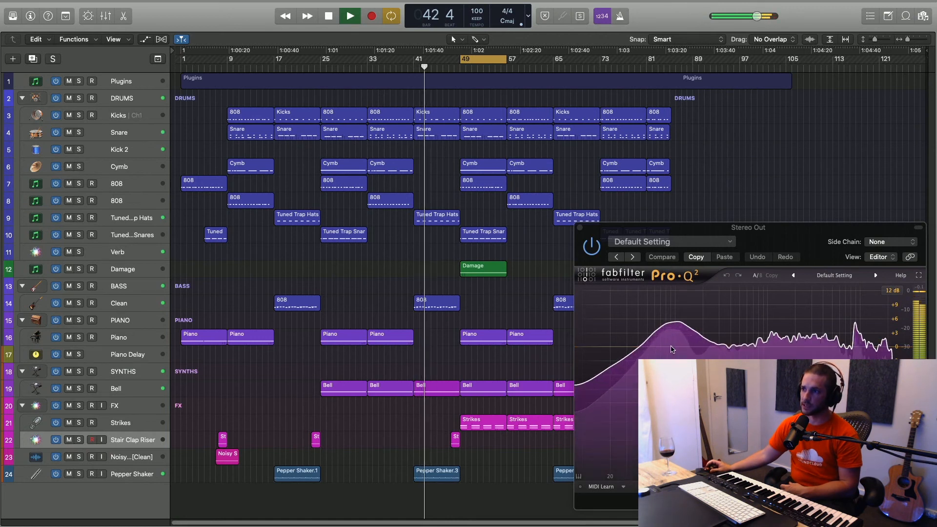
{"action": "key", "text": "space"}
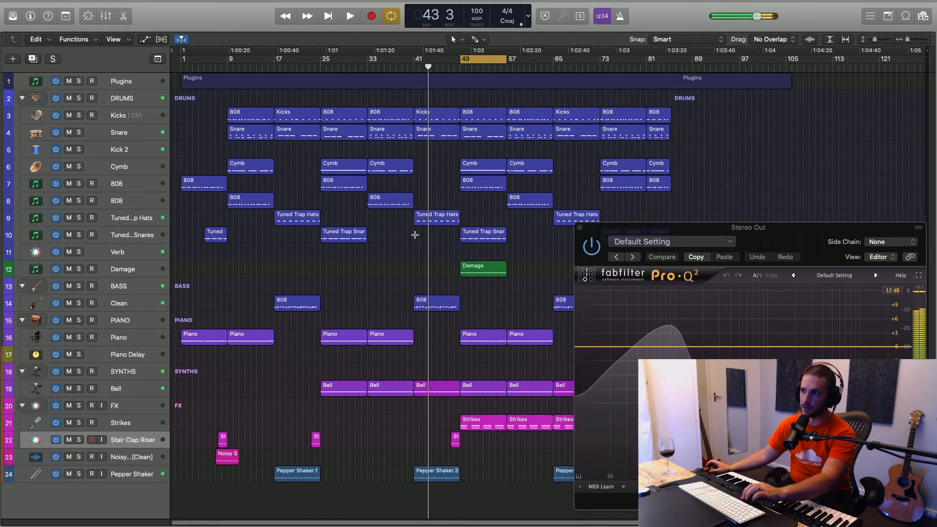
Lower the Clean bass track's level to -6.0 dB during playback from bar 41, comparing it with the surrounding sections.
{"action": "left_click", "coordinate": [125, 304]}
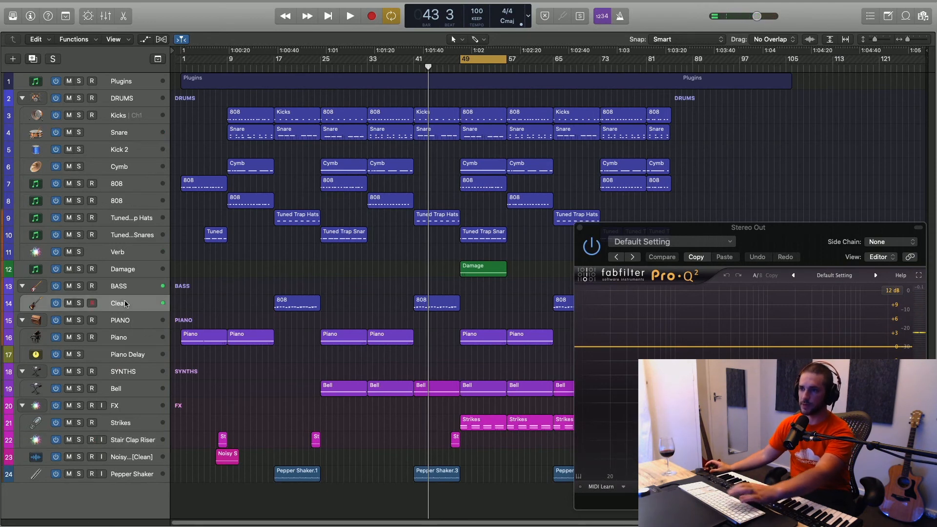
{"action": "key", "text": "i"}
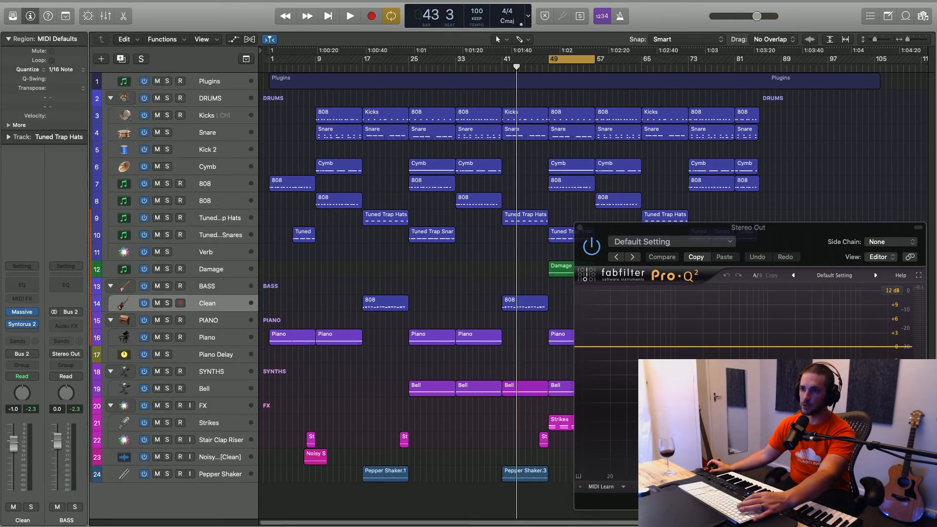
{"action": "key", "text": "space"}
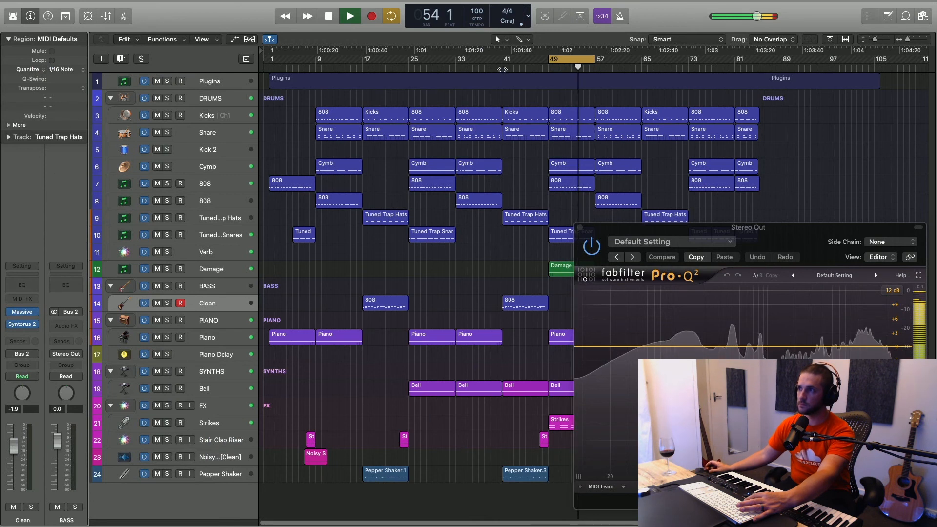
{"action": "left_click", "coordinate": [503, 66]}
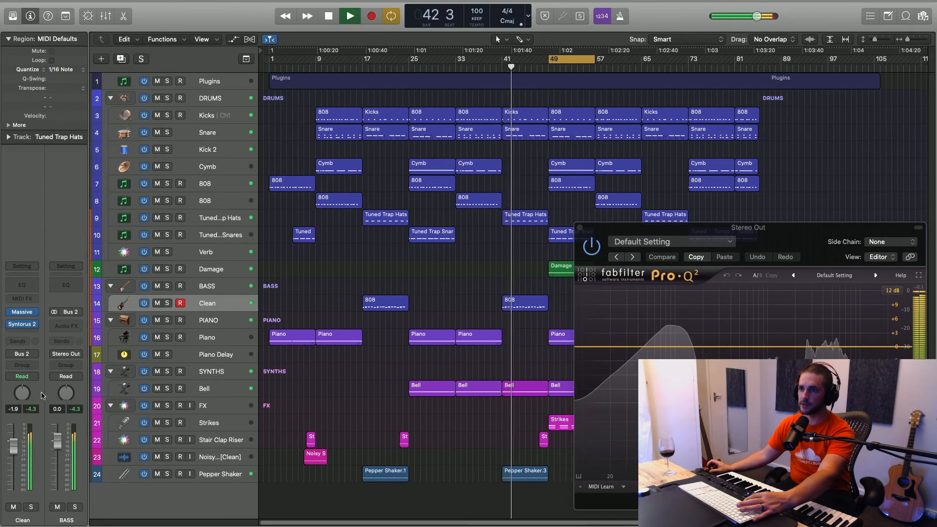
{"action": "left_click_drag", "start_coordinate": [13, 454], "coordinate": [14, 463]}
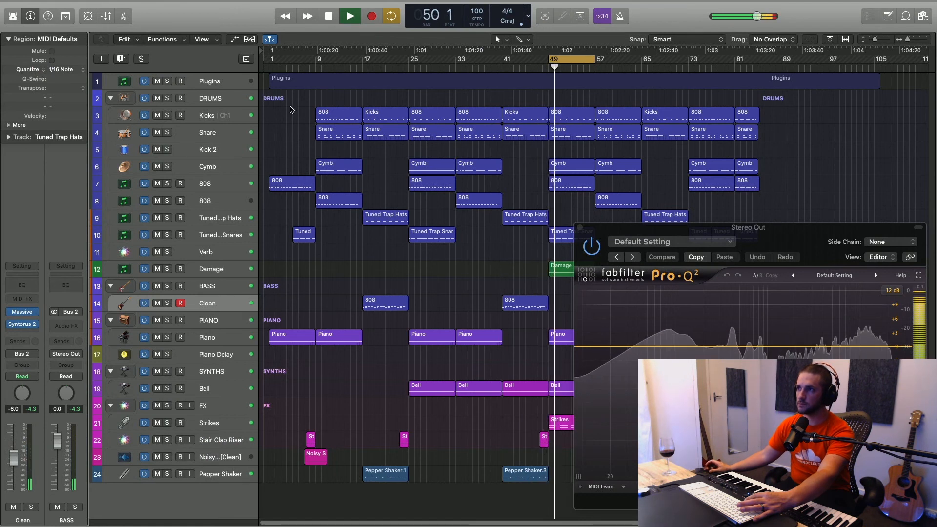
{"action": "left_click", "coordinate": [457, 65]}
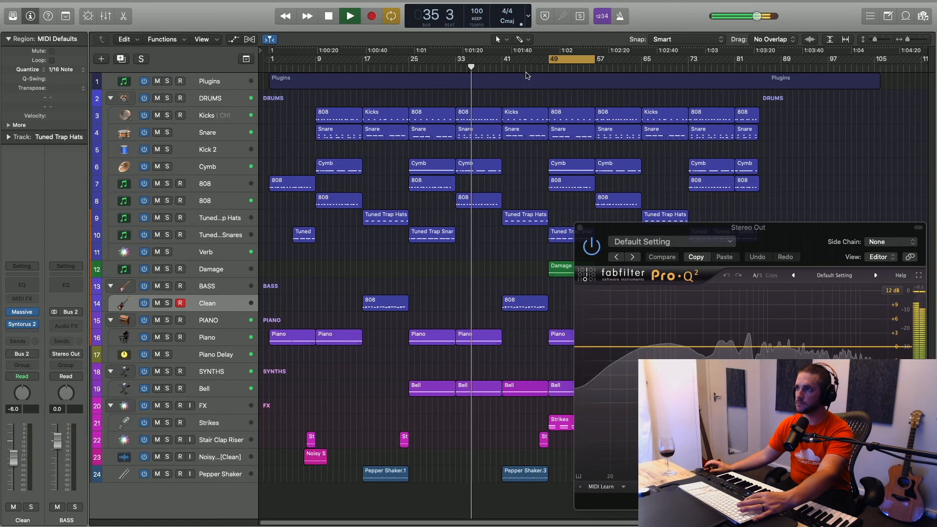
{"action": "left_click", "coordinate": [505, 66]}
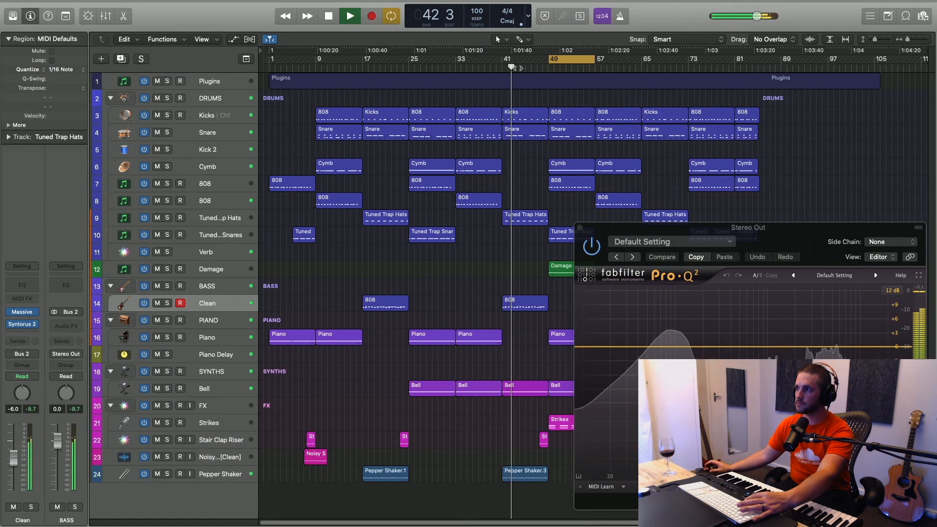
Select the Tuned Trap Hats track and play from several points between bars 9 and 61 to compare the sections' frequency balance.
{"action": "left_click", "coordinate": [213, 221]}
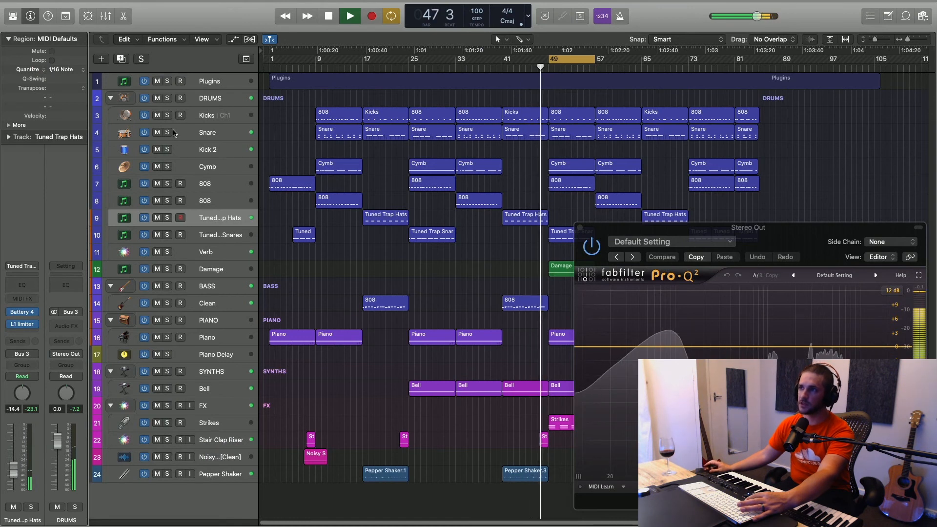
{"action": "left_click", "coordinate": [316, 66]}
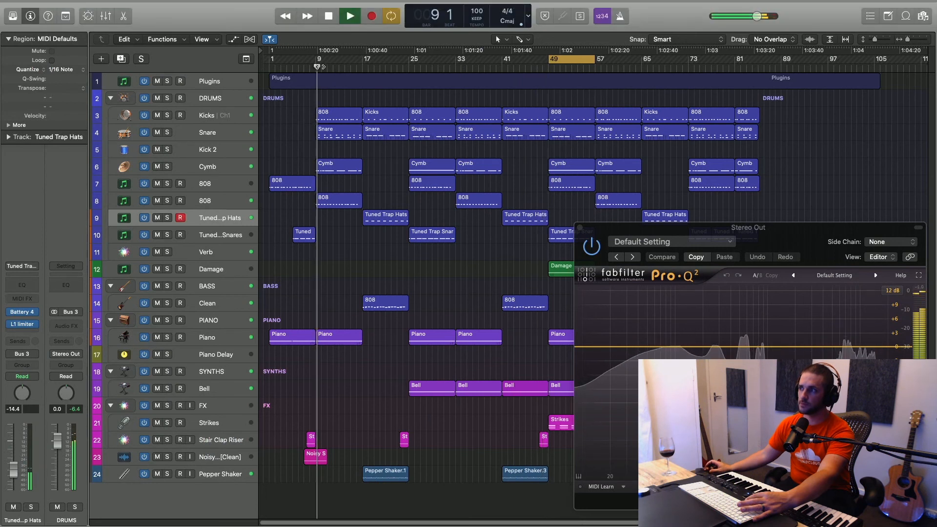
{"action": "left_click", "coordinate": [374, 69]}
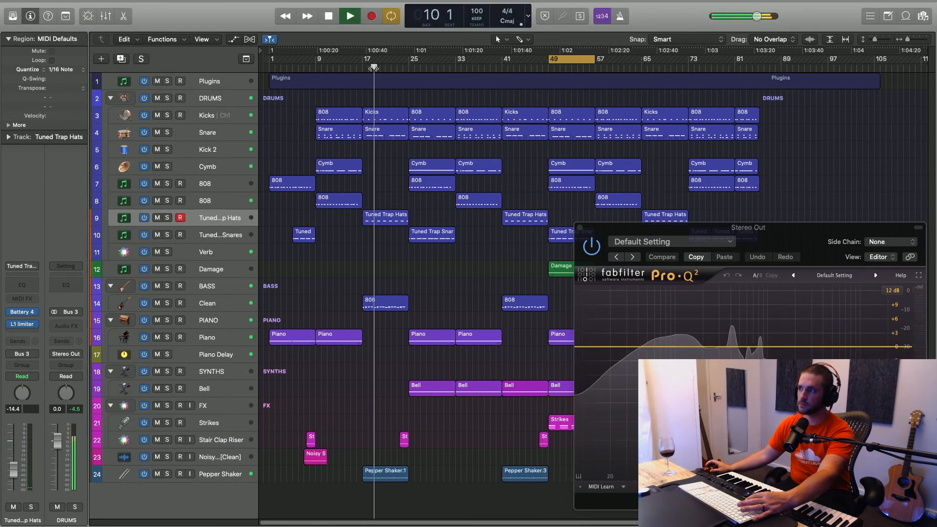
{"action": "left_click", "coordinate": [443, 66]}
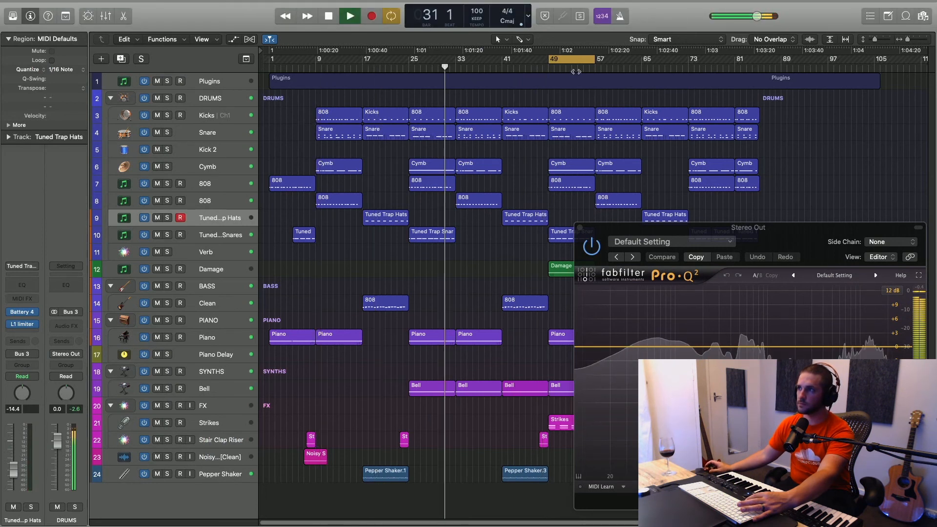
{"action": "left_click", "coordinate": [578, 67]}
{"action": "left_click", "coordinate": [619, 67]}
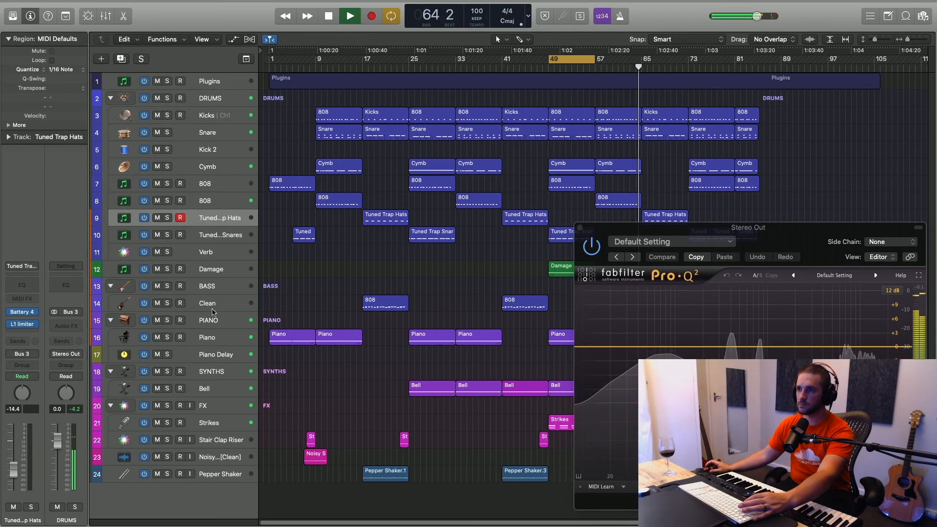
Set the PIANO group track's level to -4.5 dB while playing the section after bar 57.
{"action": "left_click", "coordinate": [214, 324]}
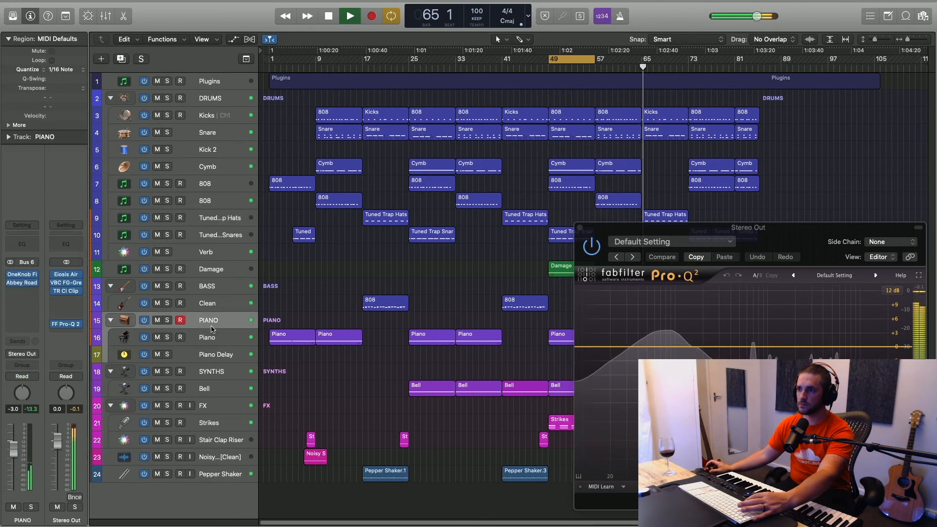
{"action": "left_click", "coordinate": [219, 342]}
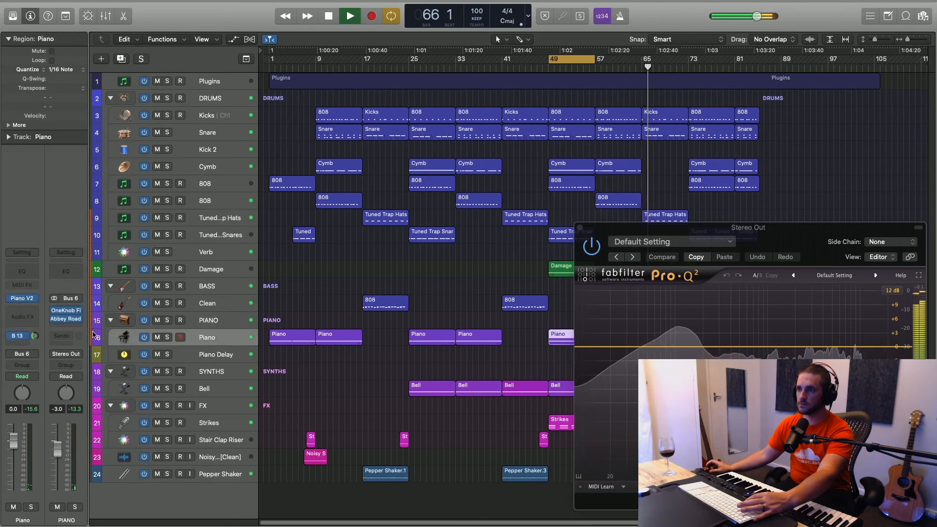
{"action": "key", "text": "space"}
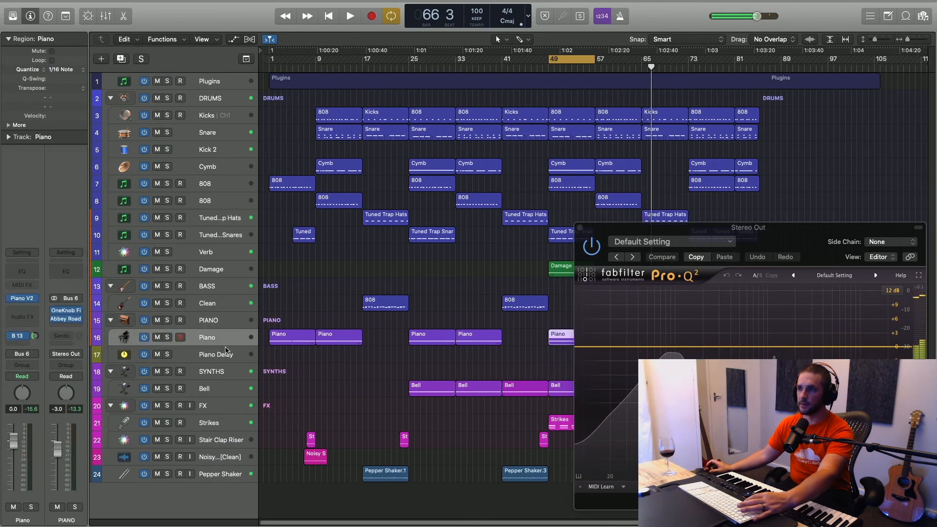
{"action": "left_click", "coordinate": [226, 317]}
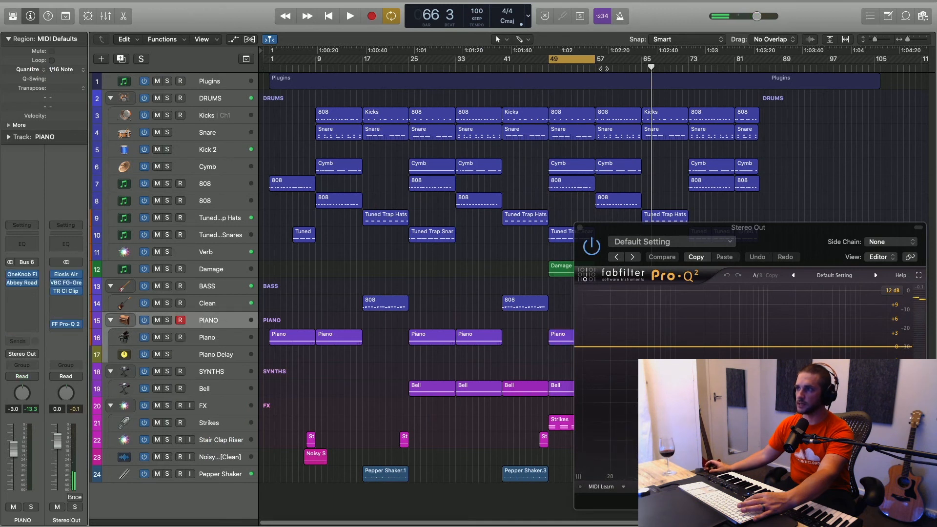
{"action": "key", "text": "space"}
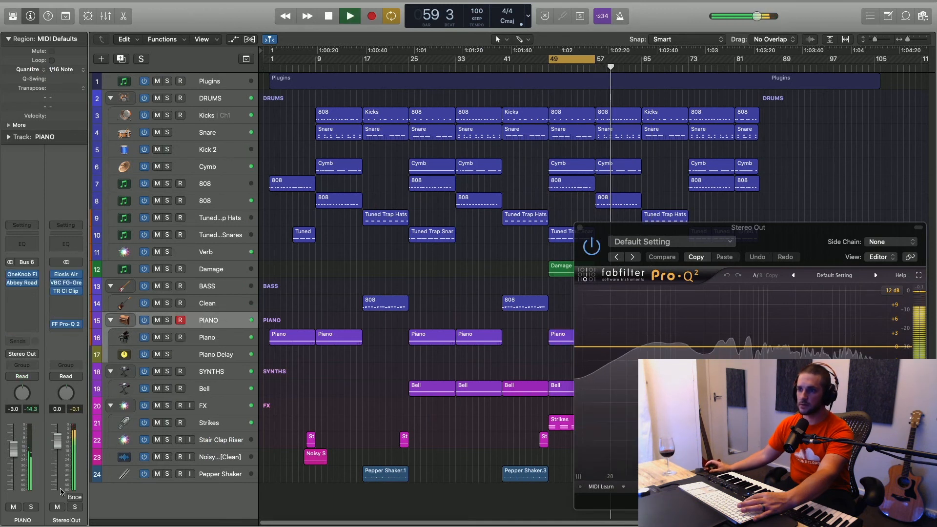
{"action": "left_click_drag", "start_coordinate": [13, 448], "coordinate": [13, 455]}
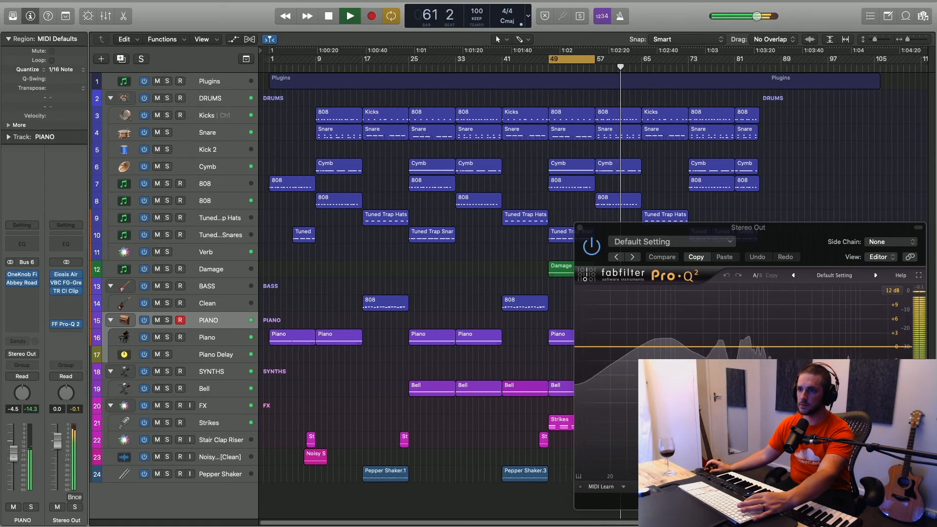
Slightly adjust the Dry/Wet mix of the PIANO group's Abbey Road Plates reverb, and move its window clear of the channel strip.
{"action": "left_click", "coordinate": [22, 284]}
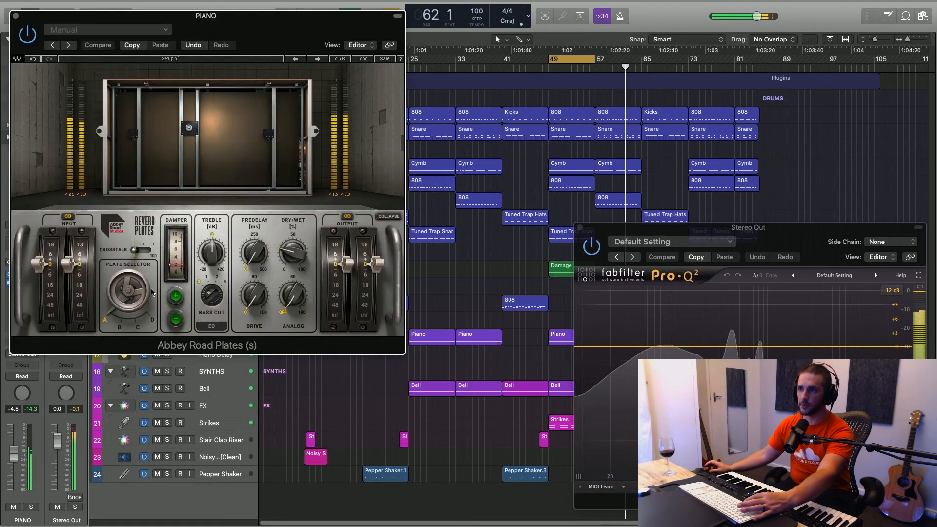
{"action": "left_click_drag", "start_coordinate": [292, 254], "coordinate": [292, 259]}
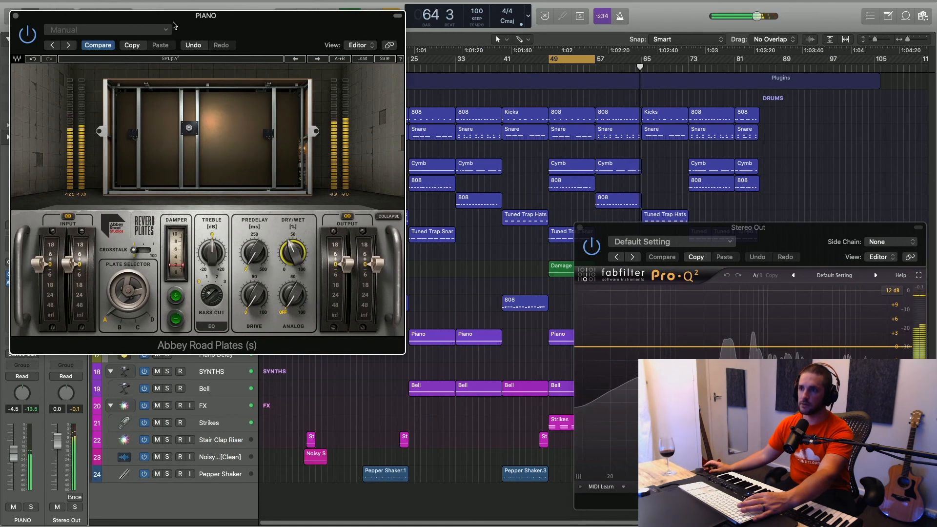
{"action": "left_click_drag", "start_coordinate": [173, 25], "coordinate": [252, 35]}
Lower the PIANO group's level further to -9.8 dB, checking the balance by playing from around bars 59 and 74.
{"action": "left_click_drag", "start_coordinate": [15, 453], "coordinate": [16, 460]}
{"action": "left_click", "coordinate": [606, 68]}
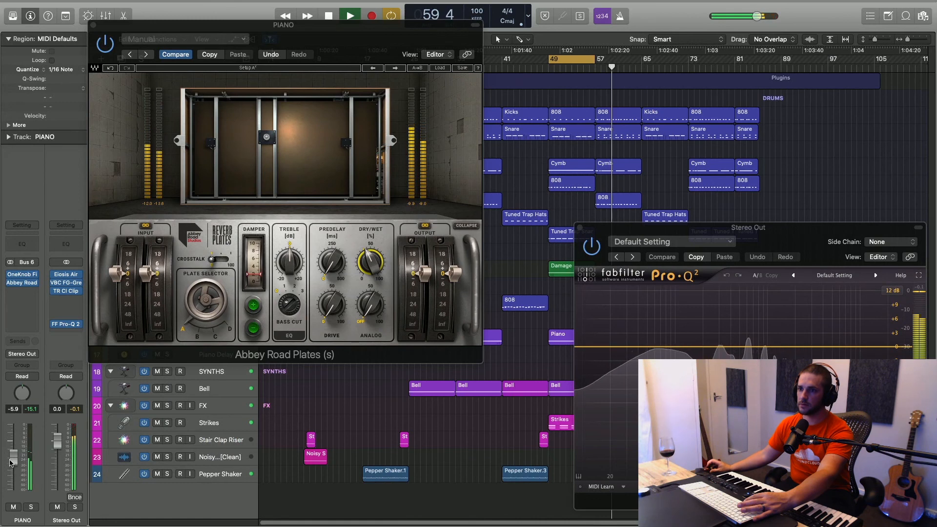
{"action": "left_click_drag", "start_coordinate": [9, 463], "coordinate": [10, 468]}
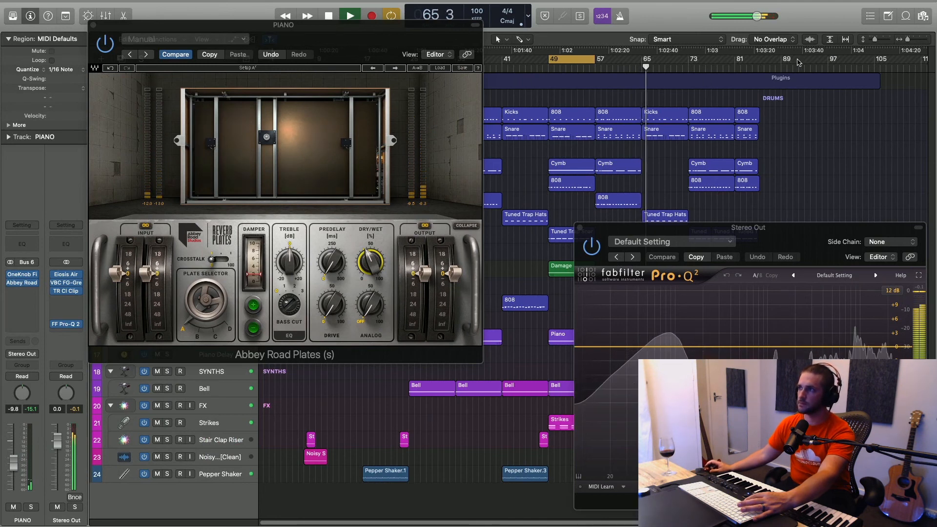
{"action": "left_click", "coordinate": [694, 66]}
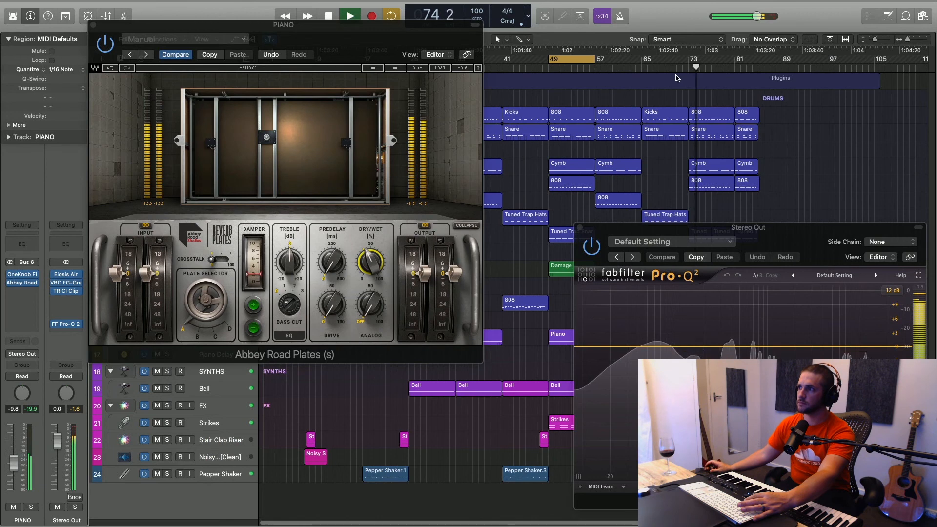
{"action": "key", "text": "space"}
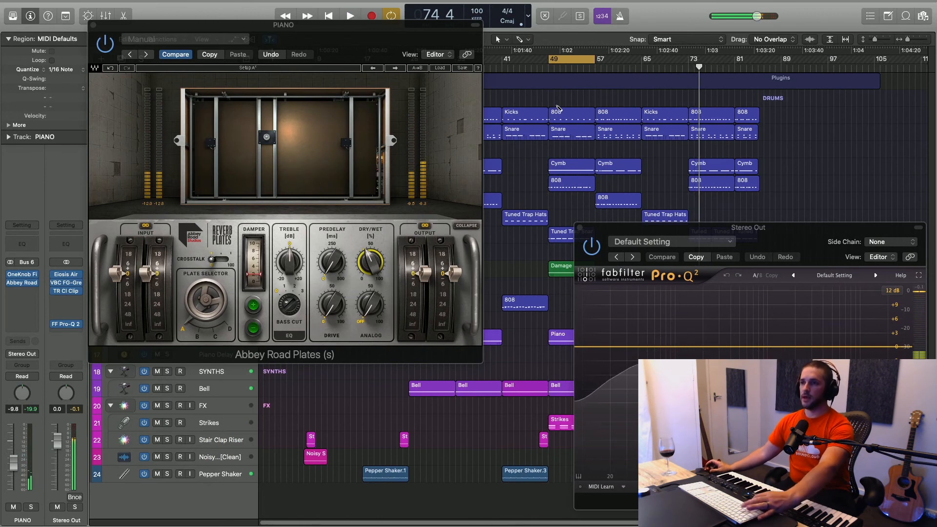
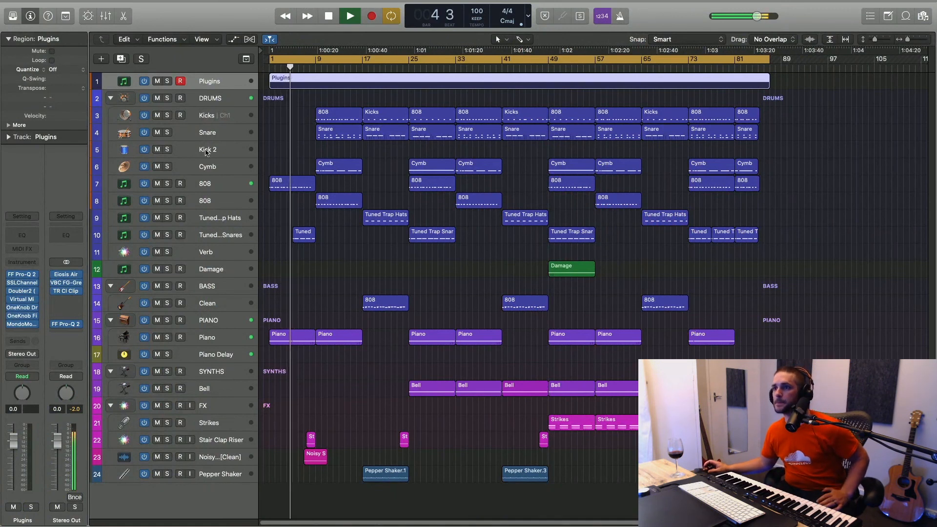
Examine the Mini V3 instrument and Decapitator settings on the 808 track that plays the intro, closing each window after viewing.
{"action": "left_click", "coordinate": [209, 182]}
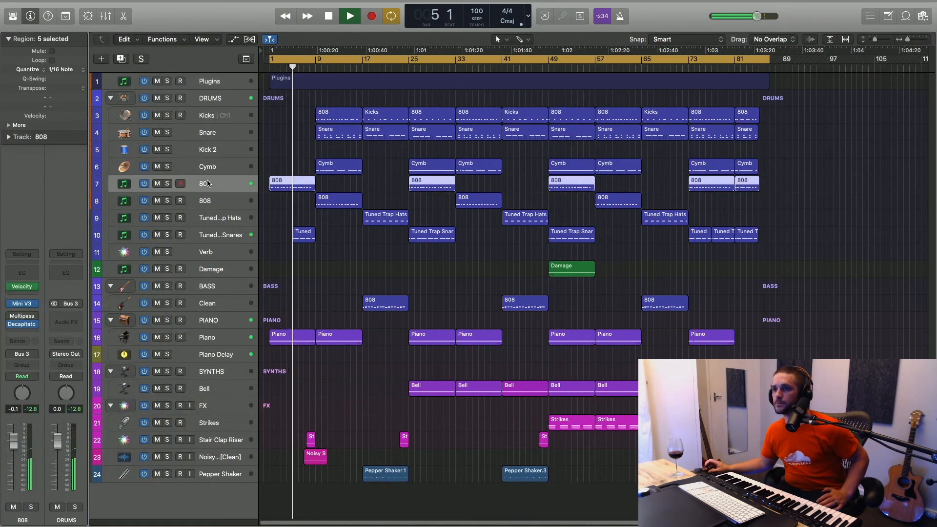
{"action": "left_click", "coordinate": [23, 304]}
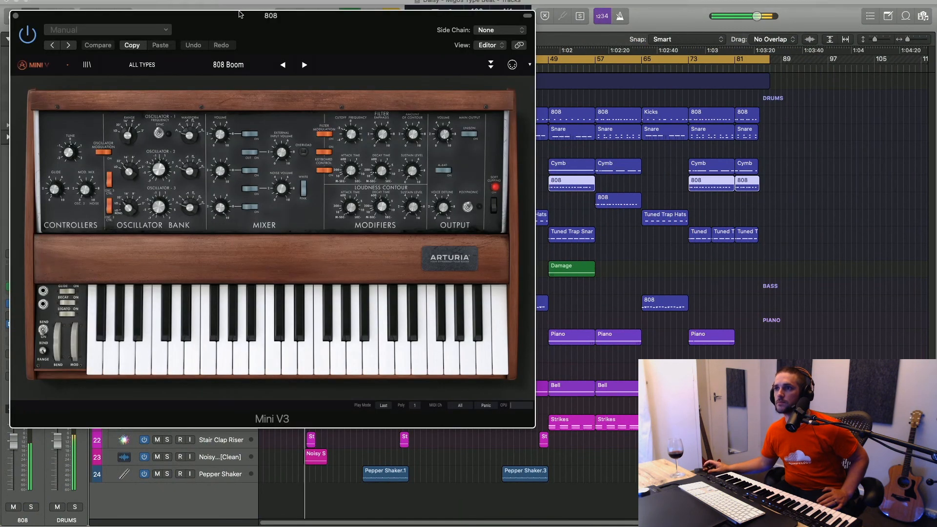
{"action": "left_click_drag", "start_coordinate": [22, 22], "coordinate": [161, 26]}
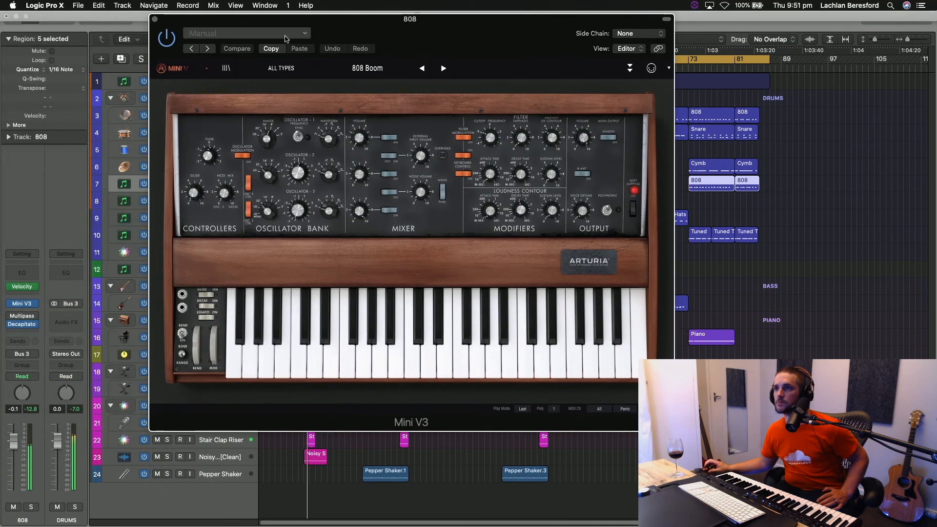
{"action": "left_click", "coordinate": [155, 20]}
{"action": "left_click", "coordinate": [21, 325]}
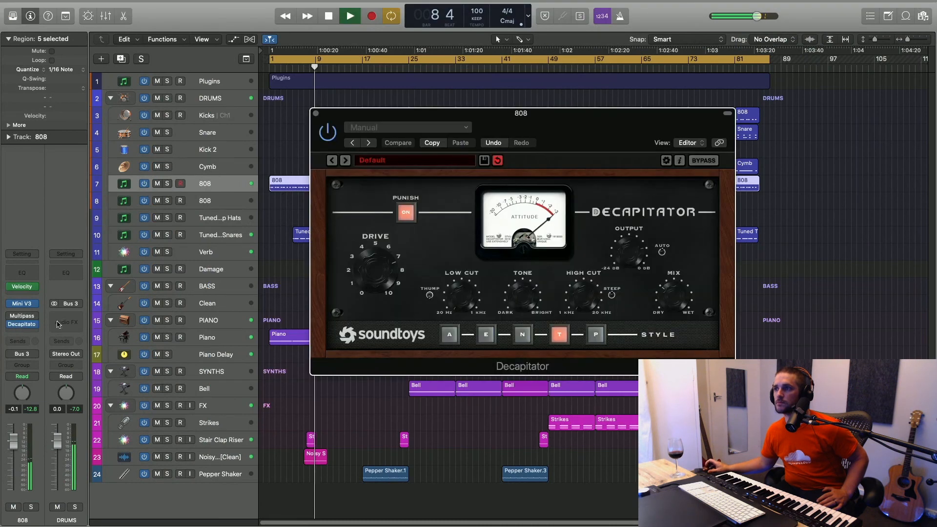
{"action": "left_click", "coordinate": [314, 114]}
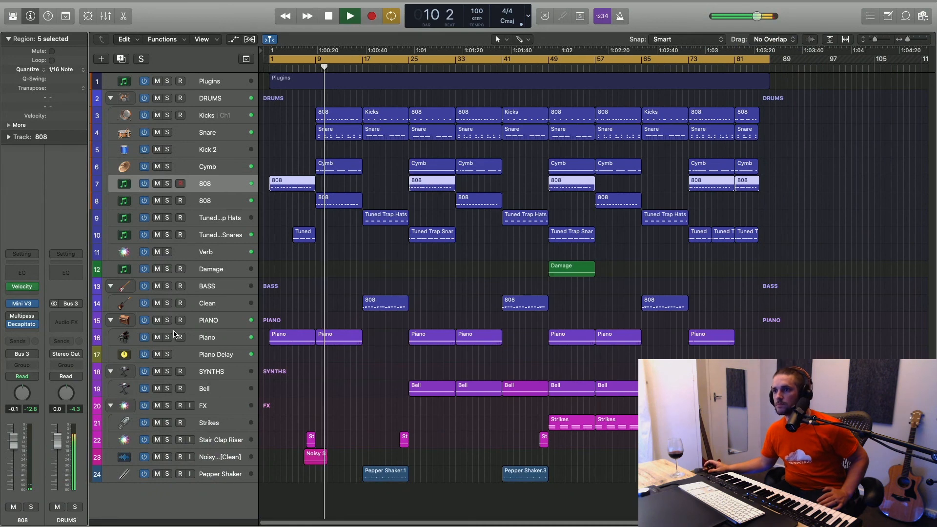
Examine the Piano V2 instrument on the Piano track, closing its window after viewing.
{"action": "left_click", "coordinate": [202, 338]}
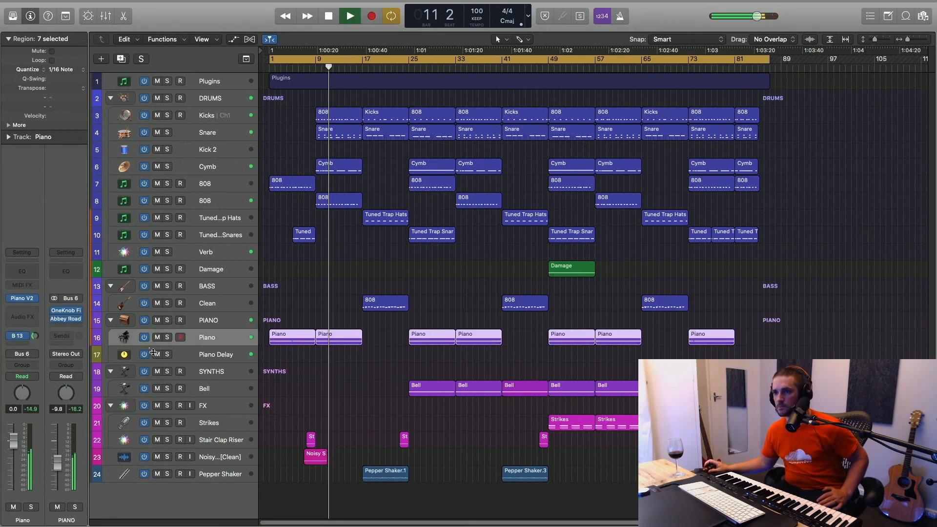
{"action": "left_click", "coordinate": [22, 299]}
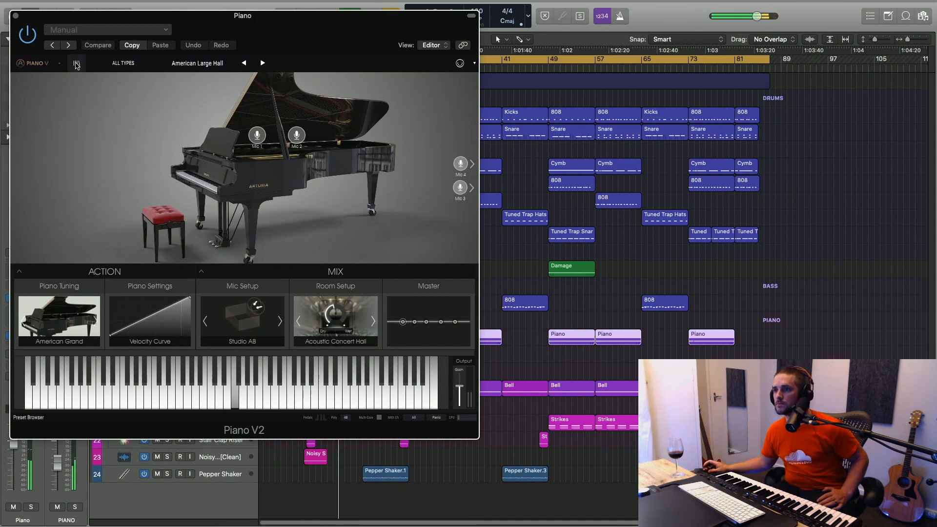
{"action": "left_click", "coordinate": [15, 15]}
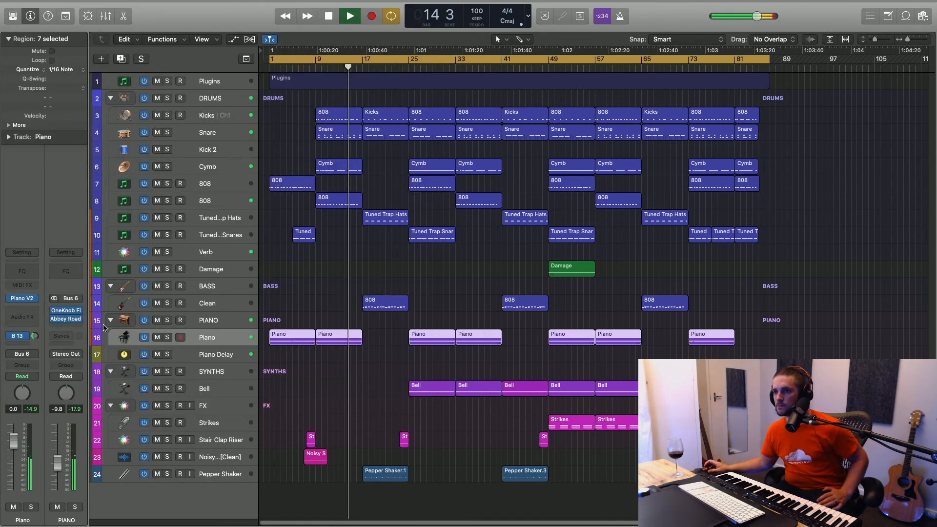
Review the OneKnob Driver and H-Delay settings on the Piano Delay track, closing both windows after viewing.
{"action": "key", "text": "Down"}
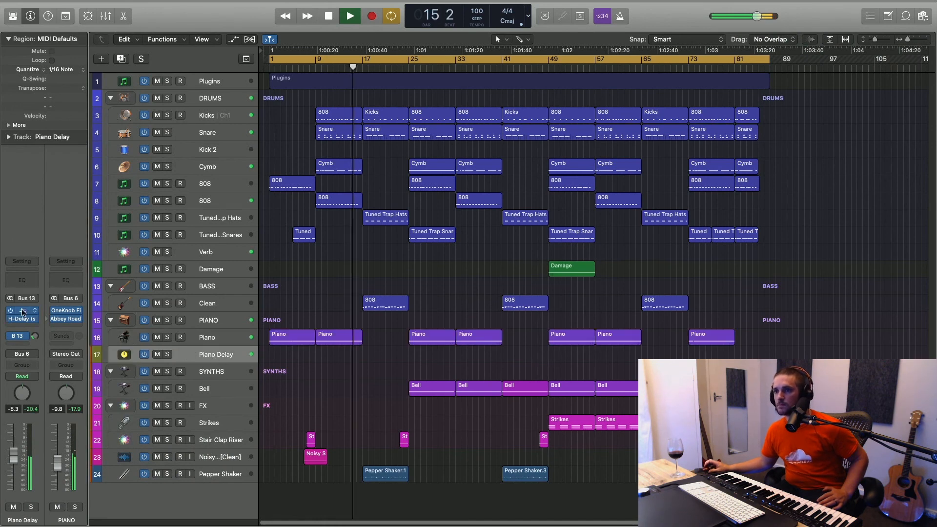
{"action": "left_click", "coordinate": [22, 311]}
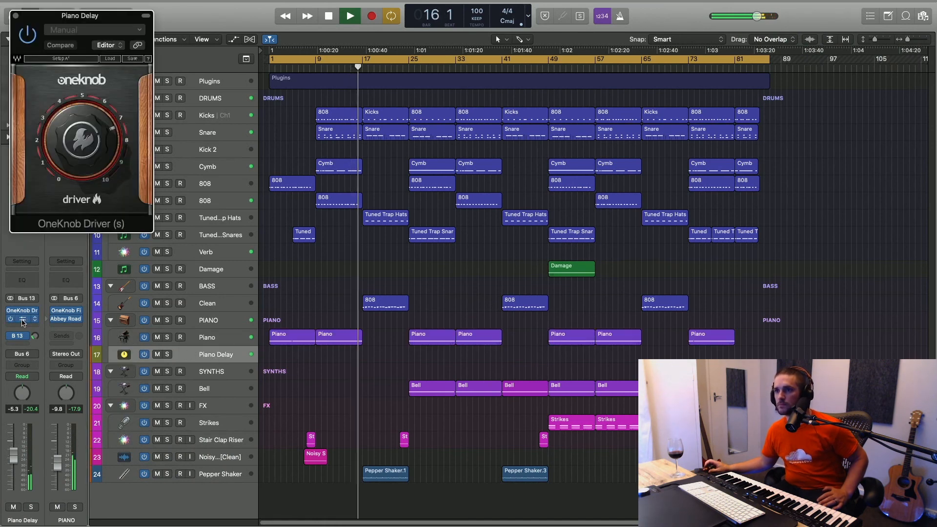
{"action": "left_click", "coordinate": [21, 320]}
{"action": "left_click_drag", "start_coordinate": [40, 33], "coordinate": [39, 226]}
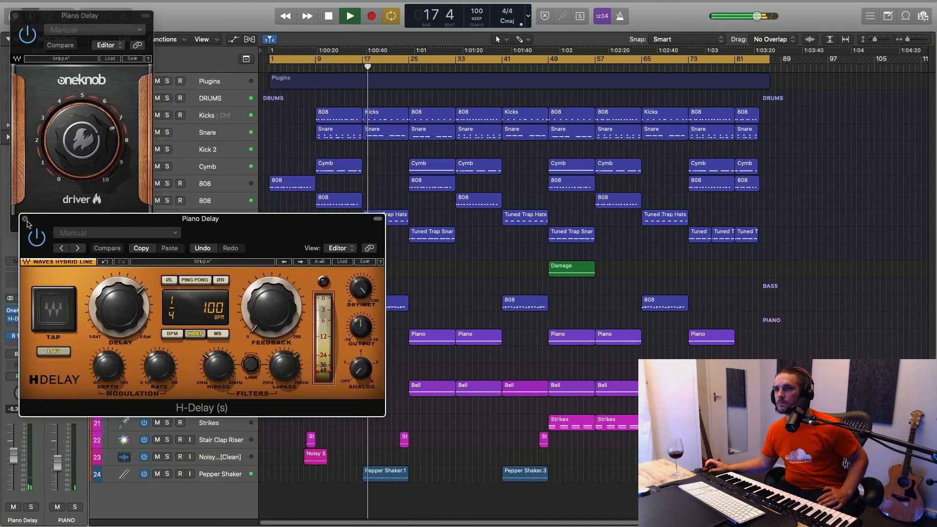
{"action": "left_click", "coordinate": [25, 219]}
{"action": "left_click", "coordinate": [15, 16]}
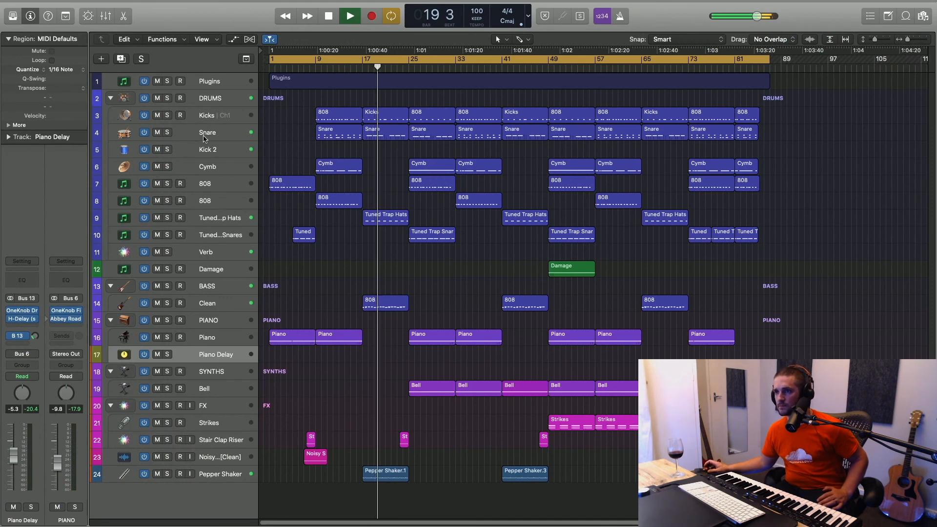
Examine the Battery 4 kit on the Kicks track, closing its window after viewing.
{"action": "left_click", "coordinate": [206, 119]}
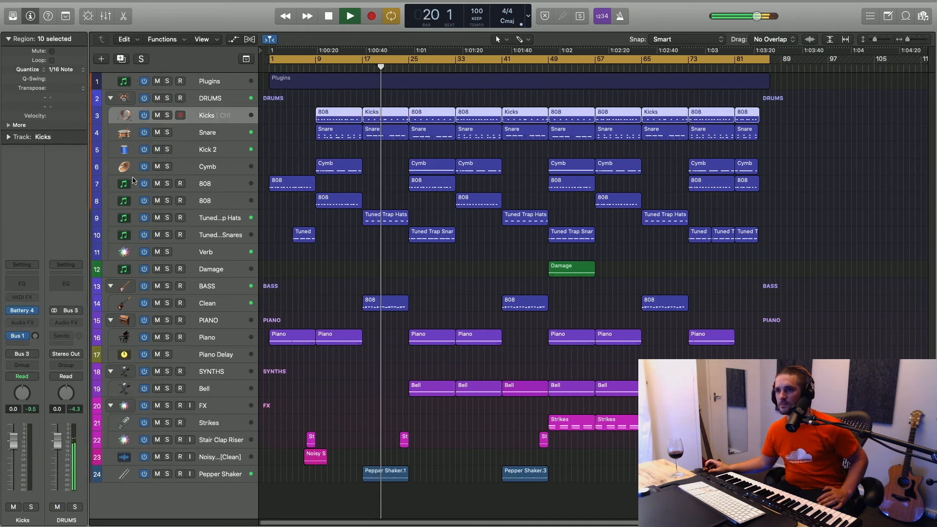
{"action": "left_click", "coordinate": [23, 312]}
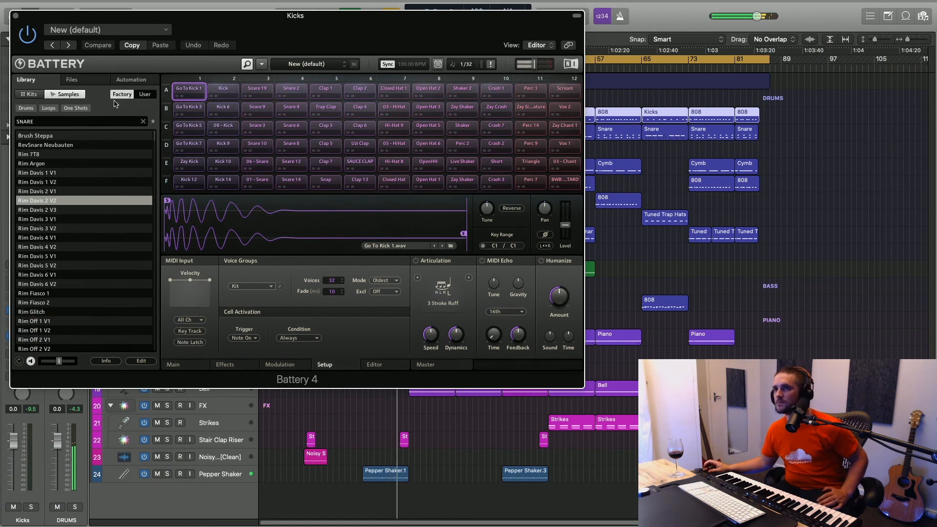
{"action": "left_click", "coordinate": [17, 18]}
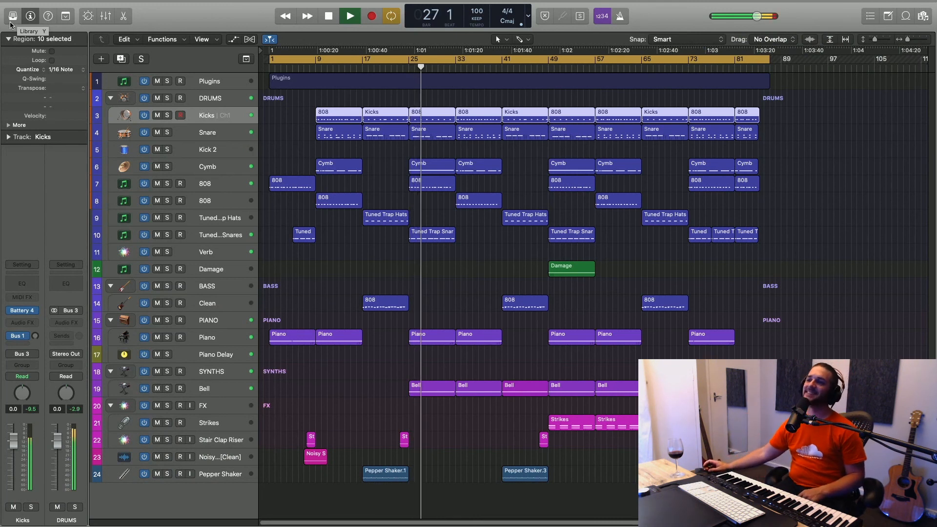
Review the Bell track's Massive instrument with its OneKnob Filter and H-Delay effects side by side, closing all three windows after viewing.
{"action": "left_click", "coordinate": [213, 394]}
{"action": "left_click", "coordinate": [22, 305]}
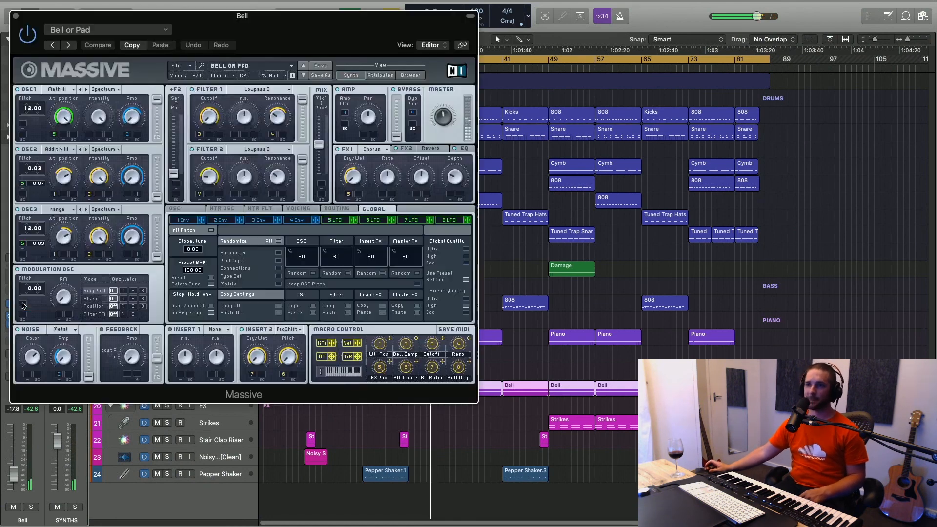
{"action": "left_click_drag", "start_coordinate": [172, 21], "coordinate": [503, 21]}
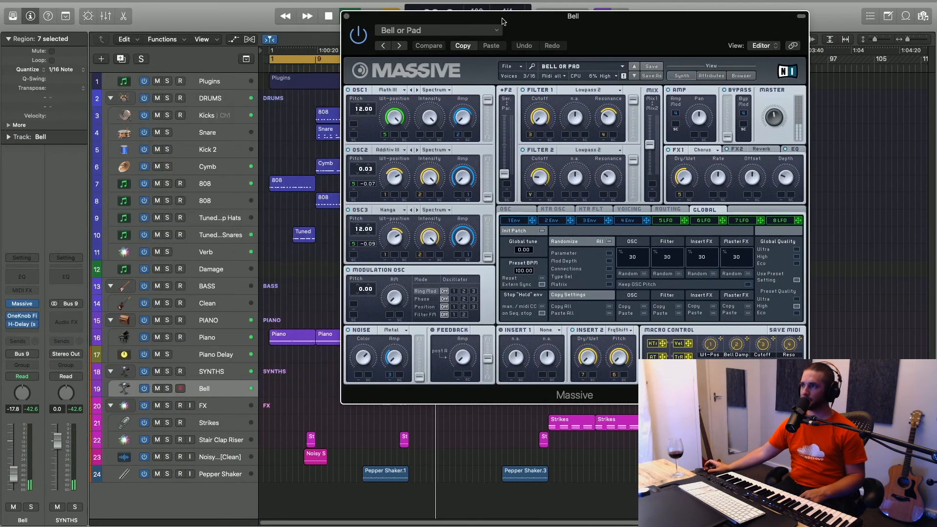
{"action": "left_click", "coordinate": [24, 316]}
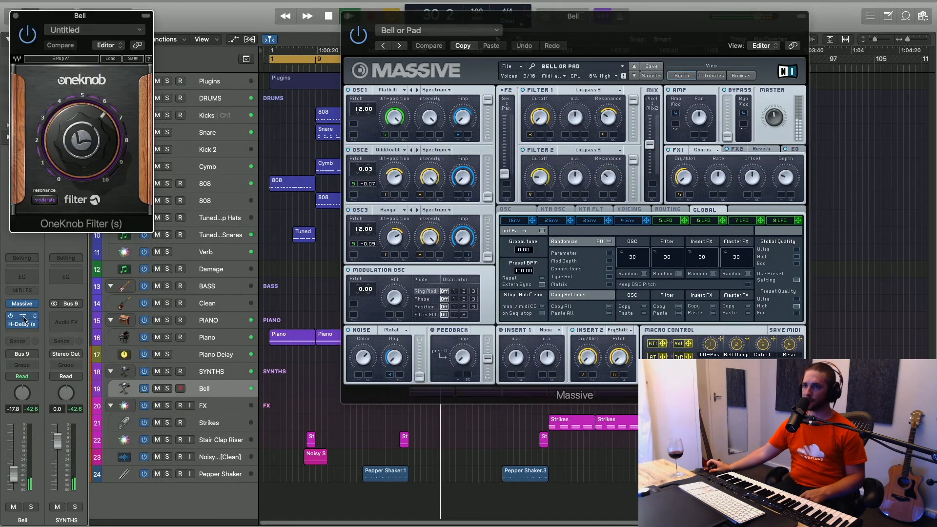
{"action": "left_click", "coordinate": [23, 325]}
{"action": "left_click_drag", "start_coordinate": [208, 10], "coordinate": [195, 249]}
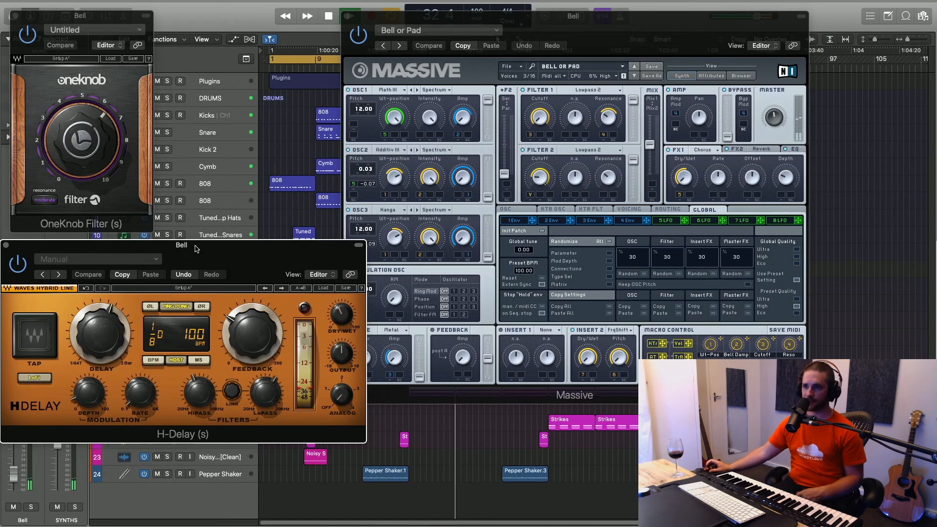
{"action": "left_click", "coordinate": [6, 245]}
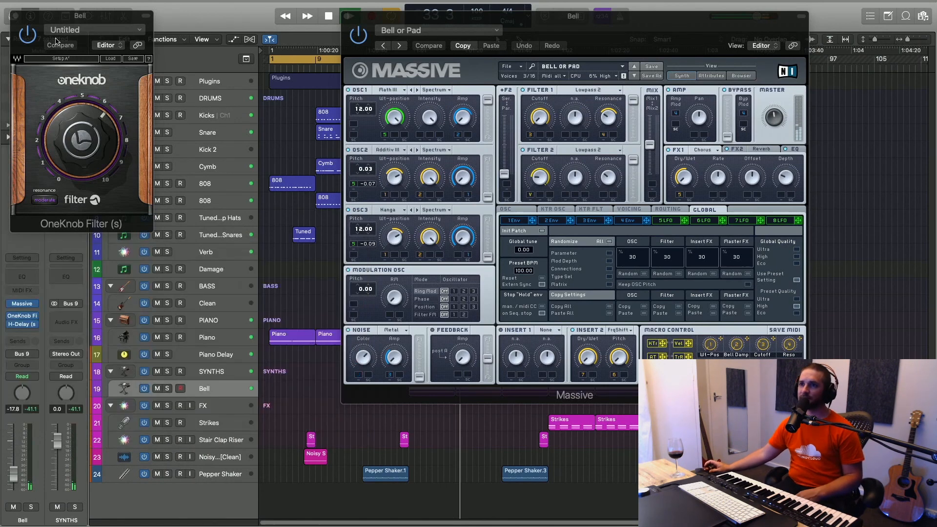
{"action": "left_click", "coordinate": [14, 16]}
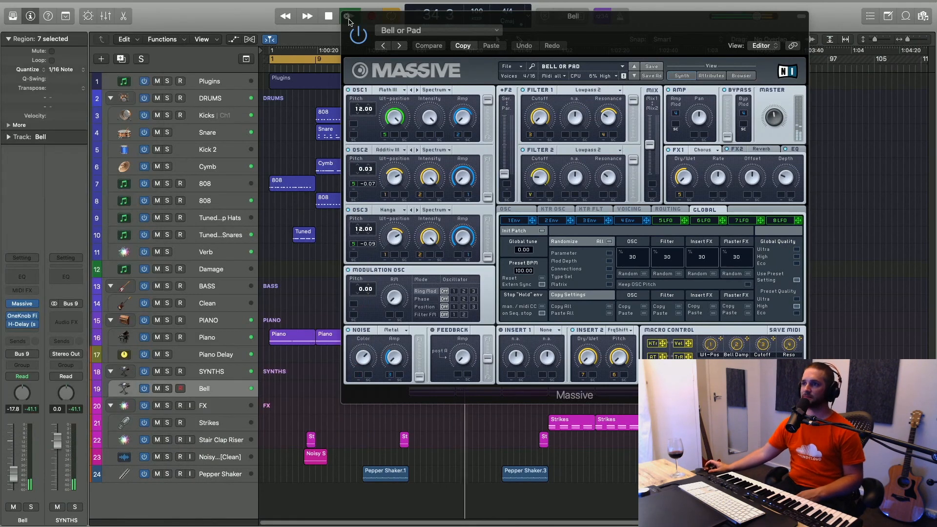
{"action": "left_click", "coordinate": [347, 17]}
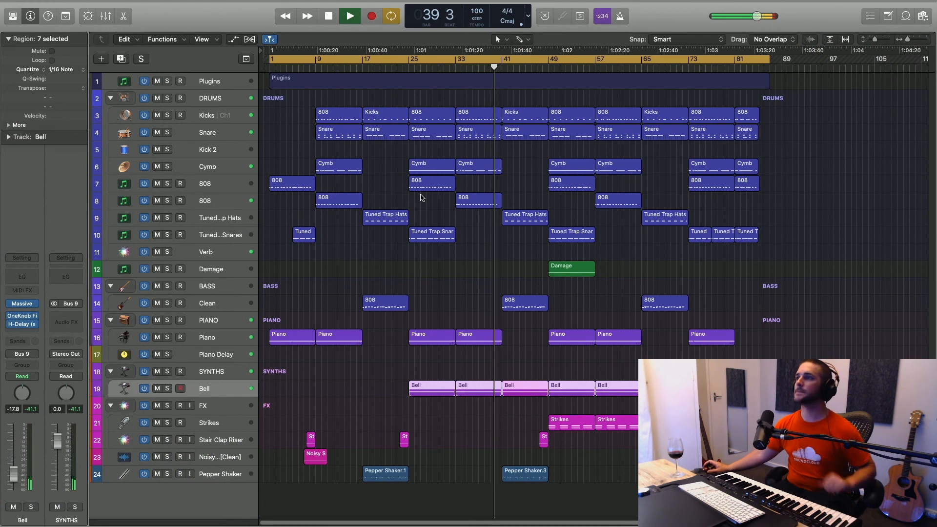
Examine the Battery 4 cells on the Tuned Trap Hats track, closing the window after viewing.
{"action": "left_click", "coordinate": [225, 218]}
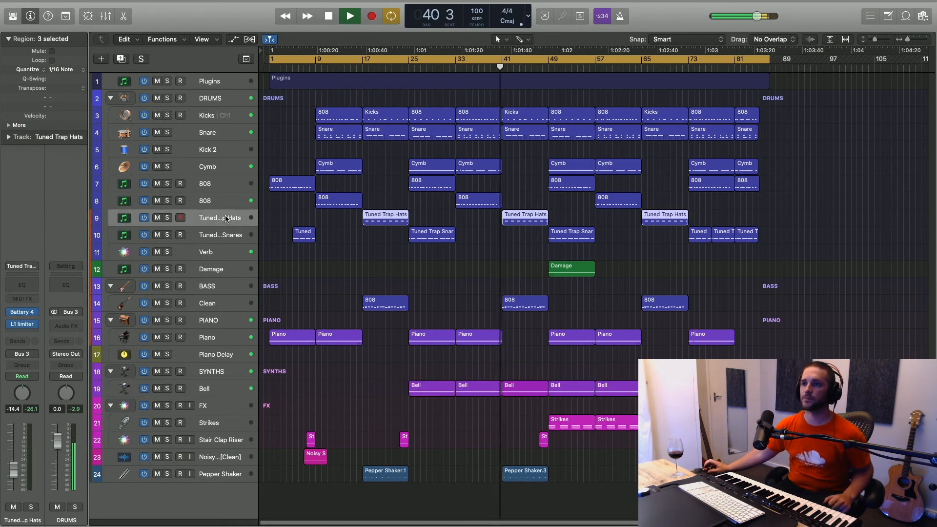
{"action": "left_click", "coordinate": [21, 313]}
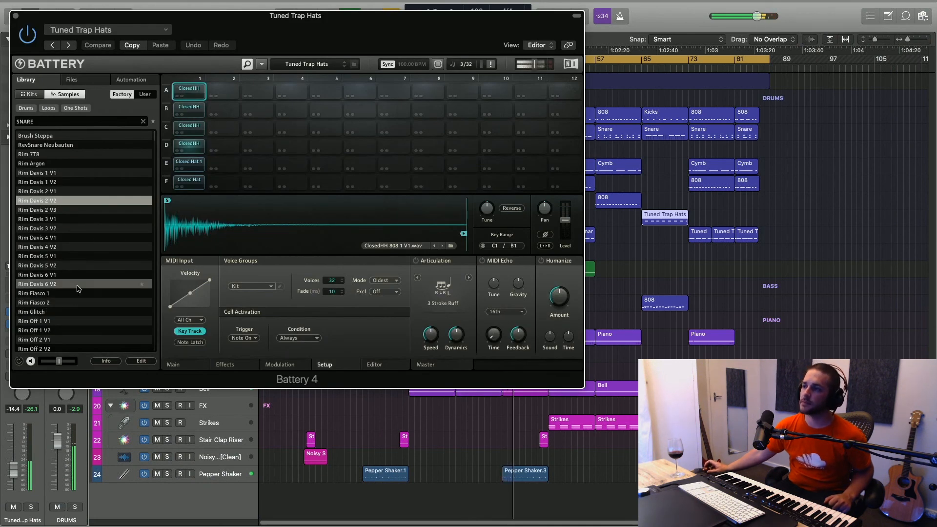
{"action": "left_click", "coordinate": [16, 17]}
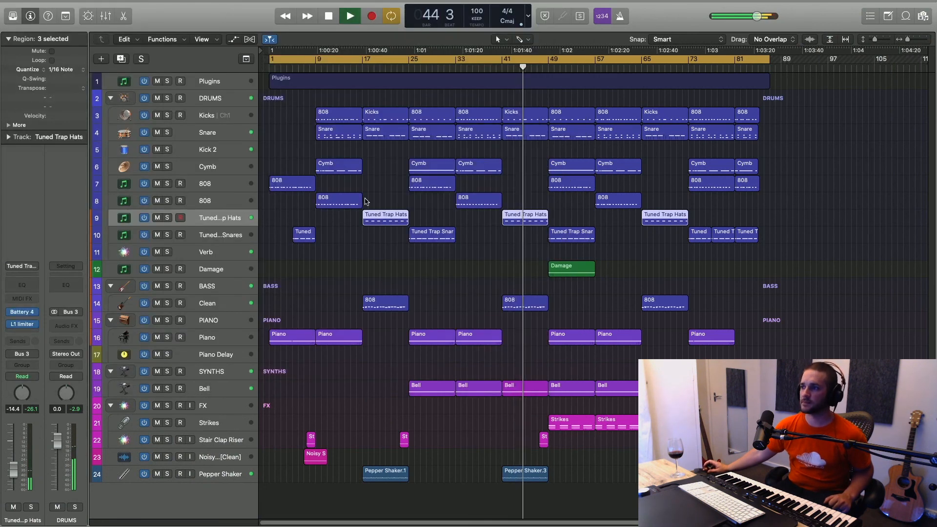
Examine the Kontakt 5 instrument on the Damage track while its section plays, closing the window after viewing.
{"action": "left_click", "coordinate": [222, 269]}
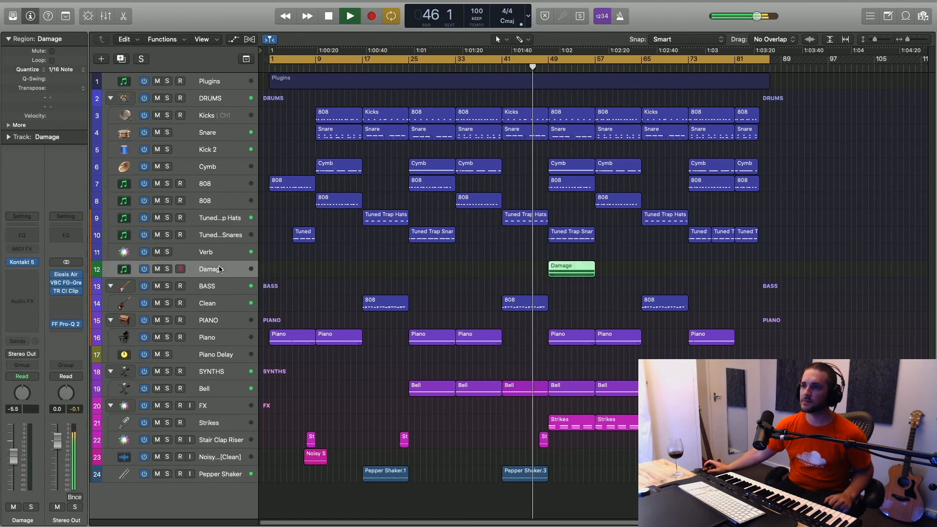
{"action": "left_click", "coordinate": [22, 263]}
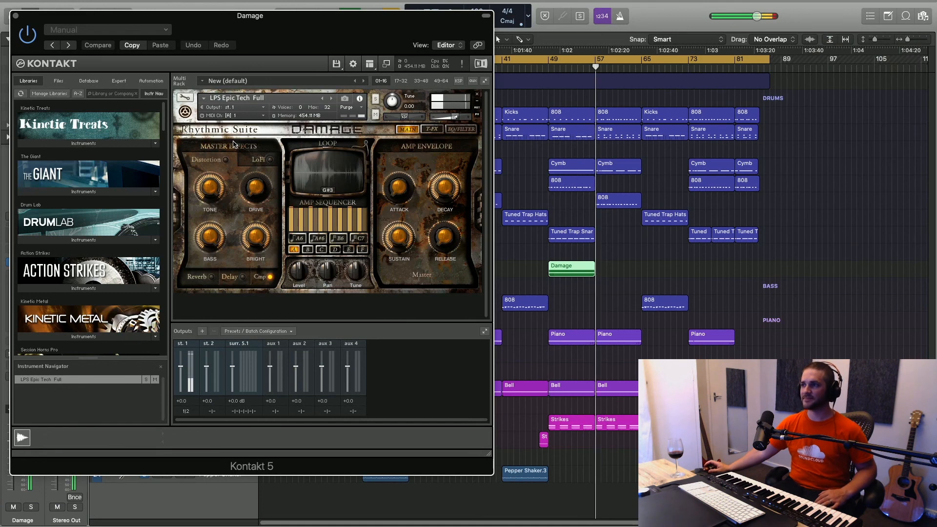
{"action": "left_click", "coordinate": [15, 17]}
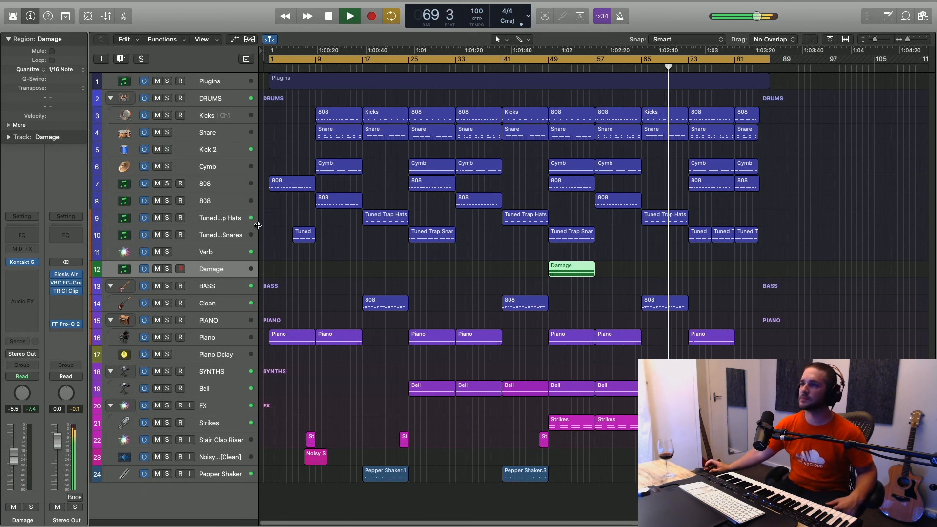
Examine the Battery 4 snare cells on the Tuned Trap Snares track, closing the window after viewing.
{"action": "left_click", "coordinate": [219, 238]}
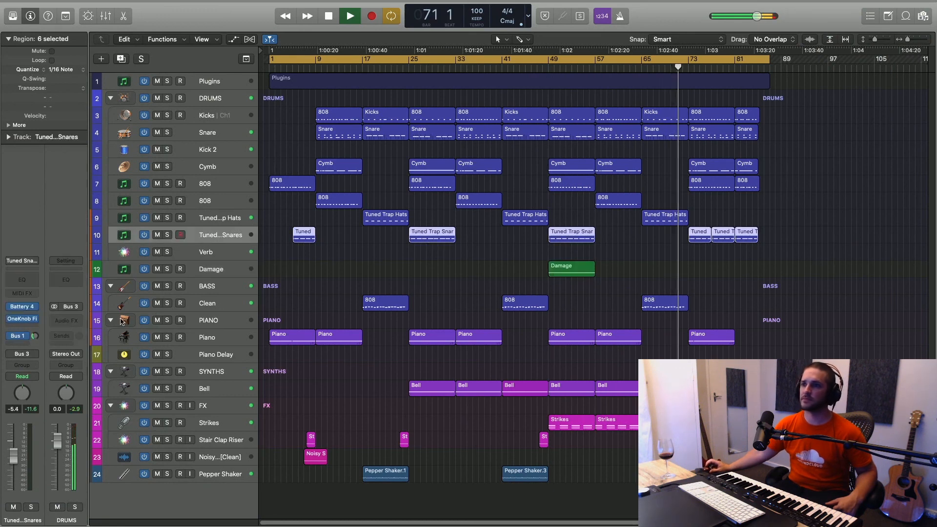
{"action": "left_click", "coordinate": [26, 309]}
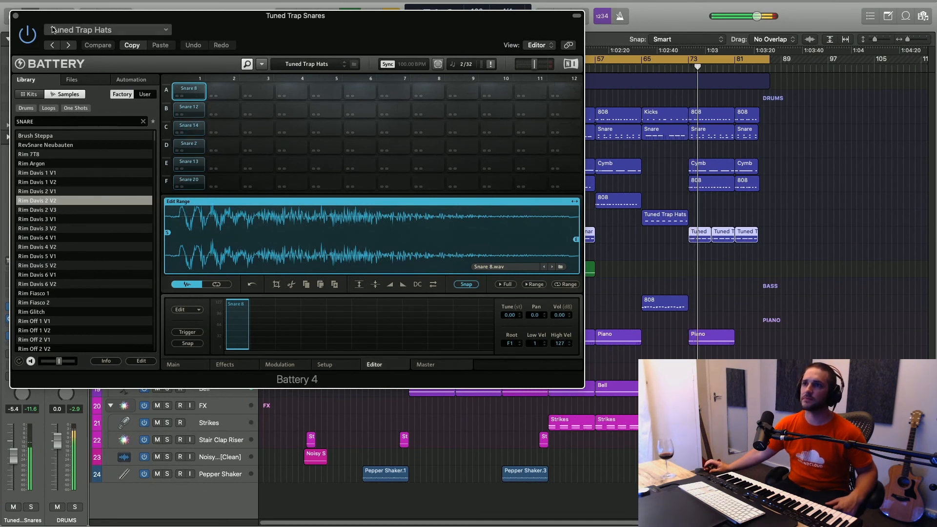
{"action": "left_click", "coordinate": [15, 16]}
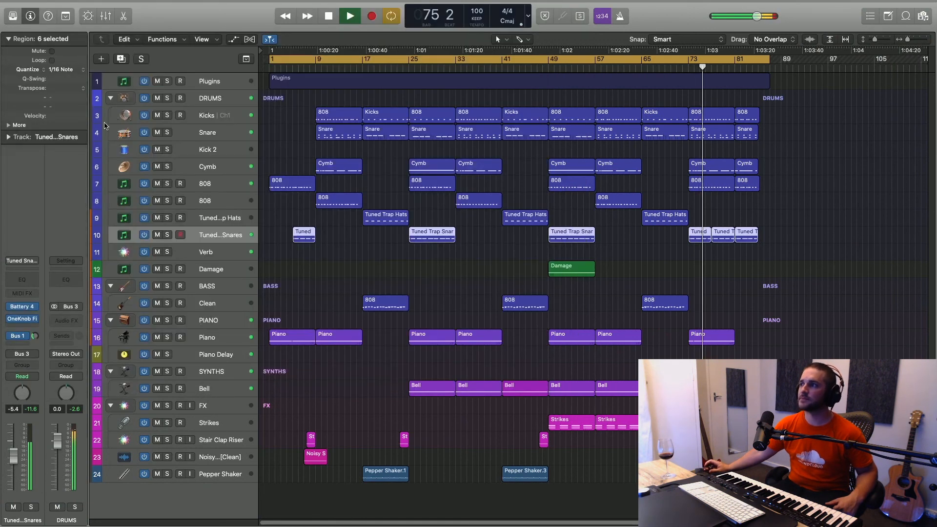